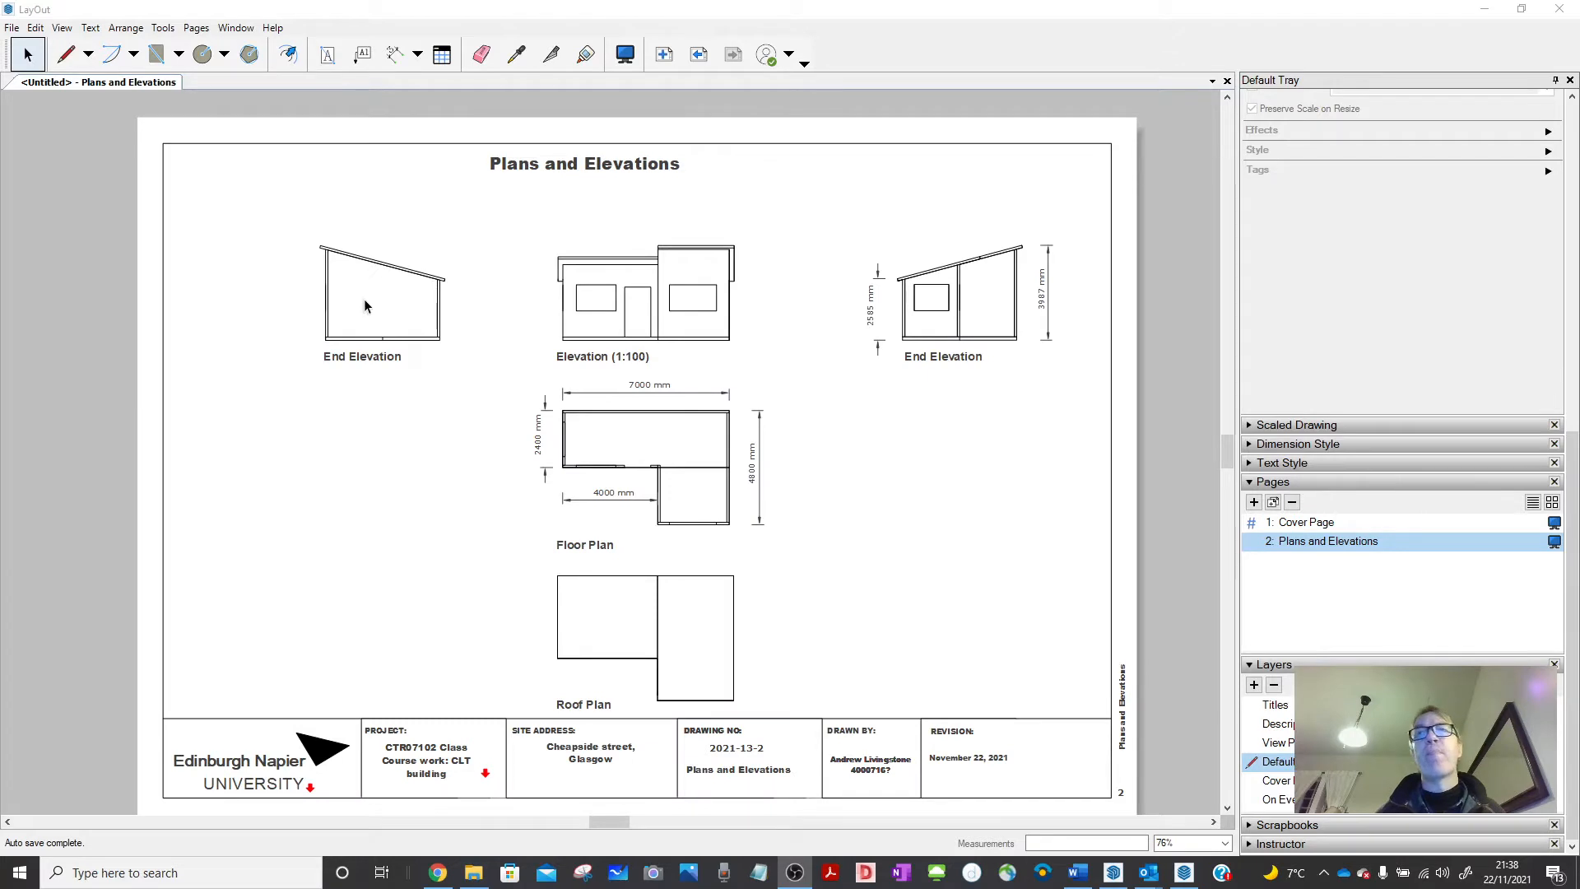
Duplicate the Plans and Elevations page as Page 3 and delete its left end elevation.
{"action": "scroll", "coordinate": [363, 299], "scroll_direction": "down", "scroll_amount": 1}
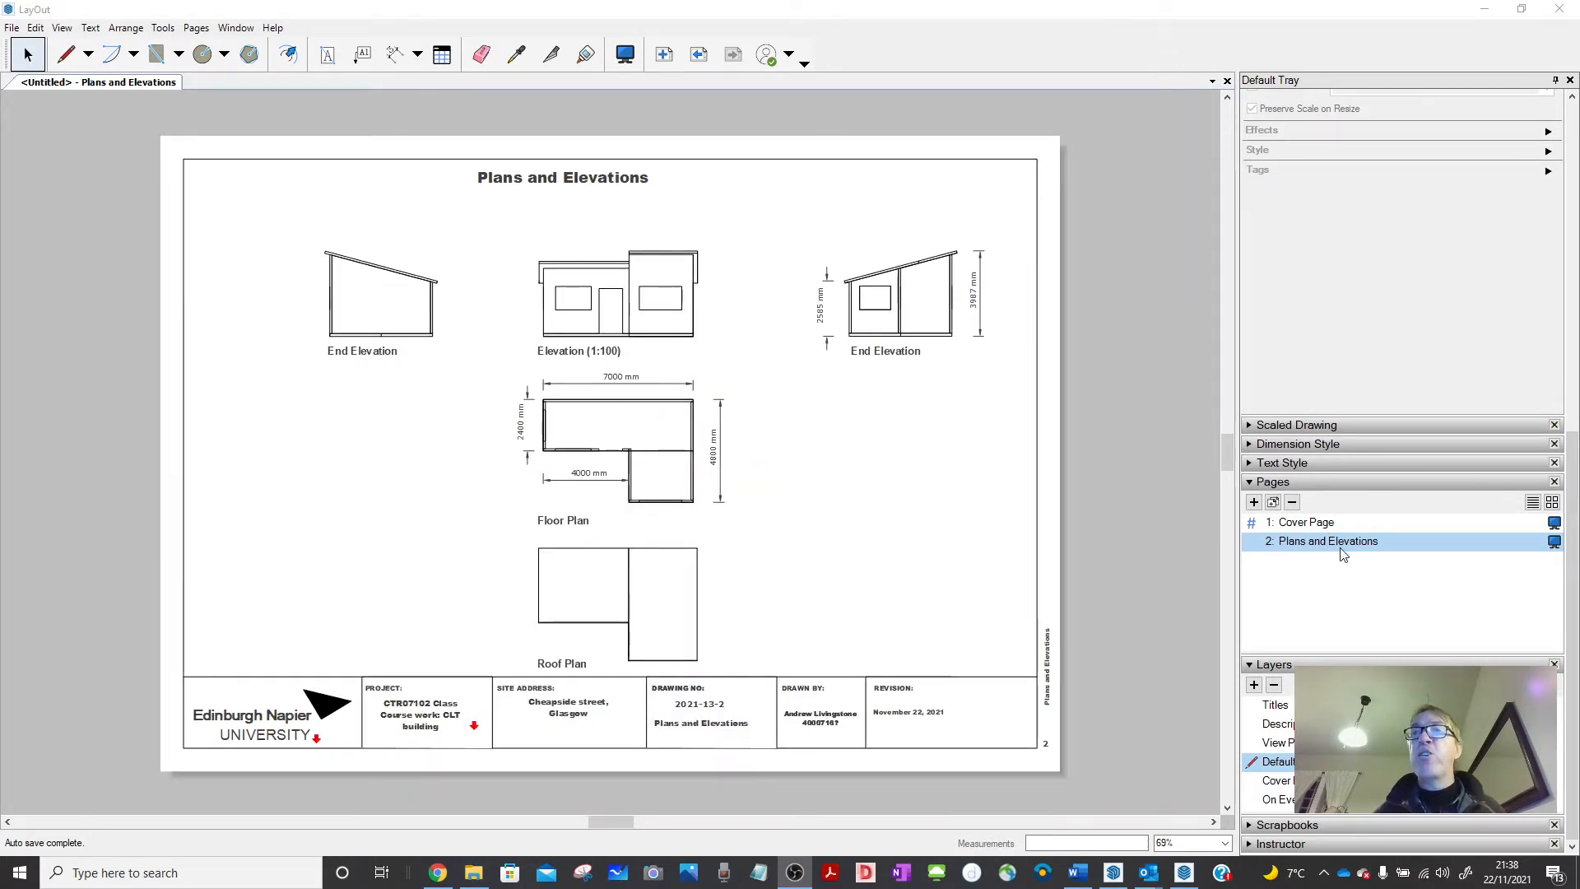
{"action": "left_click", "coordinate": [1273, 502]}
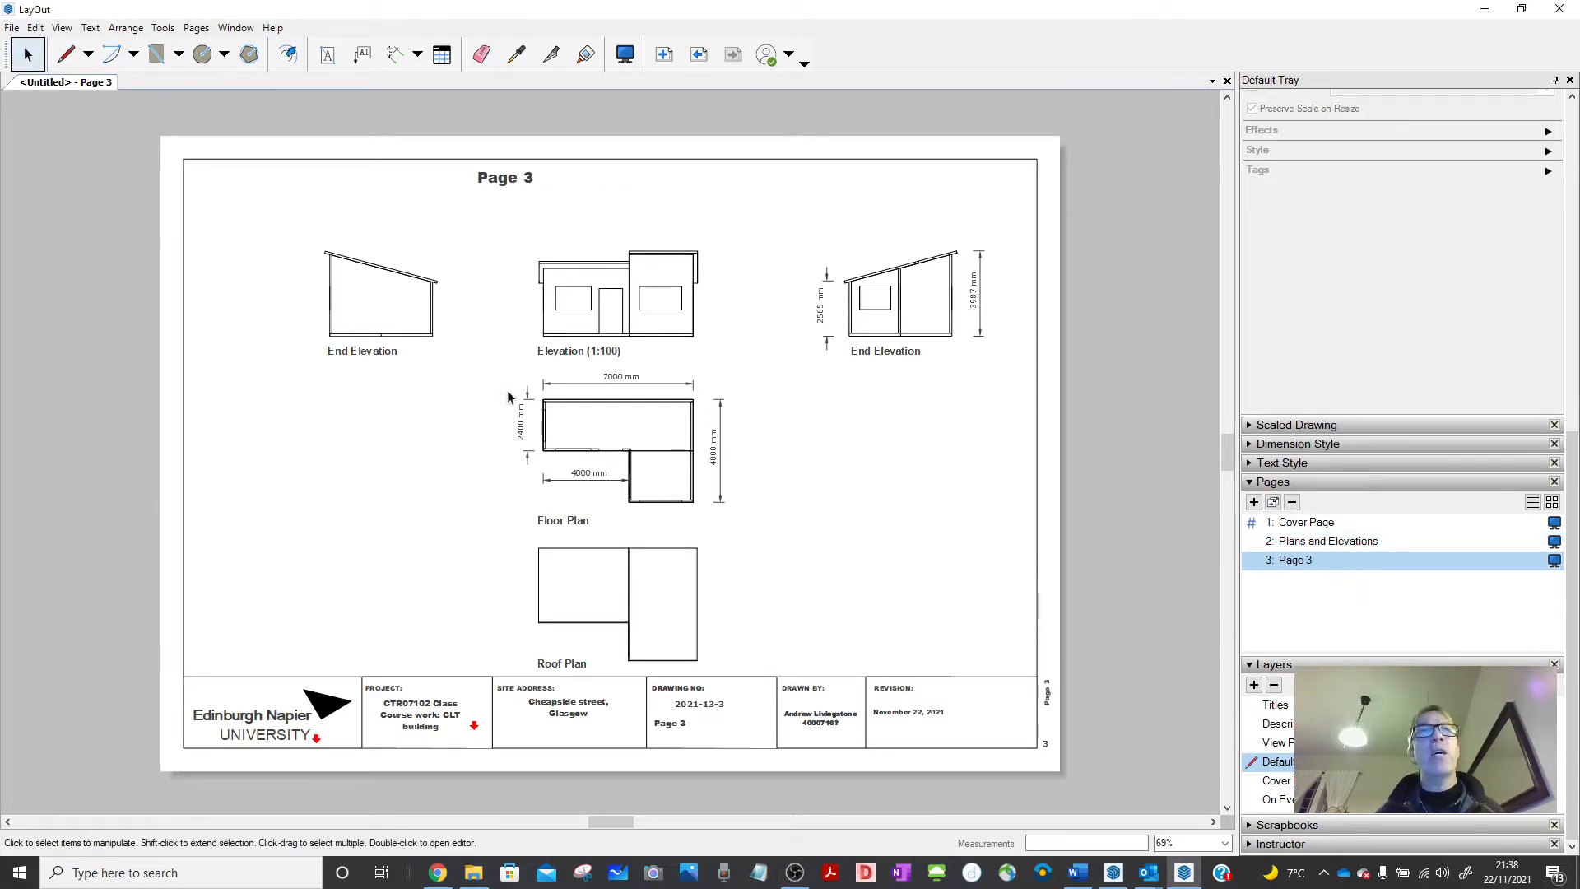
{"action": "left_click_drag", "start_coordinate": [265, 230], "coordinate": [531, 607]}
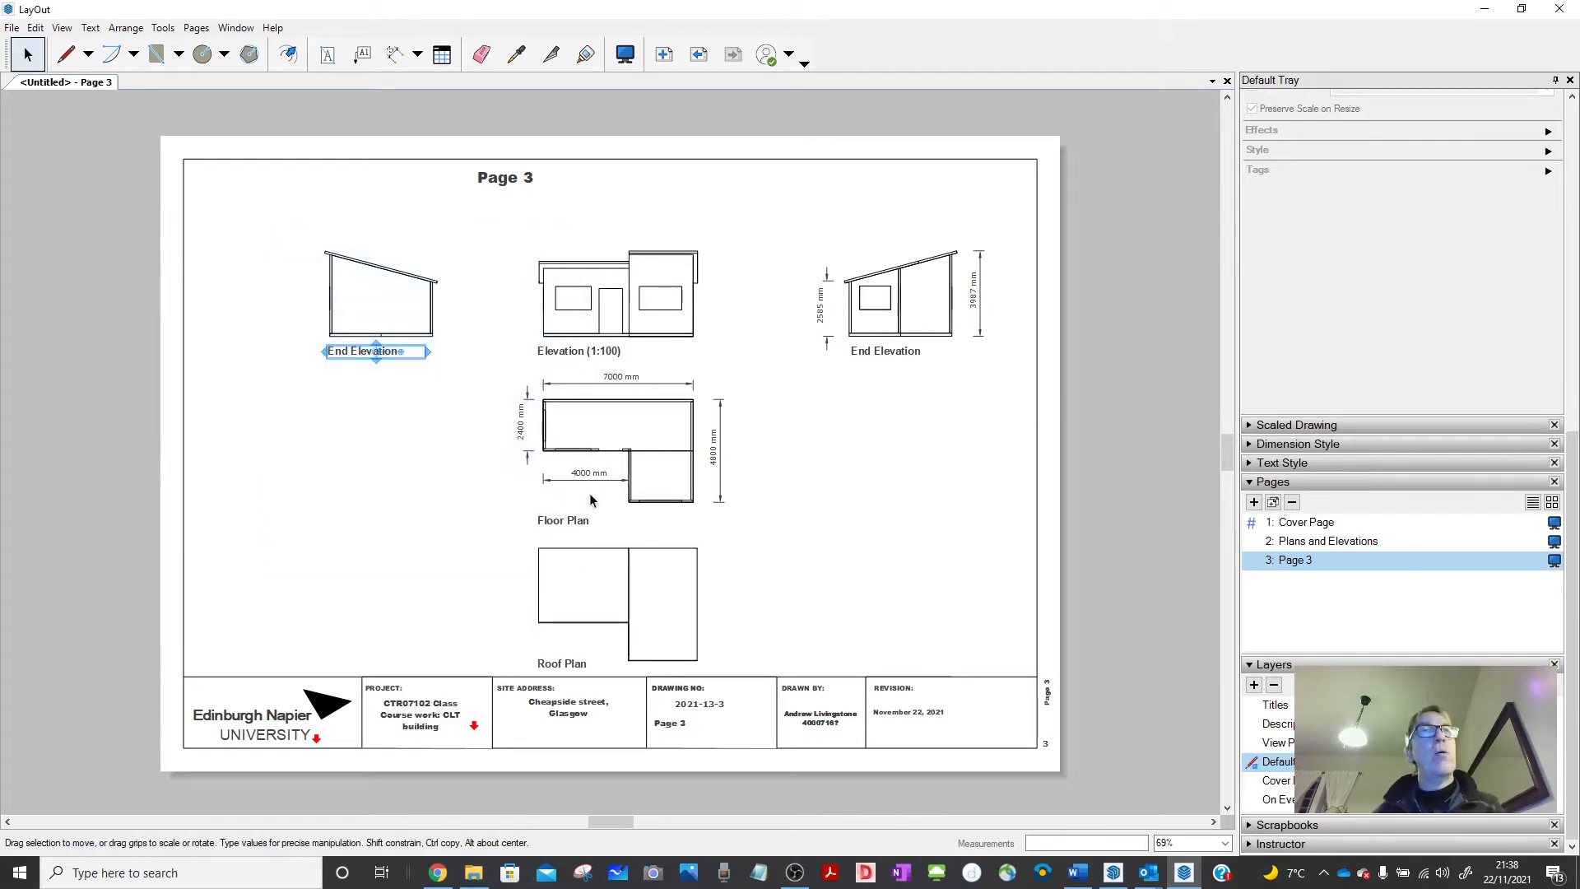
{"action": "left_click", "coordinate": [363, 337]}
{"action": "key", "text": "Delete"}
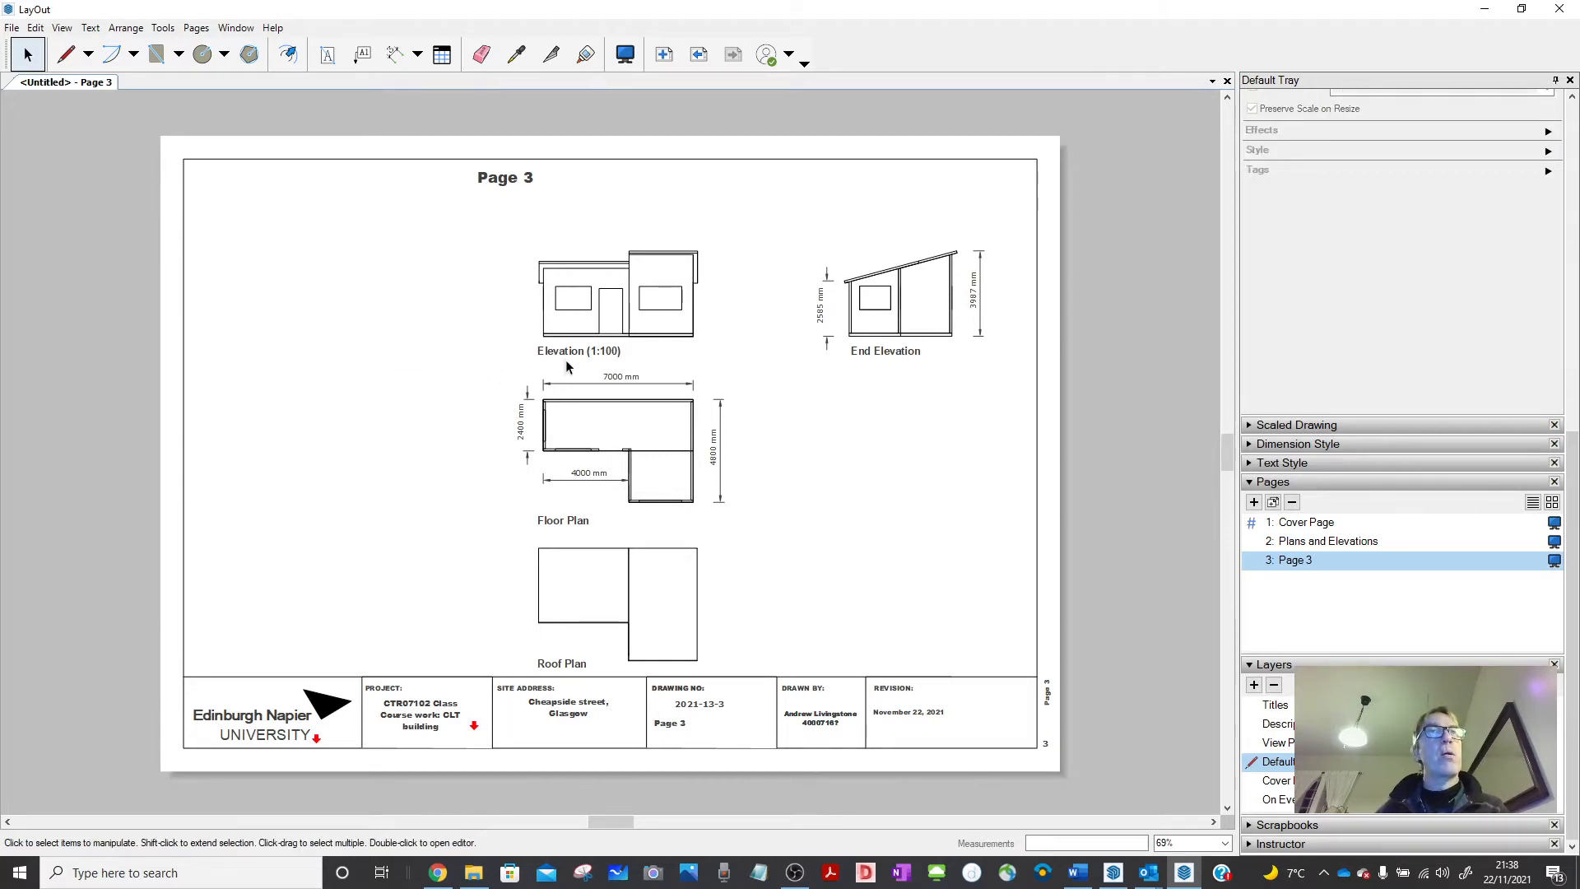
Delete the floor plan's dimensions and label, the Roof Plan drawing and the floor plan.
{"action": "left_click", "coordinate": [565, 384]}
{"action": "left_click_drag", "start_coordinate": [503, 379], "coordinate": [755, 640]}
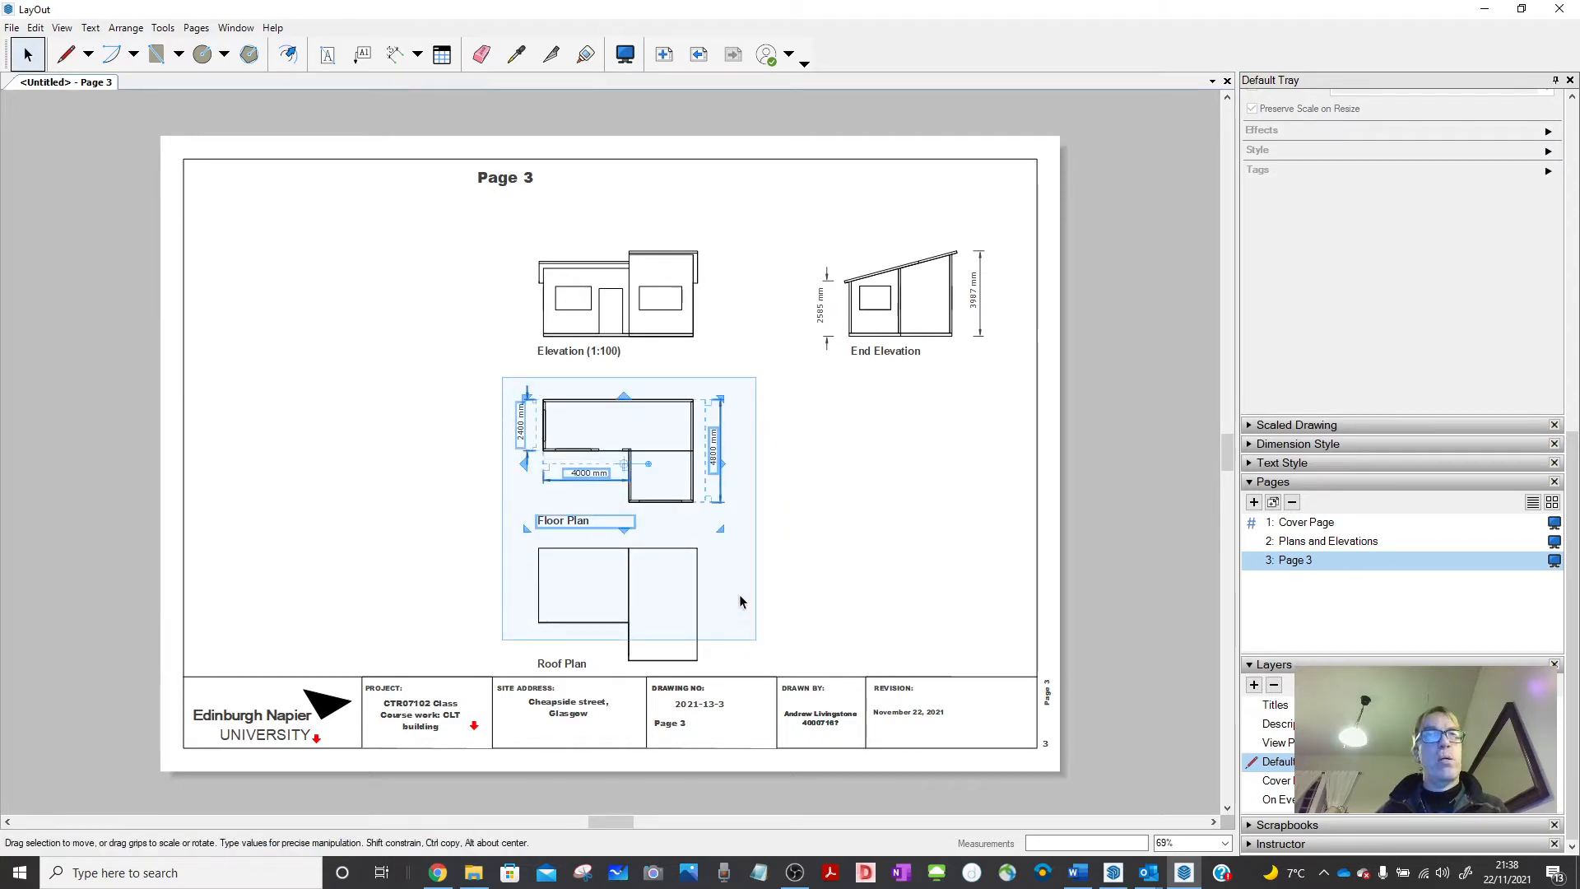
{"action": "key", "text": "Delete"}
{"action": "left_click", "coordinate": [679, 549]}
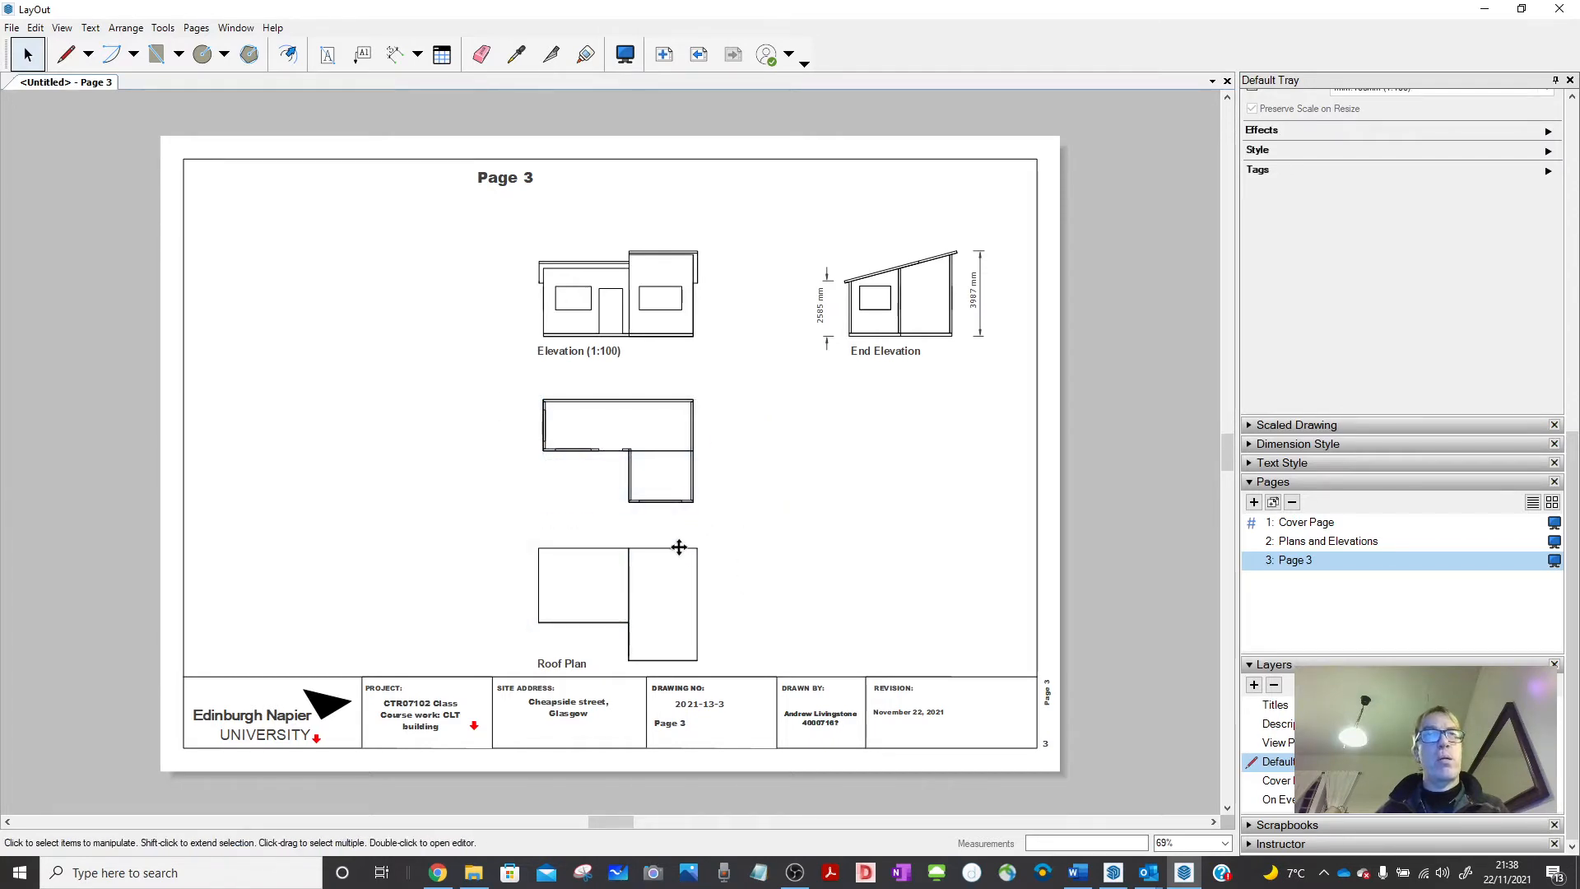
{"action": "key", "text": "Delete"}
{"action": "left_click", "coordinate": [680, 501]}
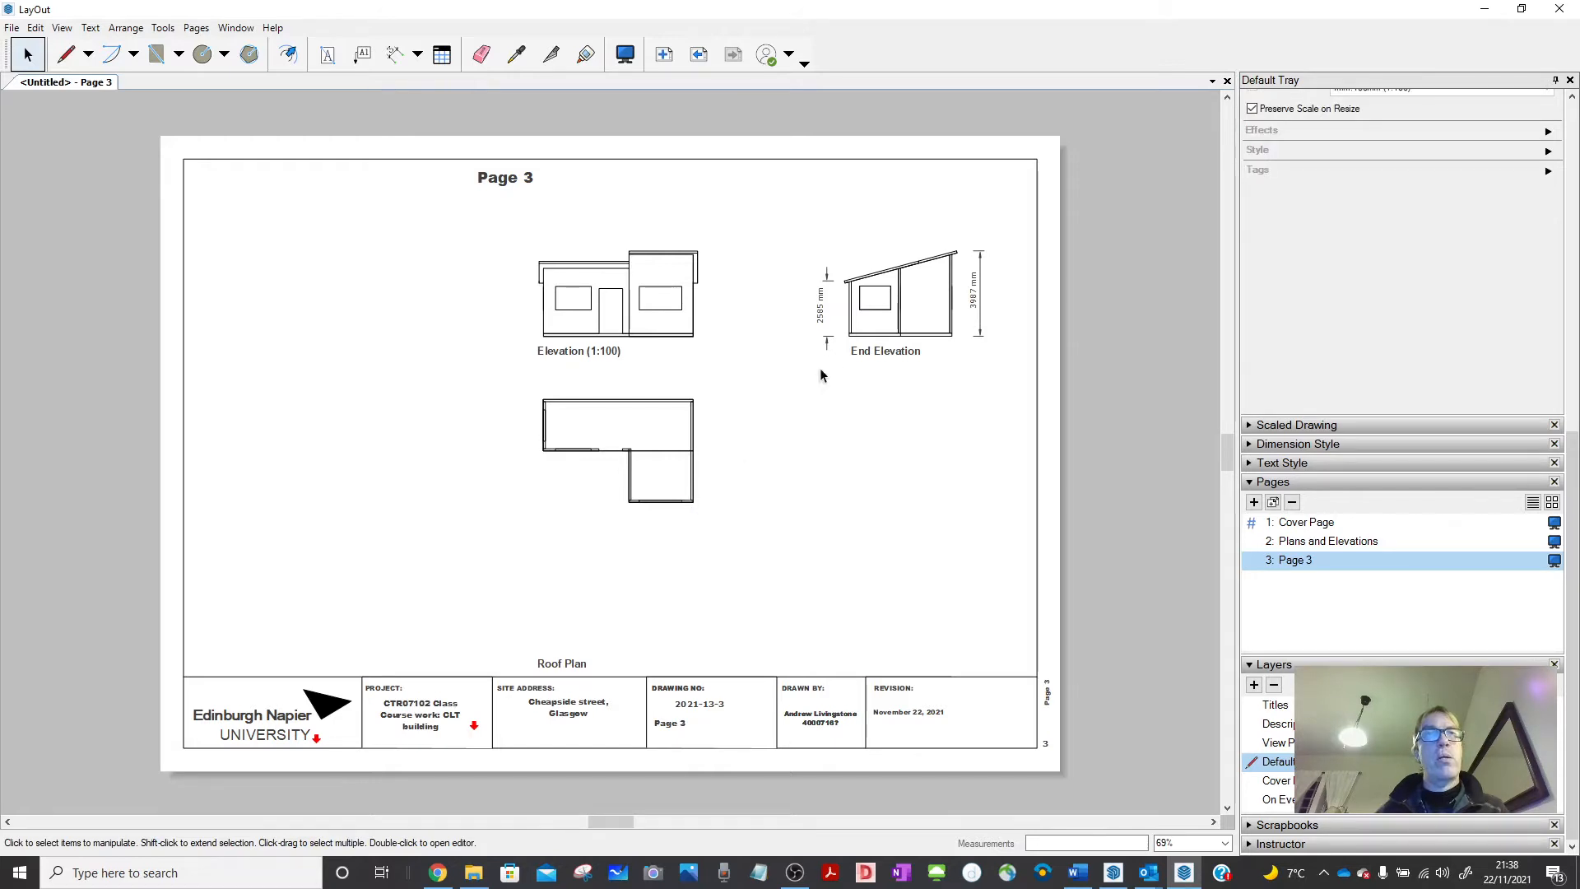
{"action": "key", "text": "Delete"}
Remove the right End Elevation, its leftover dimensions and label, and the Elevation (1:100) label.
{"action": "left_click", "coordinate": [870, 318]}
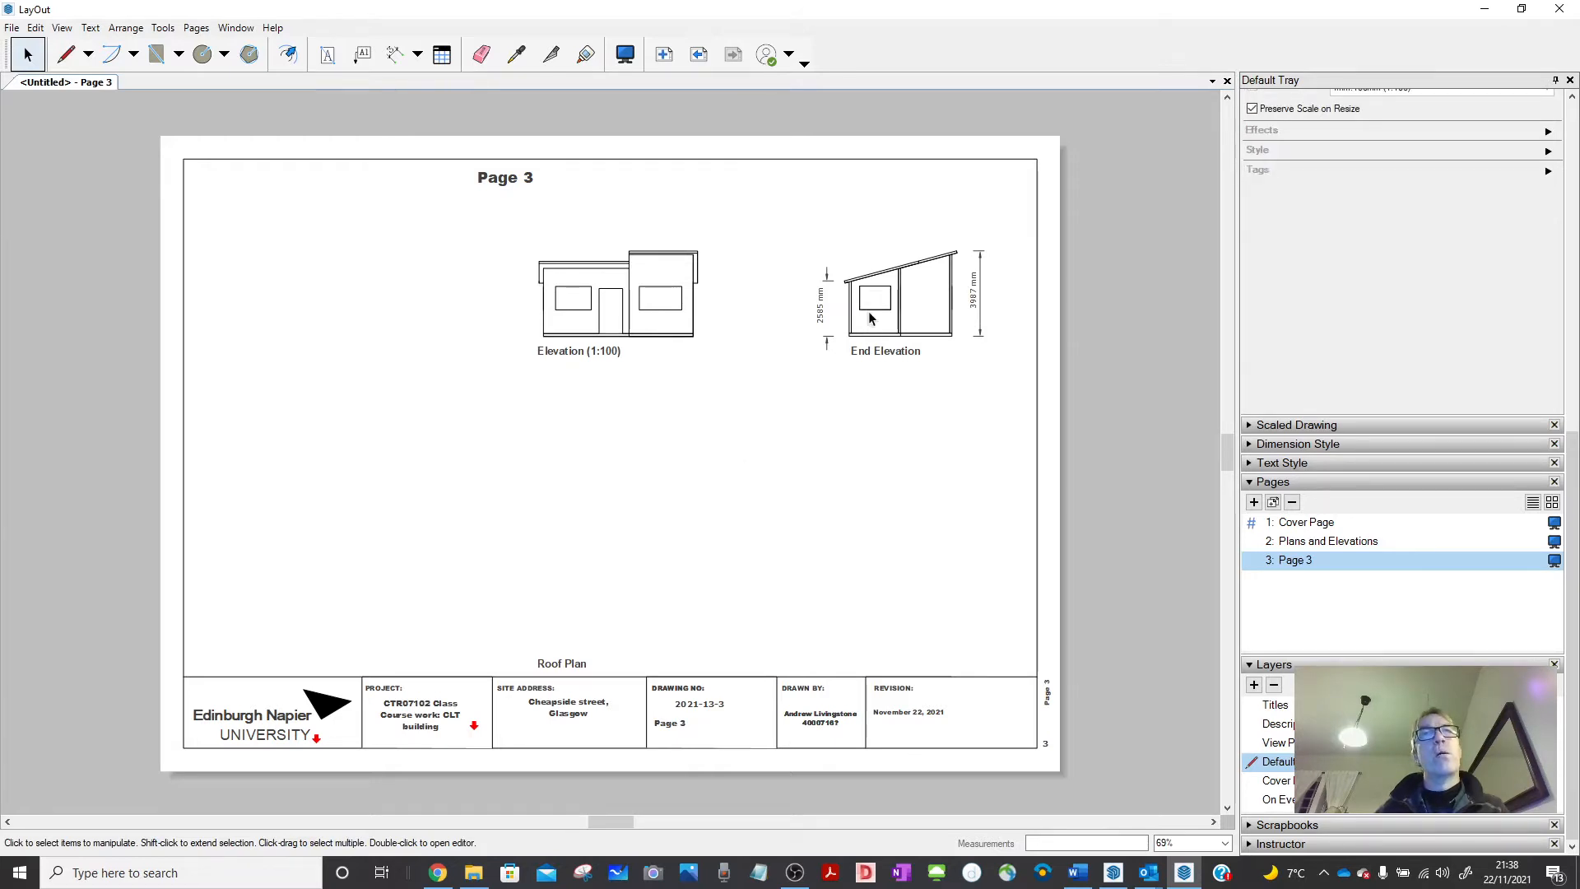
{"action": "key", "text": "Delete"}
{"action": "left_click_drag", "start_coordinate": [795, 223], "coordinate": [1004, 433]}
{"action": "key", "text": "Delete"}
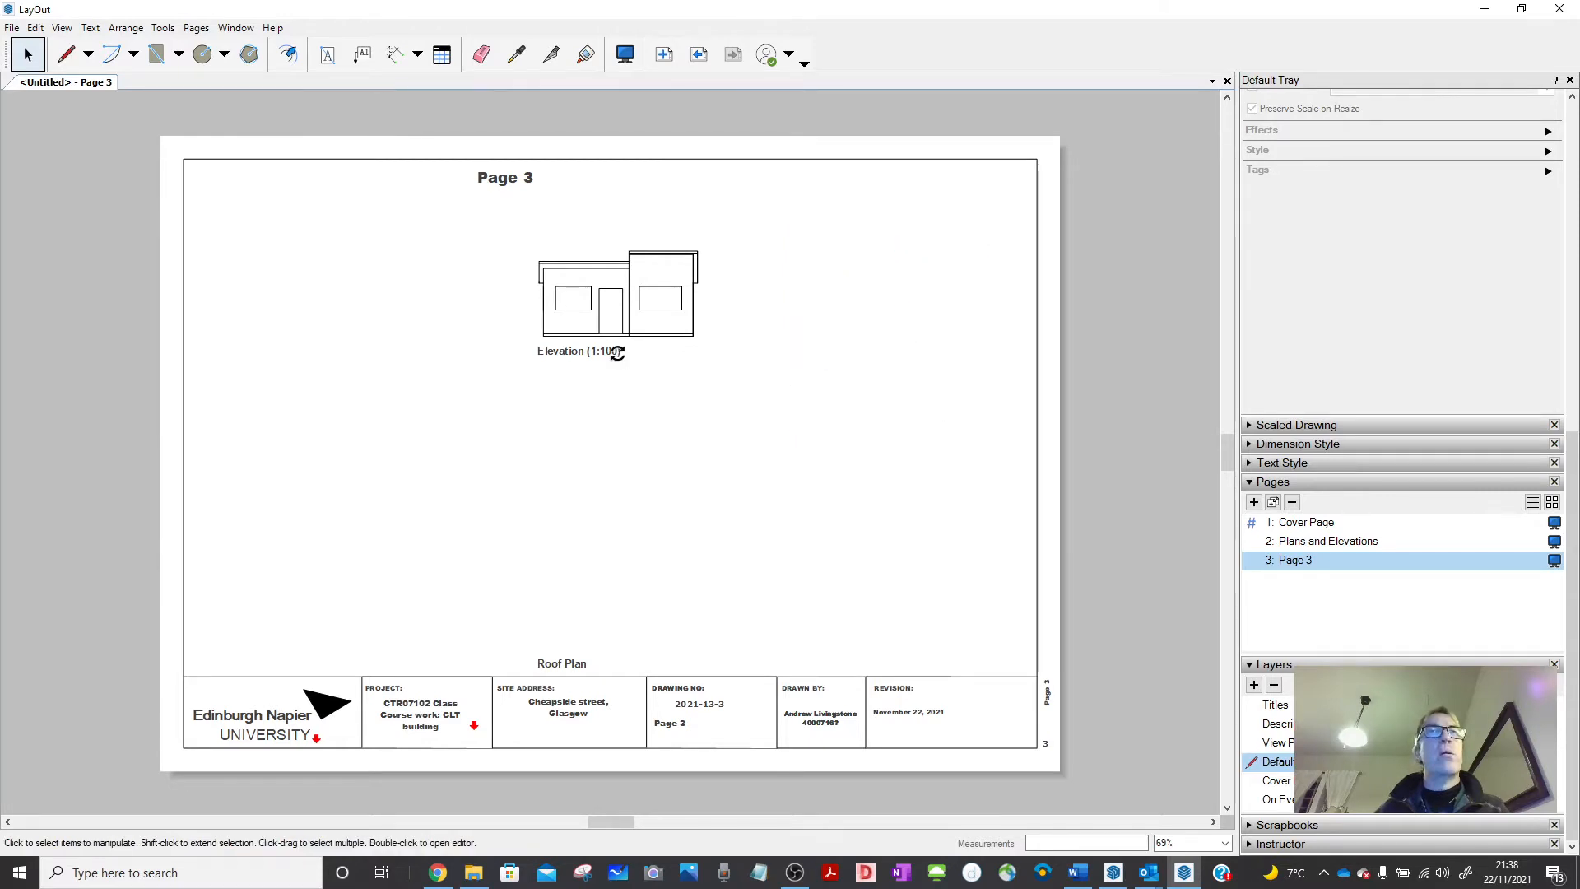
{"action": "left_click", "coordinate": [617, 352]}
{"action": "key", "text": "Delete"}
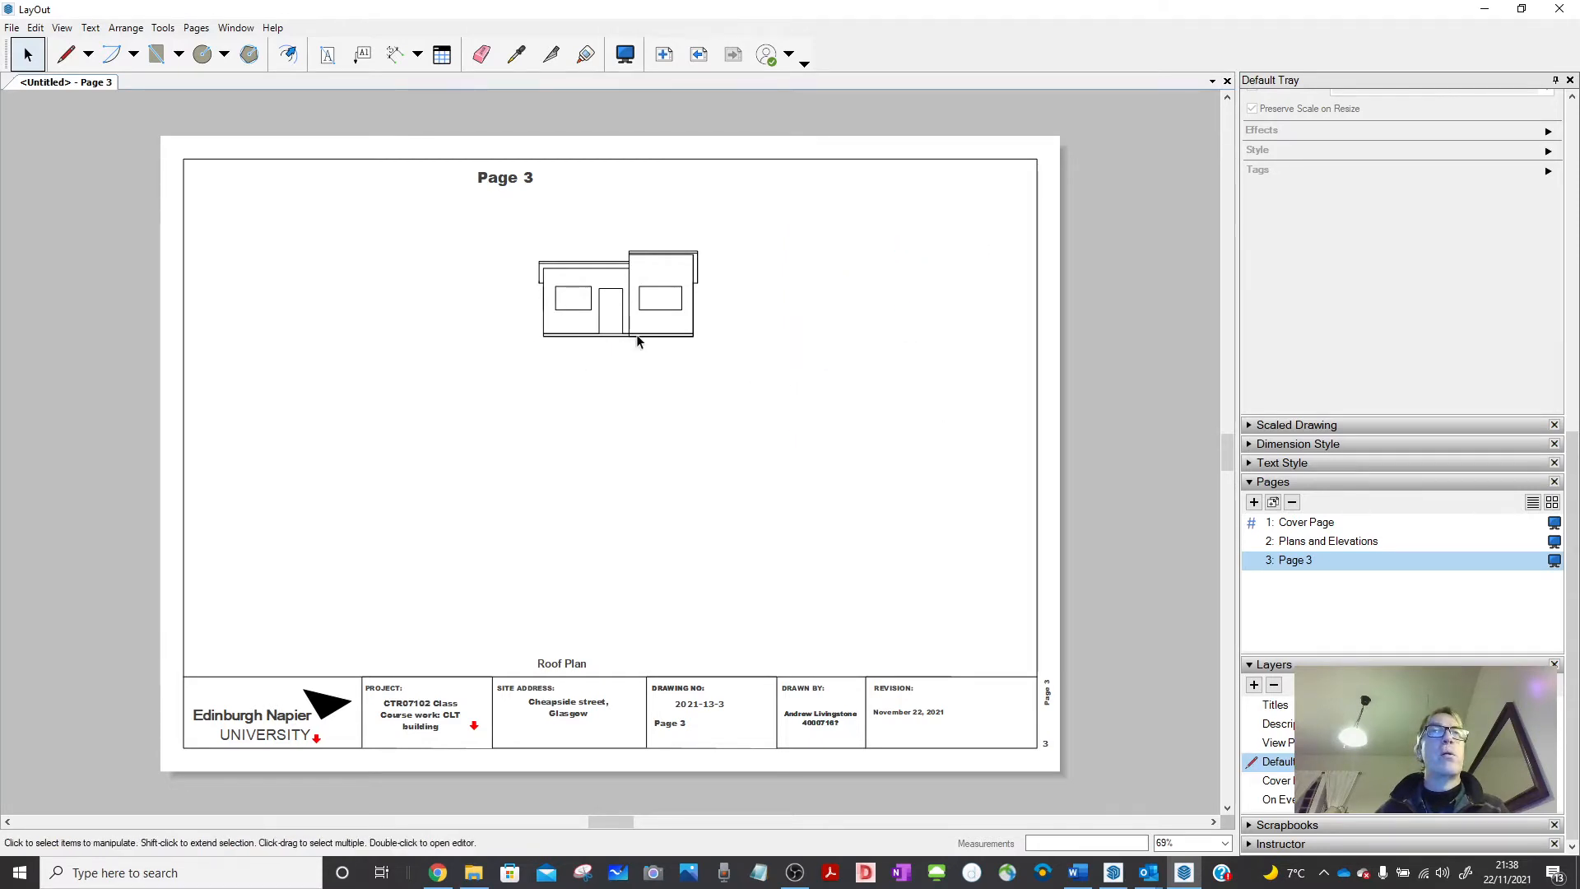
Switch the remaining viewport to the 2_GF_CLT_Wall_003 scene rendered in Hybrid mode.
{"action": "left_click", "coordinate": [636, 333]}
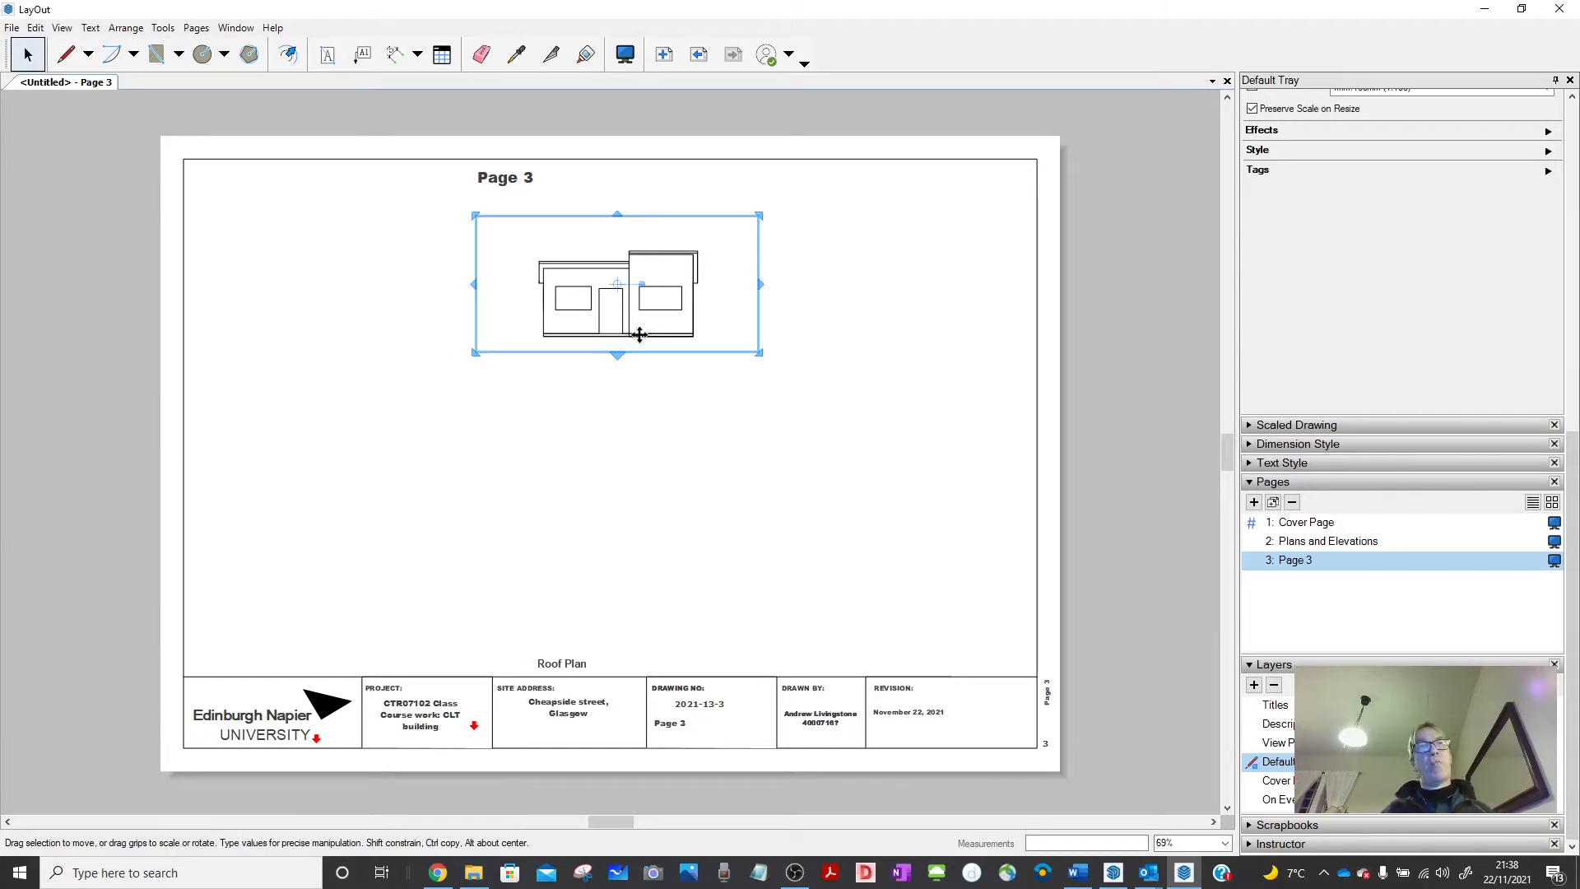
{"action": "scroll", "coordinate": [1310, 360], "scroll_direction": "up", "scroll_amount": 8}
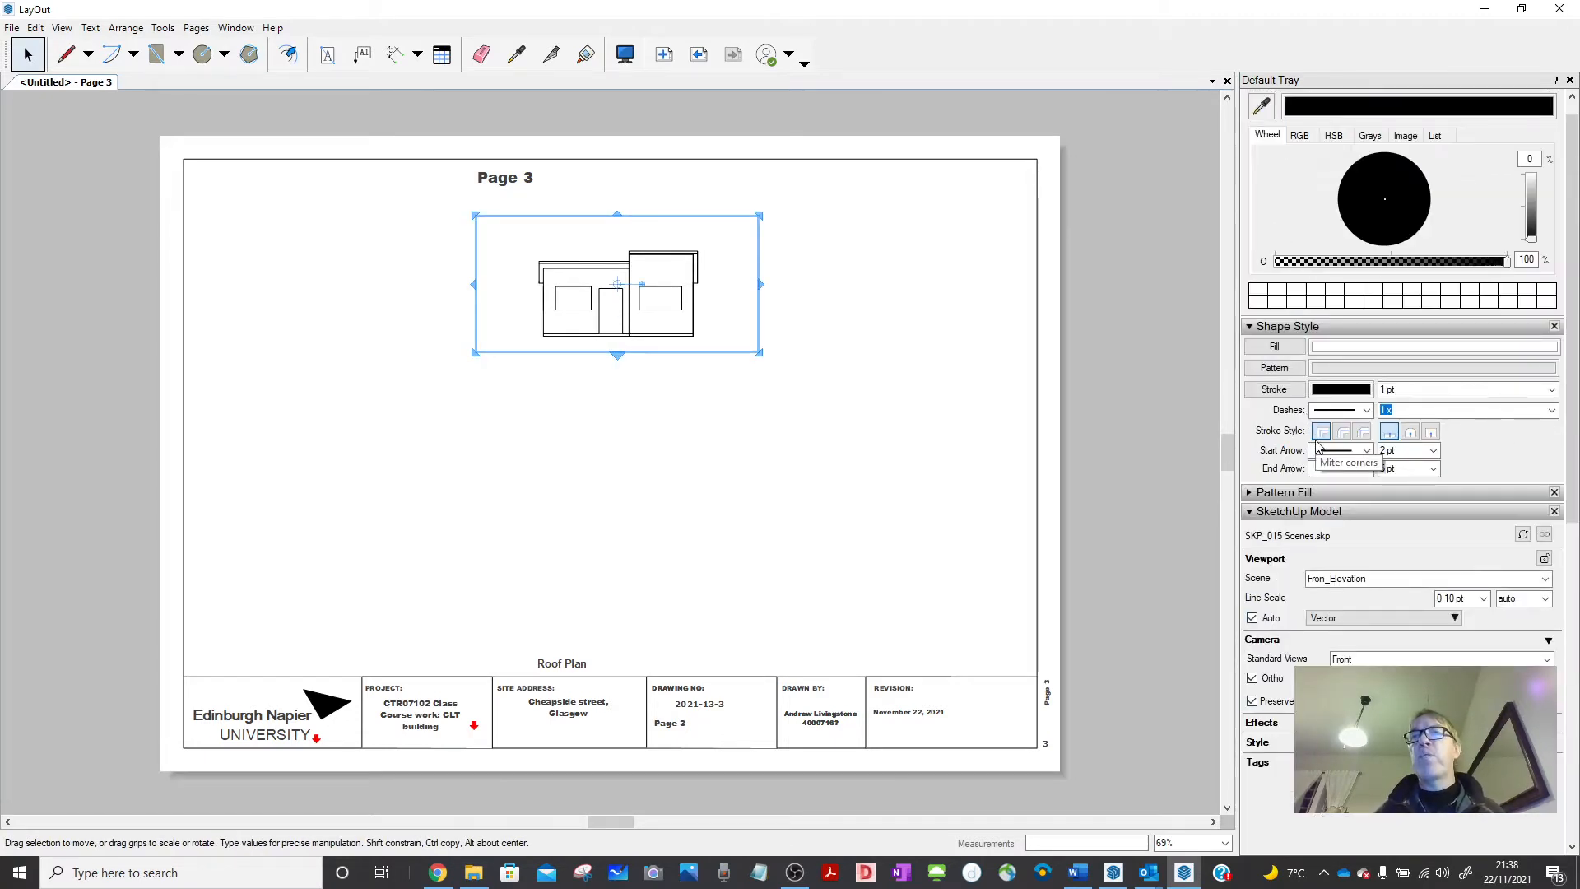
{"action": "scroll", "coordinate": [1349, 461], "scroll_direction": "down", "scroll_amount": 2}
{"action": "left_click", "coordinate": [1546, 480]}
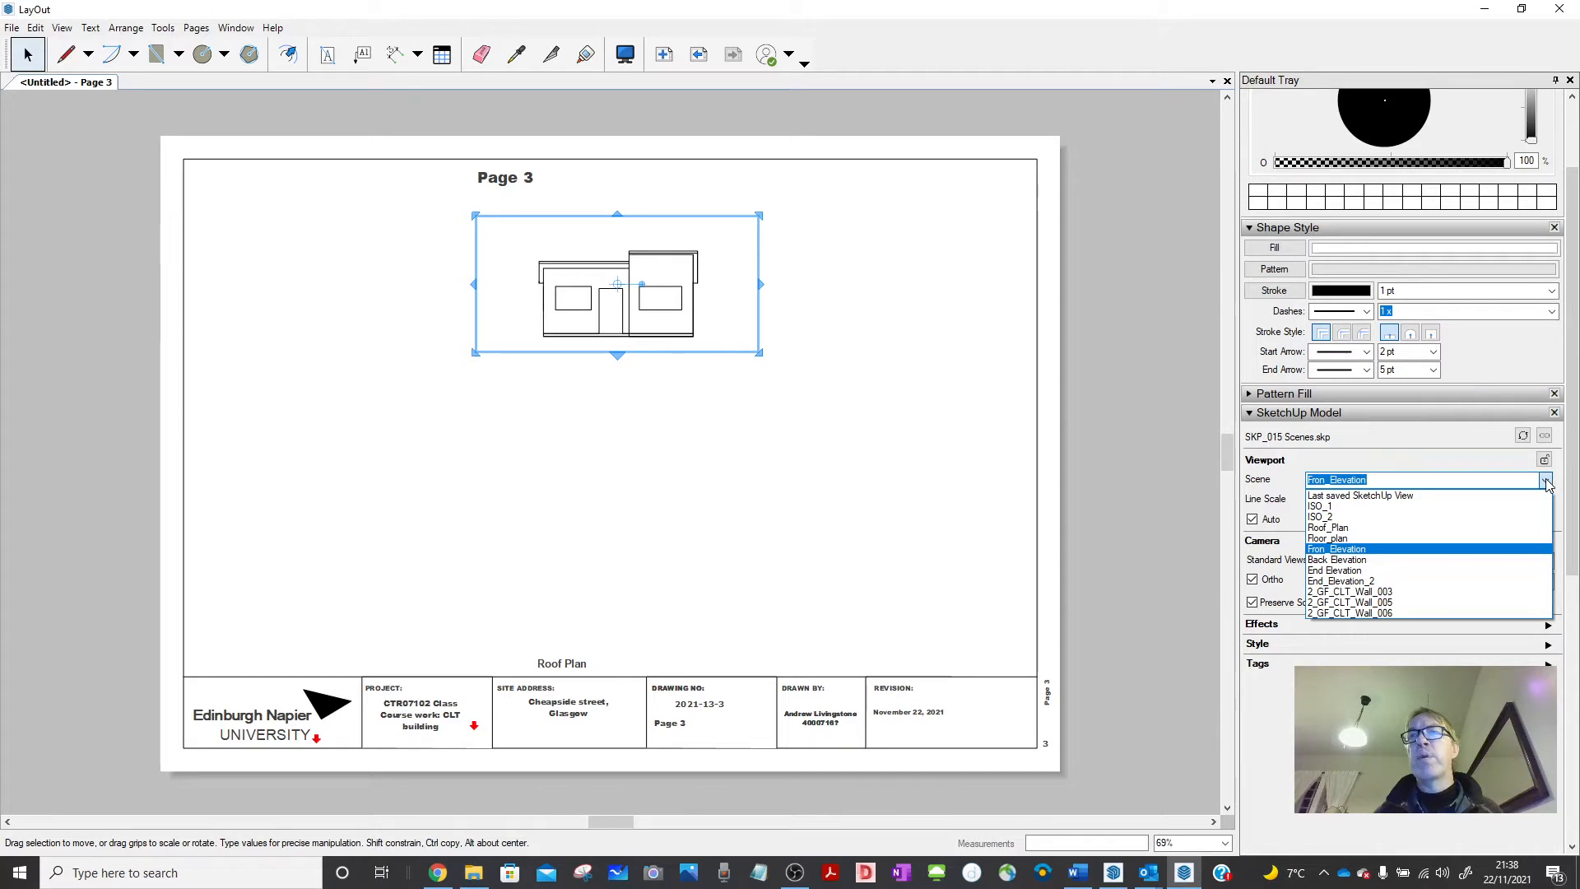
{"action": "left_click", "coordinate": [1373, 592]}
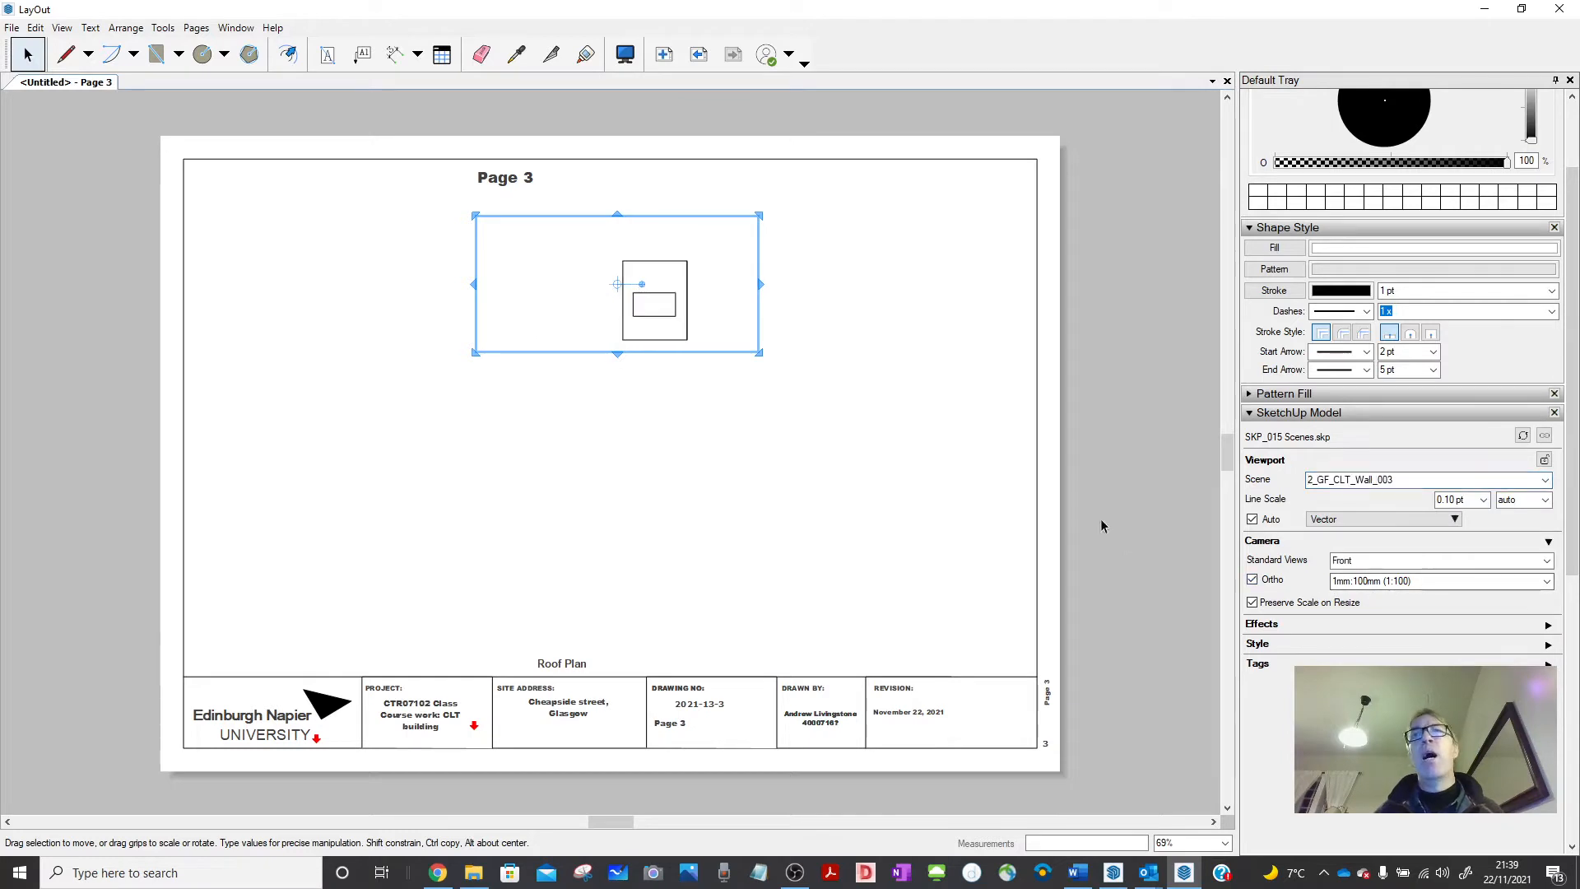
{"action": "left_click", "coordinate": [1366, 519]}
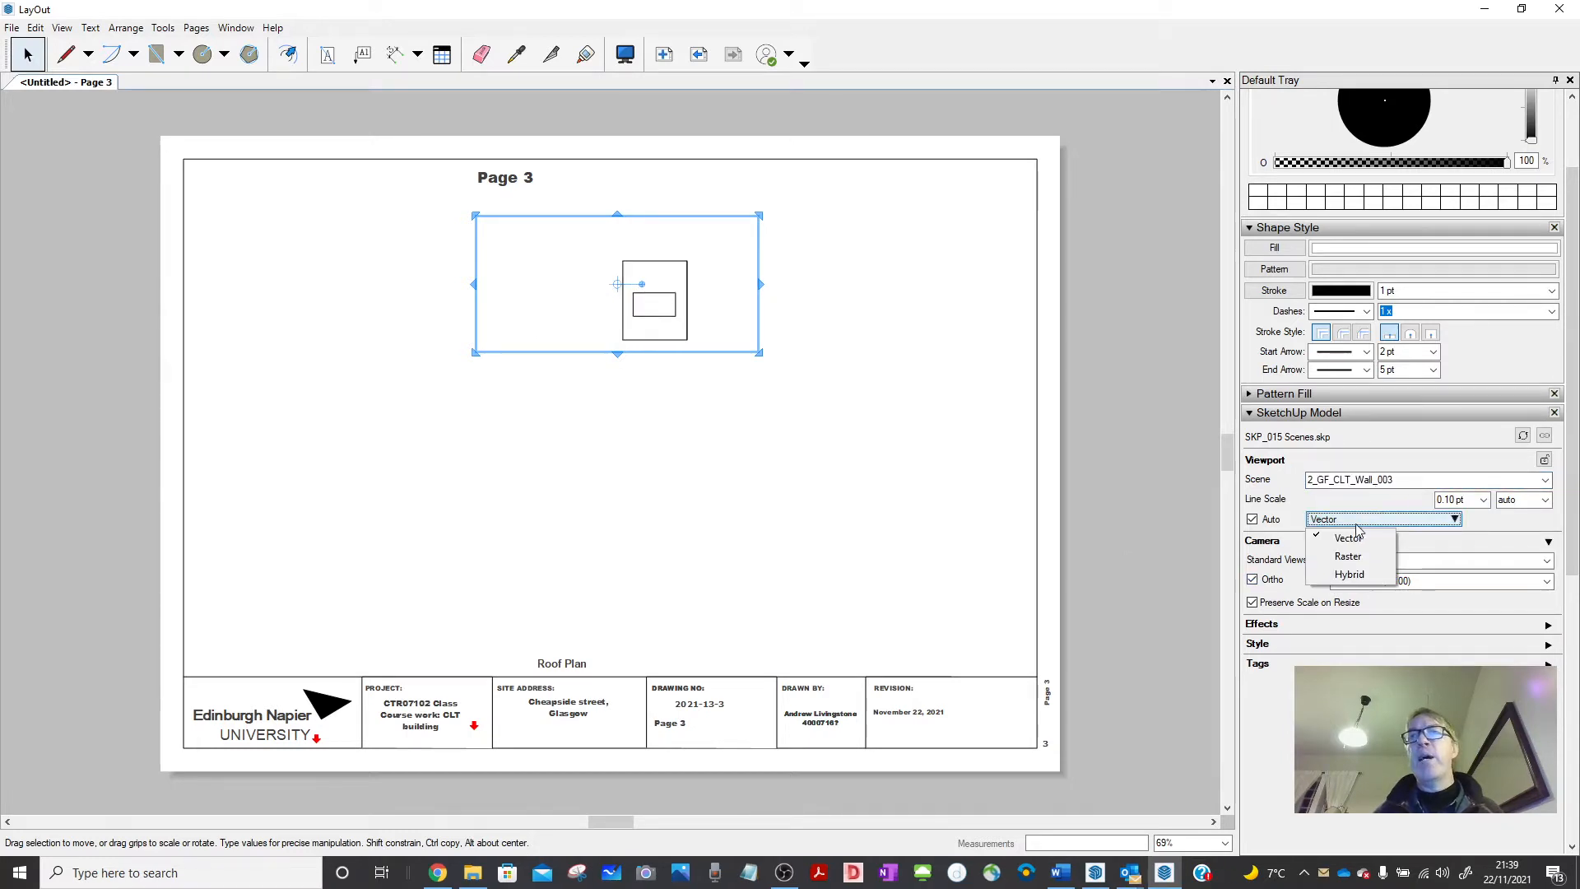
{"action": "left_click", "coordinate": [1349, 574]}
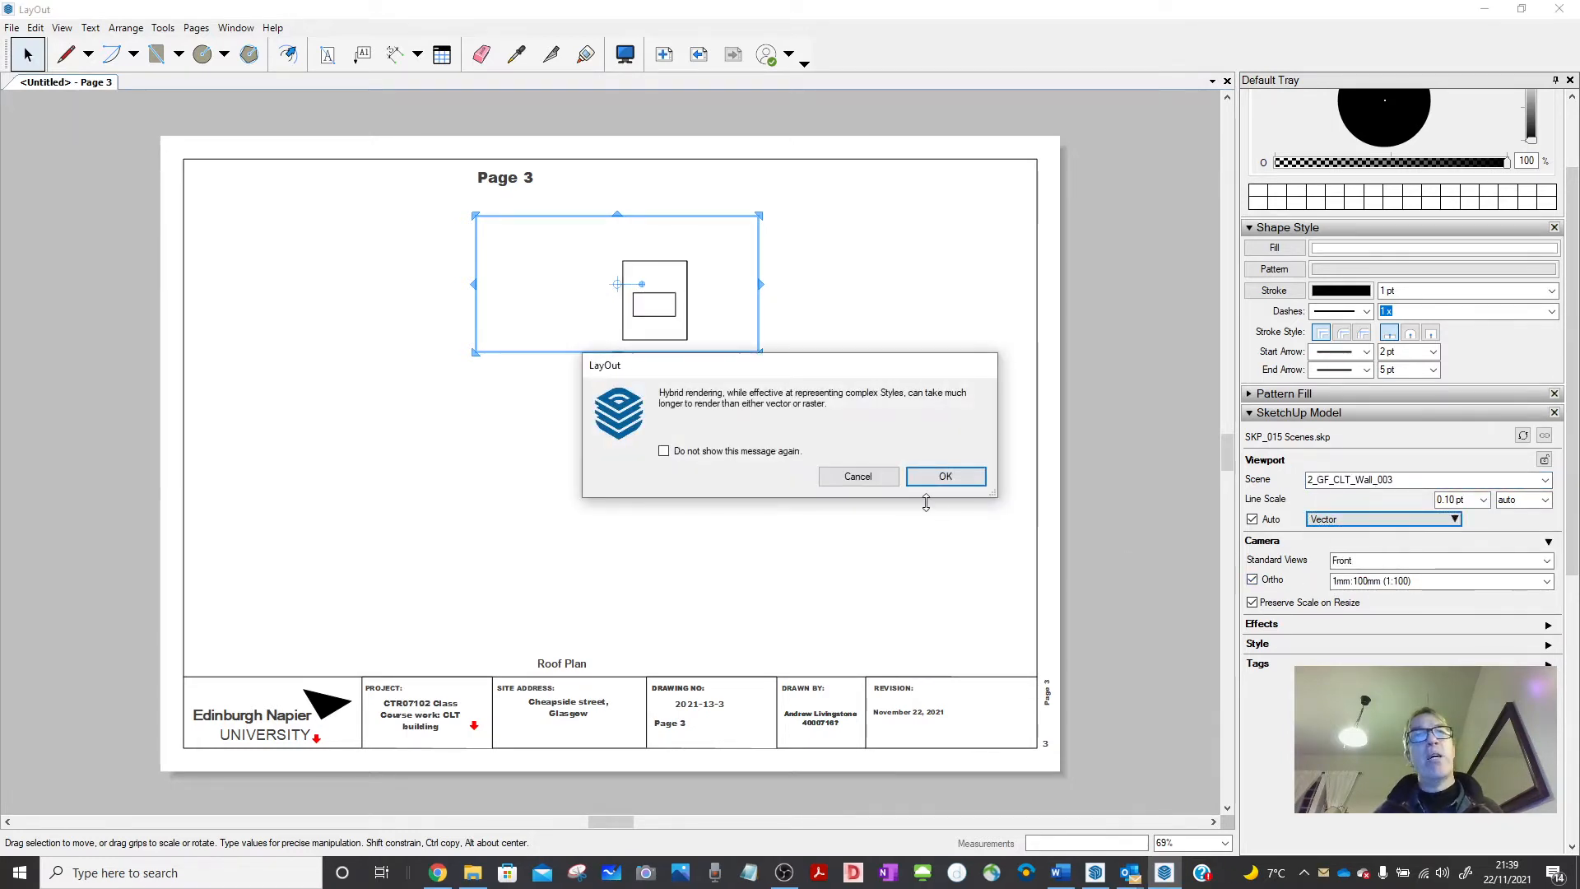
{"action": "left_click", "coordinate": [943, 477]}
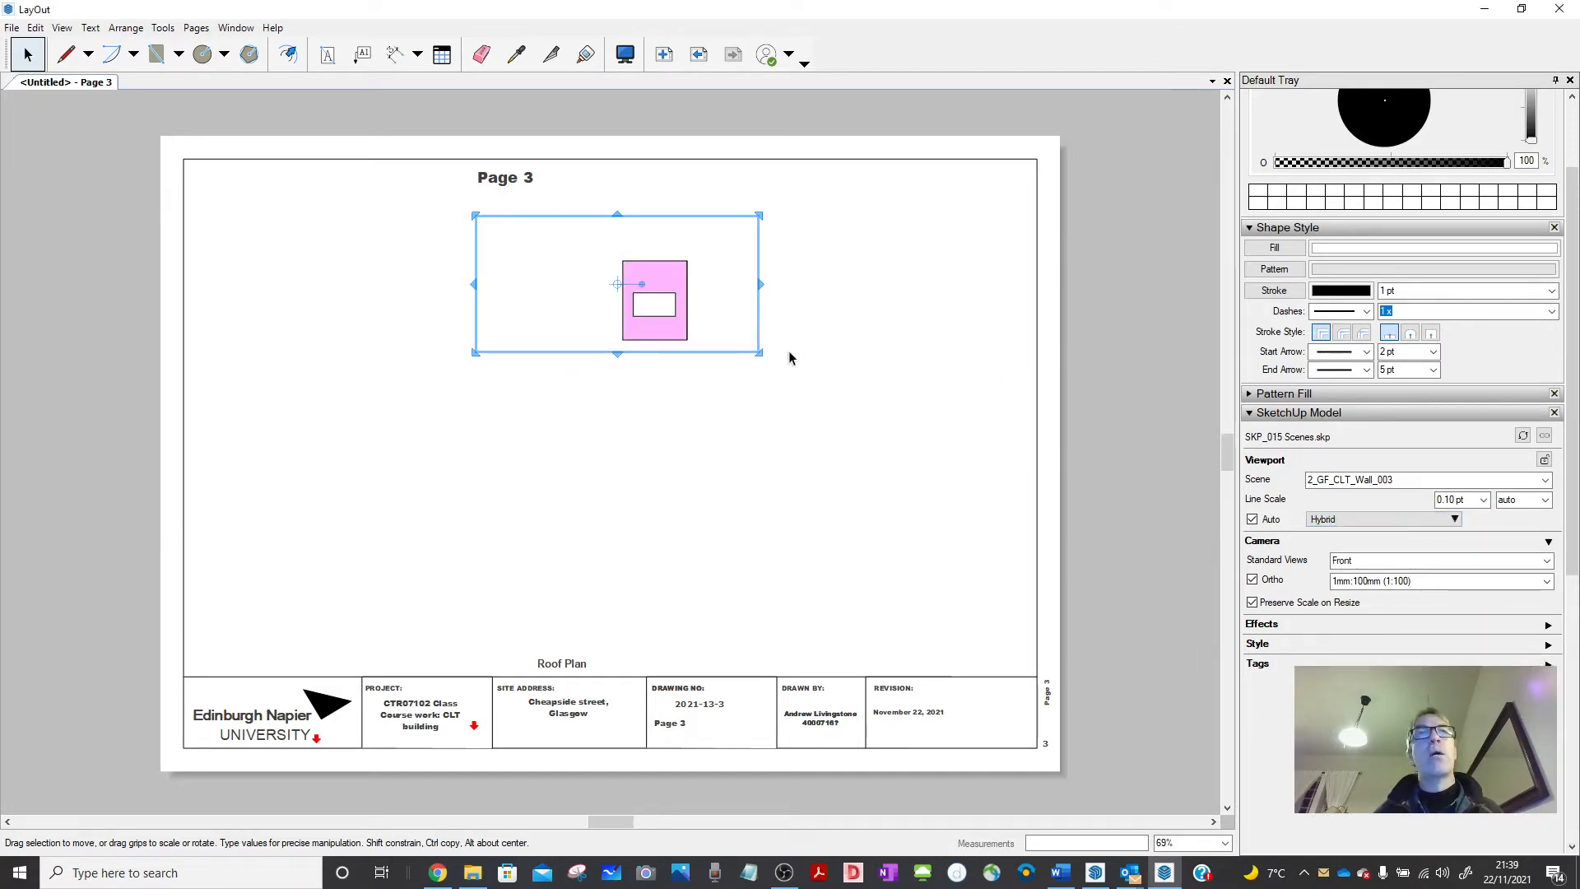
Widen the viewport frame, set its scale to 1:50 and move it to the left.
{"action": "left_click_drag", "start_coordinate": [906, 570], "coordinate": [1015, 630]}
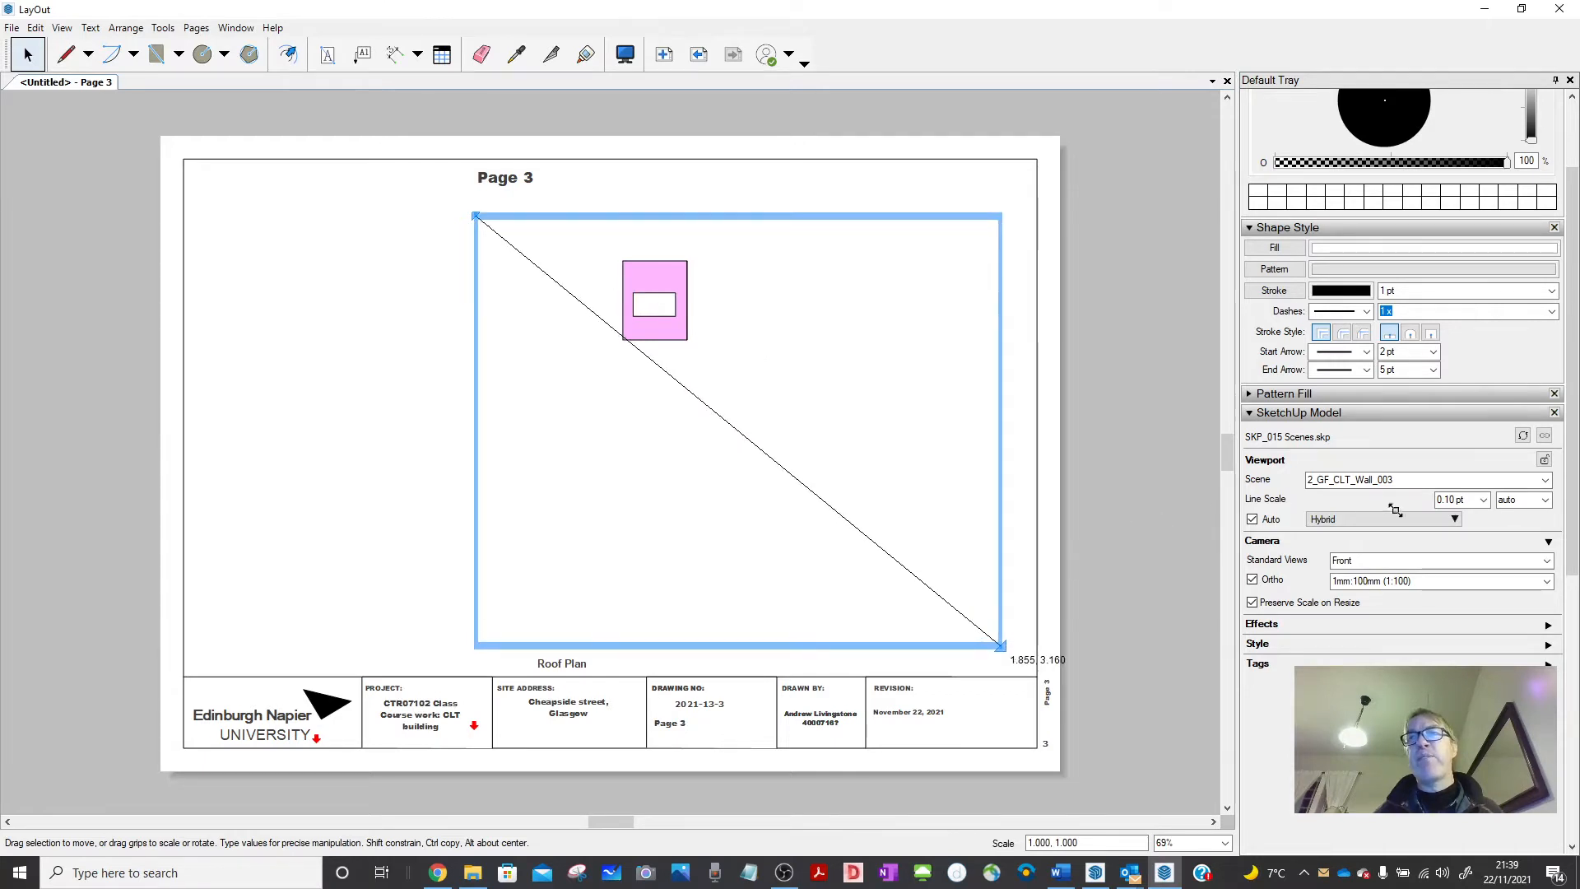
{"action": "left_click", "coordinate": [1547, 584]}
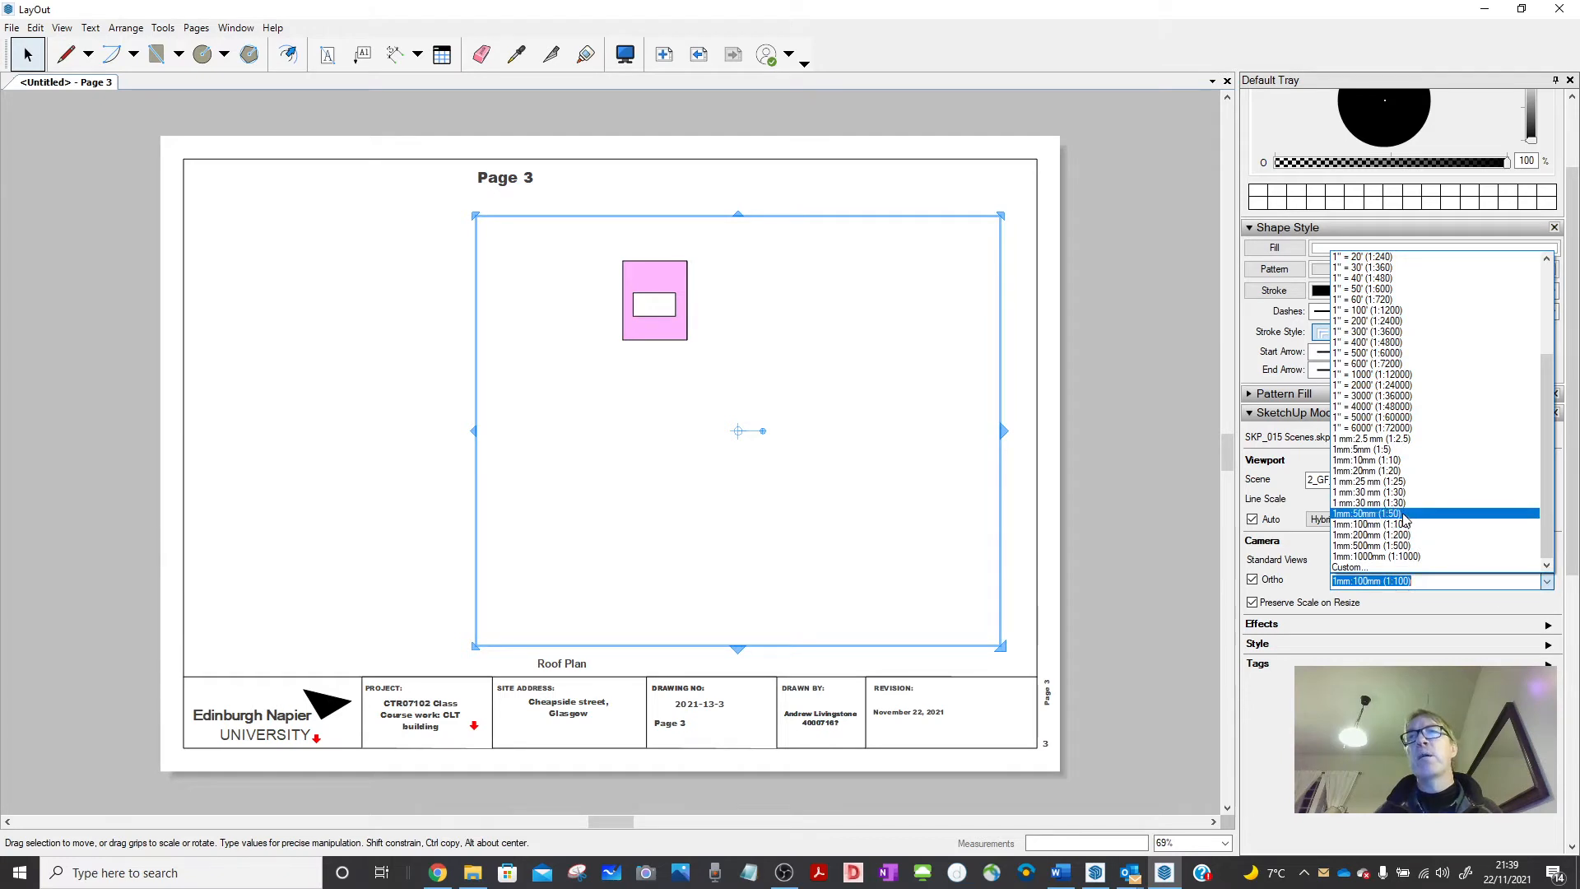
{"action": "left_click", "coordinate": [1366, 520]}
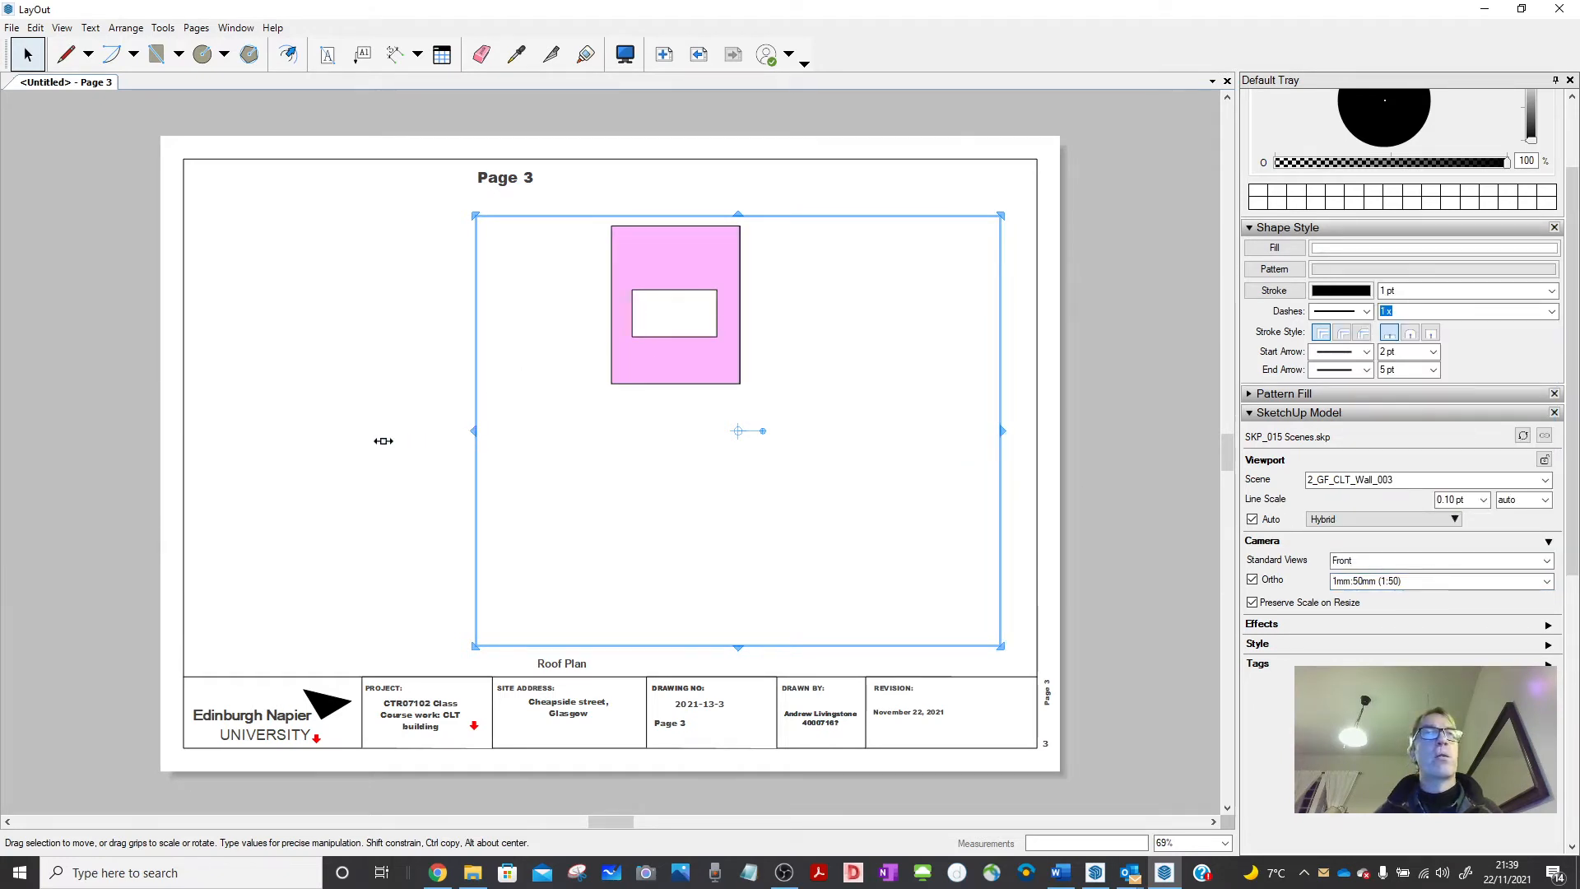
{"action": "left_click_drag", "start_coordinate": [383, 441], "coordinate": [271, 440]}
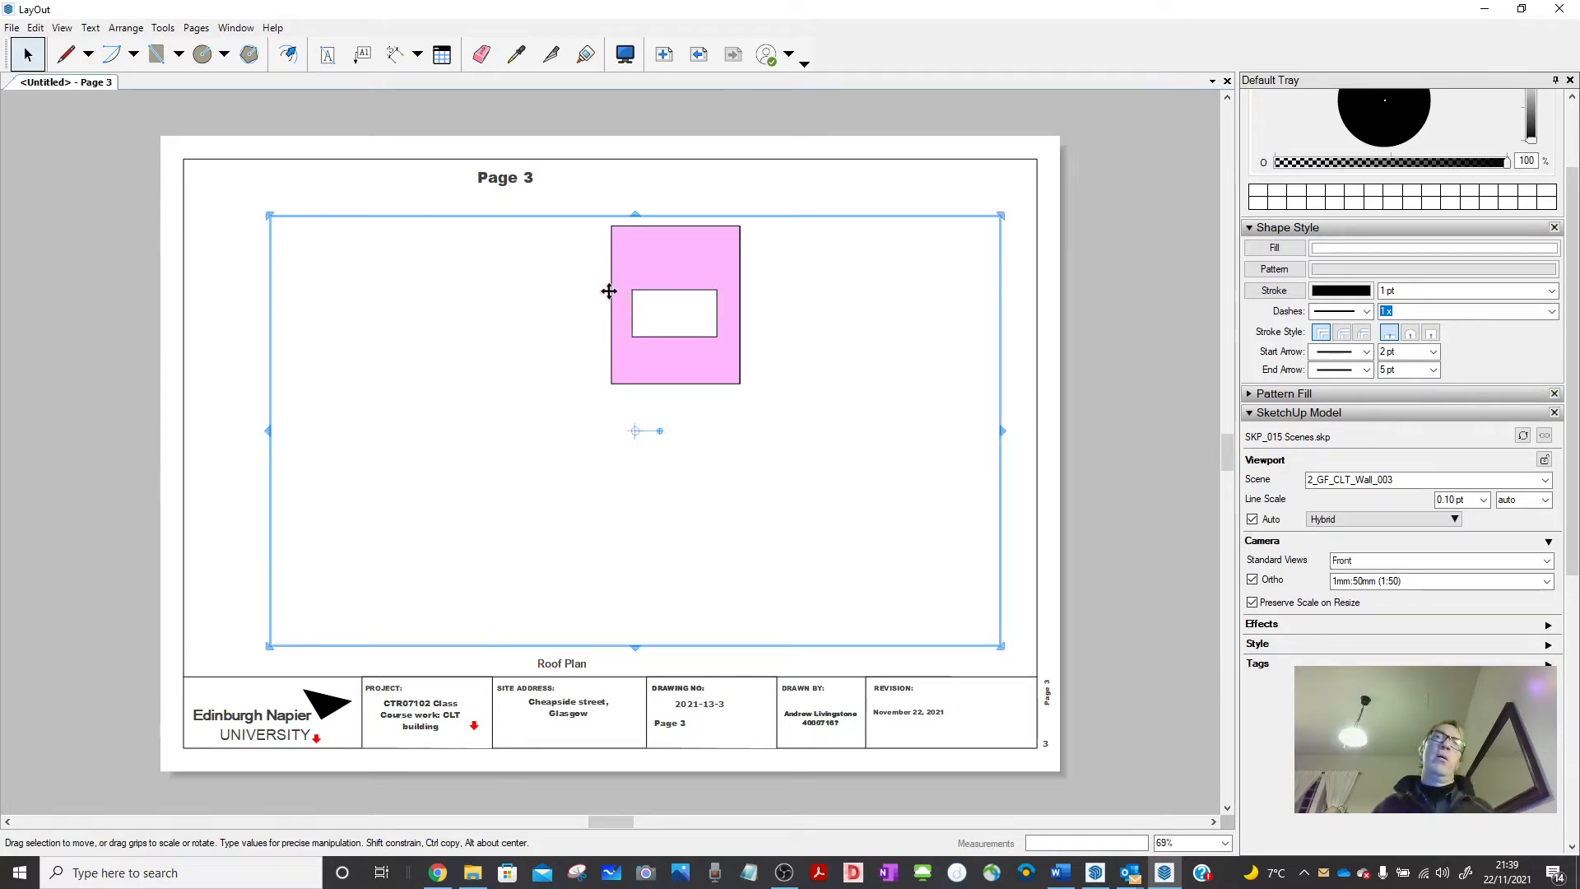
{"action": "mouse_move", "coordinate": [670, 271]}
{"action": "left_mouse_down"}
{"action": "mouse_move", "coordinate": [620, 307]}
{"action": "mouse_move", "coordinate": [519, 326]}
{"action": "mouse_move", "coordinate": [466, 297]}
{"action": "mouse_move", "coordinate": [486, 254]}
{"action": "mouse_move", "coordinate": [507, 256]}
{"action": "left_mouse_up"}
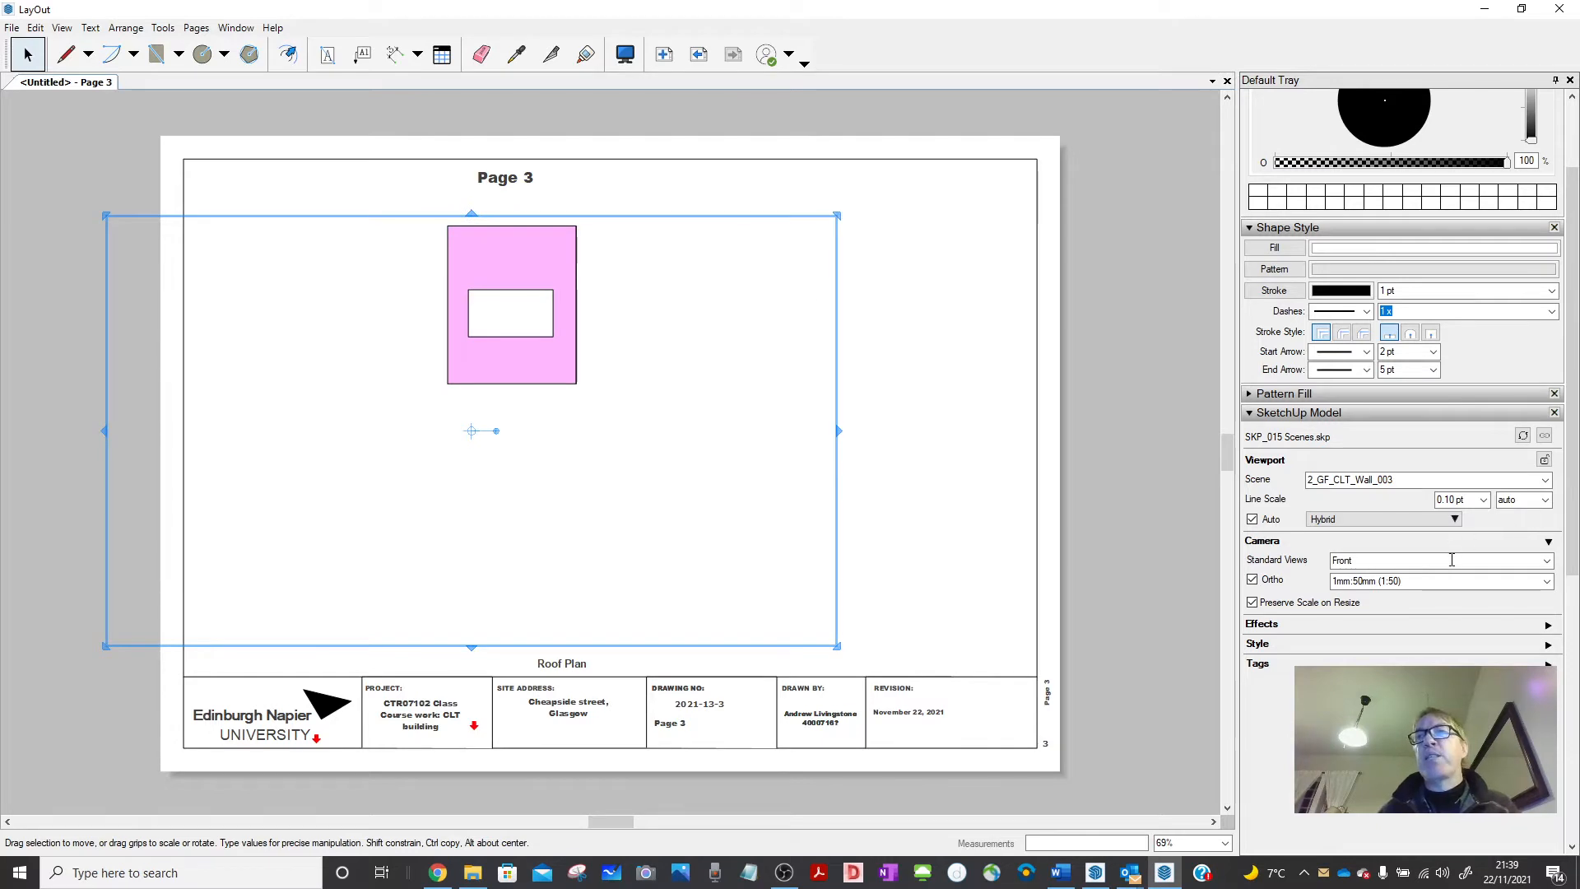
Try 1:20, then set the viewport to 1:25 and reposition and stretch its frame.
{"action": "left_click", "coordinate": [1547, 581]}
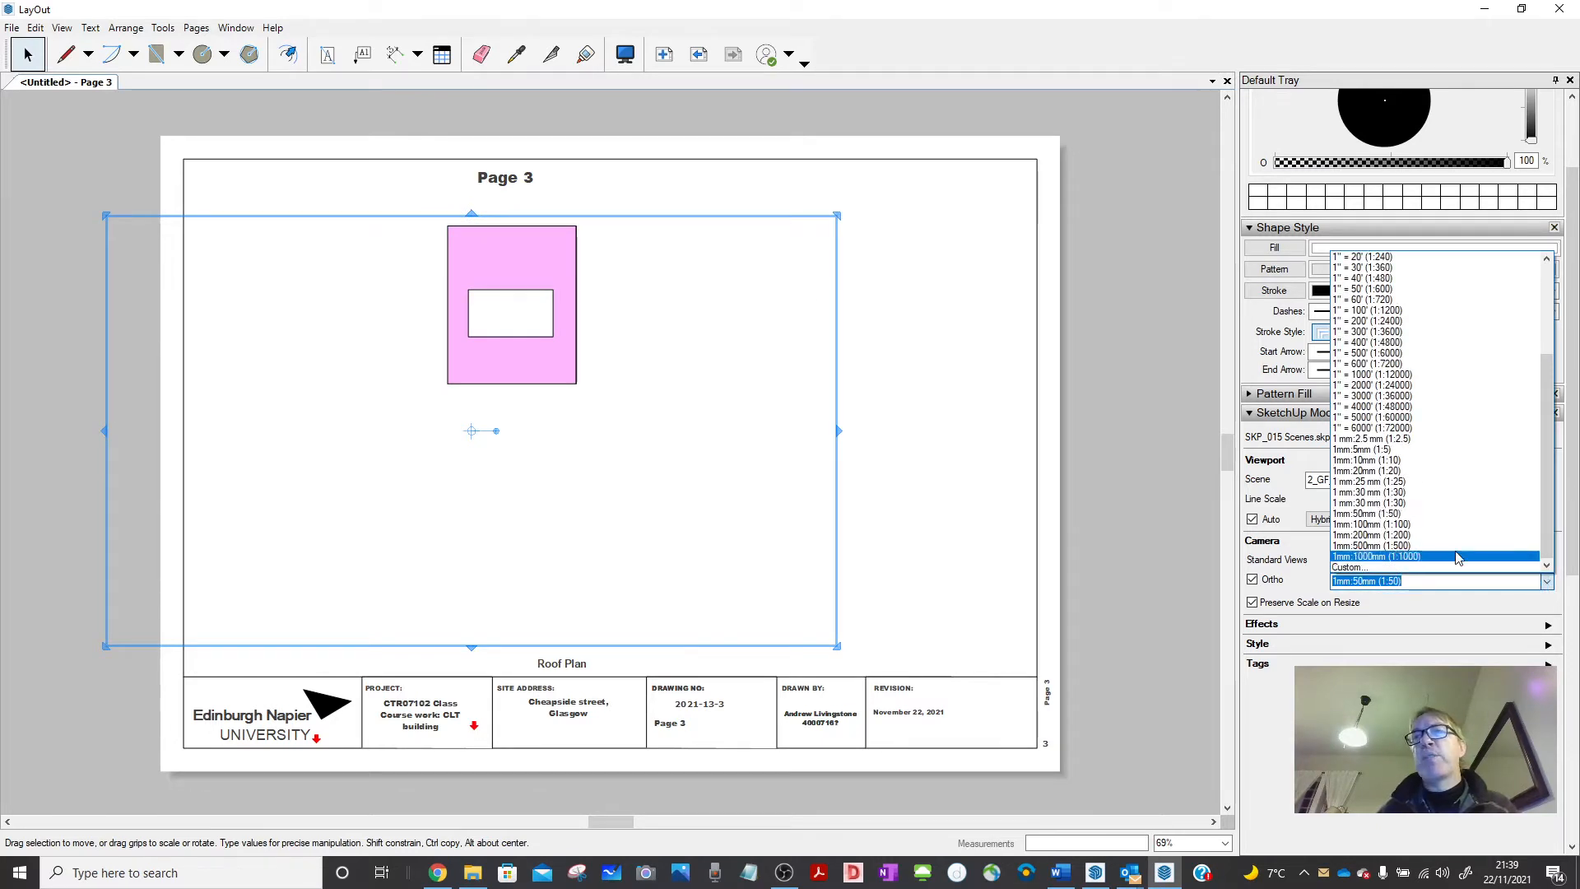
{"action": "left_click", "coordinate": [1401, 471]}
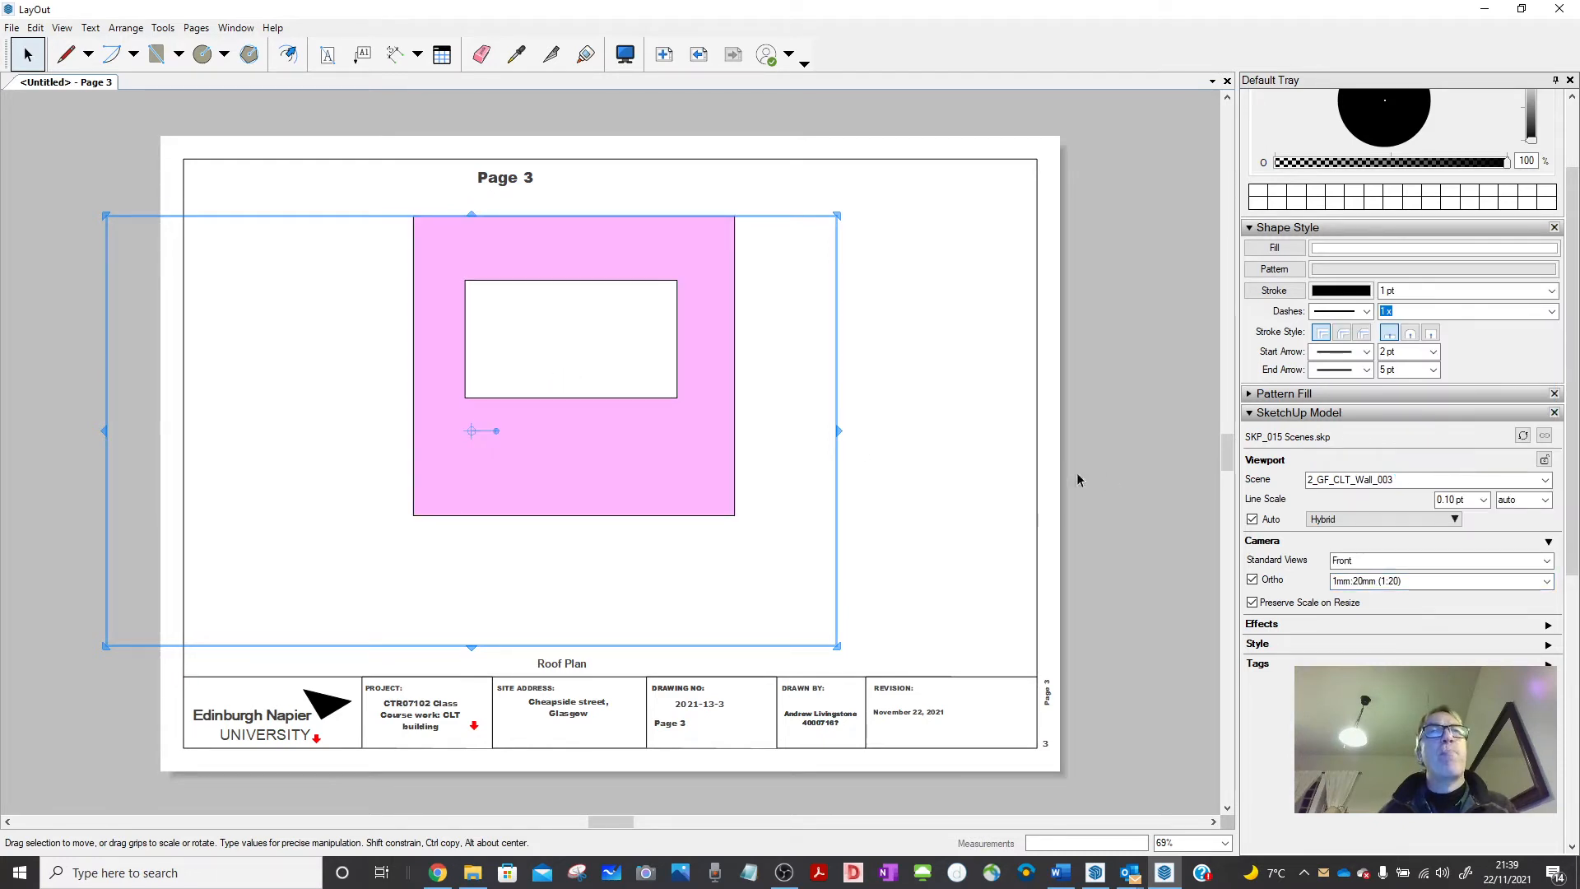
{"action": "left_click", "coordinate": [1547, 581]}
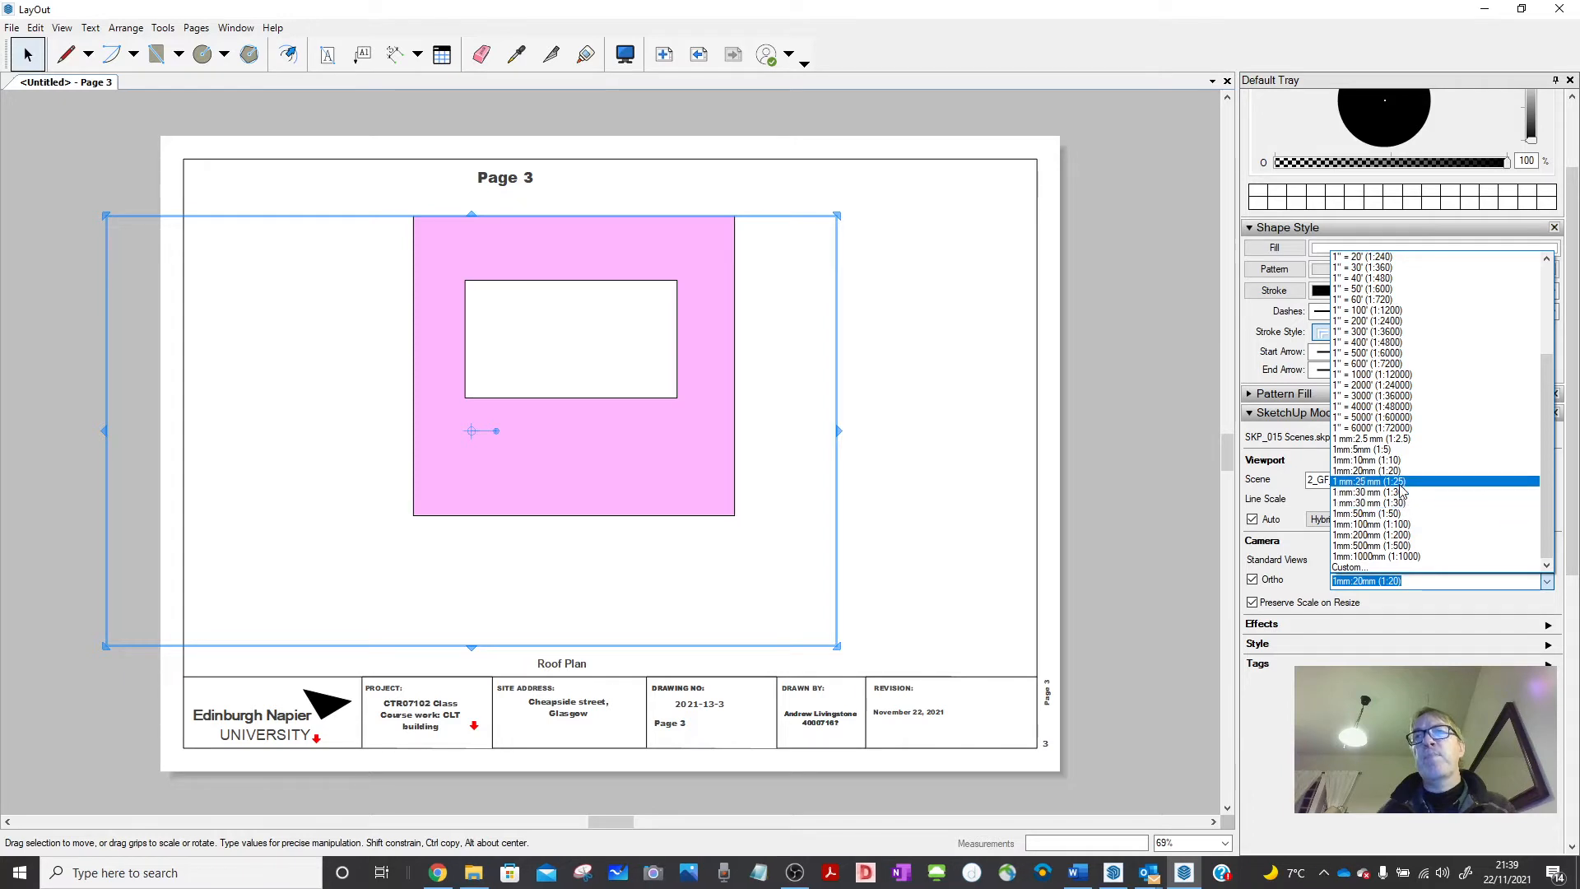
{"action": "left_click", "coordinate": [1402, 483]}
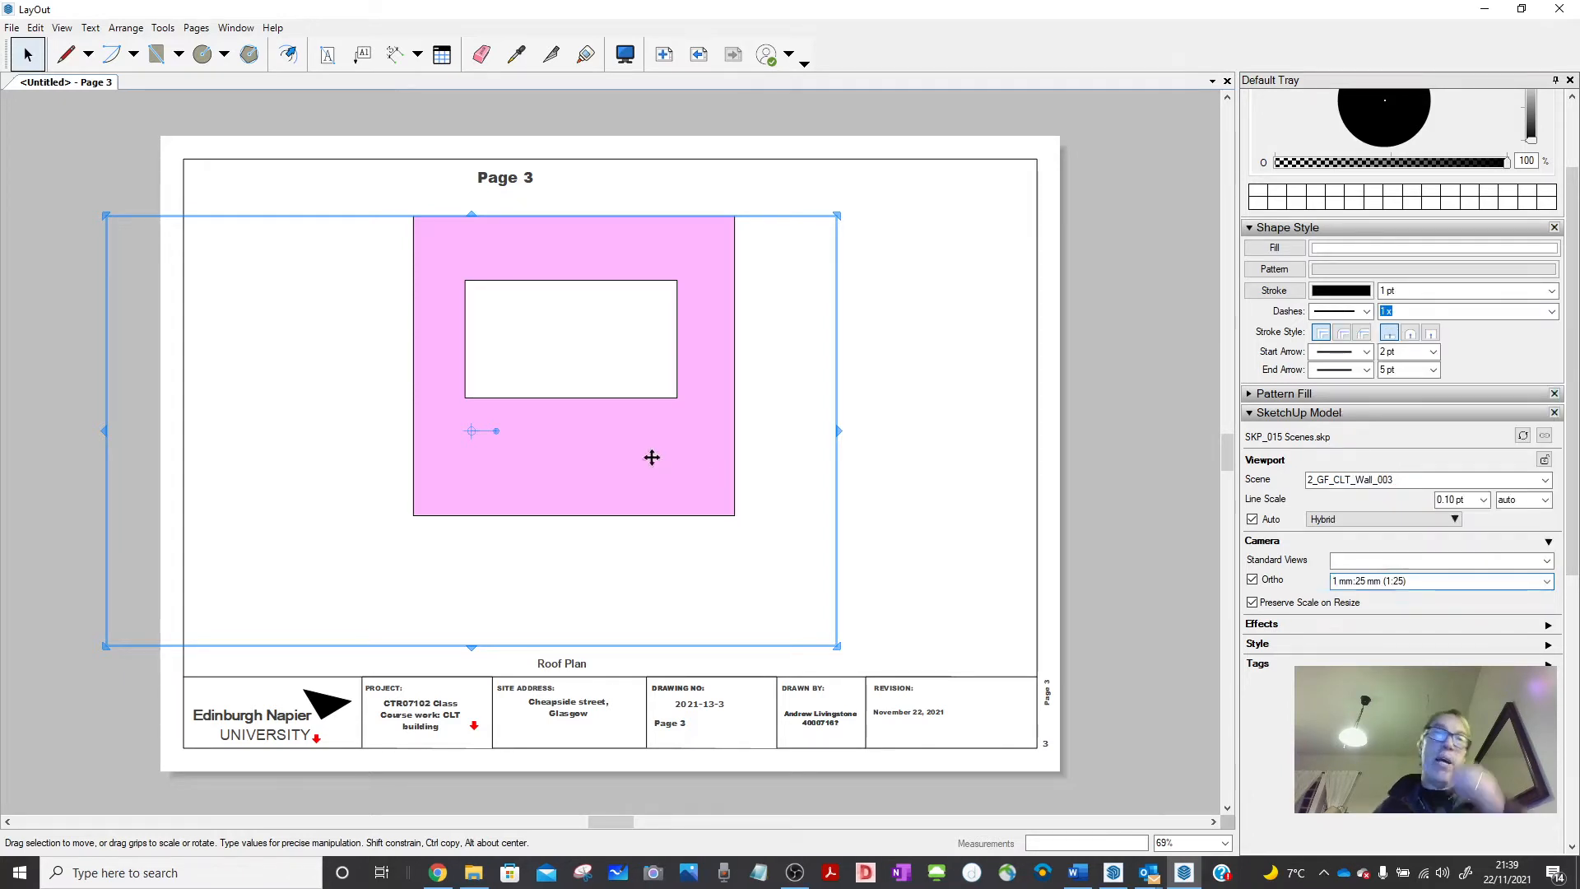
{"action": "left_click_drag", "start_coordinate": [661, 432], "coordinate": [591, 421]}
{"action": "left_click_drag", "start_coordinate": [475, 287], "coordinate": [480, 244]}
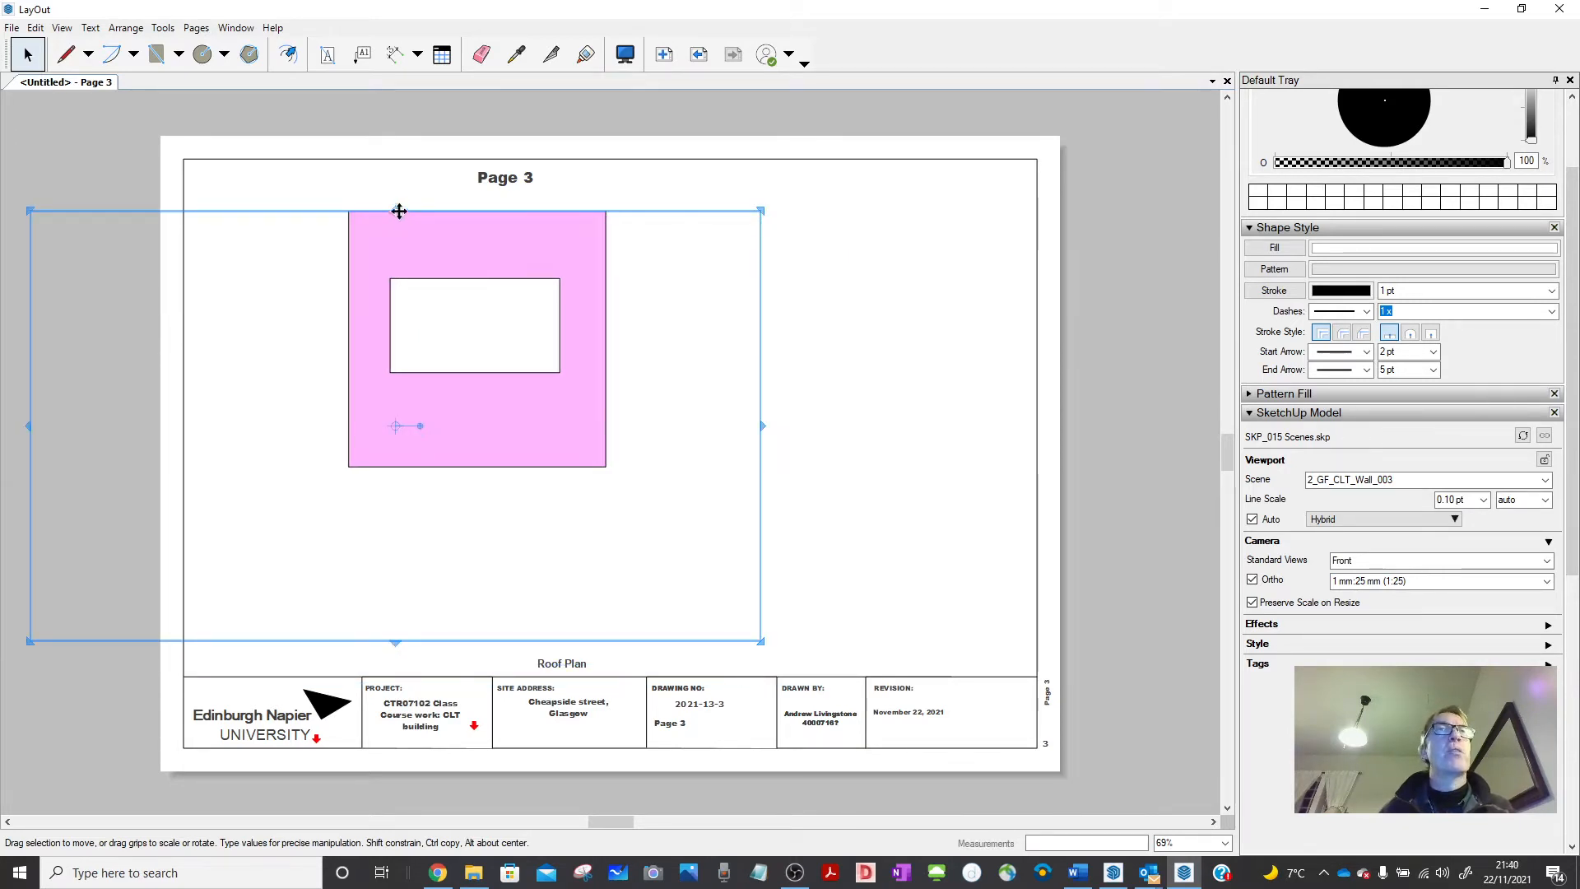
{"action": "mouse_move", "coordinate": [394, 209]}
{"action": "left_mouse_down"}
{"action": "mouse_move", "coordinate": [396, 130]}
{"action": "mouse_move", "coordinate": [392, 266]}
{"action": "mouse_move", "coordinate": [349, 307]}
{"action": "mouse_move", "coordinate": [566, 302]}
{"action": "left_mouse_up"}
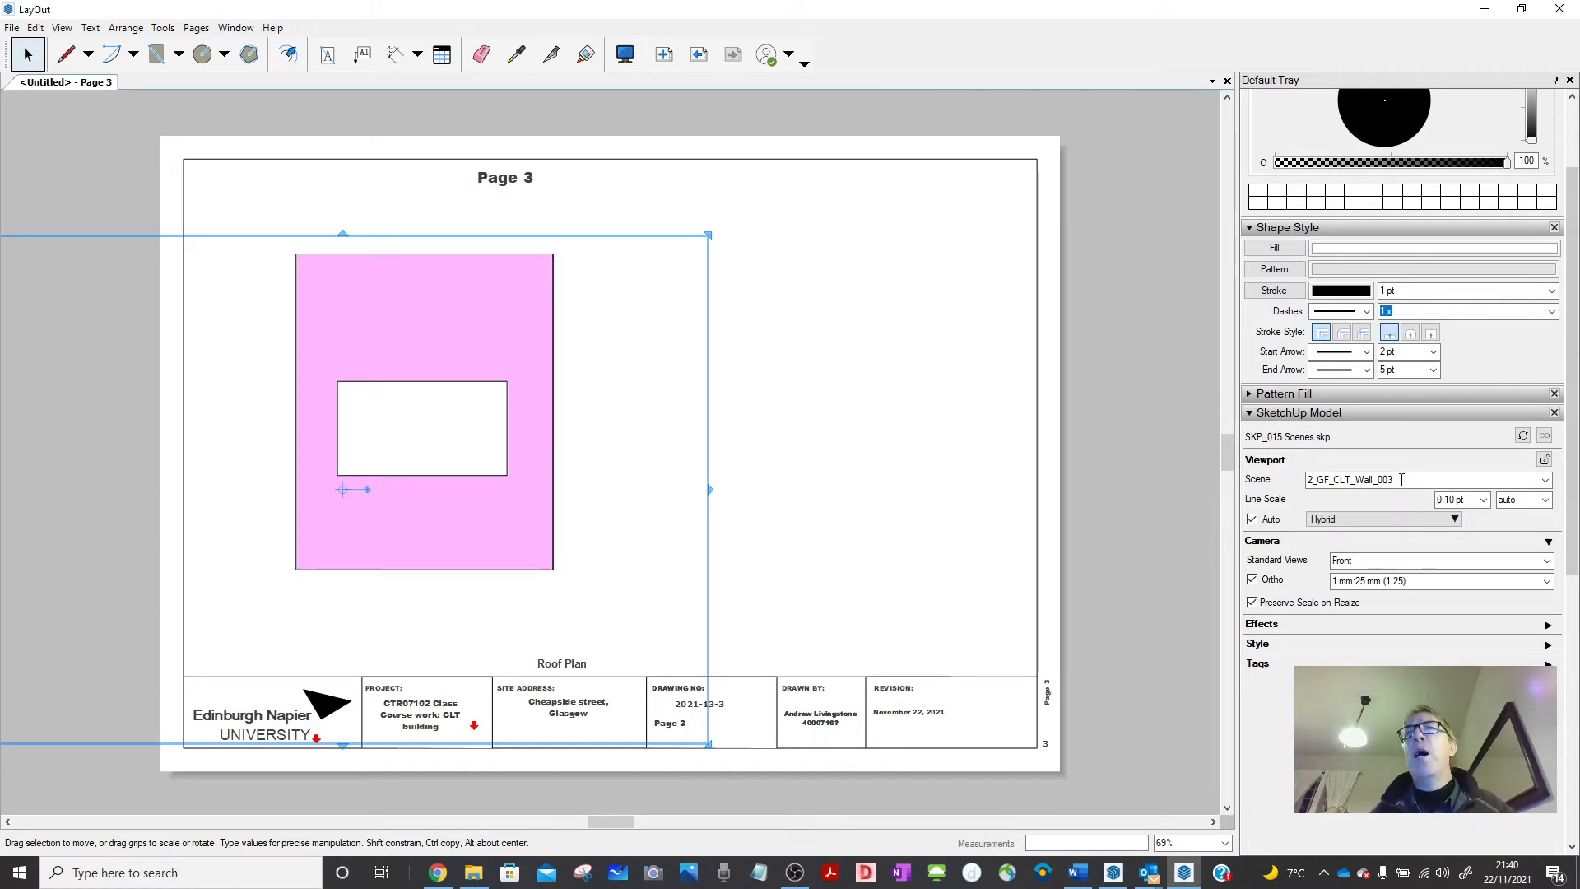
Reapply the 1:25 scale to the wall viewport and deselect it.
{"action": "left_click", "coordinate": [1446, 581]}
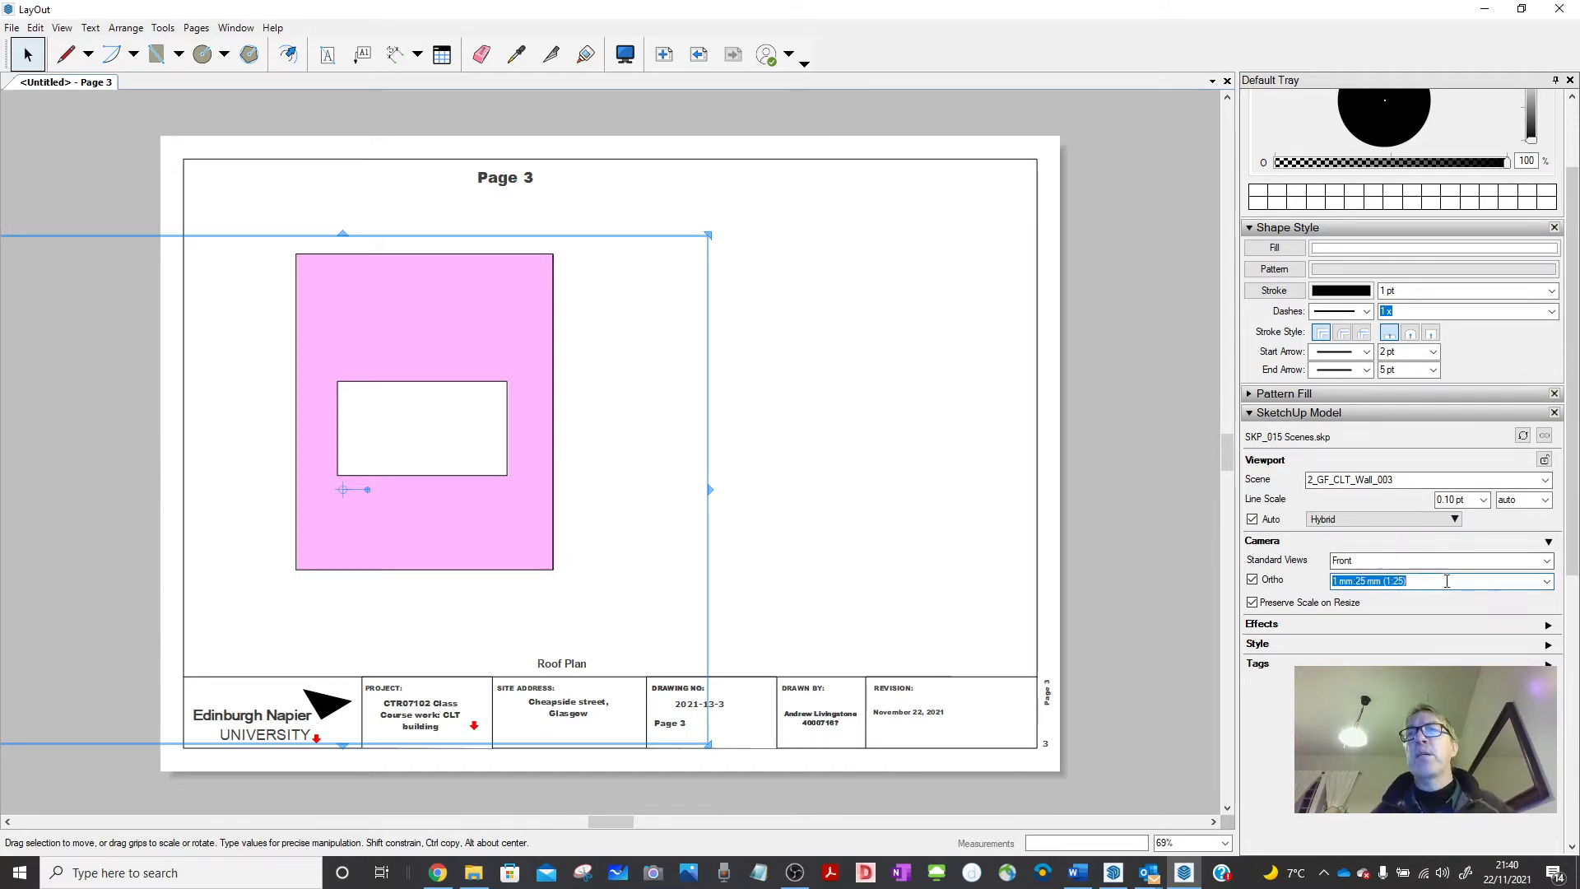
{"action": "left_click", "coordinate": [1544, 582]}
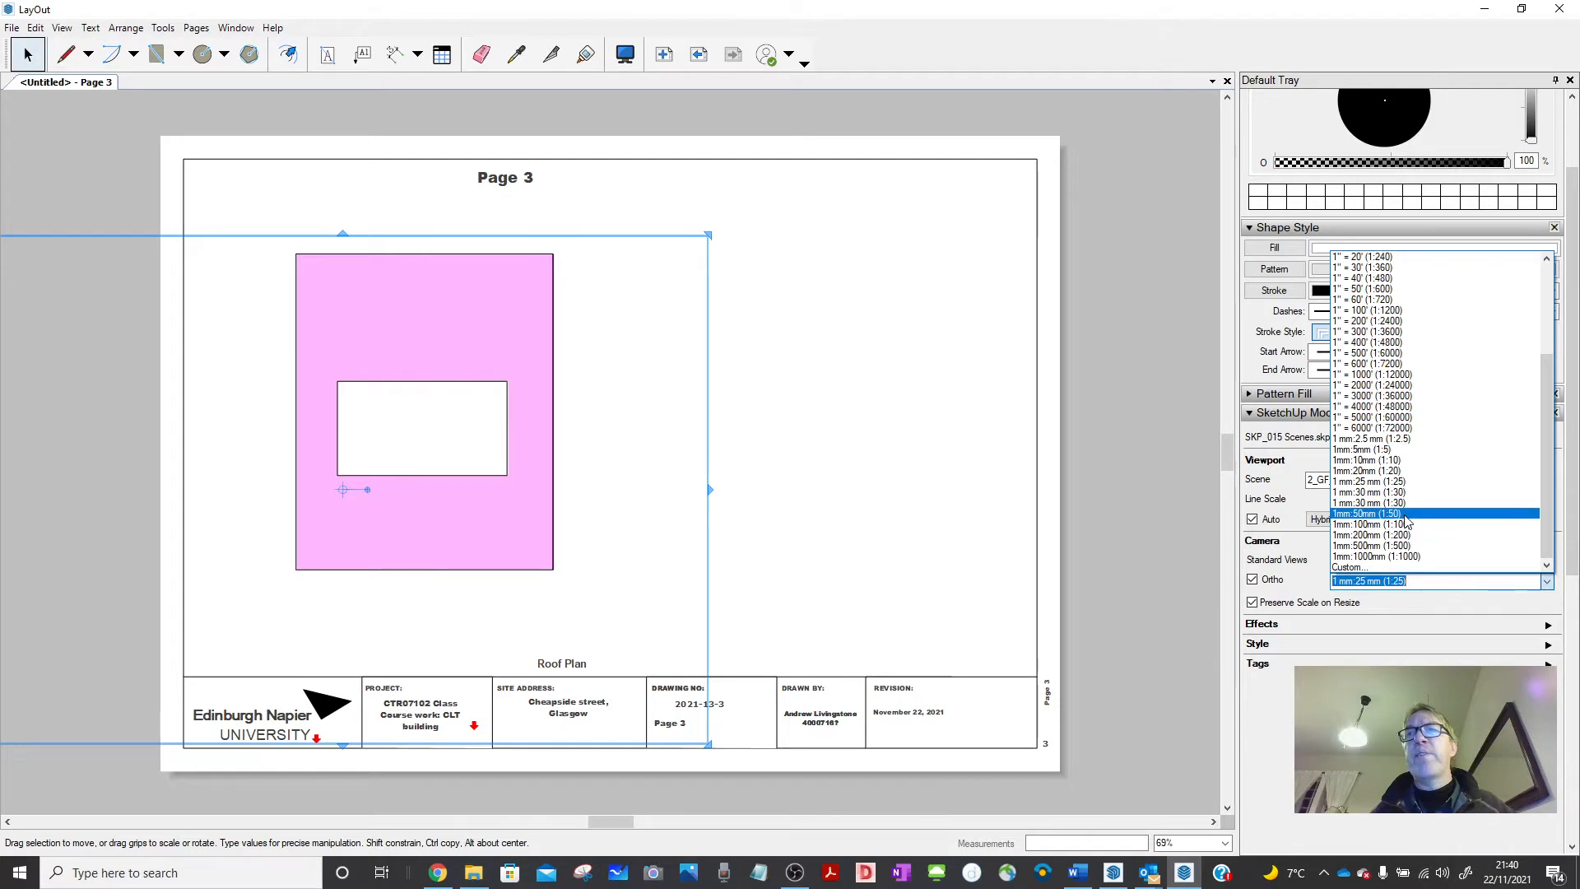
{"action": "left_click", "coordinate": [1403, 514]}
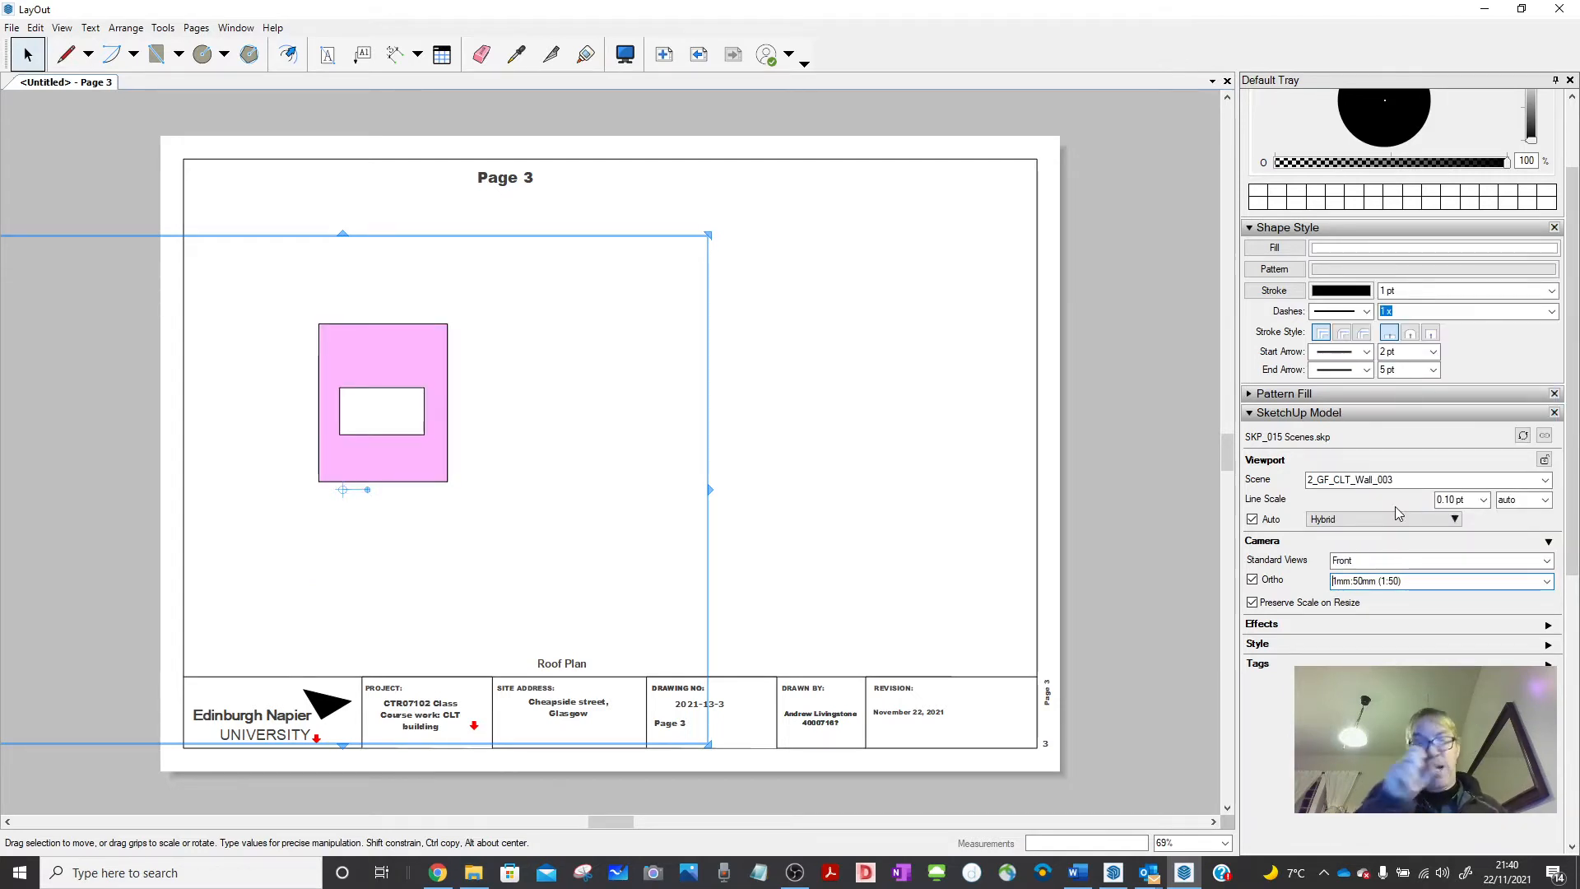
{"action": "left_click", "coordinate": [1545, 582]}
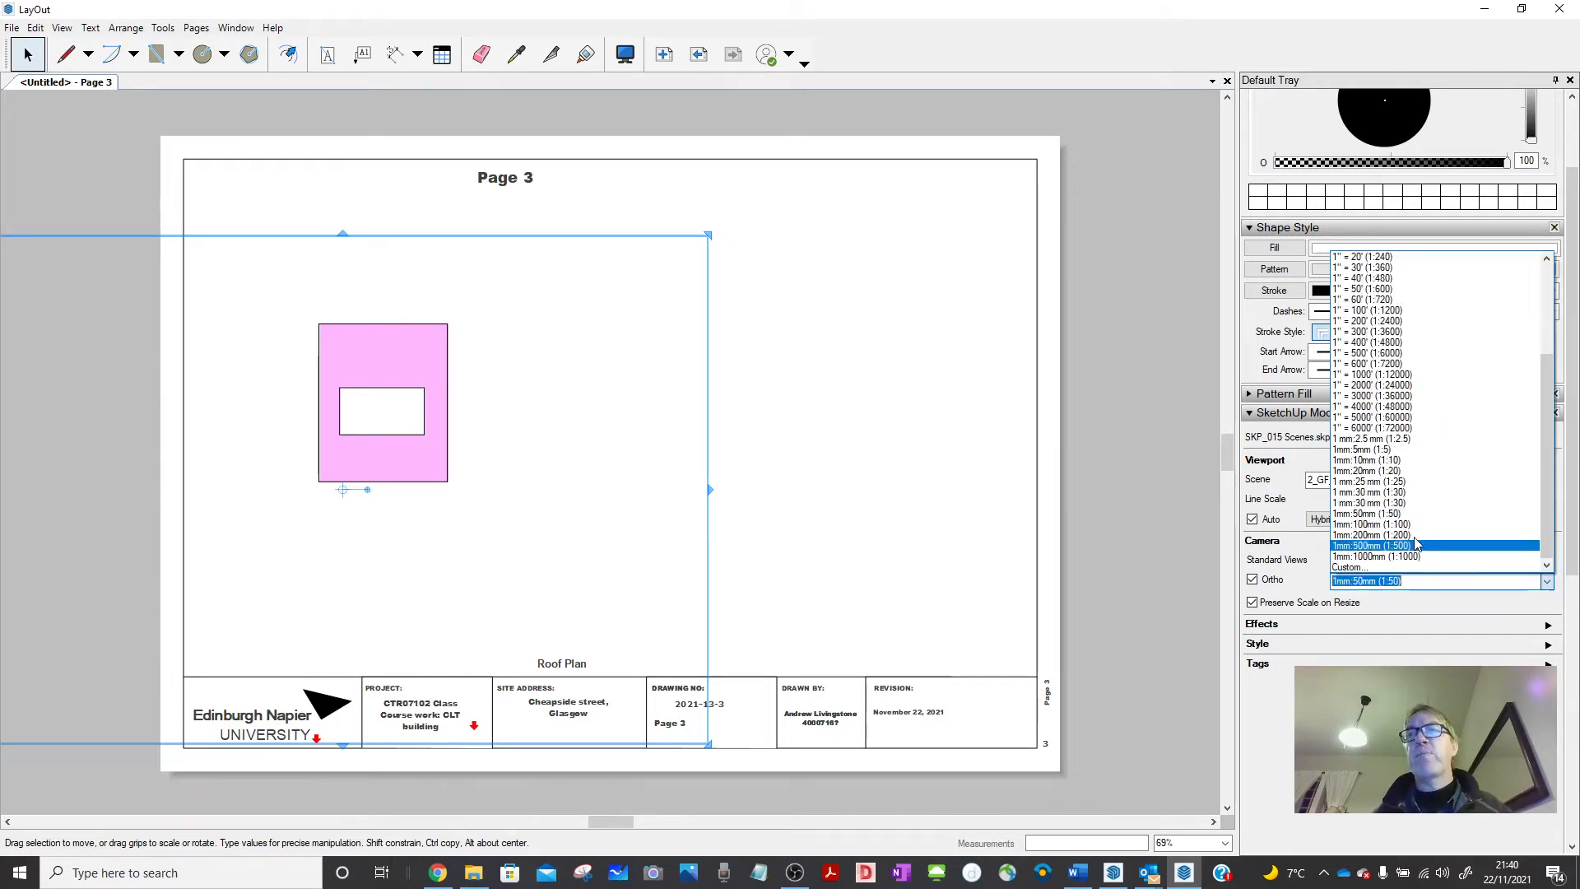
{"action": "left_click", "coordinate": [1385, 483]}
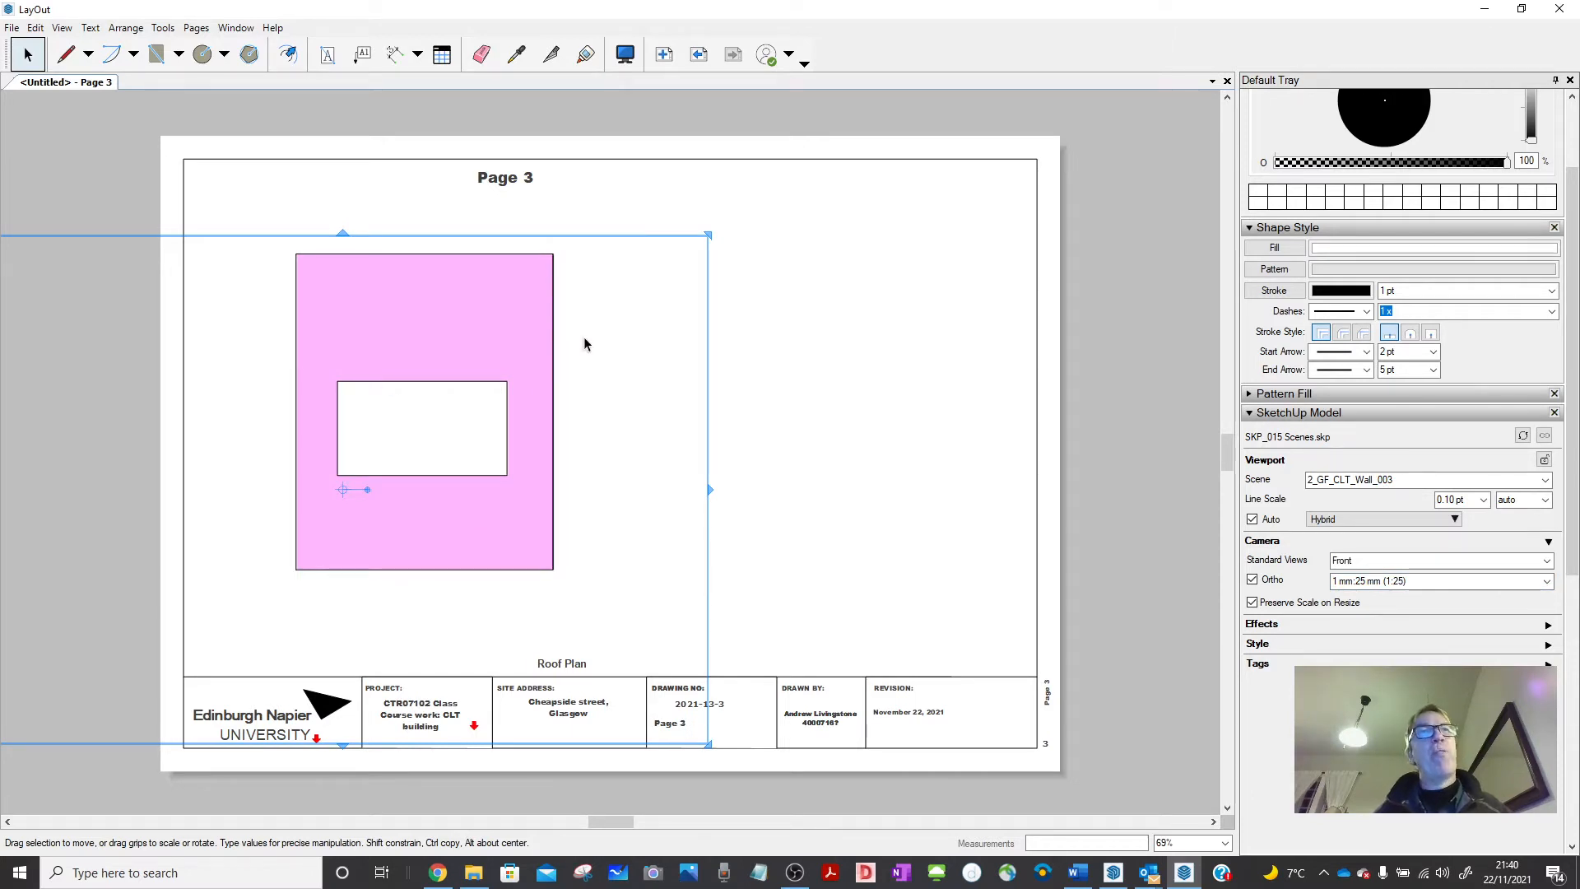
{"action": "left_click", "coordinate": [736, 280]}
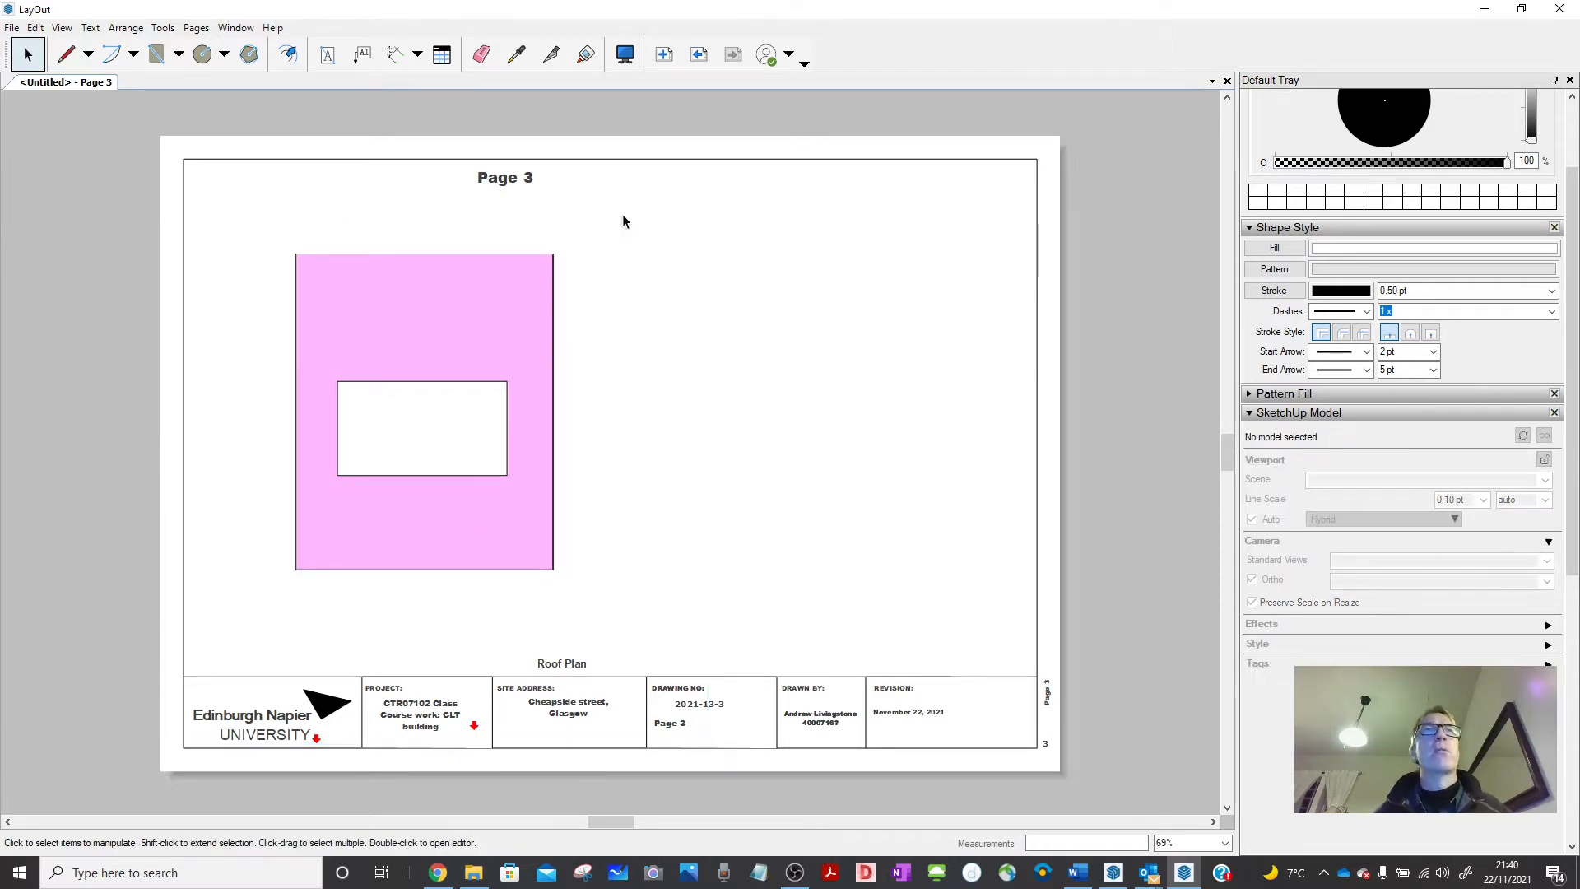
Dimension the panel's 3000 mm width below and 3686 mm height on the right.
{"action": "left_click", "coordinate": [405, 57]}
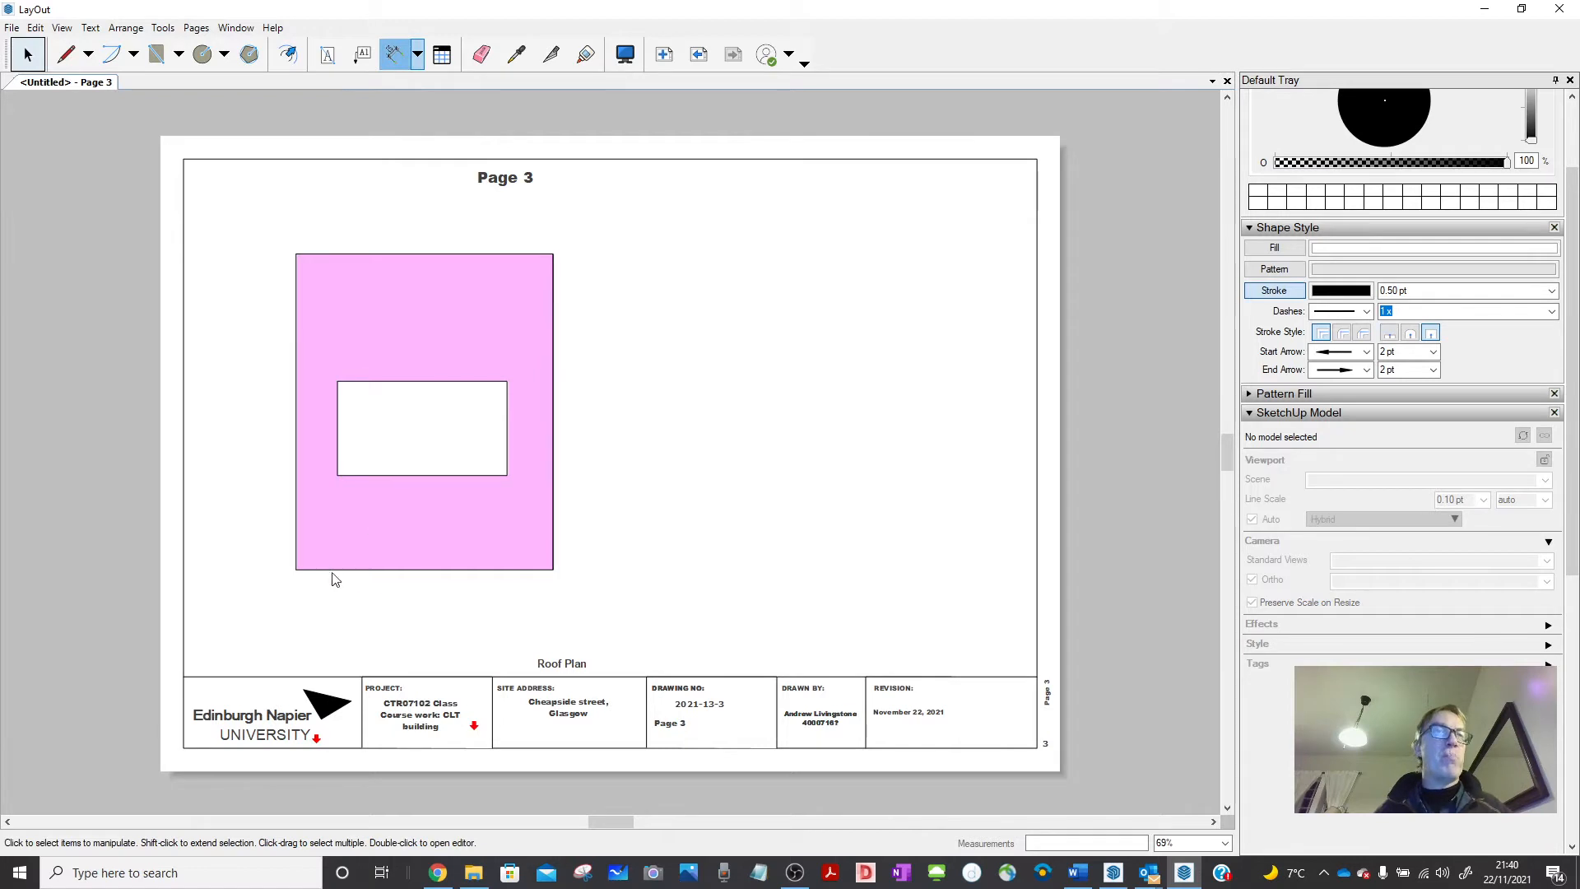
{"action": "left_click", "coordinate": [297, 568]}
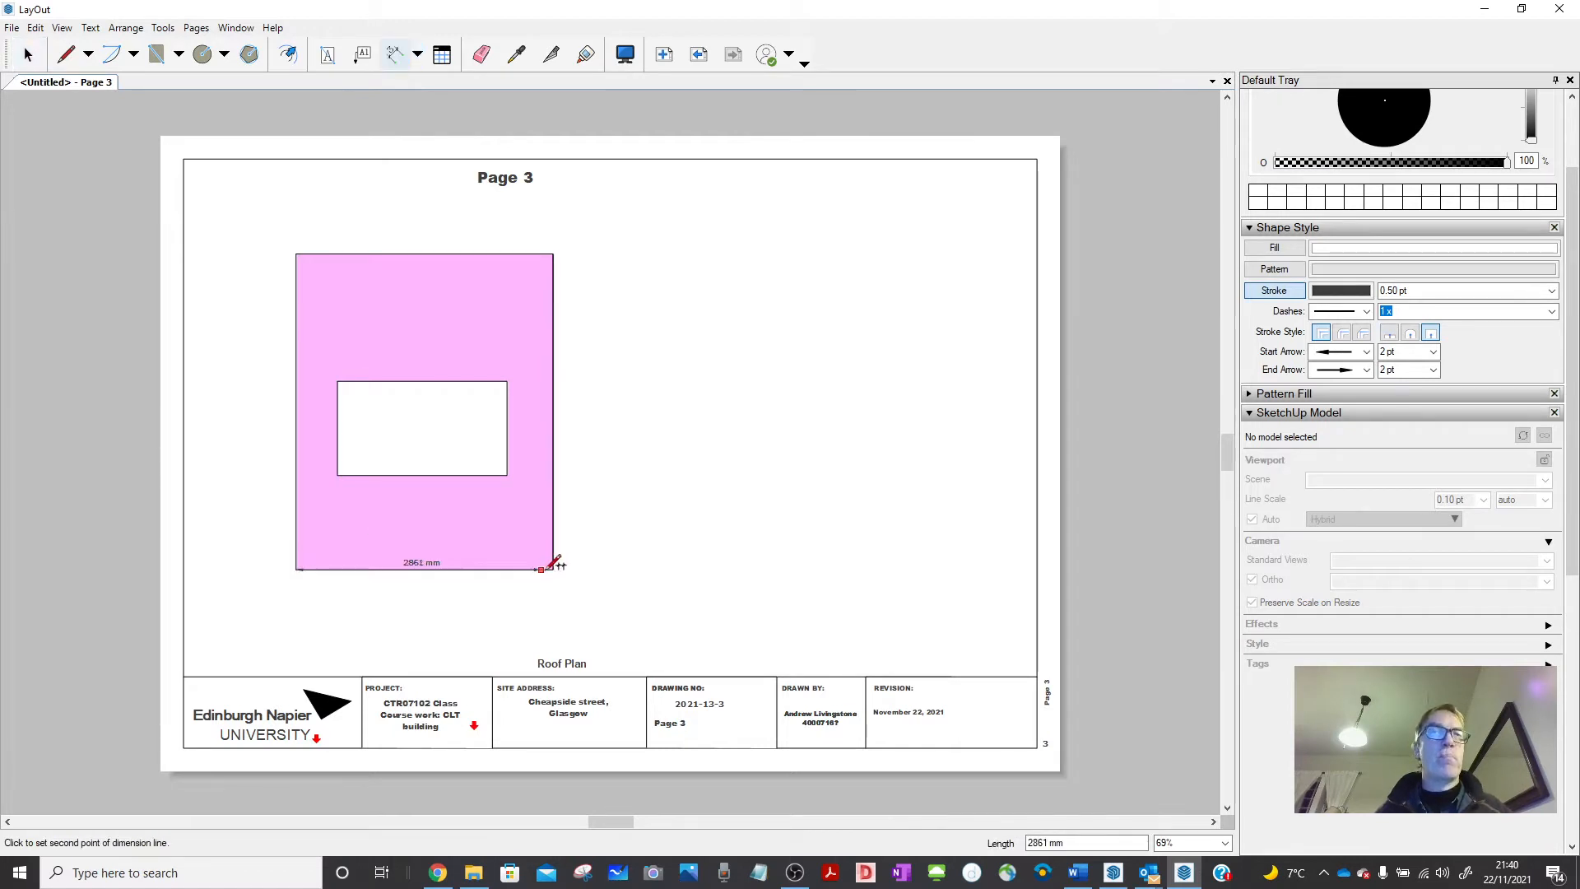
{"action": "left_click", "coordinate": [553, 568]}
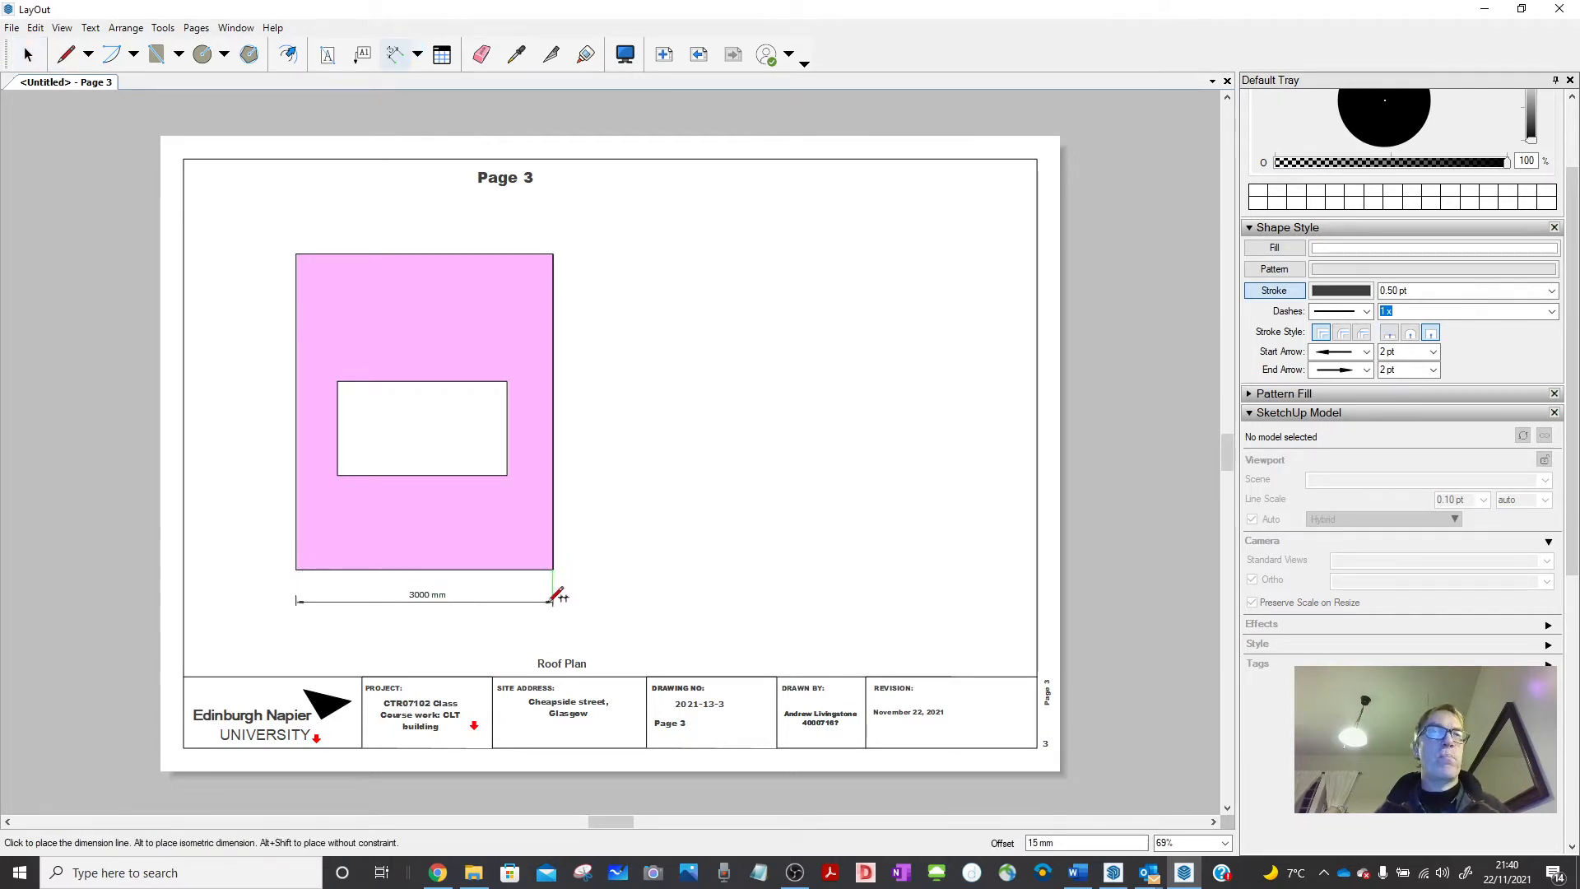
{"action": "left_click", "coordinate": [554, 597]}
{"action": "left_click", "coordinate": [553, 568]}
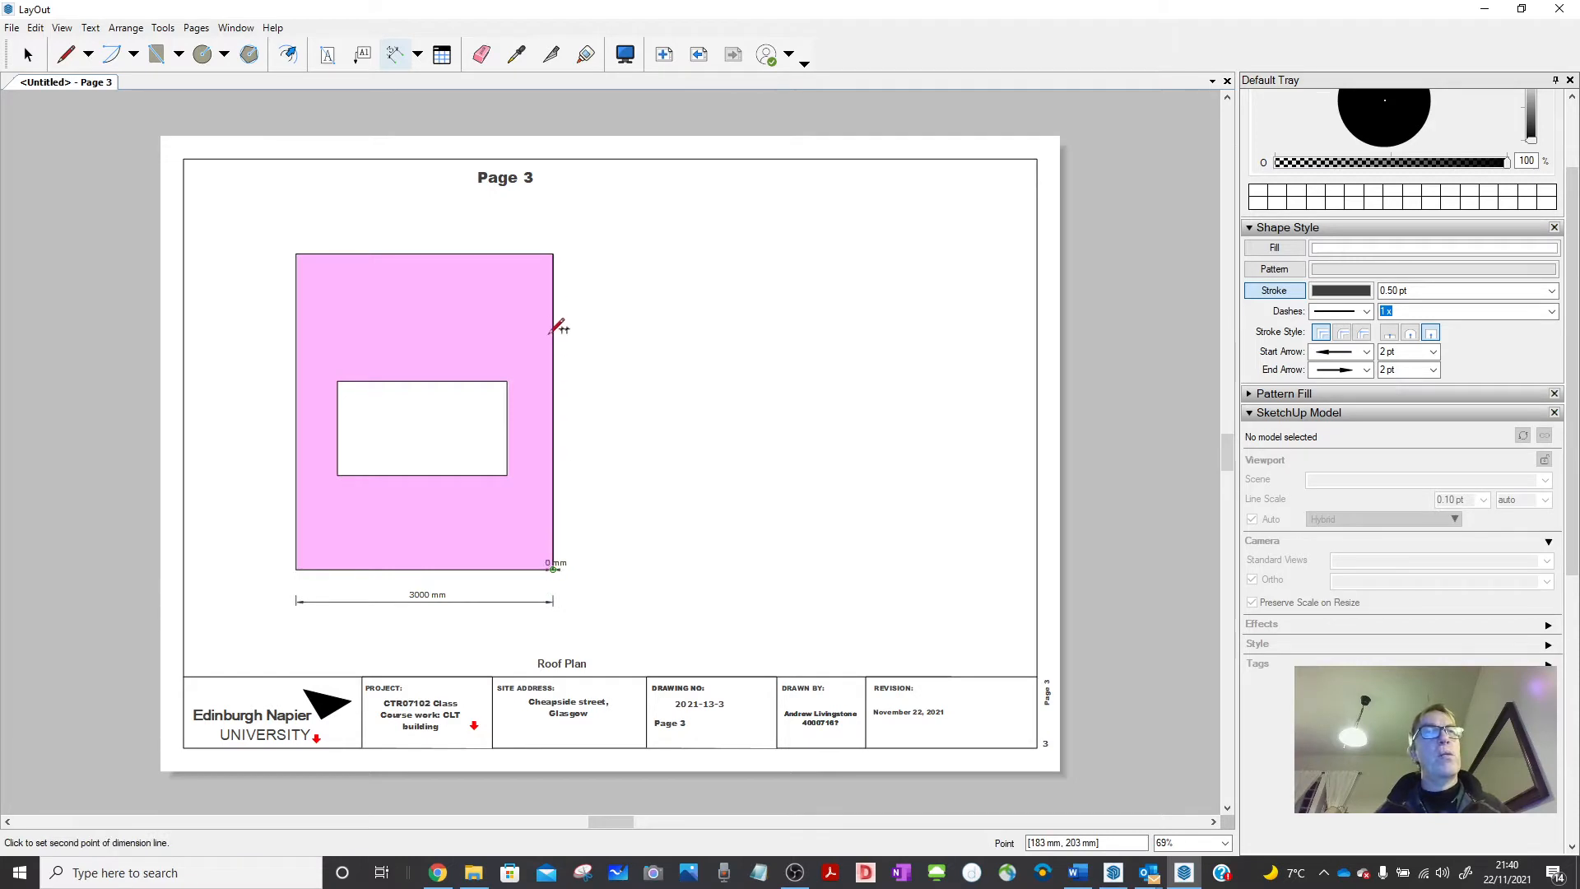
{"action": "left_click", "coordinate": [553, 237]}
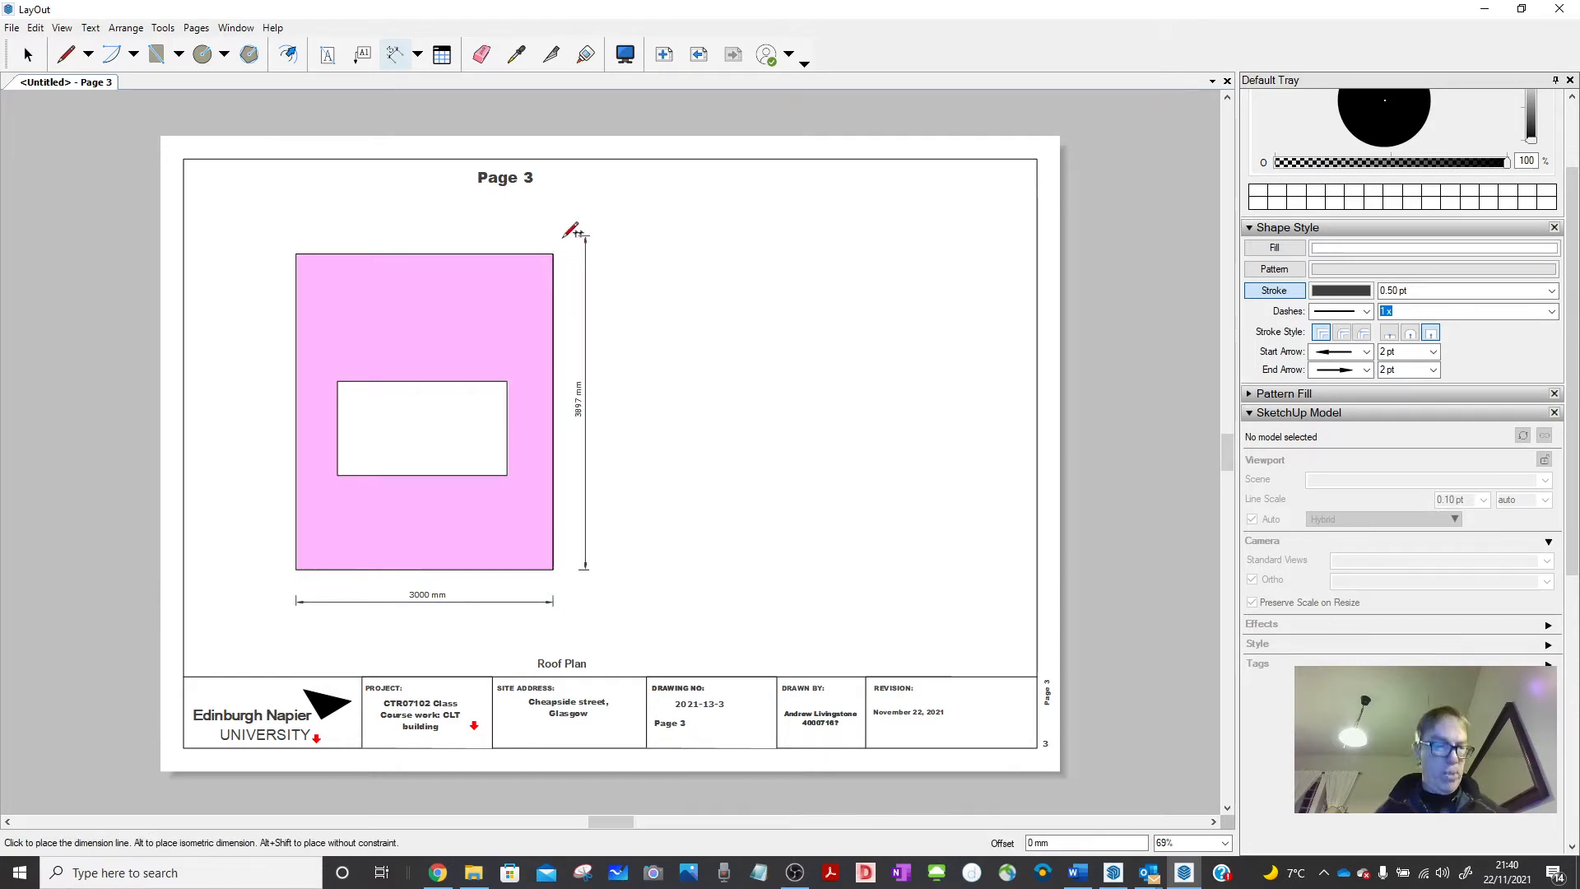
{"action": "key", "text": "Escape"}
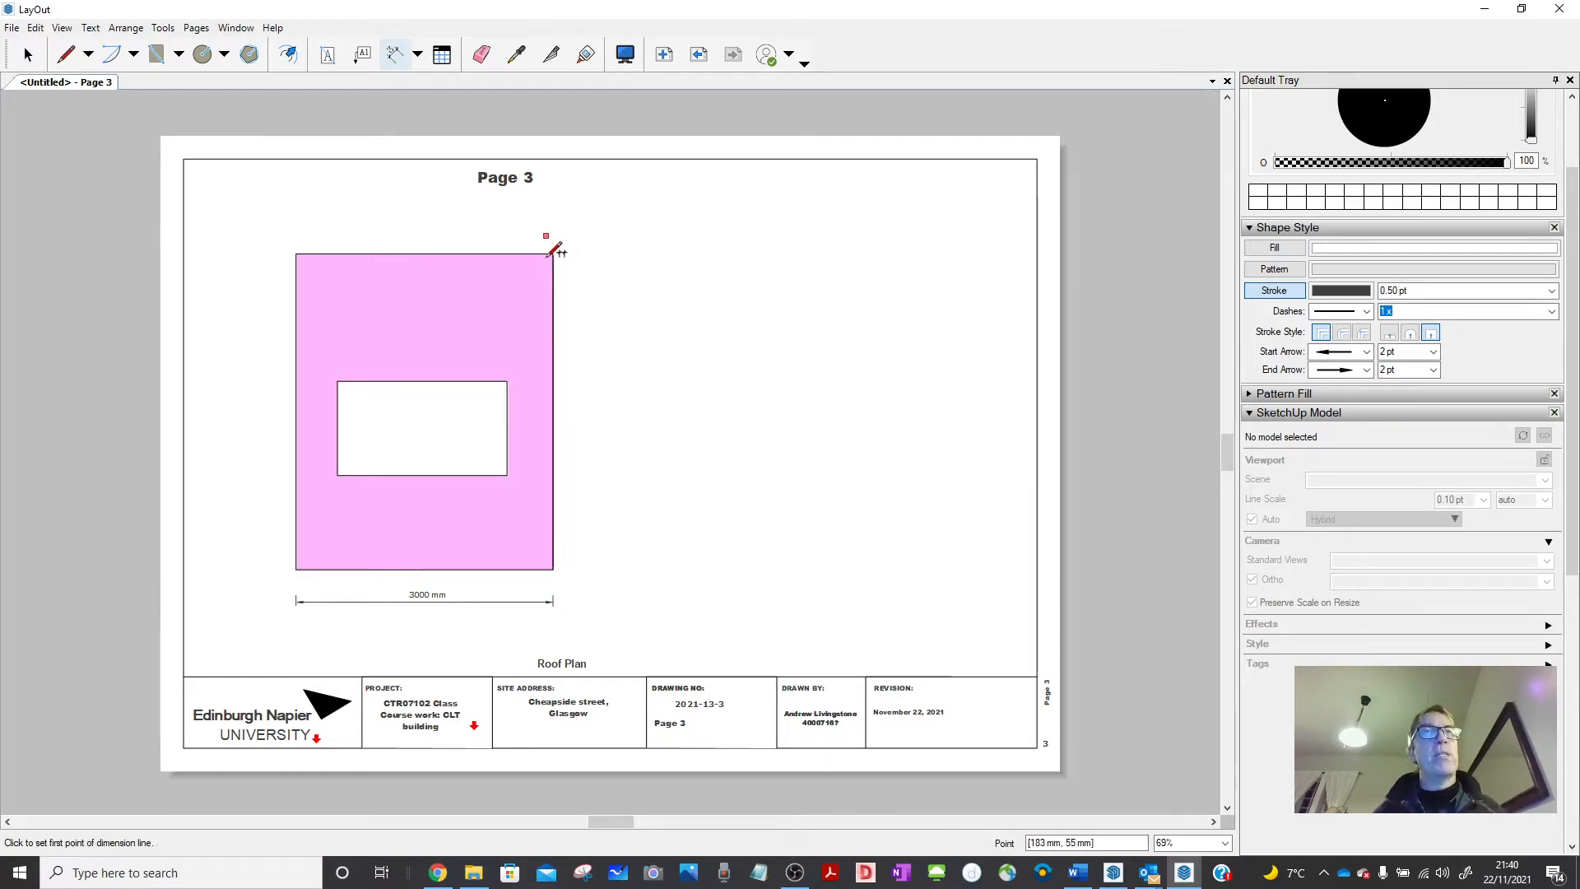
{"action": "left_click", "coordinate": [554, 568]}
{"action": "left_click", "coordinate": [576, 240]}
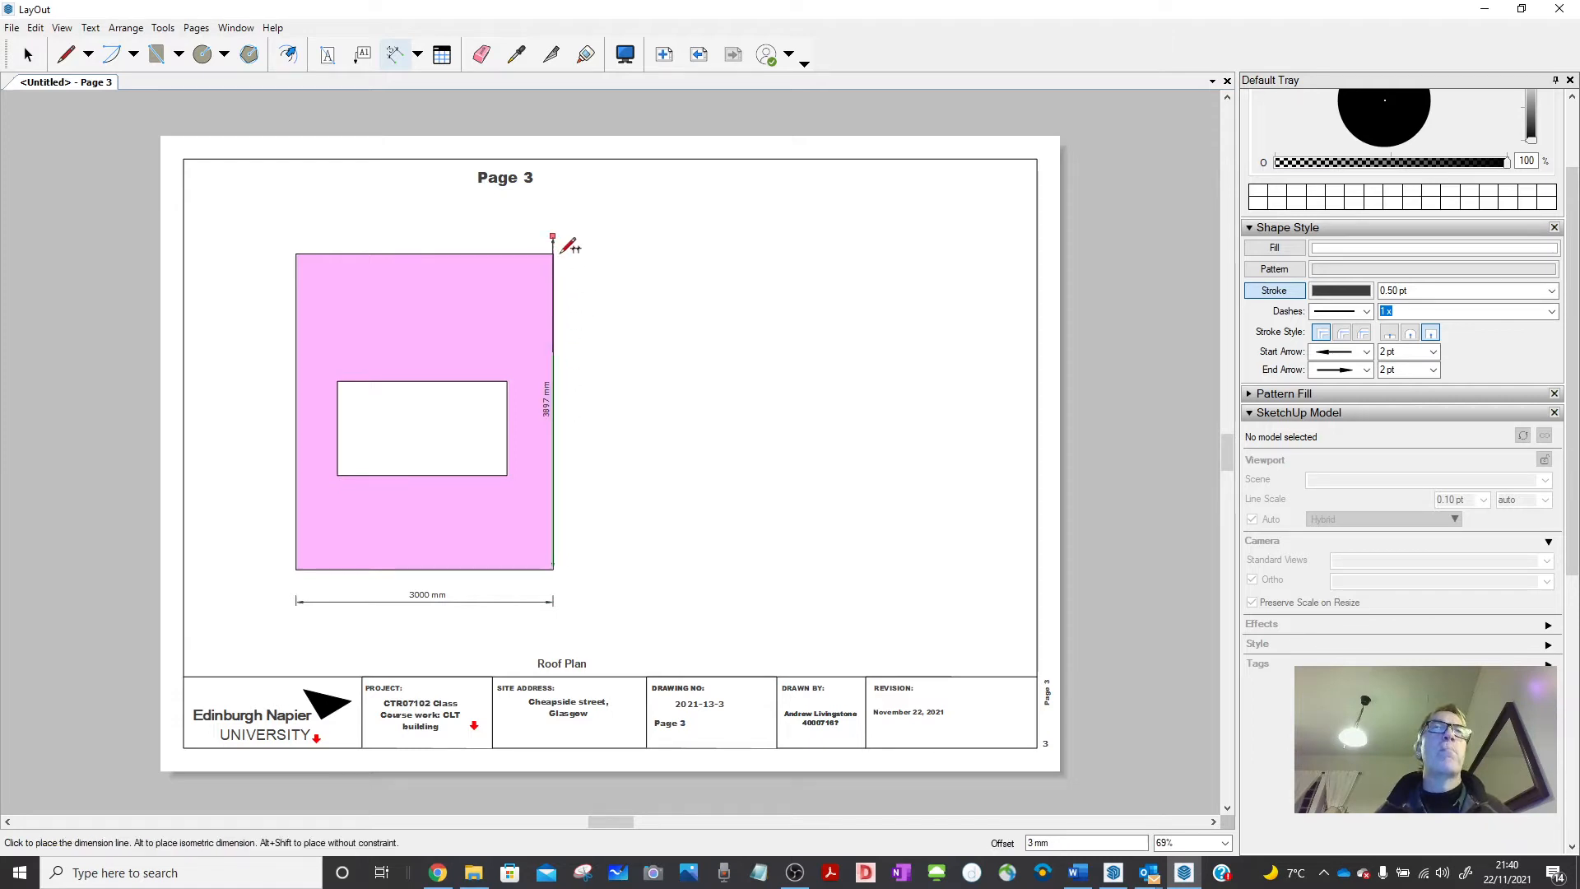
{"action": "key", "text": "Escape"}
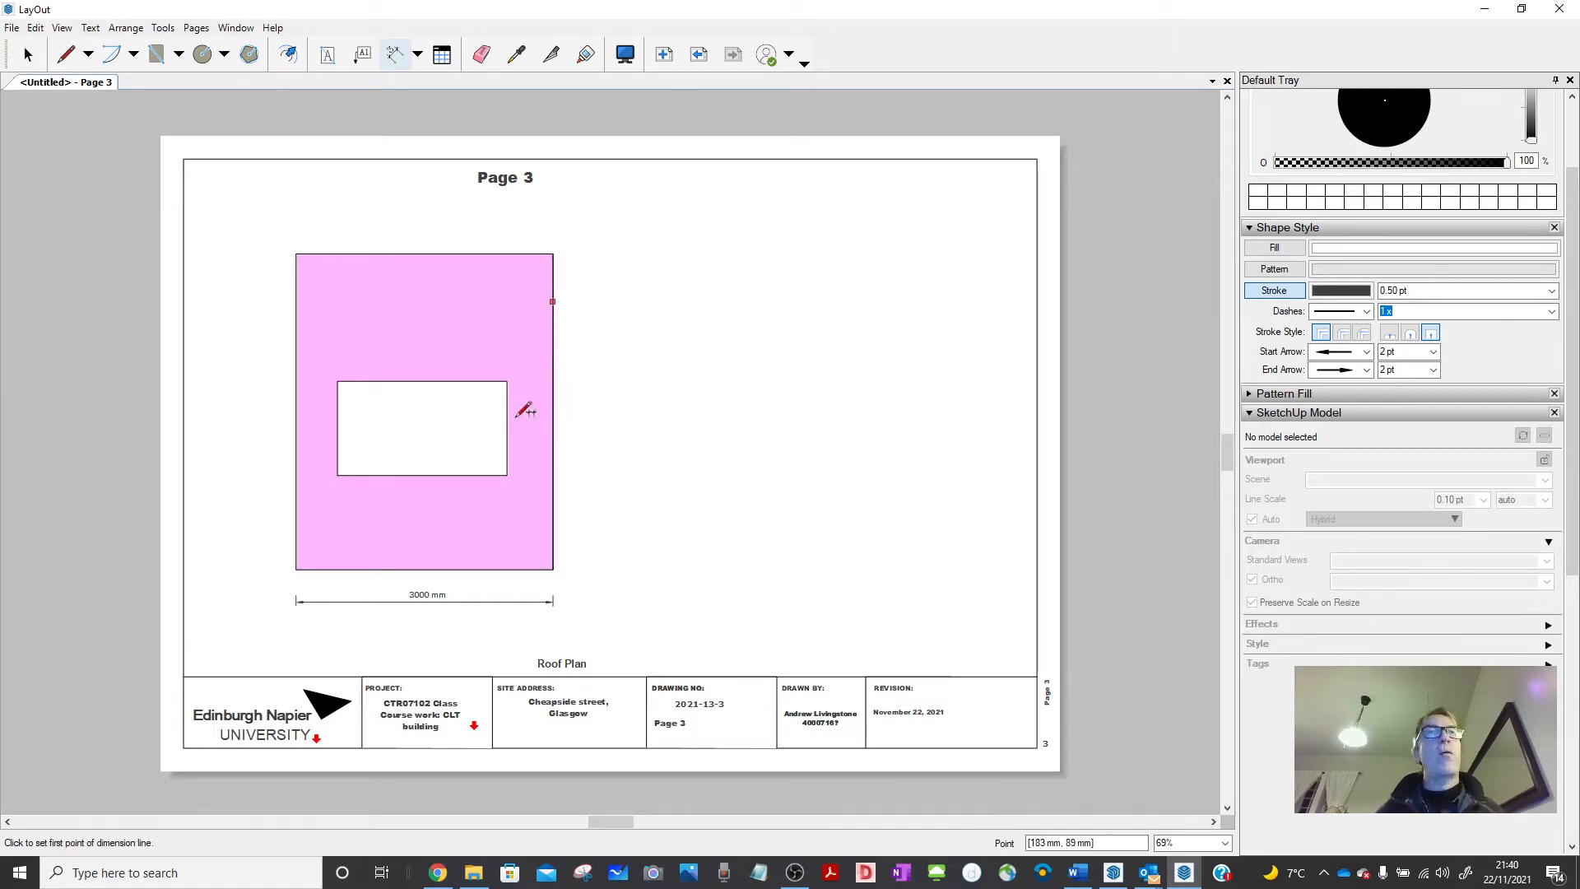
{"action": "left_click", "coordinate": [554, 567]}
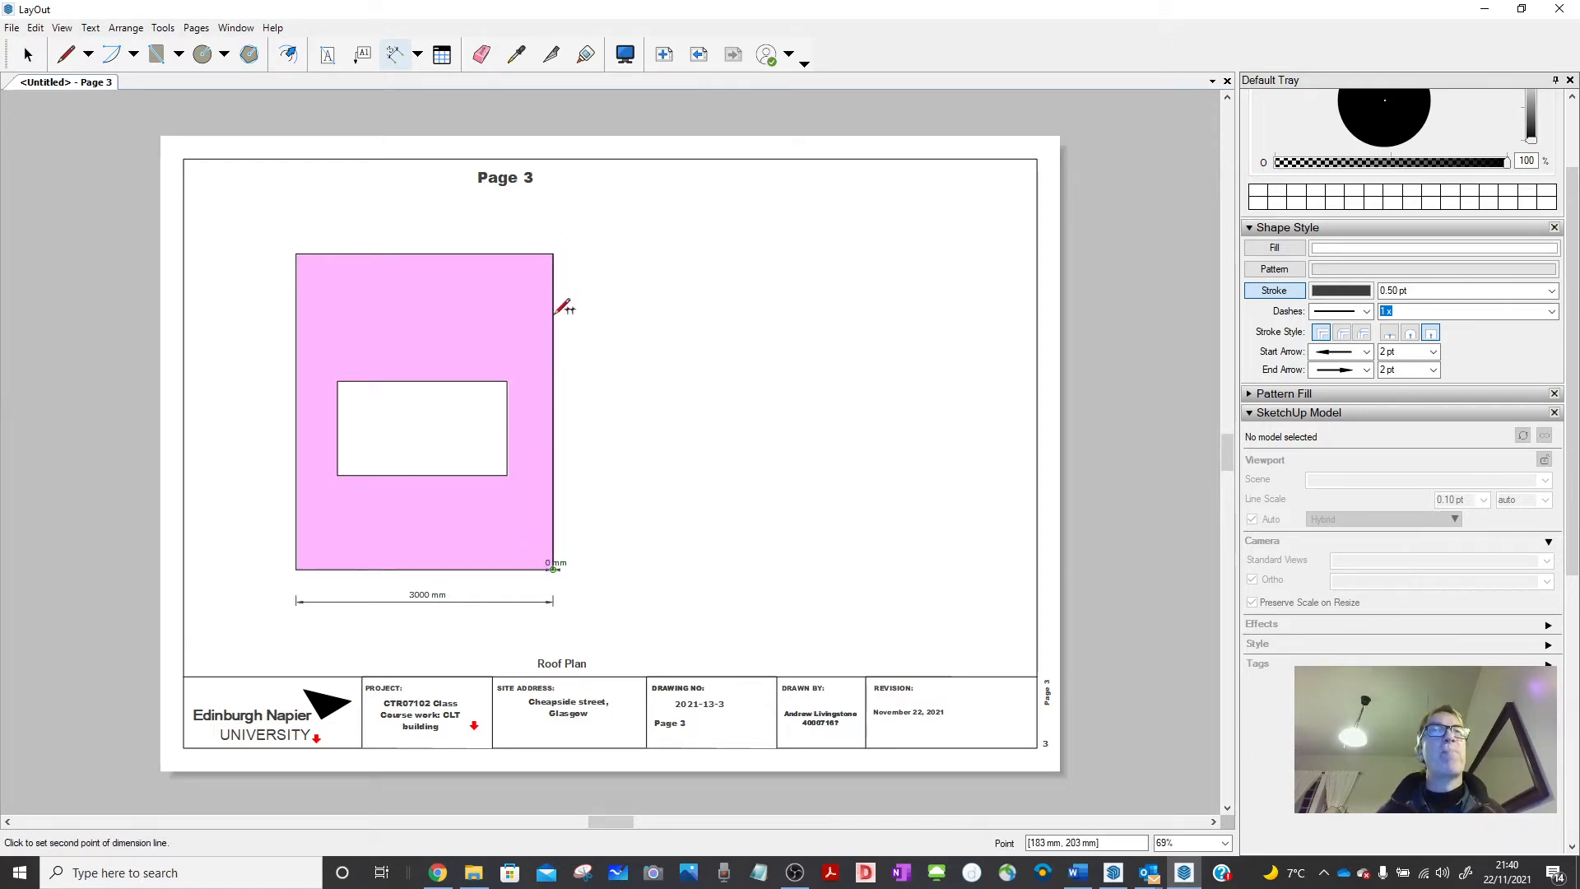
{"action": "left_click", "coordinate": [554, 254]}
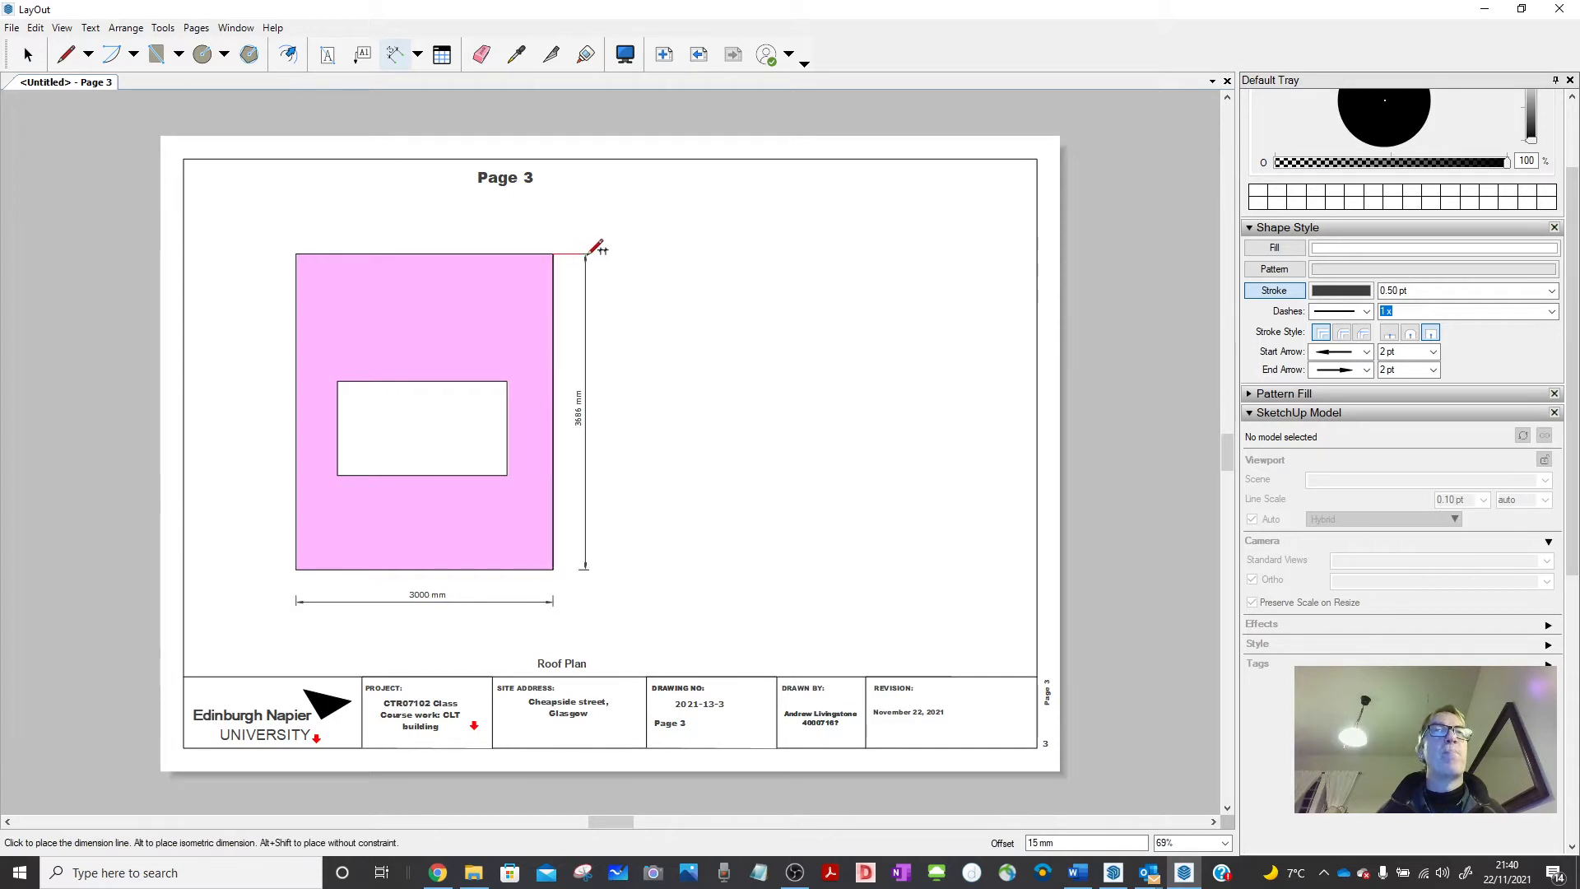
{"action": "left_click", "coordinate": [594, 253]}
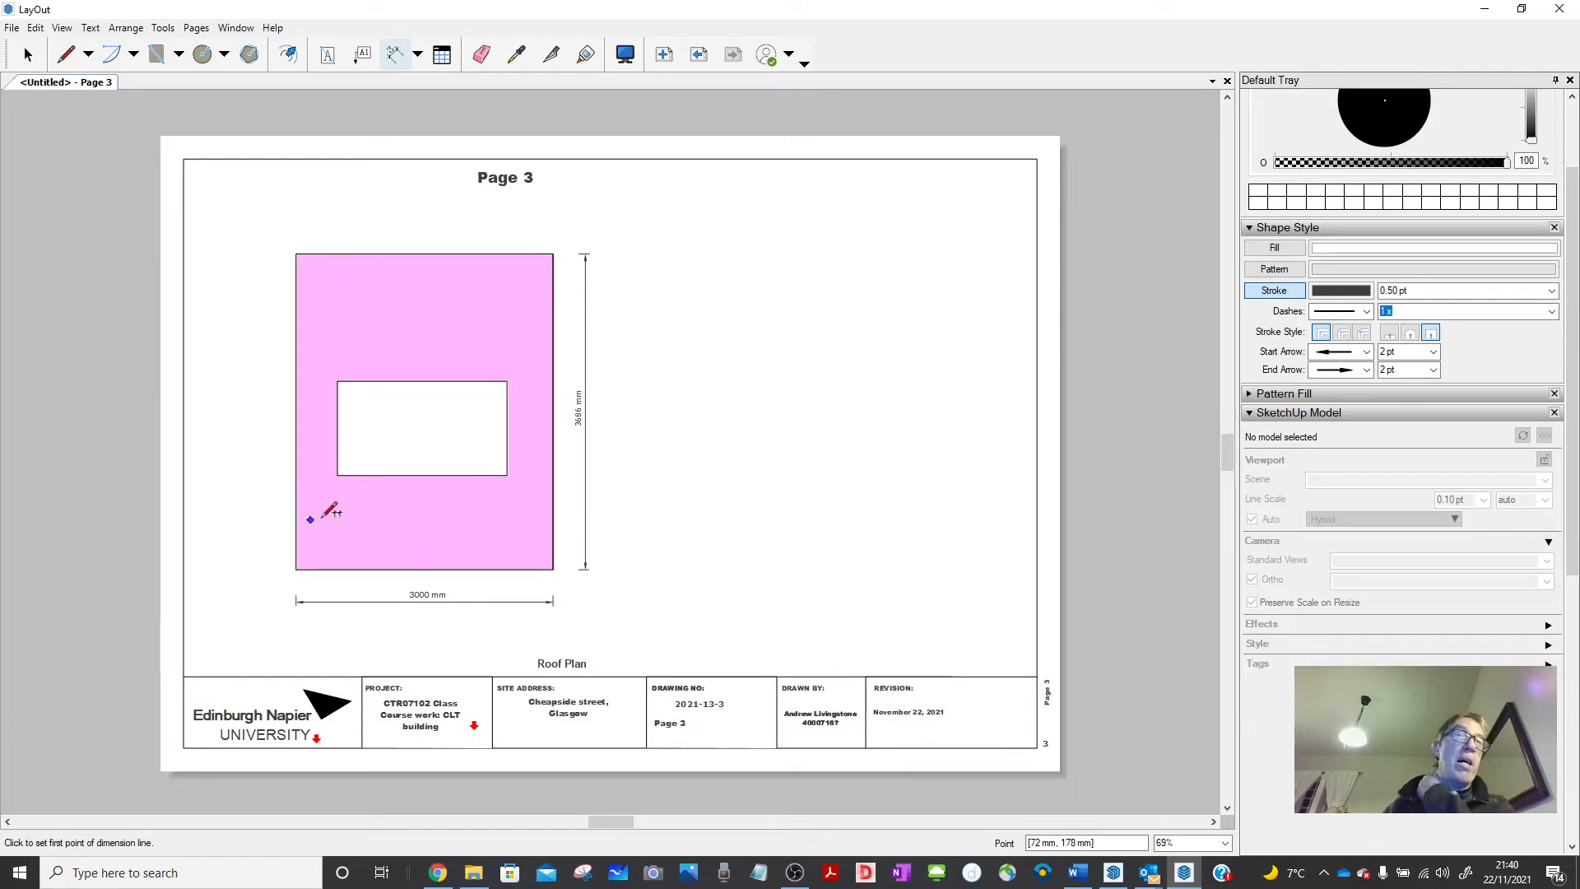
Add the stacked 1100 mm sill and opening-height dimensions at left, then measure up to the panel top.
{"action": "left_click", "coordinate": [360, 566]}
{"action": "left_click", "coordinate": [363, 475]}
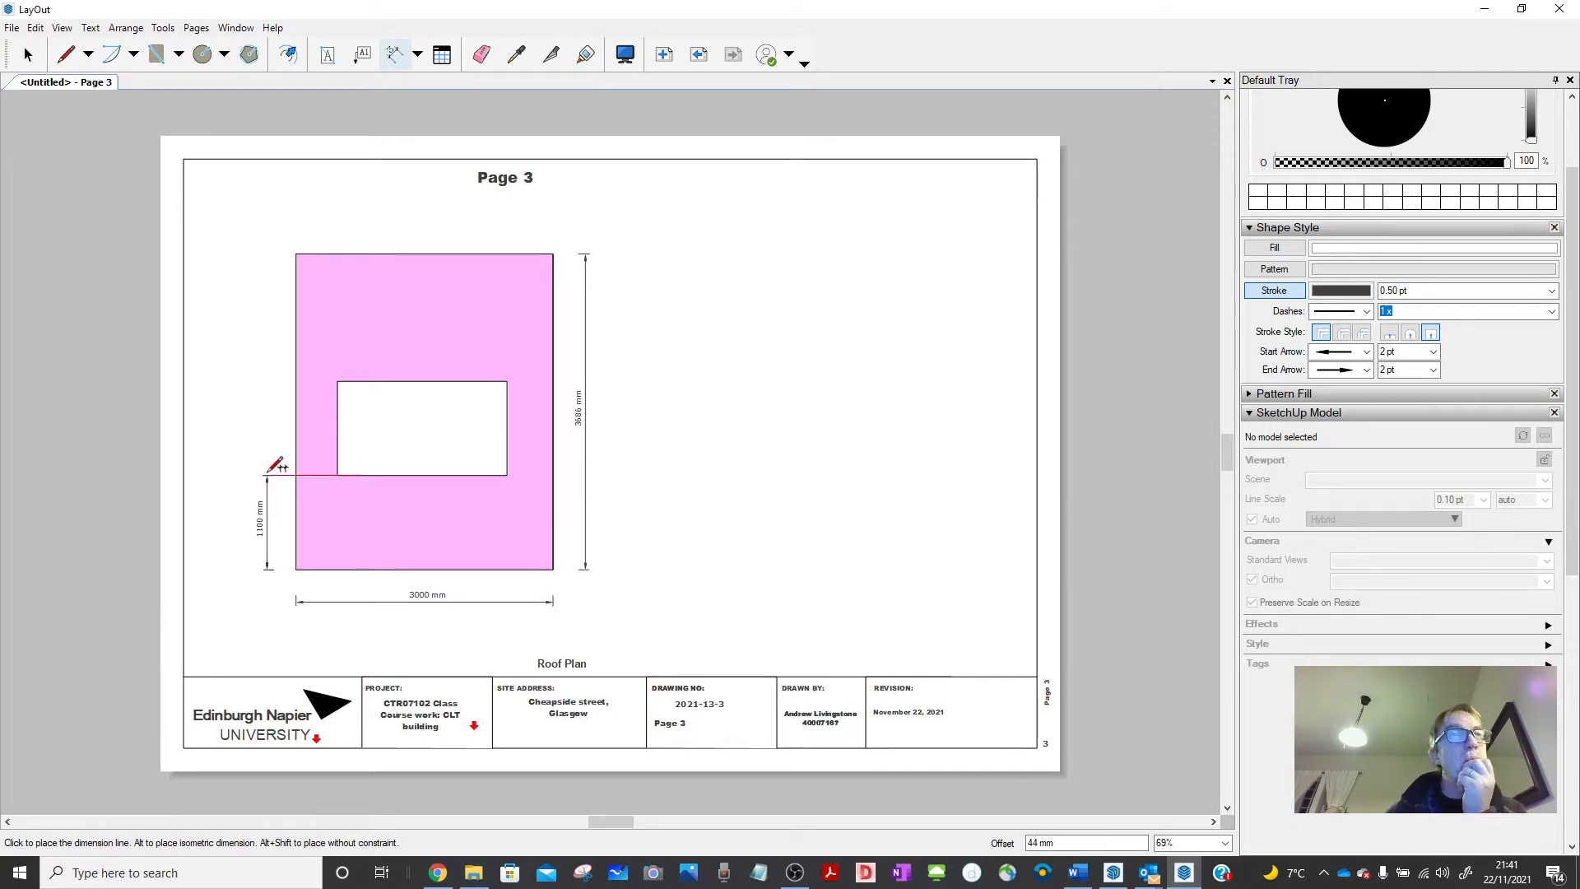
{"action": "left_click", "coordinate": [267, 475]}
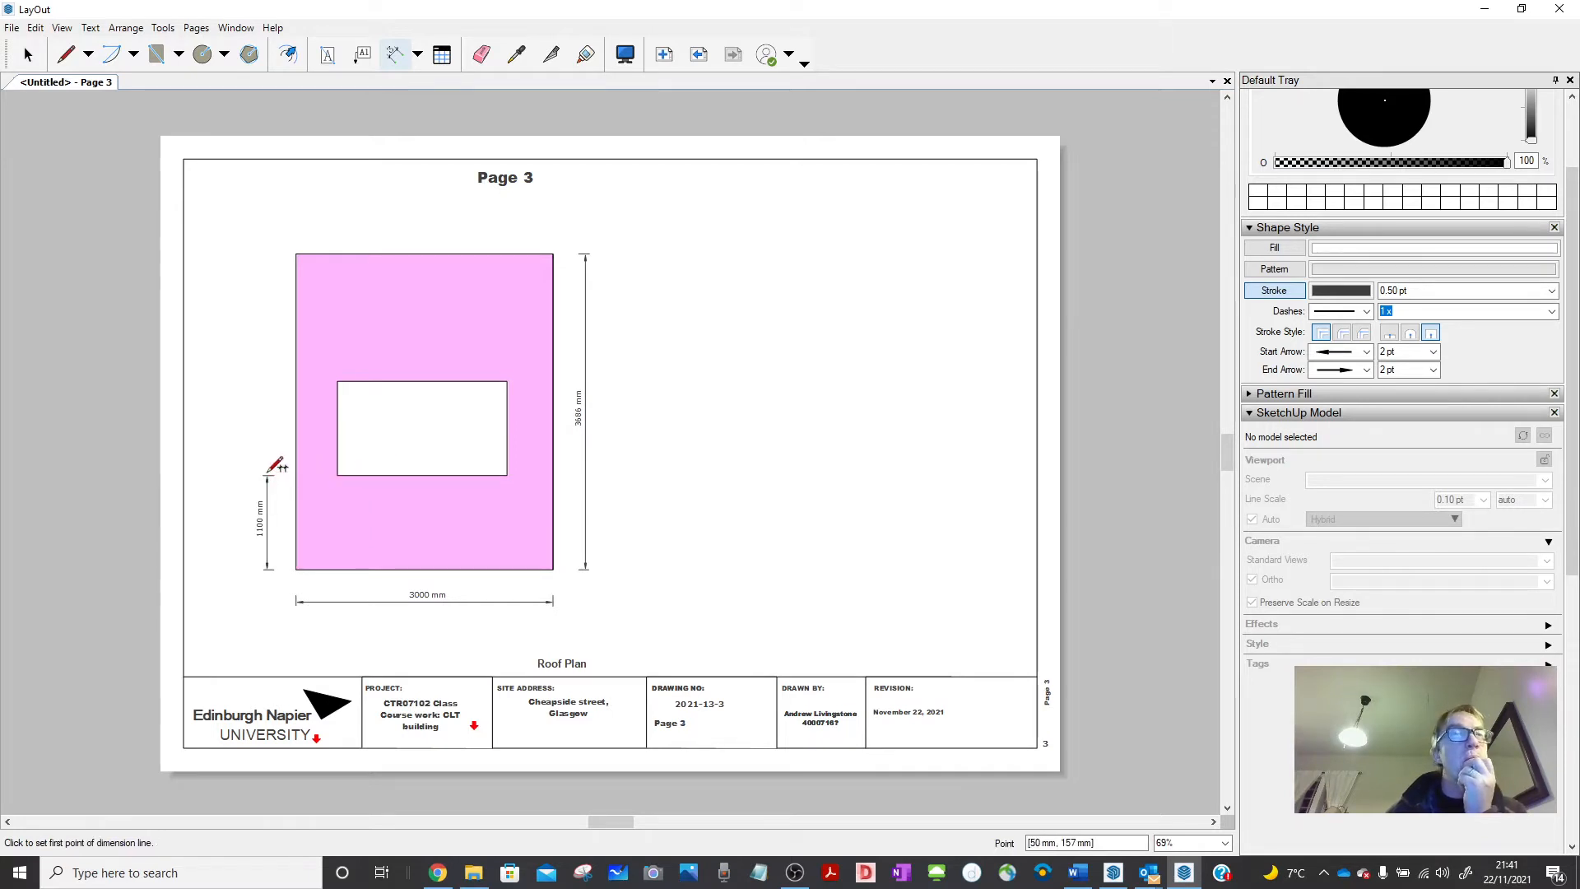
{"action": "left_click", "coordinate": [337, 474]}
{"action": "left_click", "coordinate": [338, 381]}
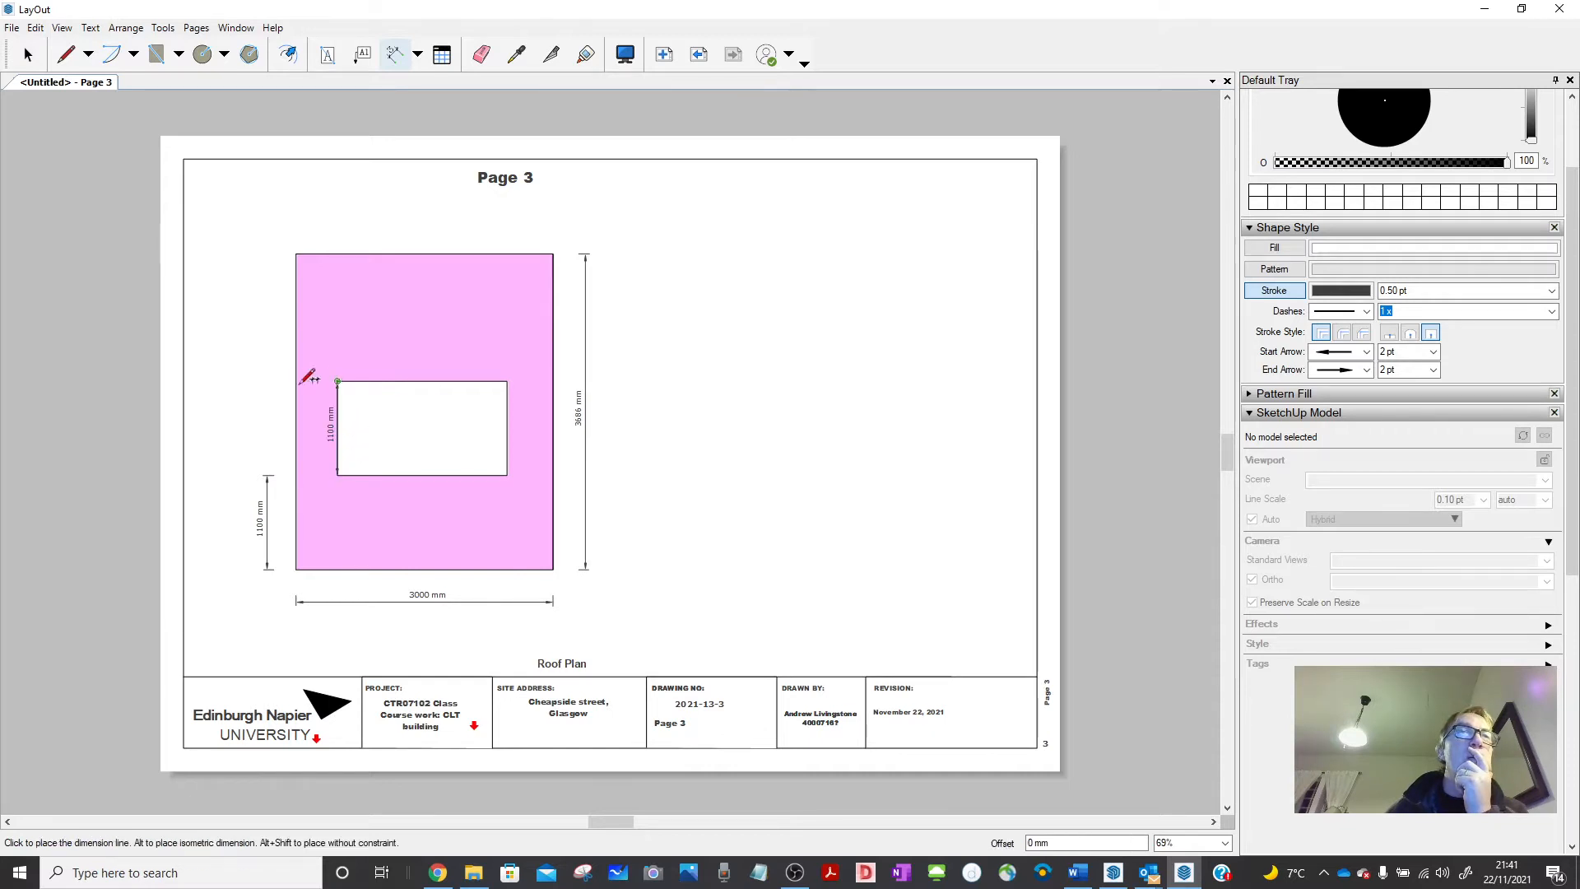
{"action": "left_click", "coordinate": [277, 465]}
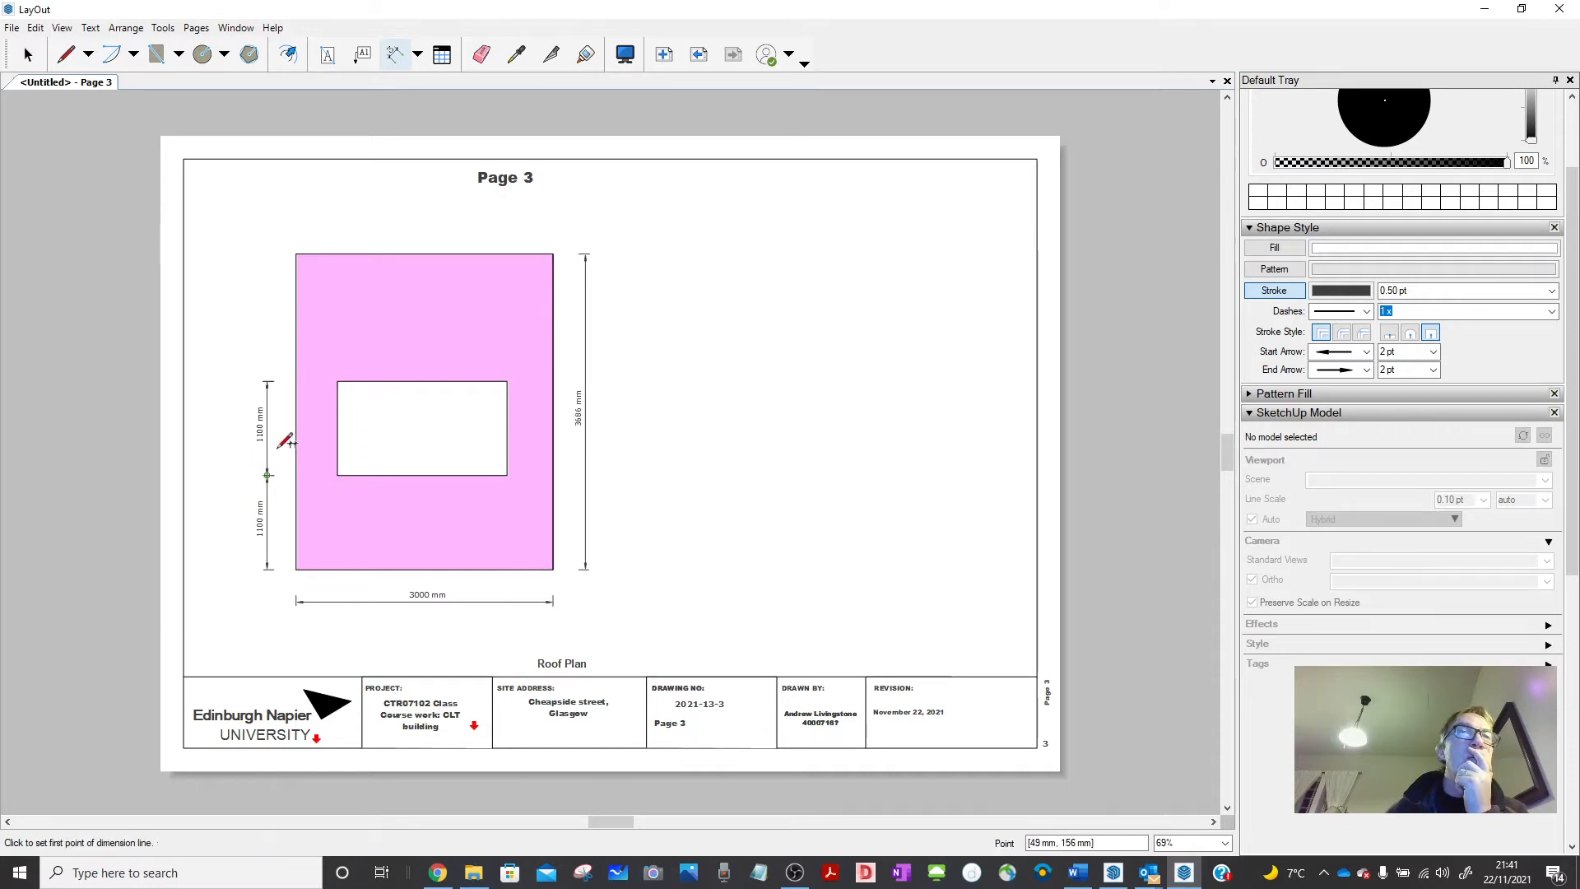
{"action": "left_click", "coordinate": [337, 381]}
{"action": "left_click", "coordinate": [296, 254]}
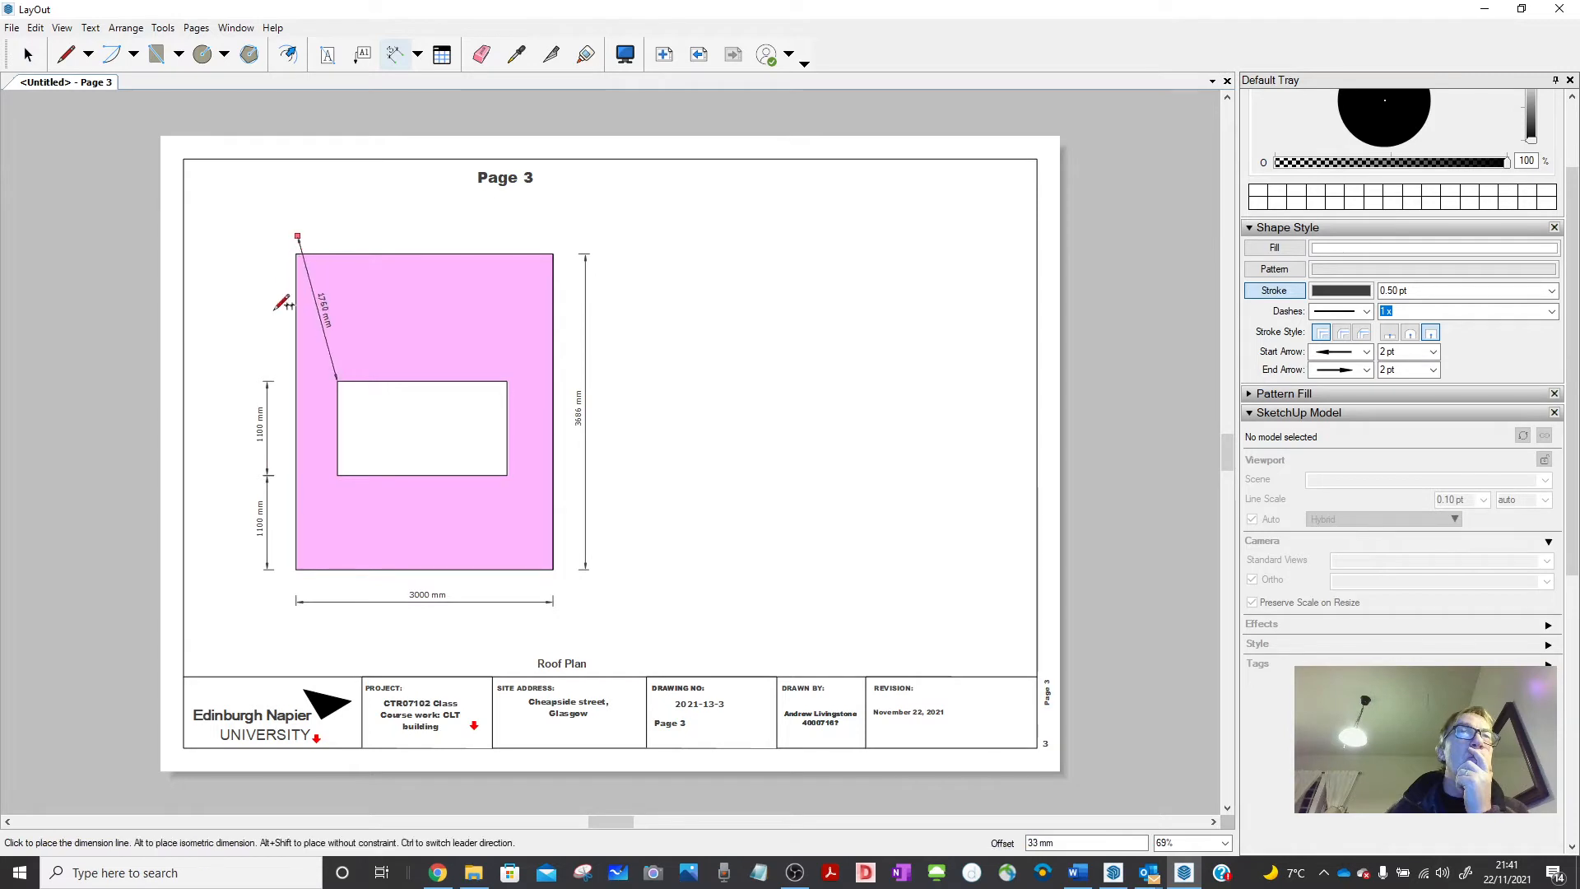
{"action": "key", "text": "Escape"}
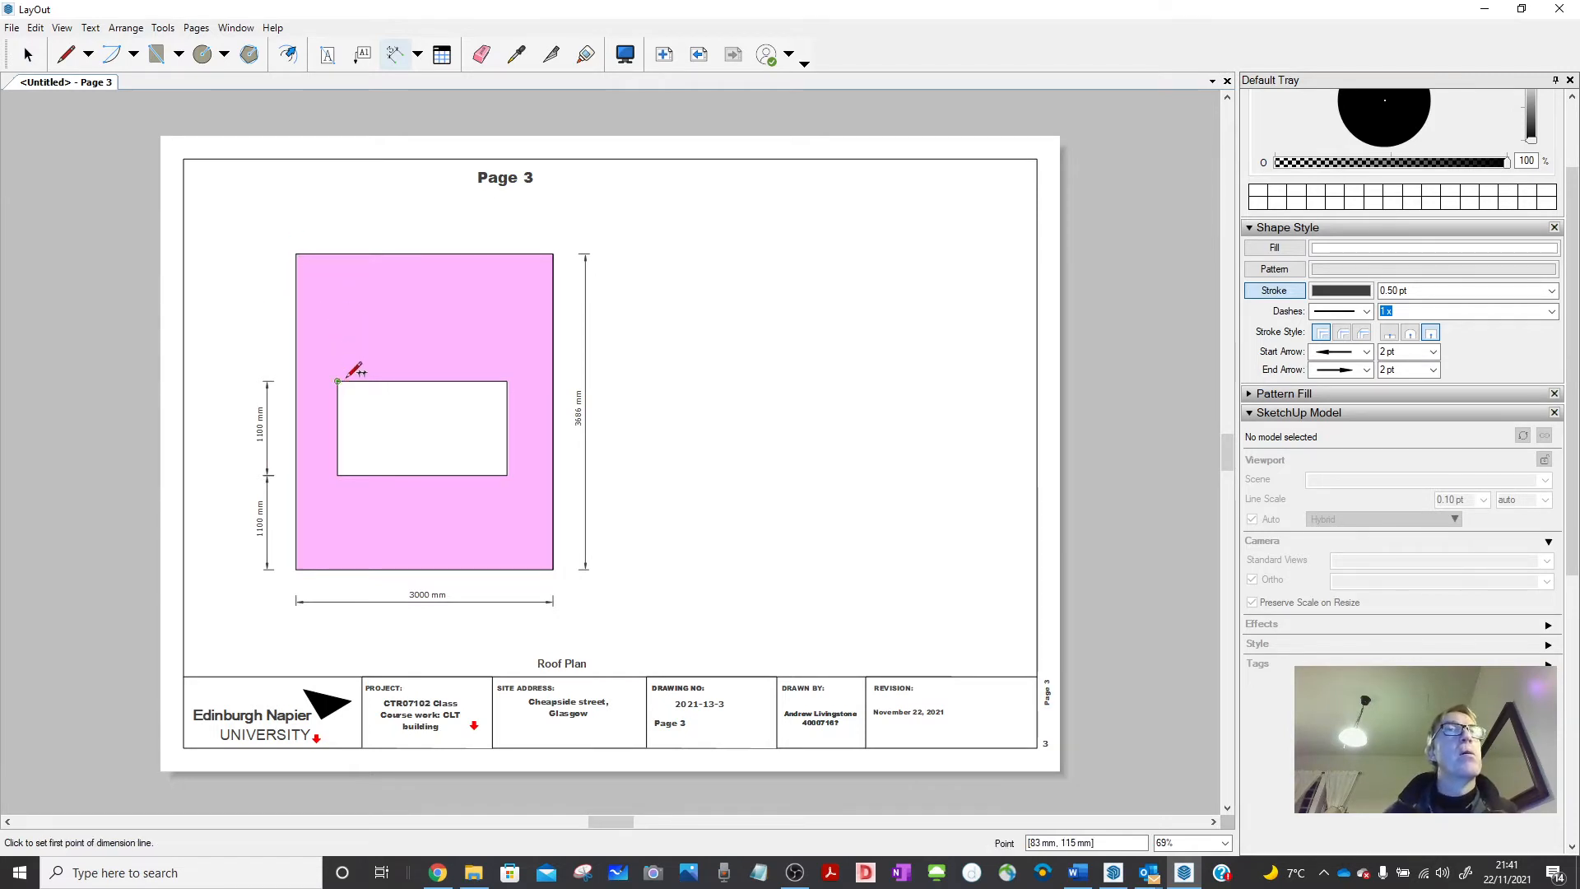
{"action": "left_click", "coordinate": [337, 381]}
{"action": "left_click", "coordinate": [296, 254]}
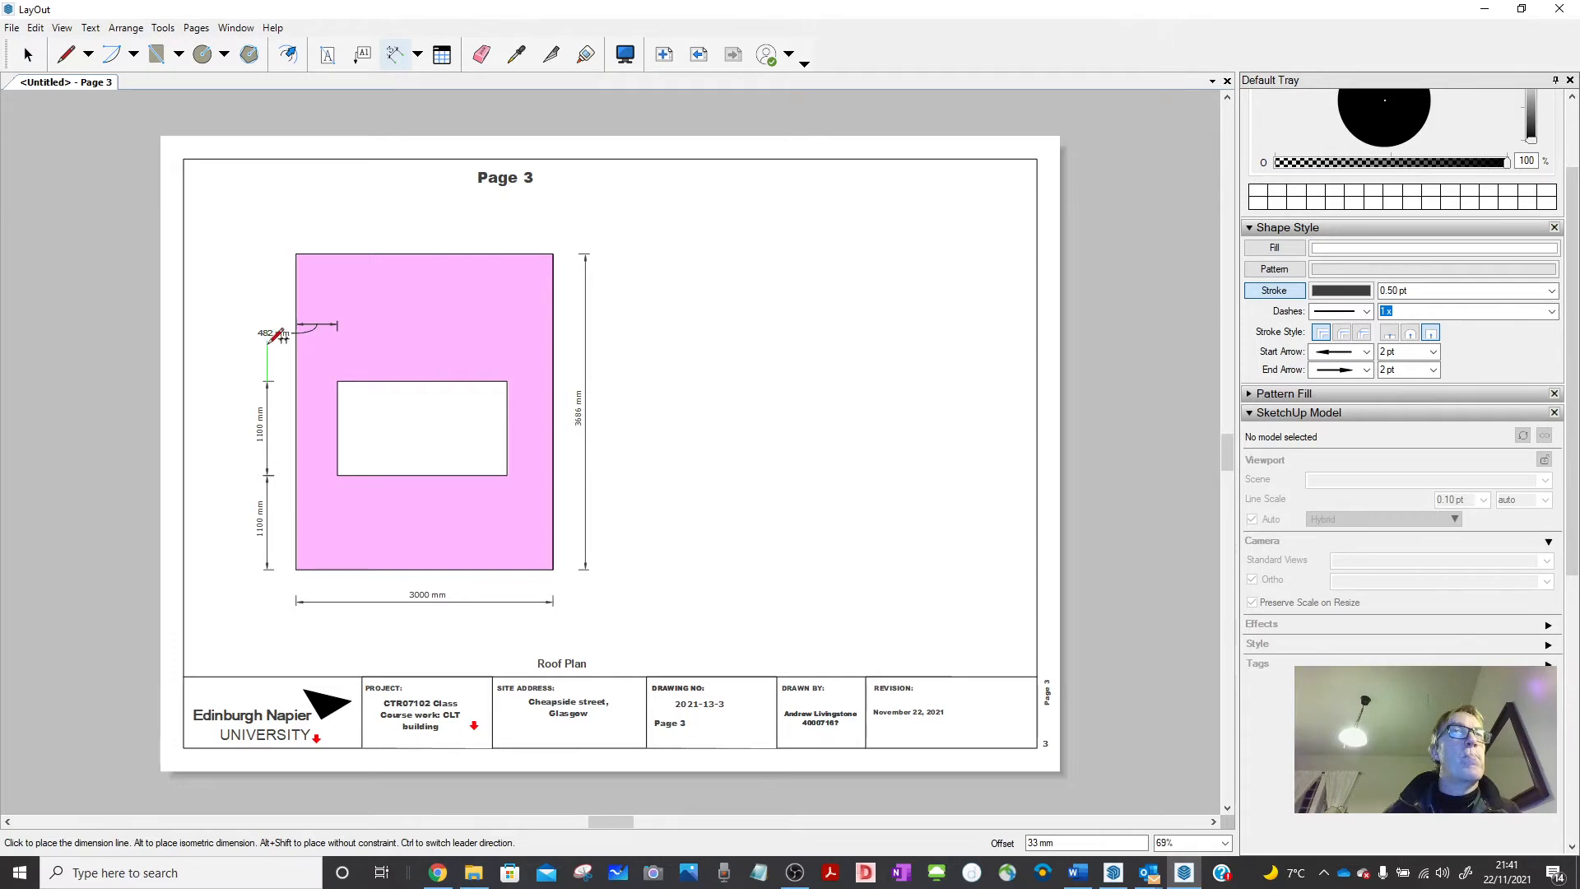
{"action": "scroll", "coordinate": [279, 336], "scroll_direction": "up", "scroll_amount": 4}
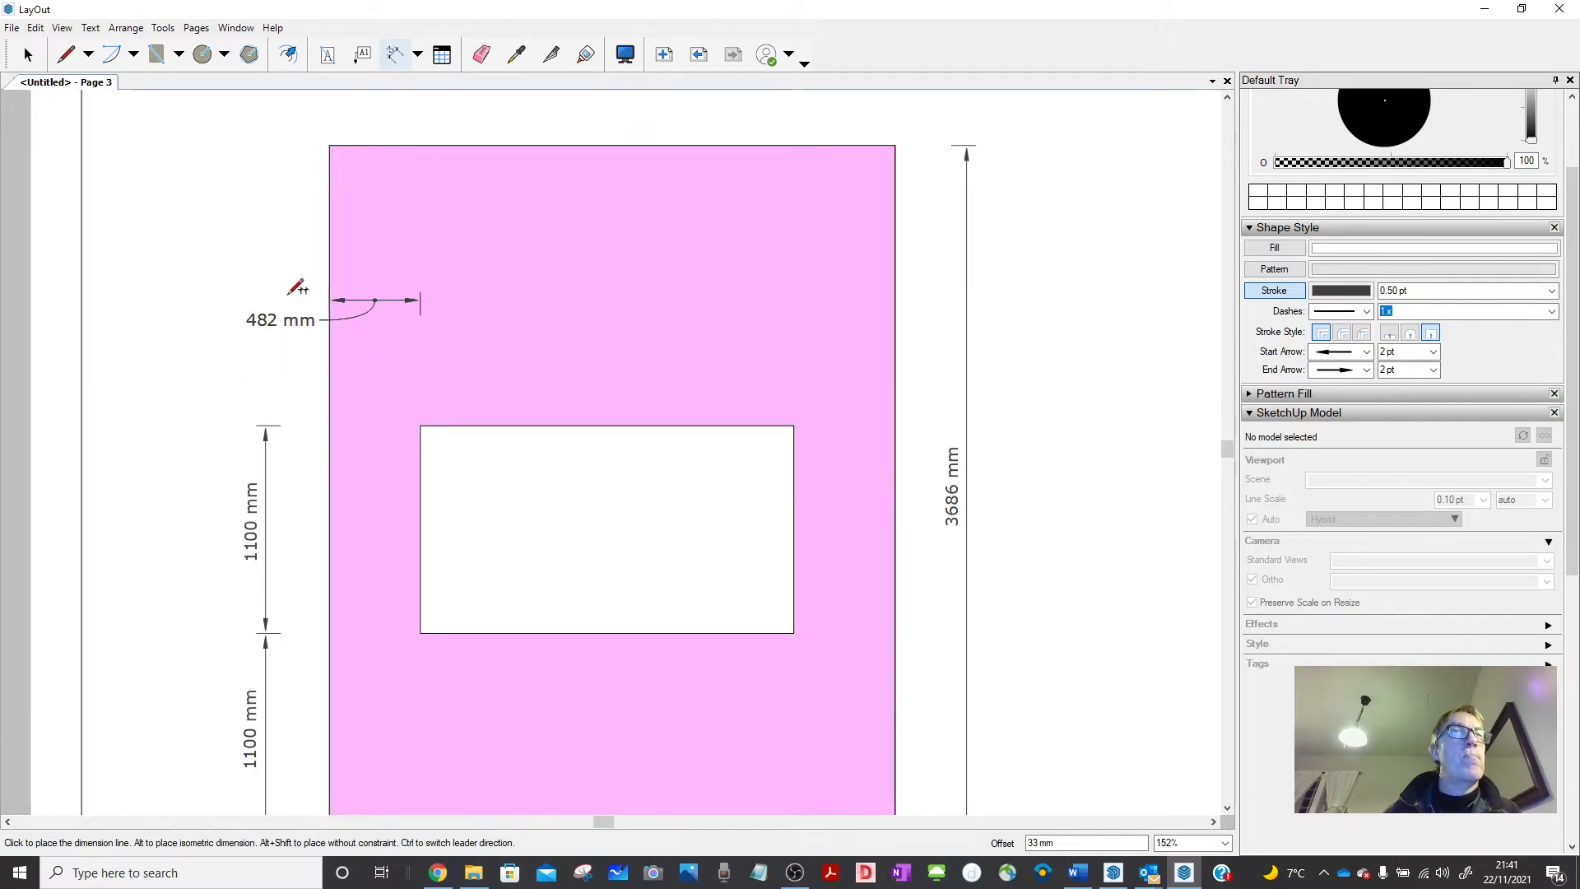
Place the 1486 mm dimension and add the 537 mm offset at the opening's right.
{"action": "left_click", "coordinate": [275, 140]}
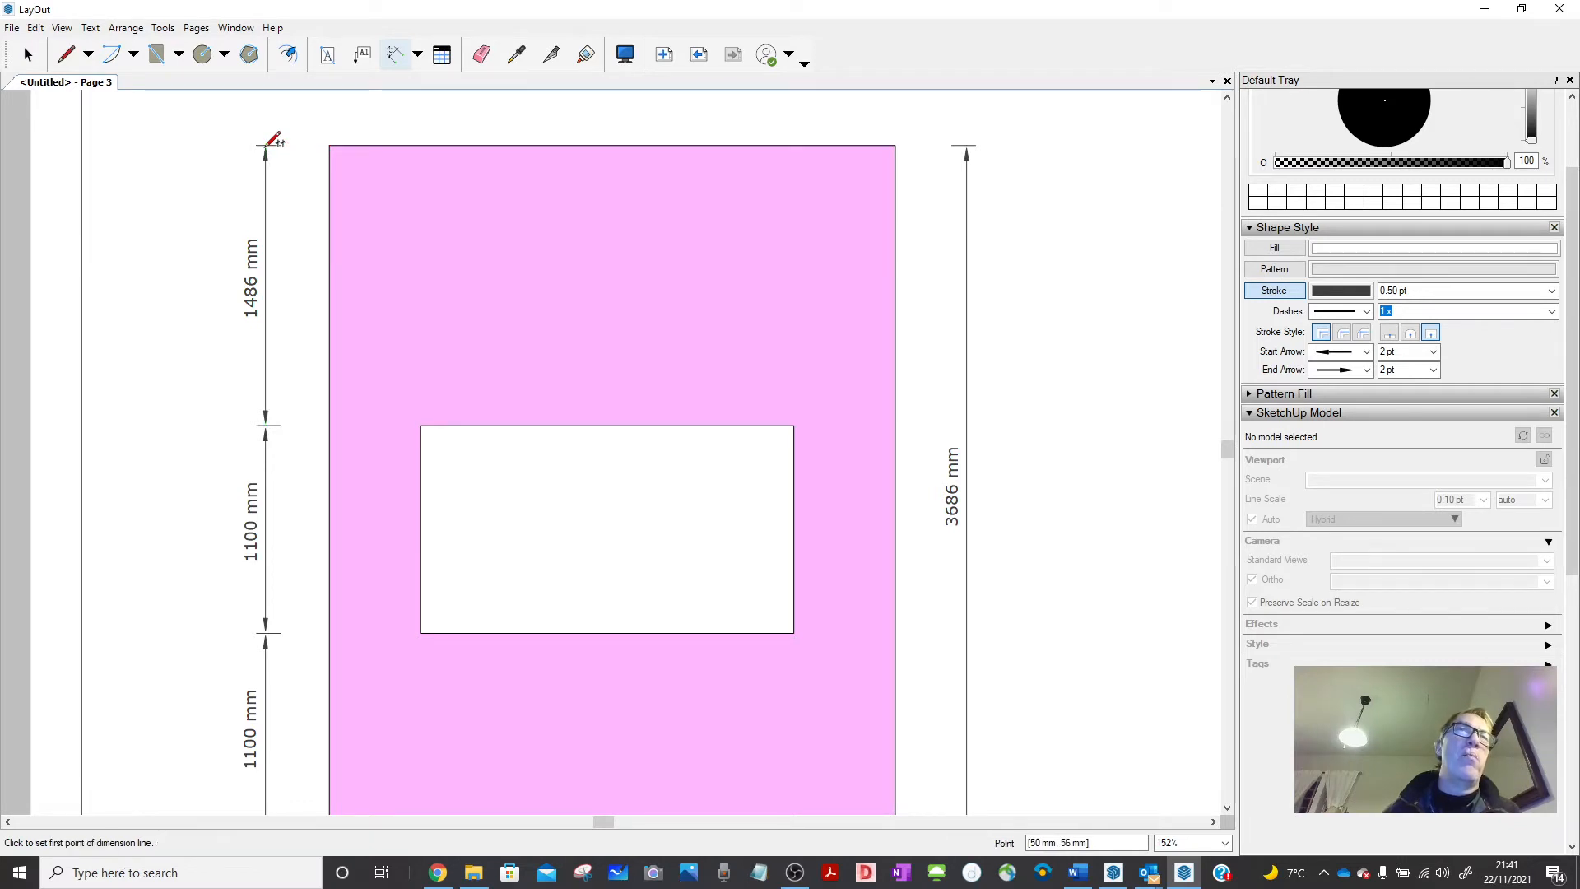
{"action": "left_click", "coordinate": [331, 148]}
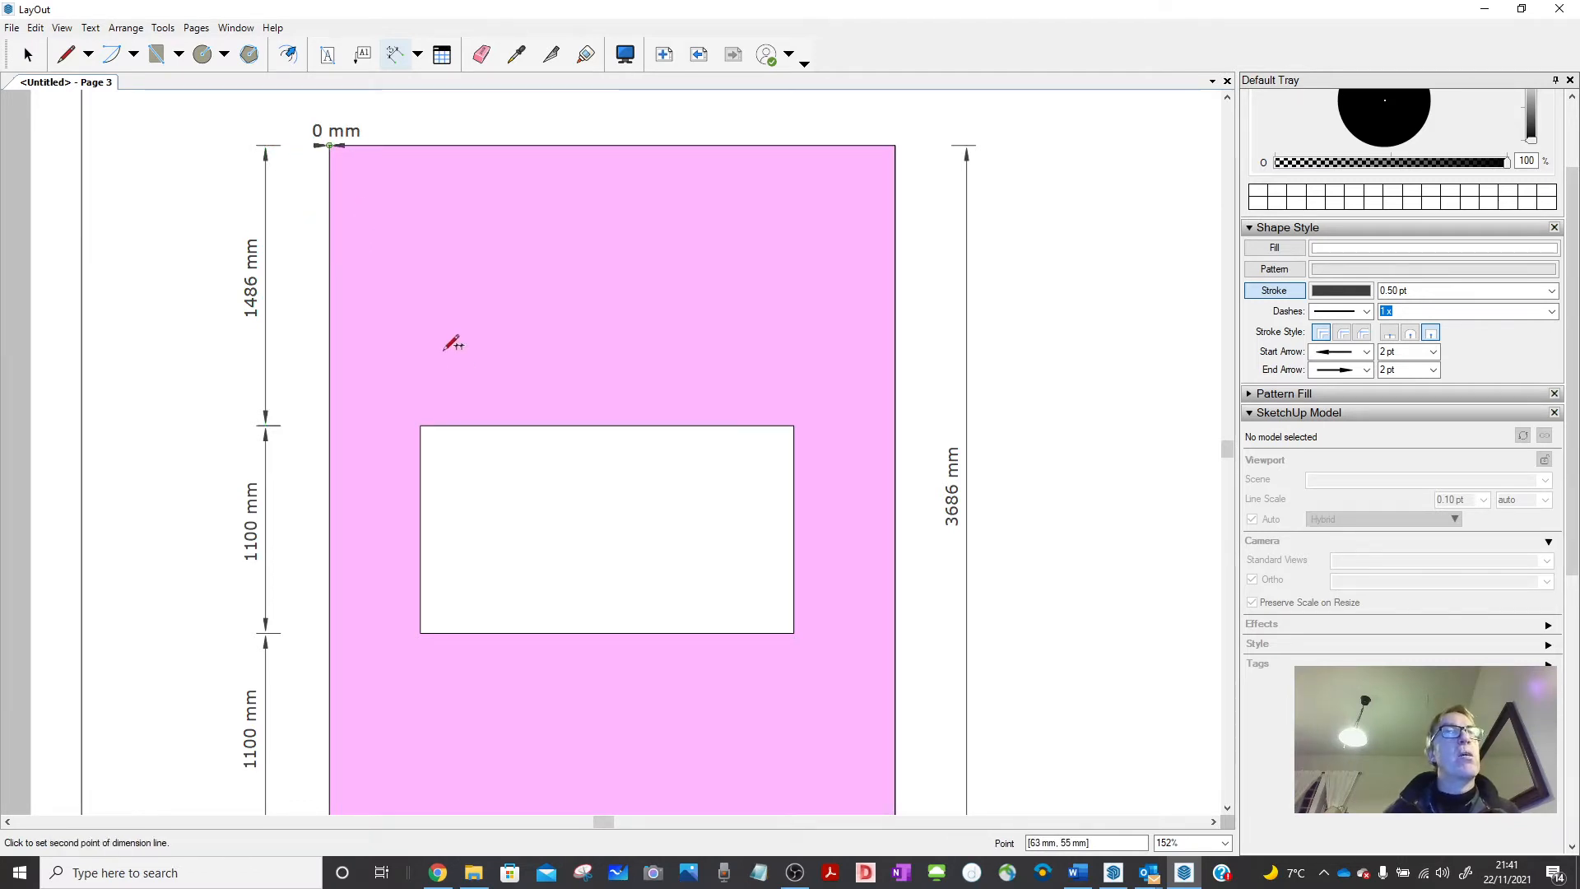
{"action": "left_click", "coordinate": [423, 425]}
{"action": "scroll", "coordinate": [433, 173], "scroll_direction": "down", "scroll_amount": 4}
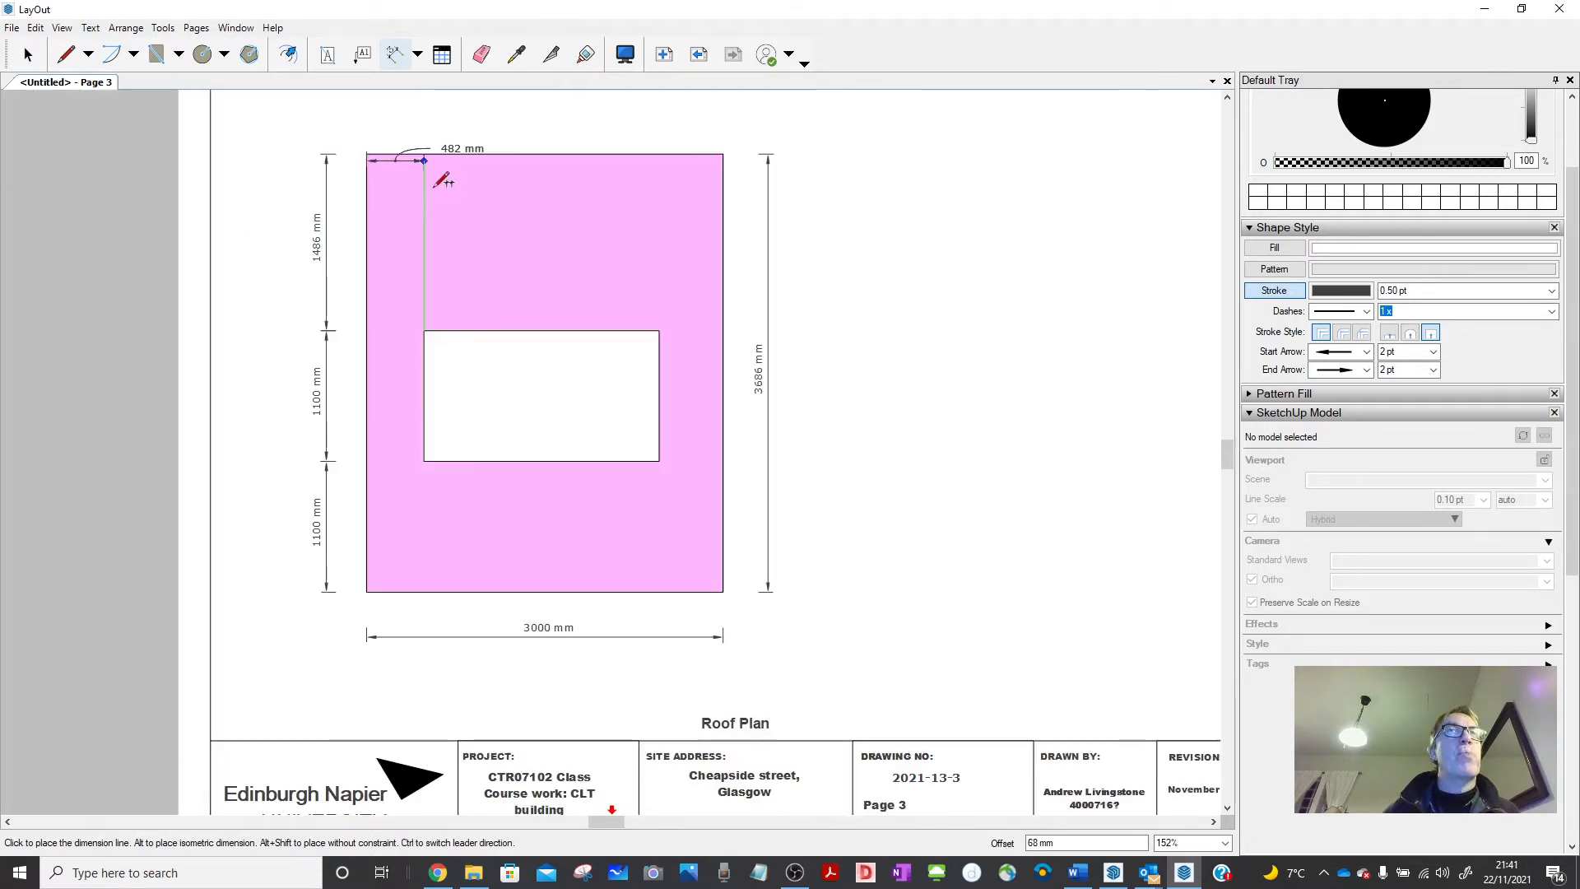
{"action": "key", "text": "Escape"}
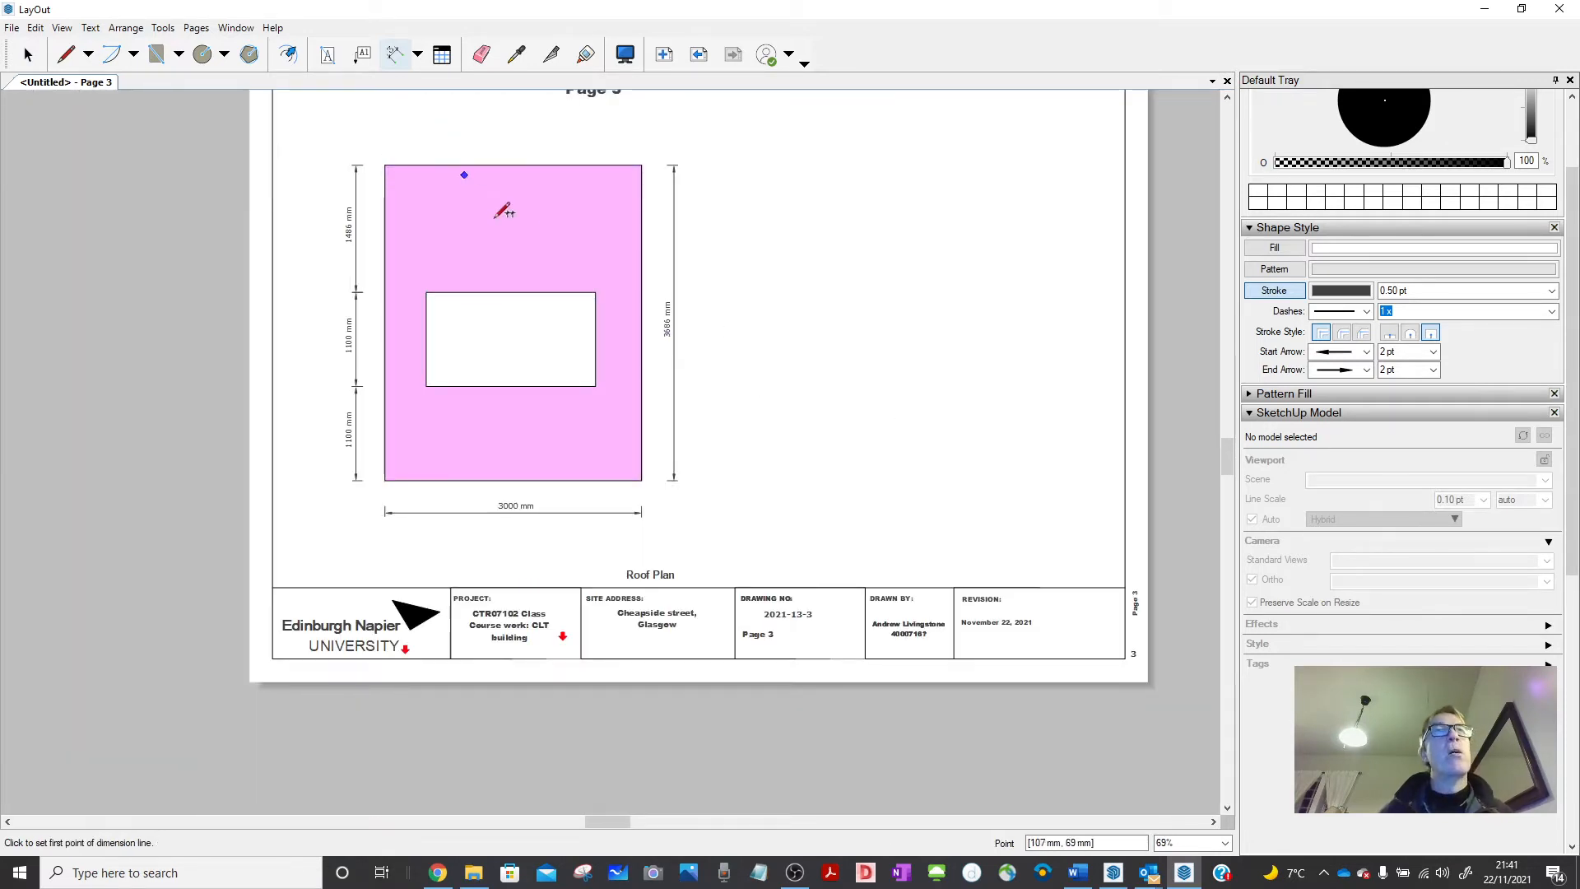
{"action": "left_click", "coordinate": [597, 291]}
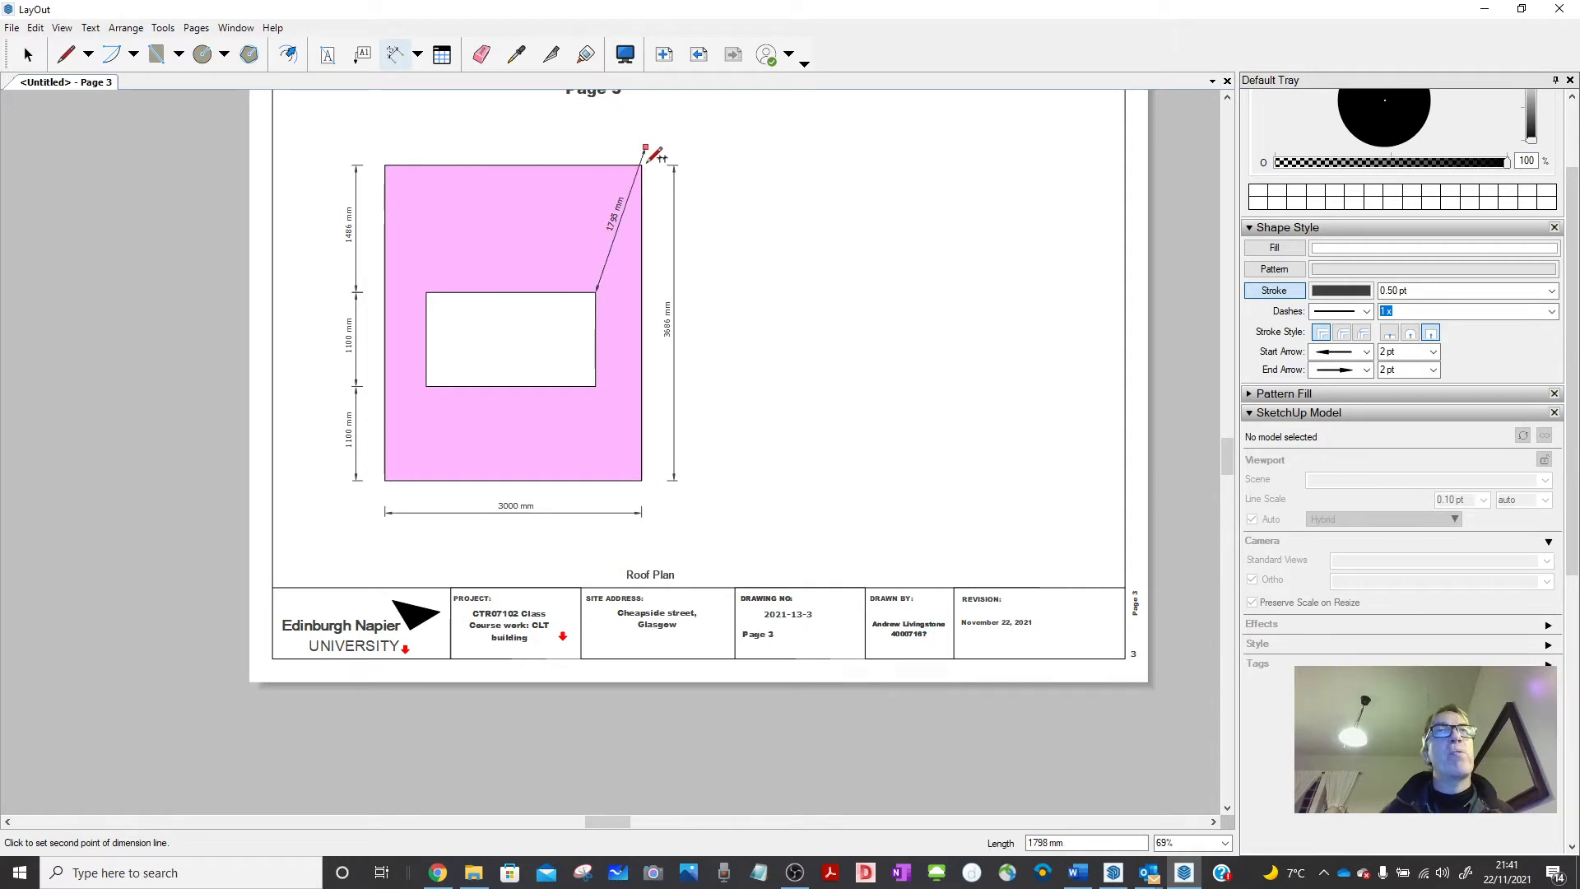
{"action": "scroll", "coordinate": [643, 156], "scroll_direction": "up", "scroll_amount": 5}
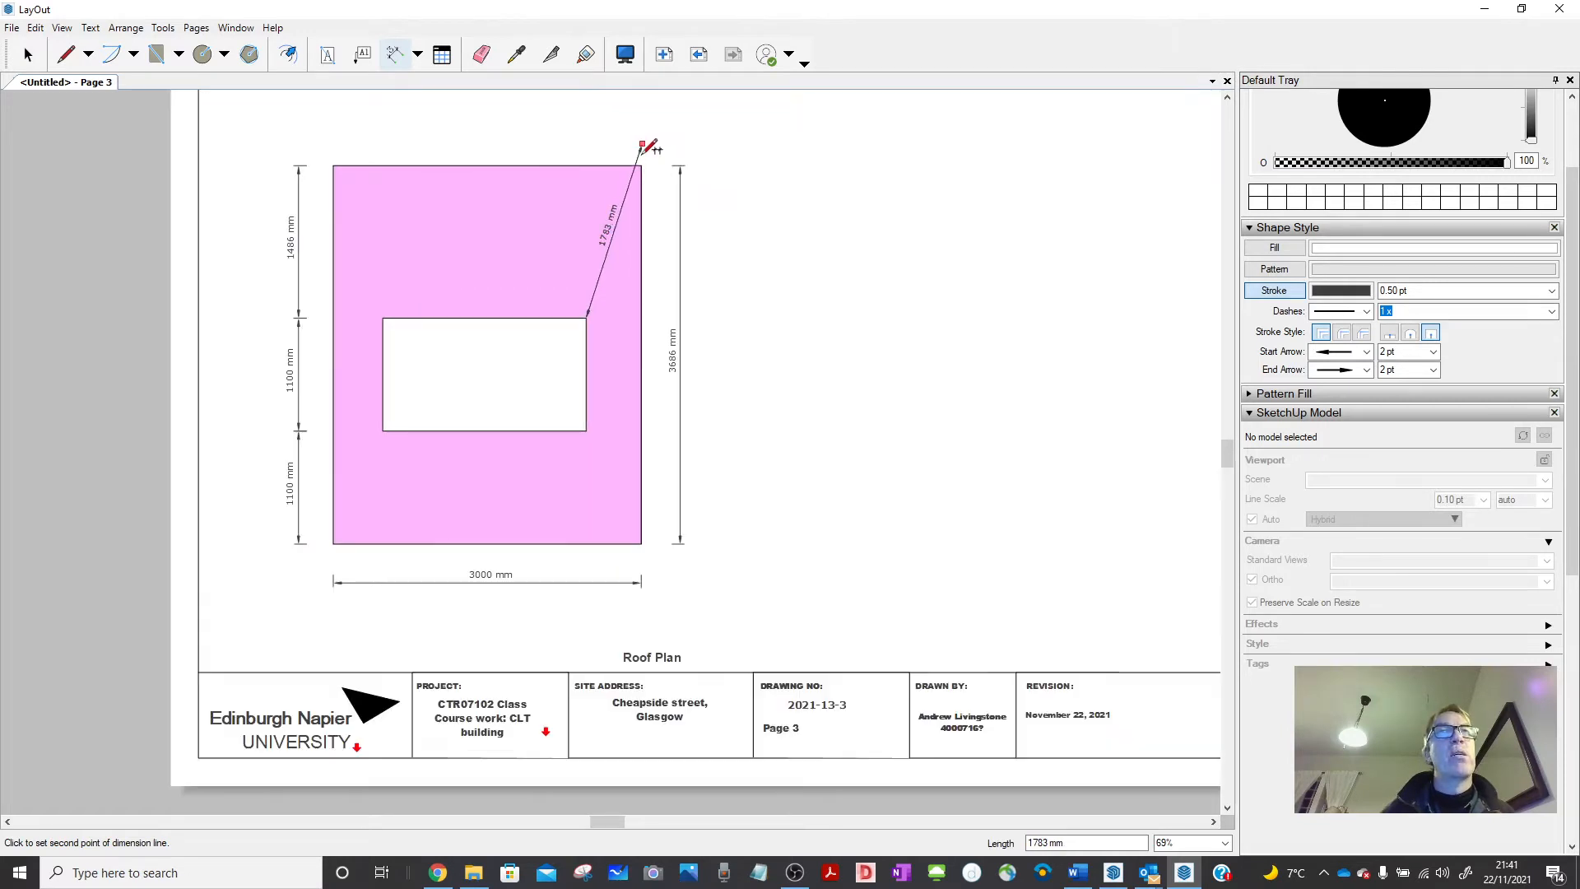
{"action": "left_click", "coordinate": [641, 176]}
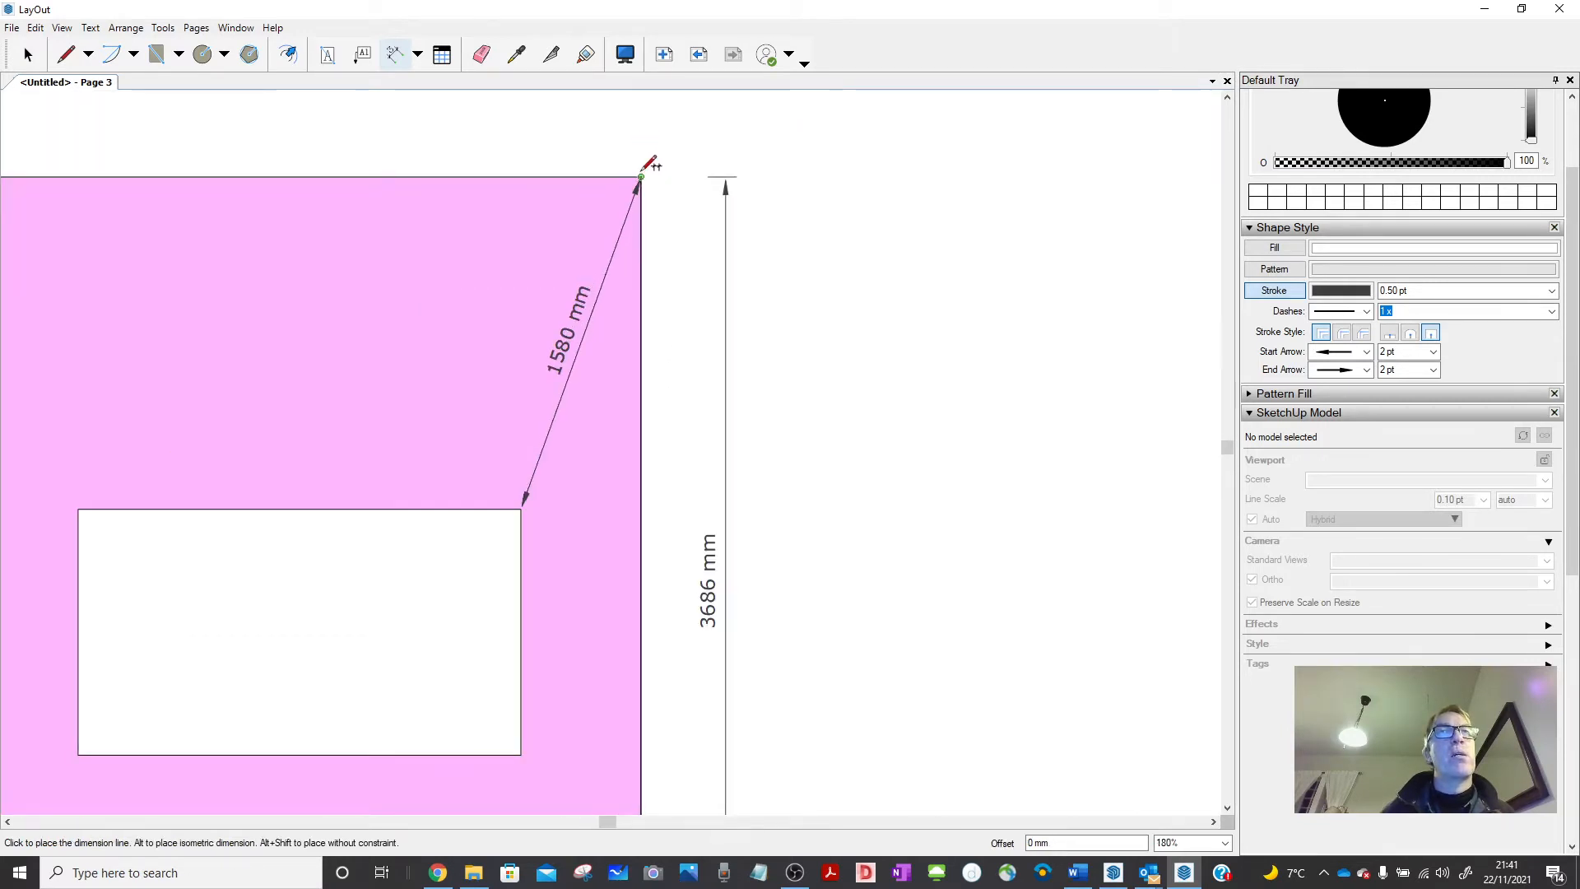
{"action": "scroll", "coordinate": [643, 171], "scroll_direction": "down", "scroll_amount": 1}
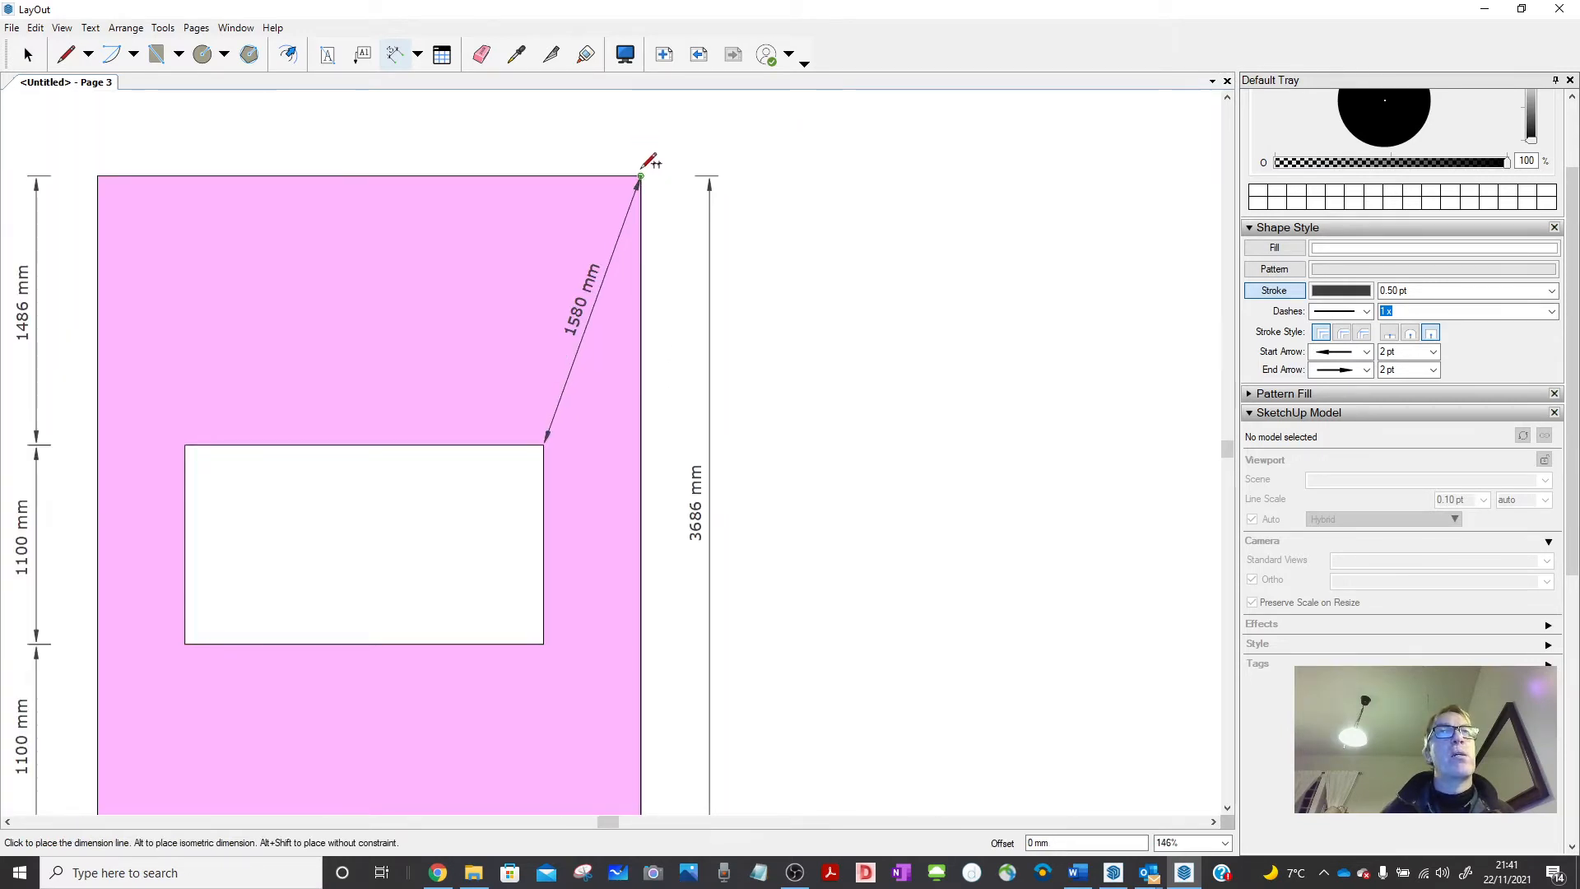
{"action": "left_click", "coordinate": [662, 124]}
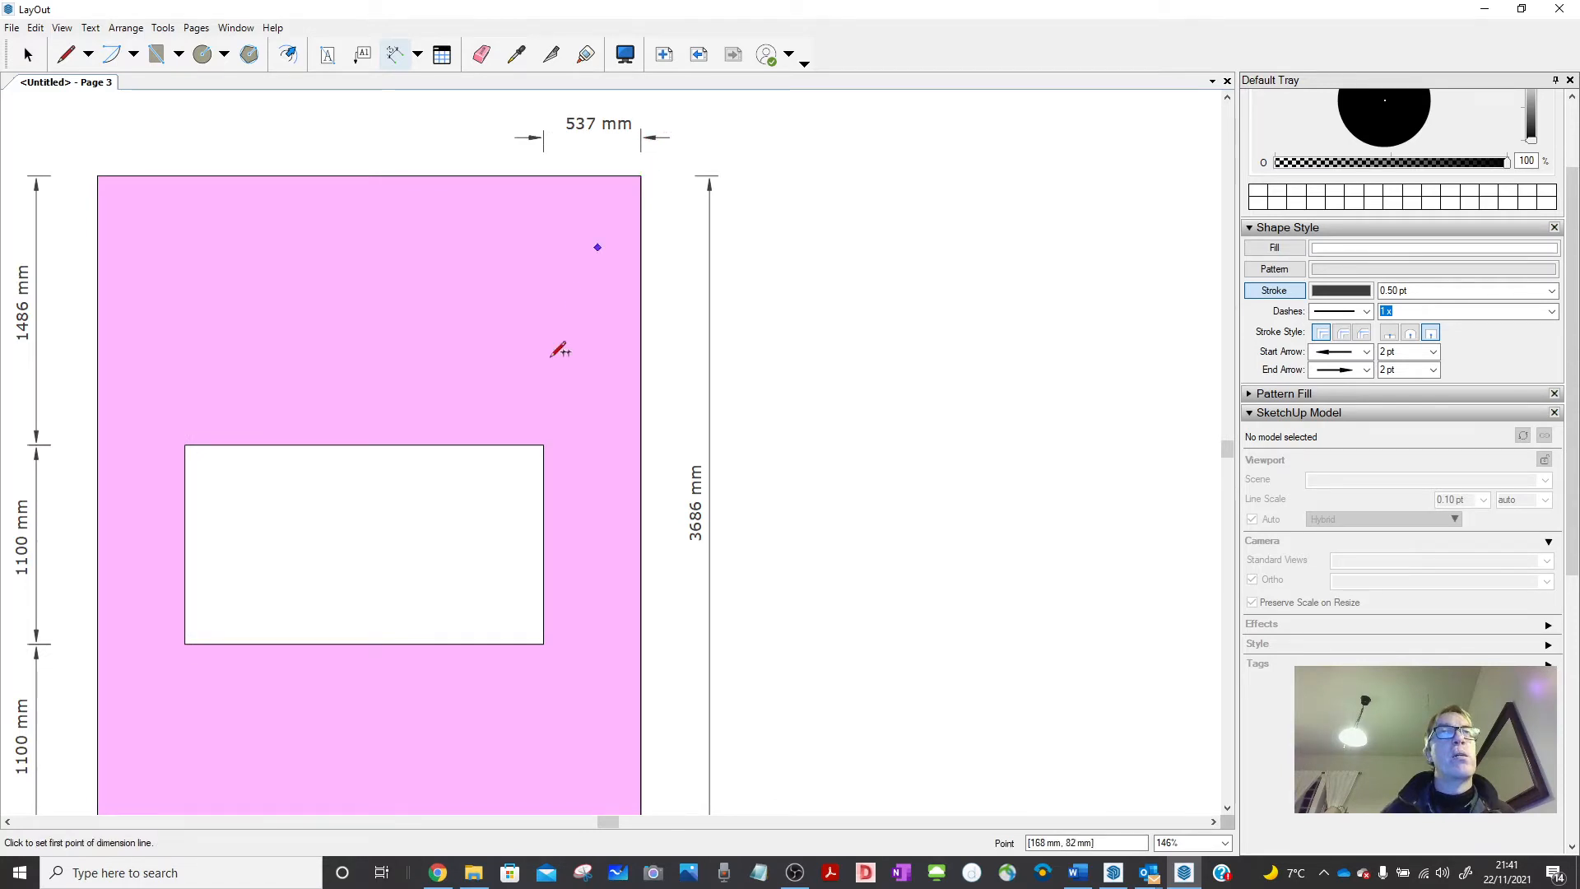
Add the 1981 mm opening width and 482 mm left offset along the top.
{"action": "left_click", "coordinate": [543, 445]}
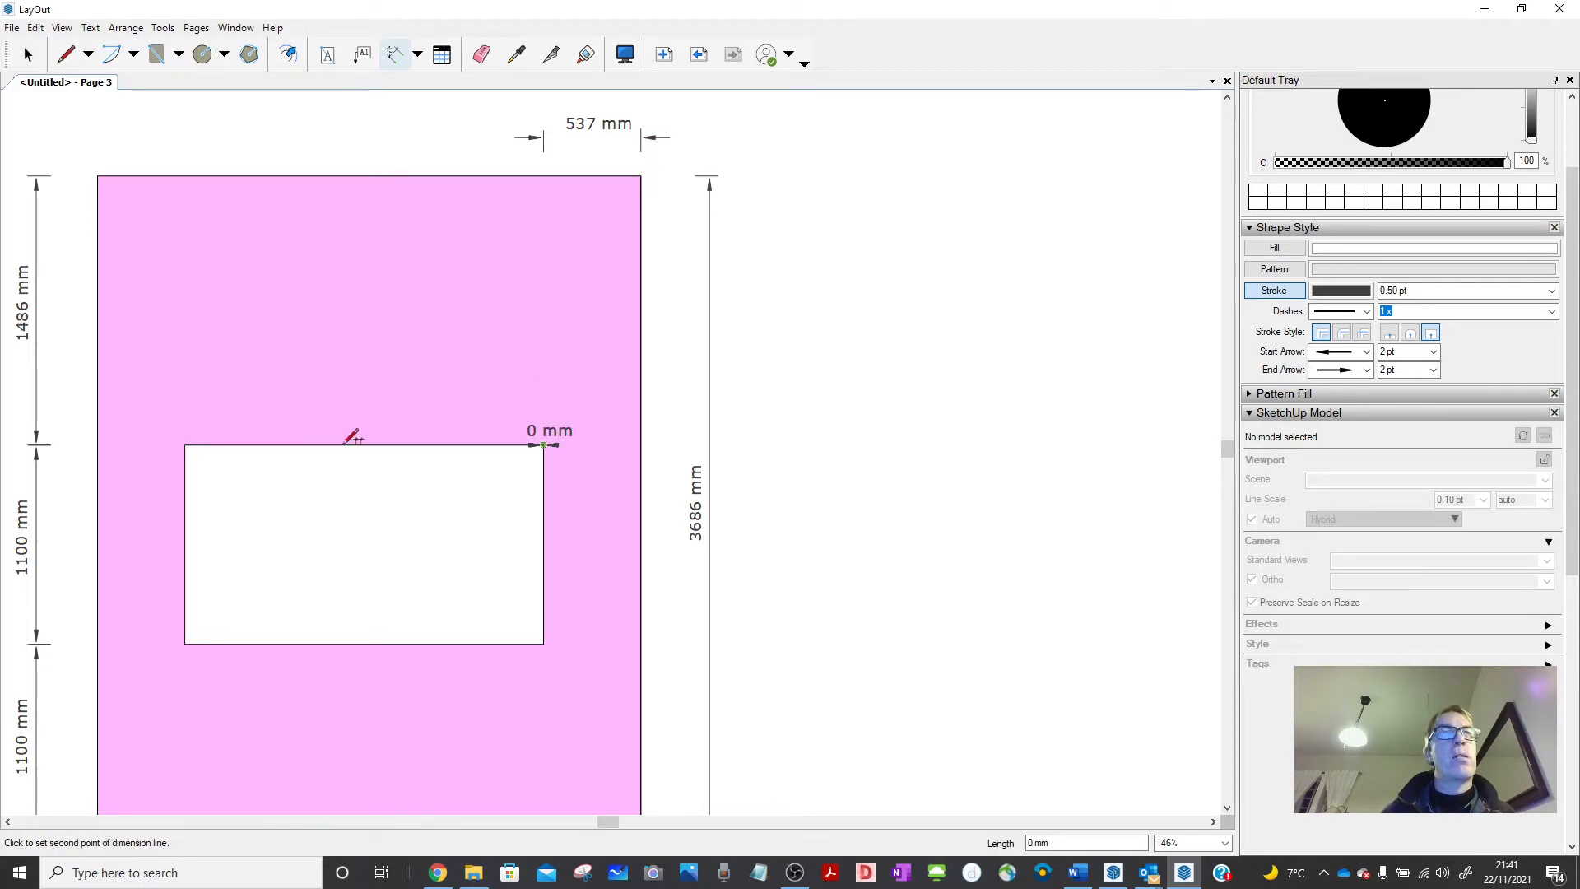
{"action": "left_click", "coordinate": [185, 446]}
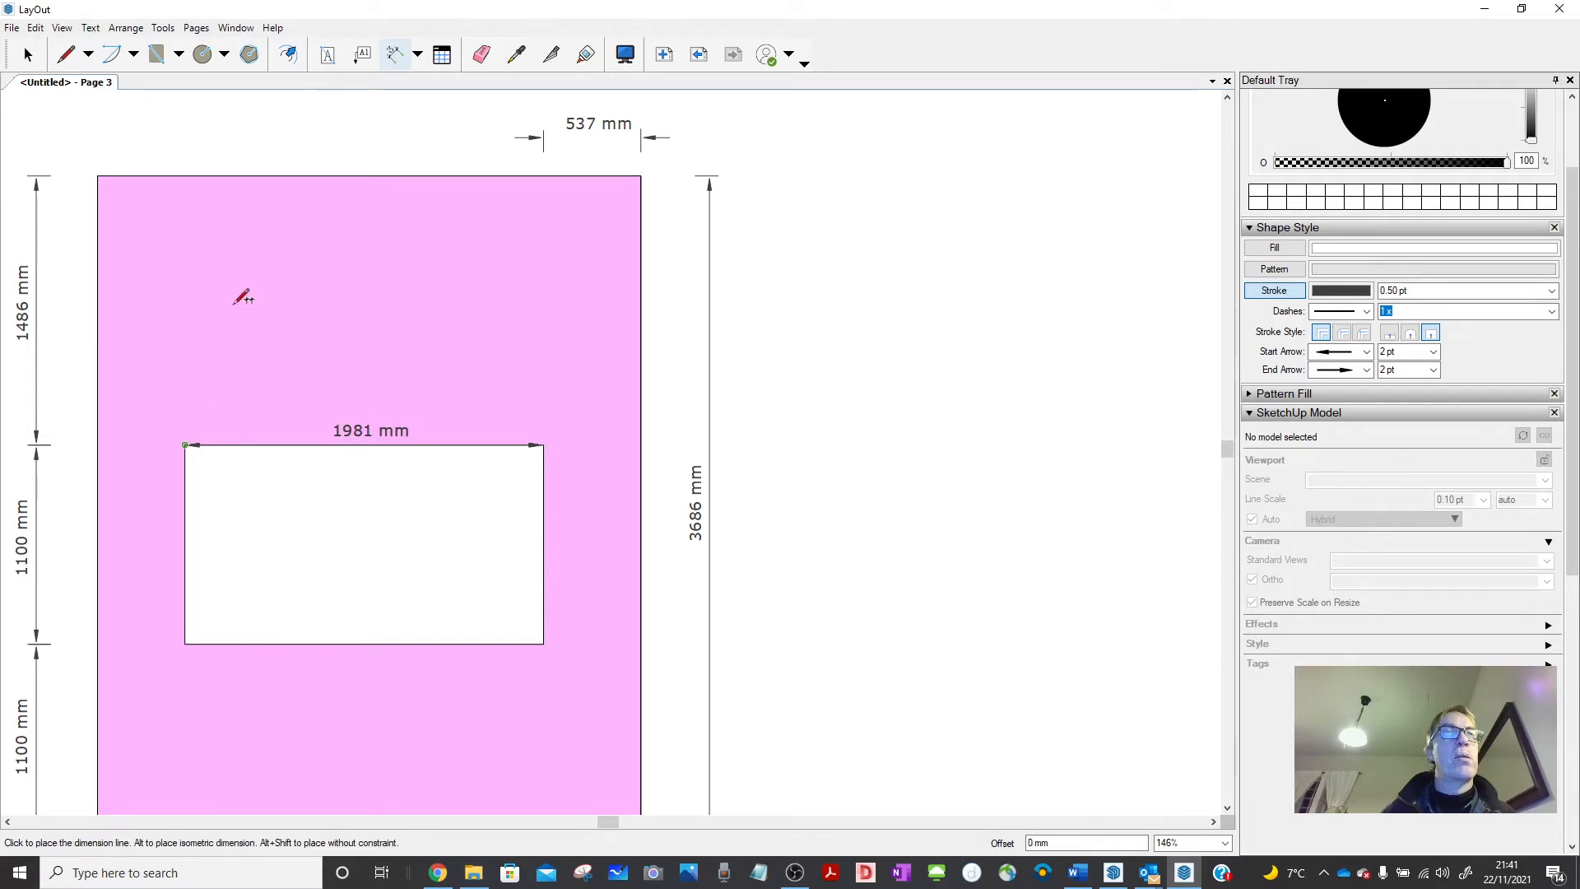
{"action": "left_click", "coordinate": [550, 133]}
{"action": "left_click", "coordinate": [185, 446]}
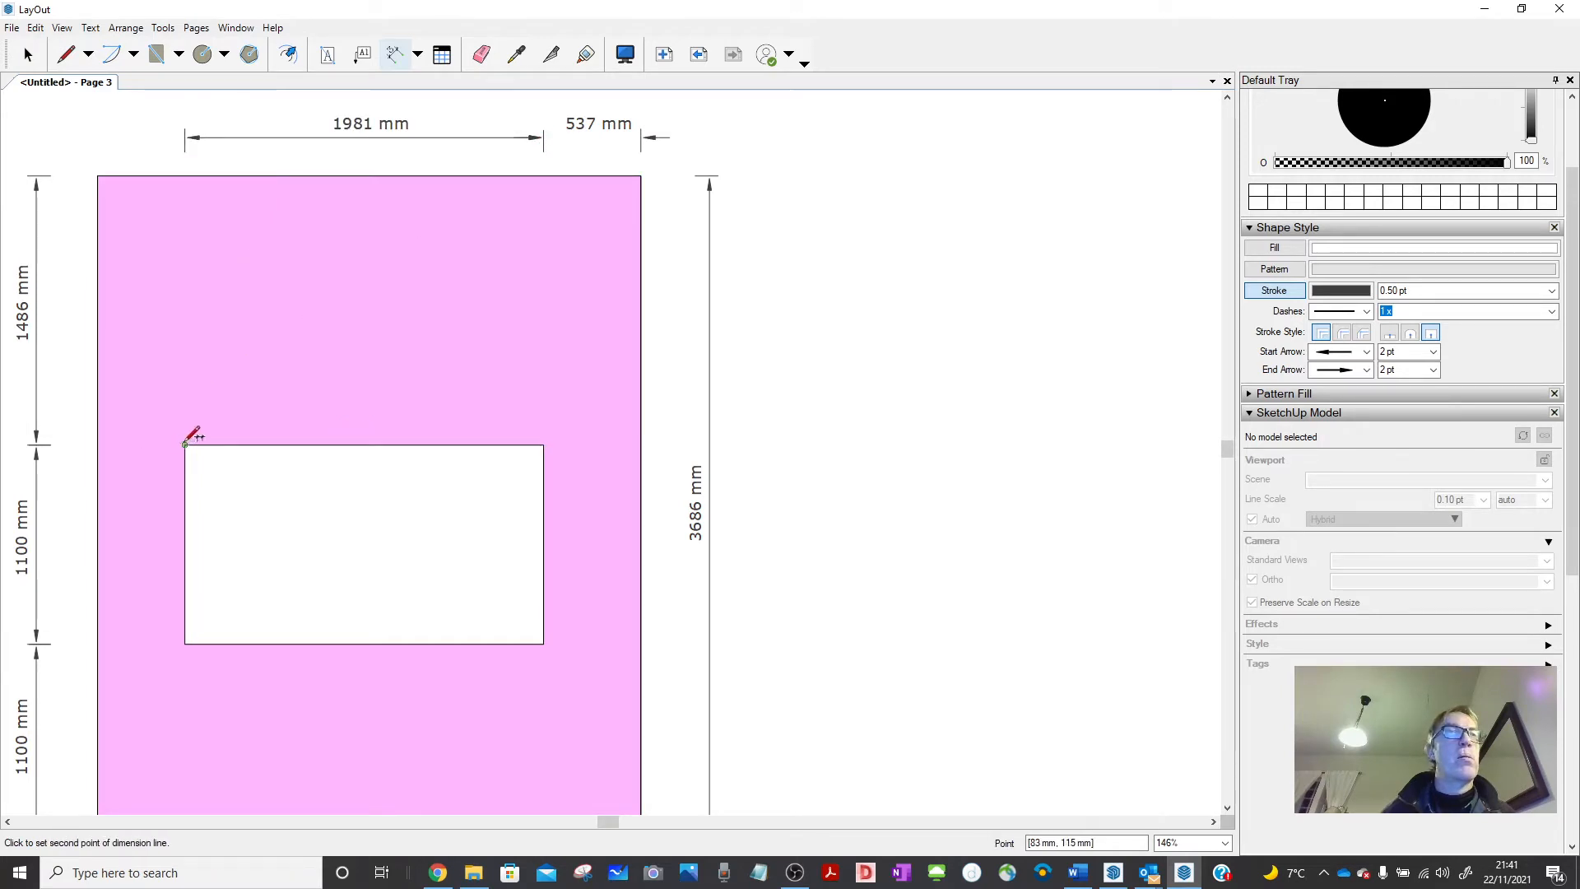
{"action": "left_click", "coordinate": [98, 176]}
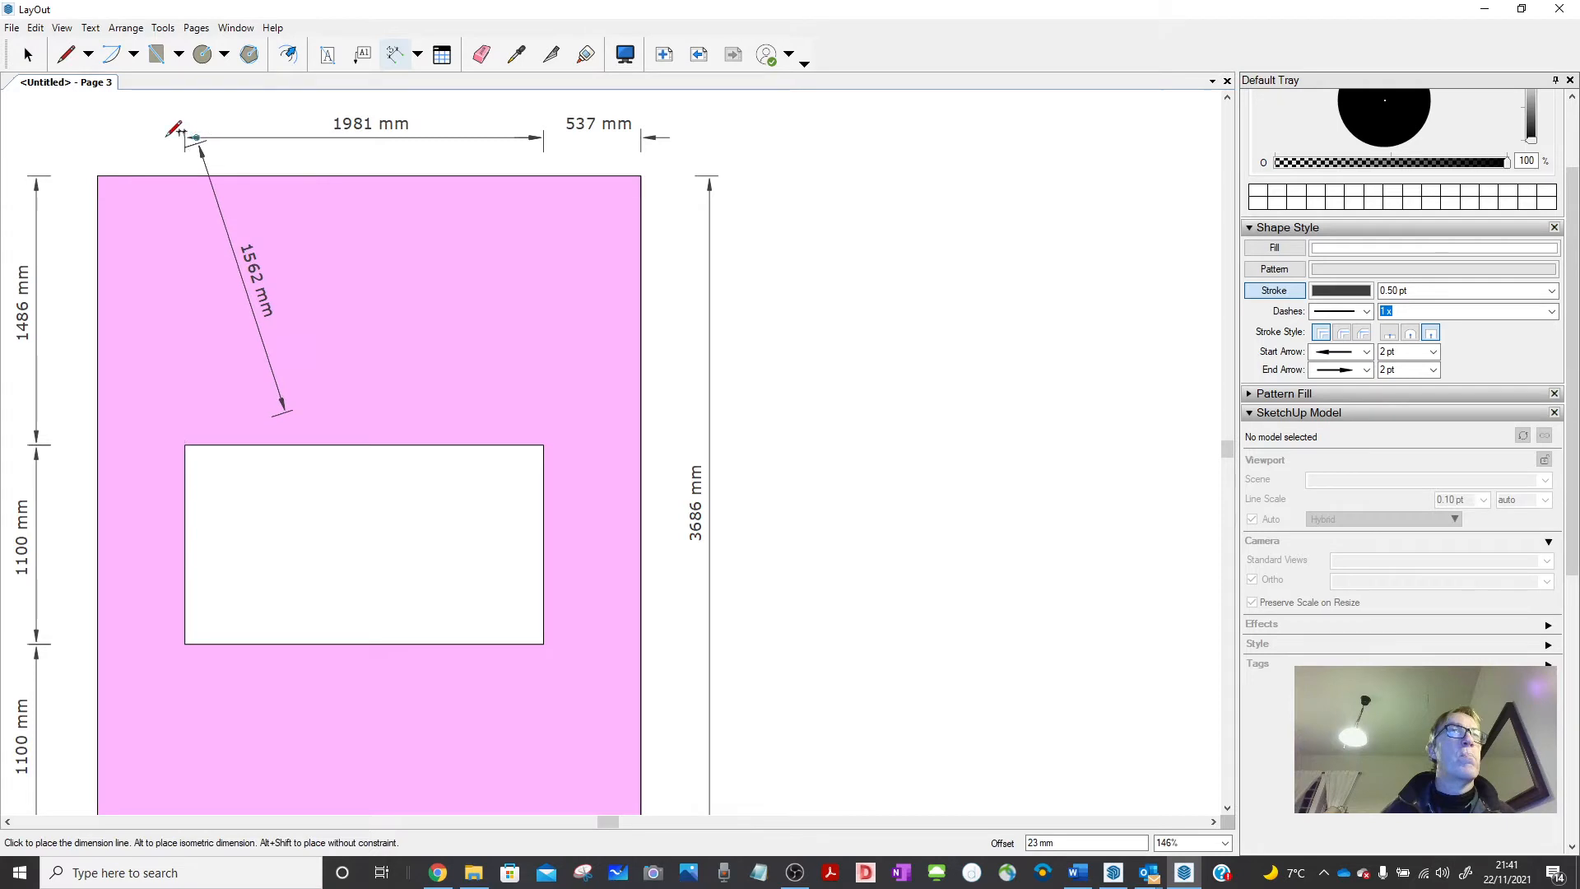
{"action": "left_click", "coordinate": [96, 141]}
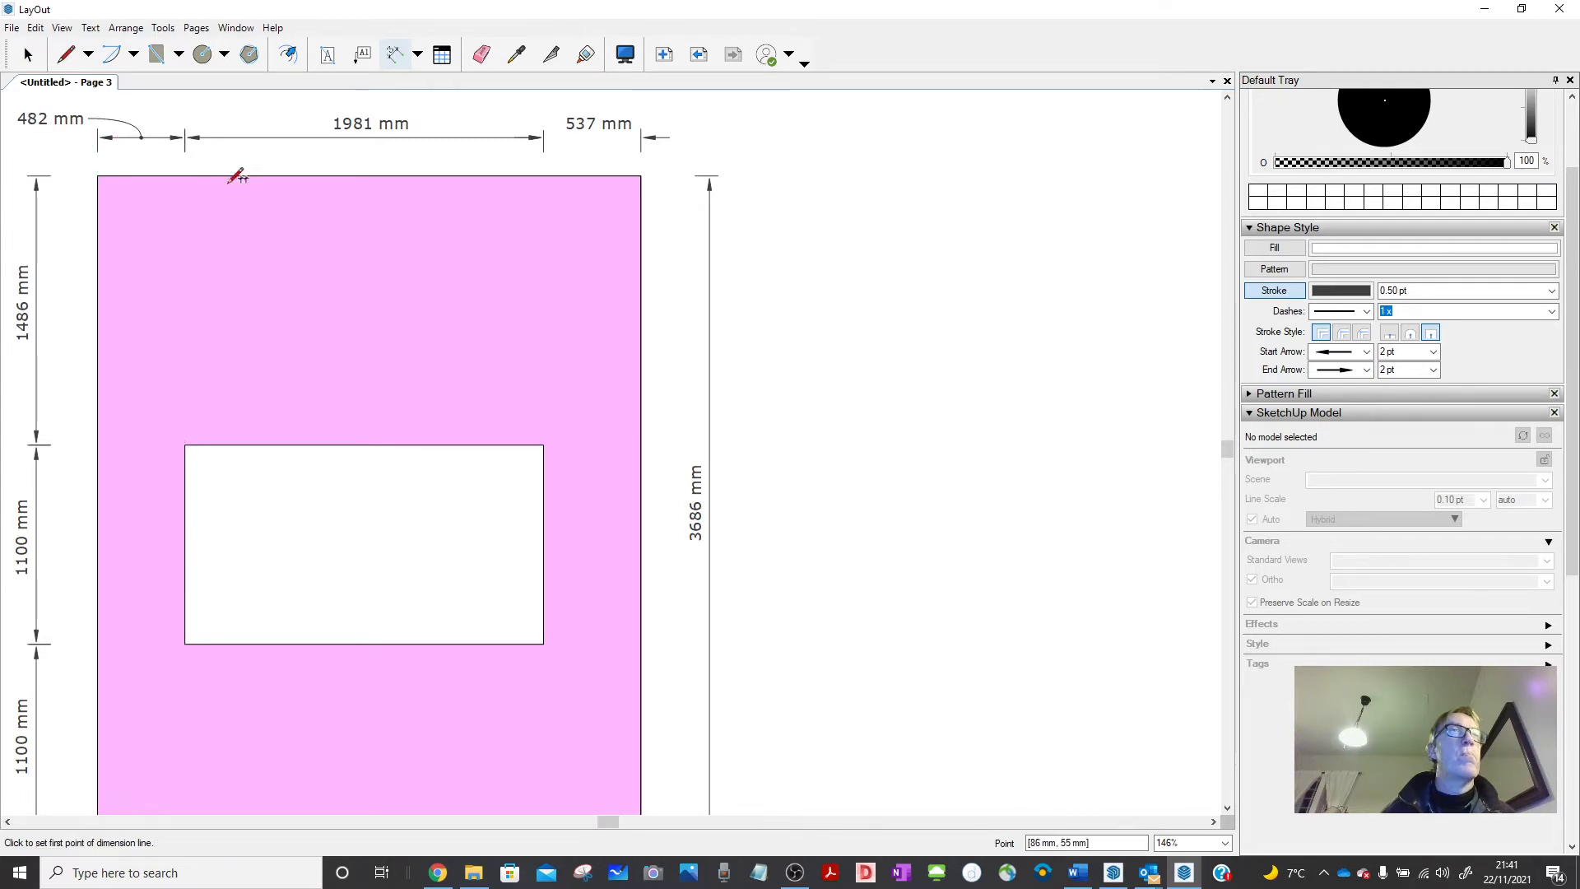
{"action": "scroll", "coordinate": [739, 416], "scroll_direction": "down", "scroll_amount": 5}
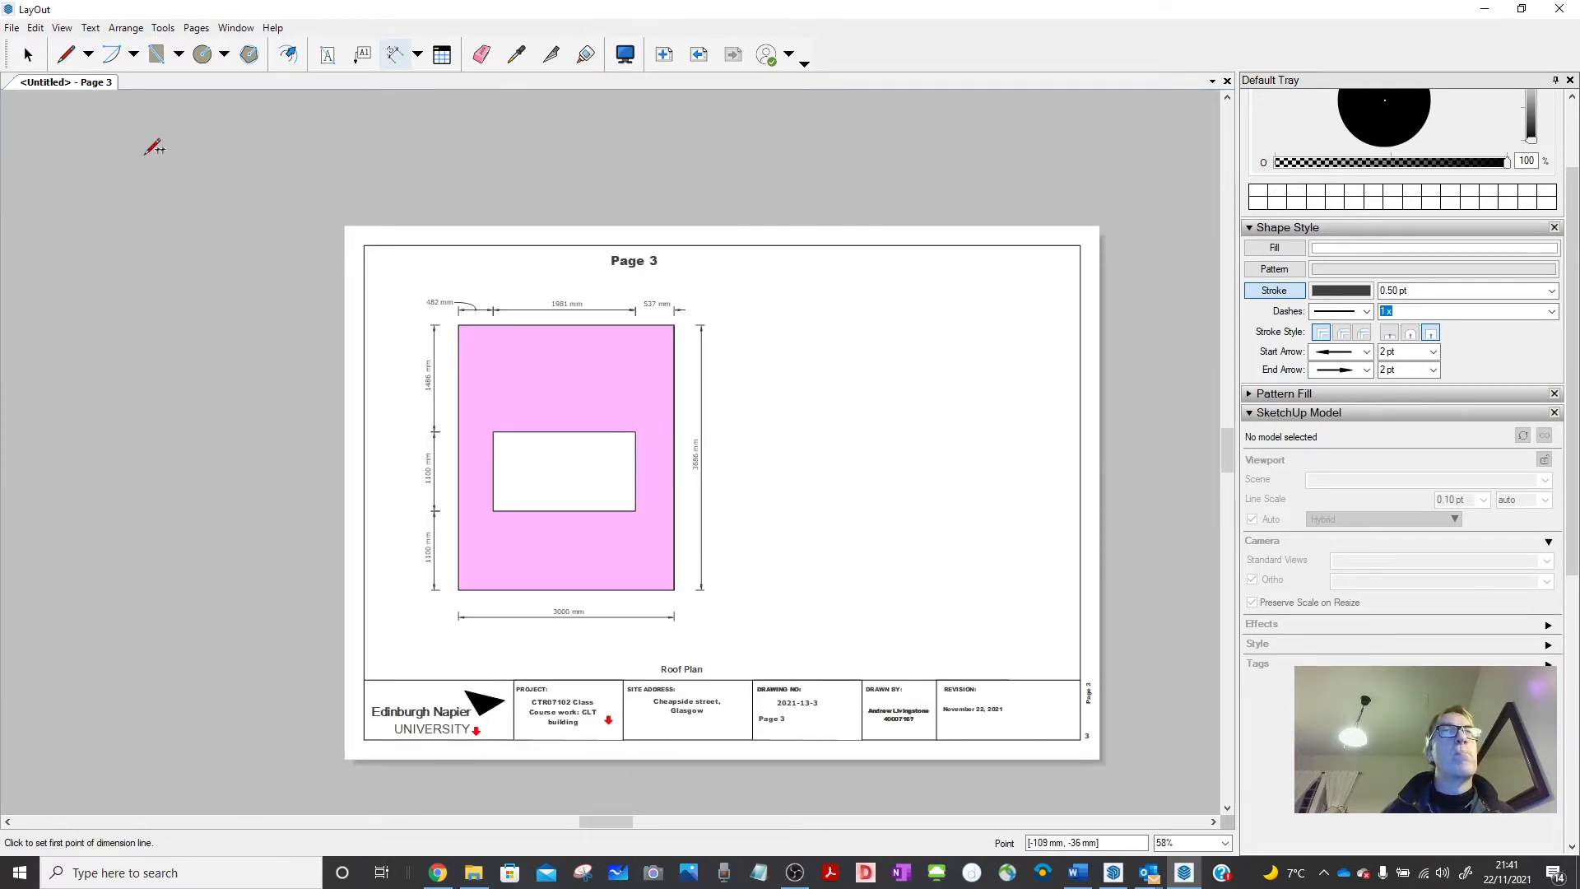
{"action": "left_click", "coordinate": [27, 54]}
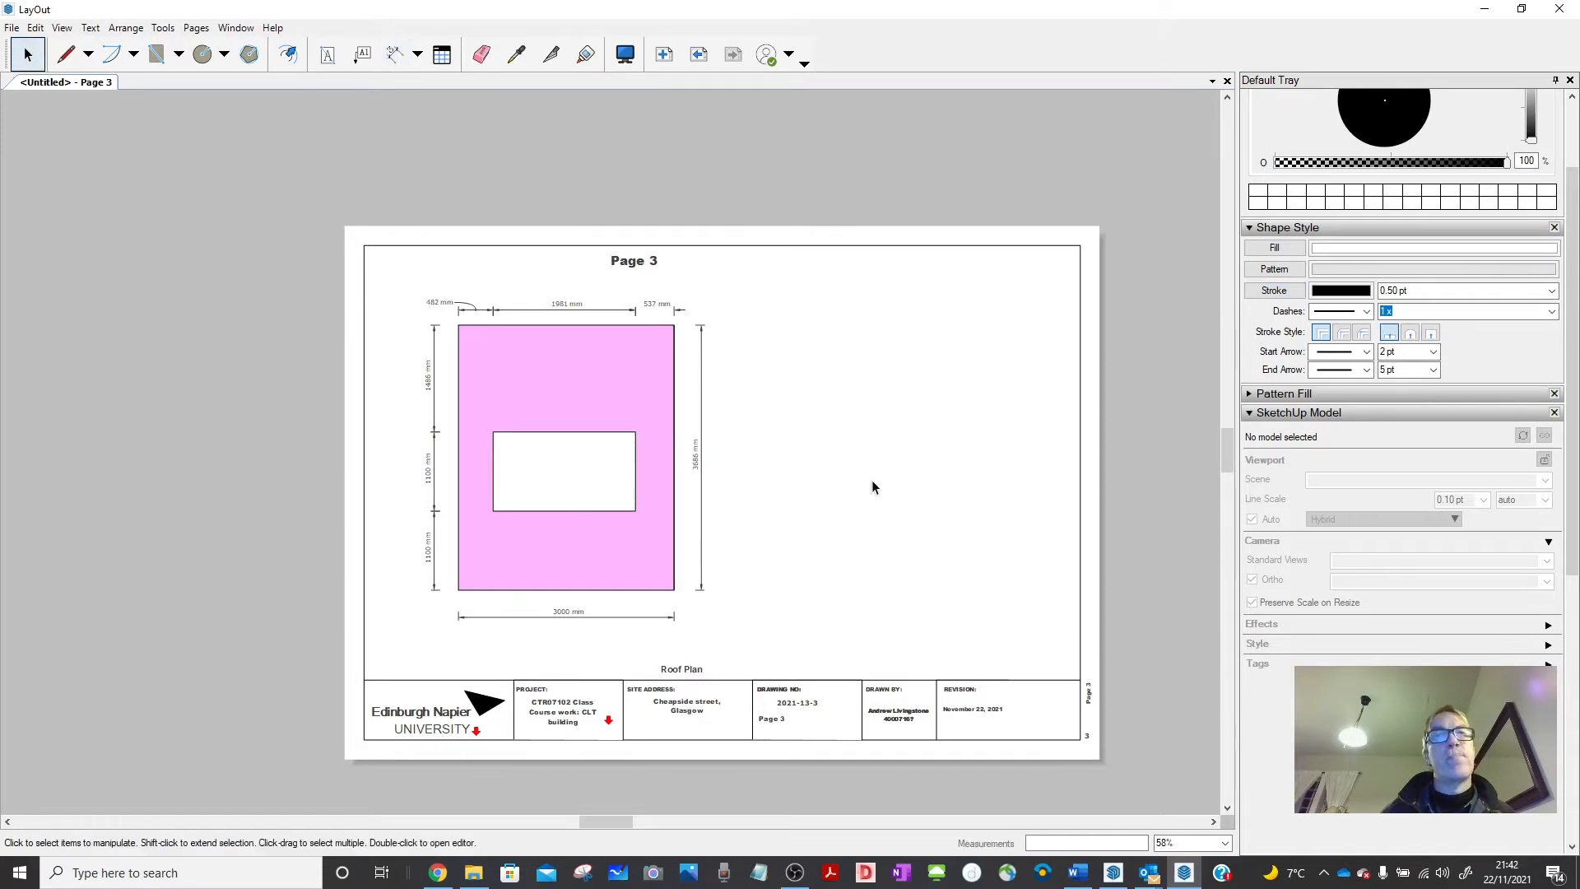
Zoom around Page 3 to review the dimensioned wall, then switch to SketchUp Pro.
{"action": "scroll", "coordinate": [864, 403], "scroll_direction": "up", "scroll_amount": 1}
{"action": "scroll", "coordinate": [736, 379], "scroll_direction": "up", "scroll_amount": 2}
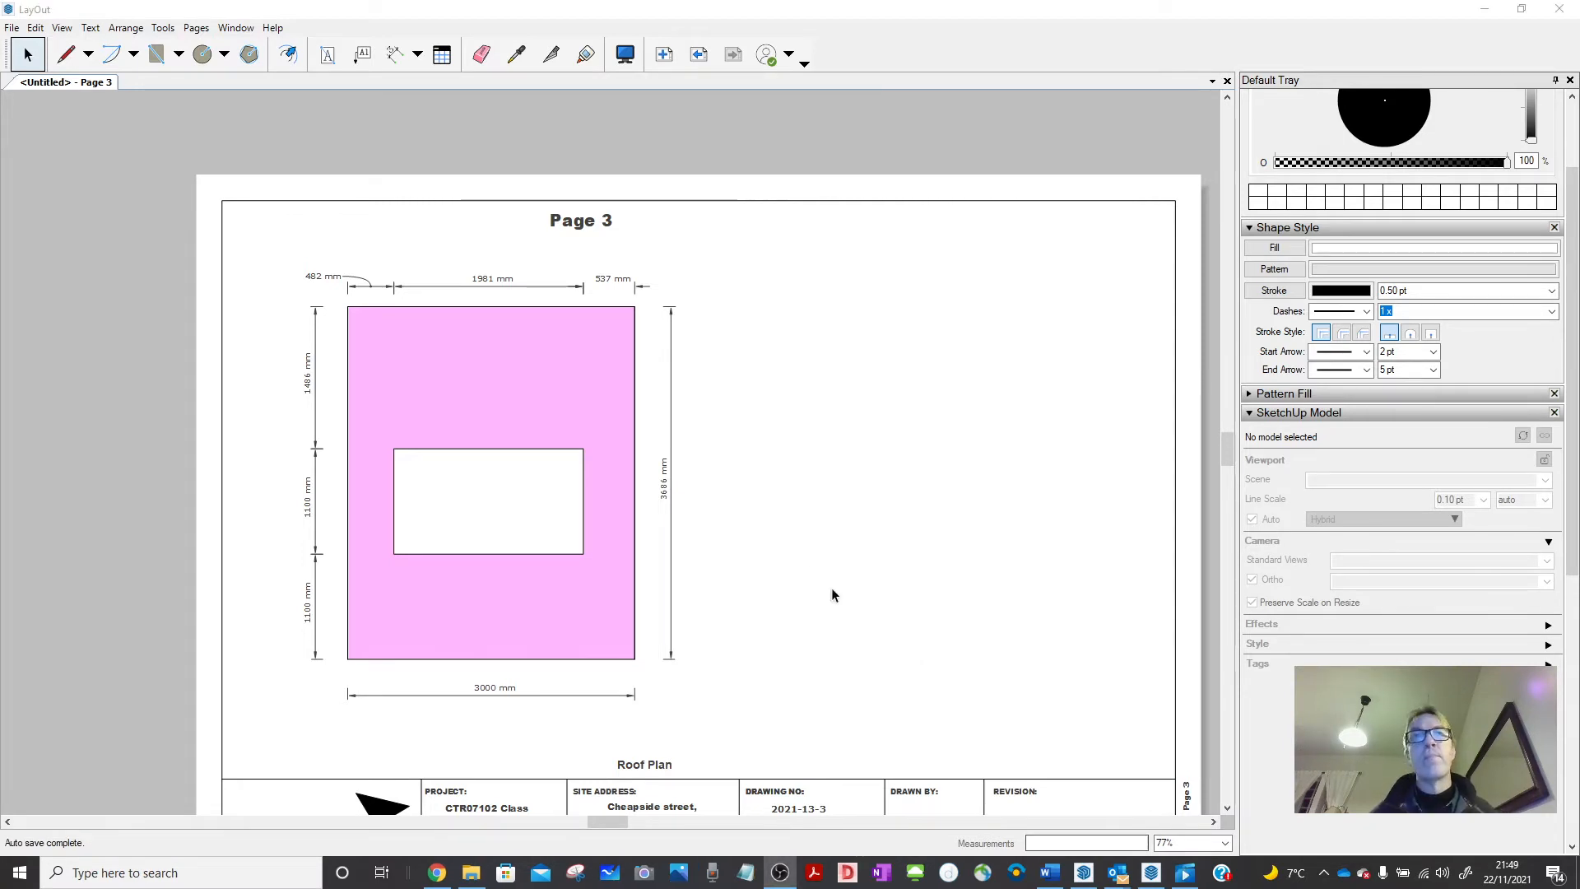
{"action": "scroll", "coordinate": [556, 194], "scroll_direction": "down", "scroll_amount": 4}
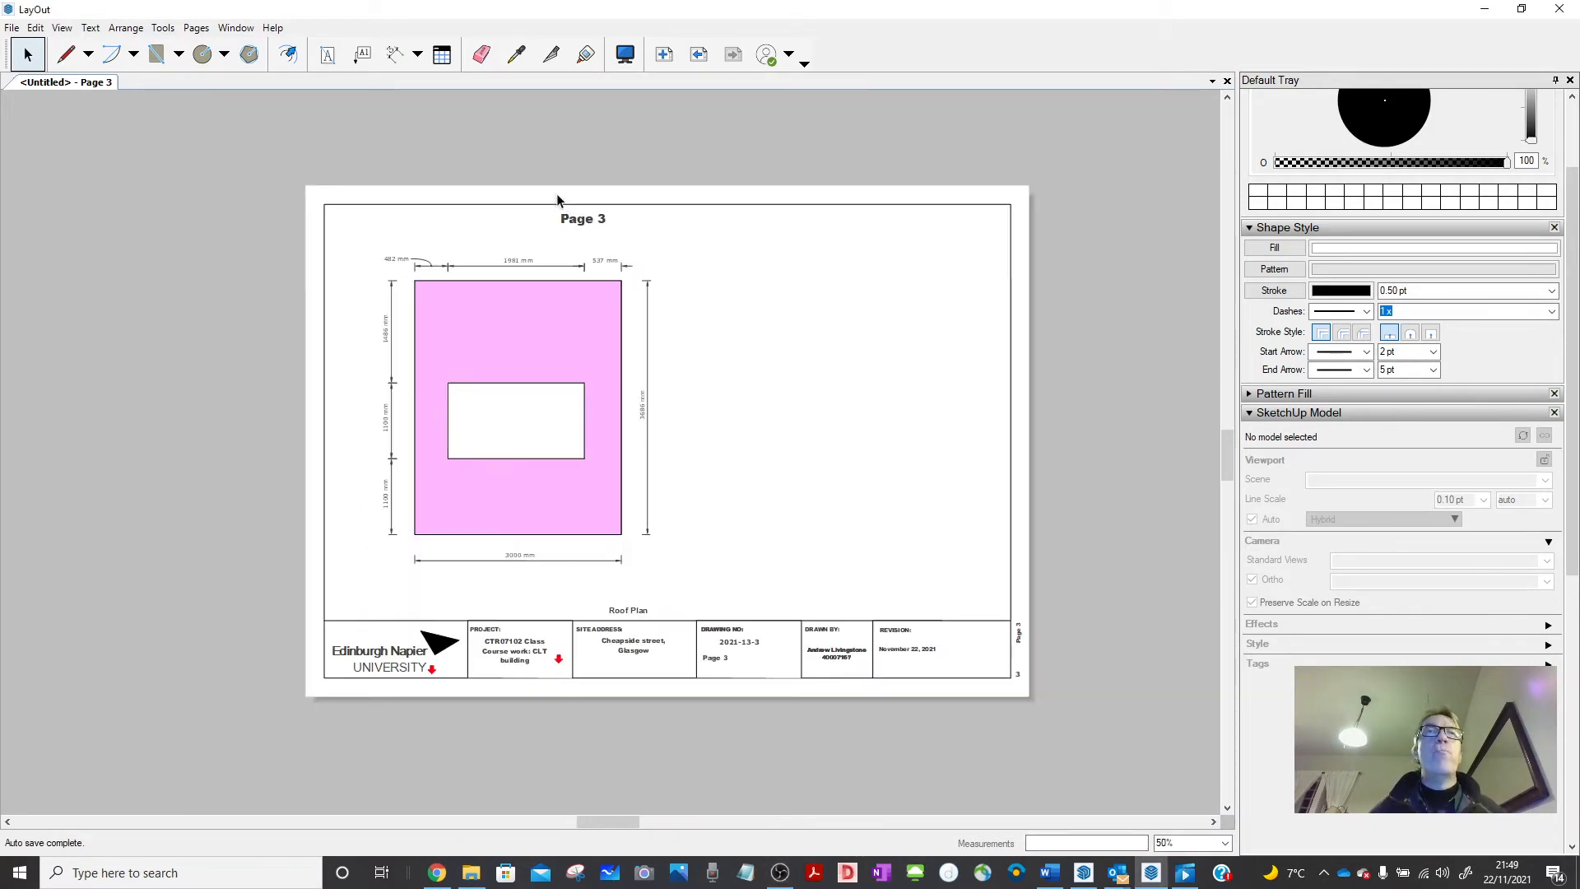
{"action": "scroll", "coordinate": [859, 327], "scroll_direction": "up", "scroll_amount": 2}
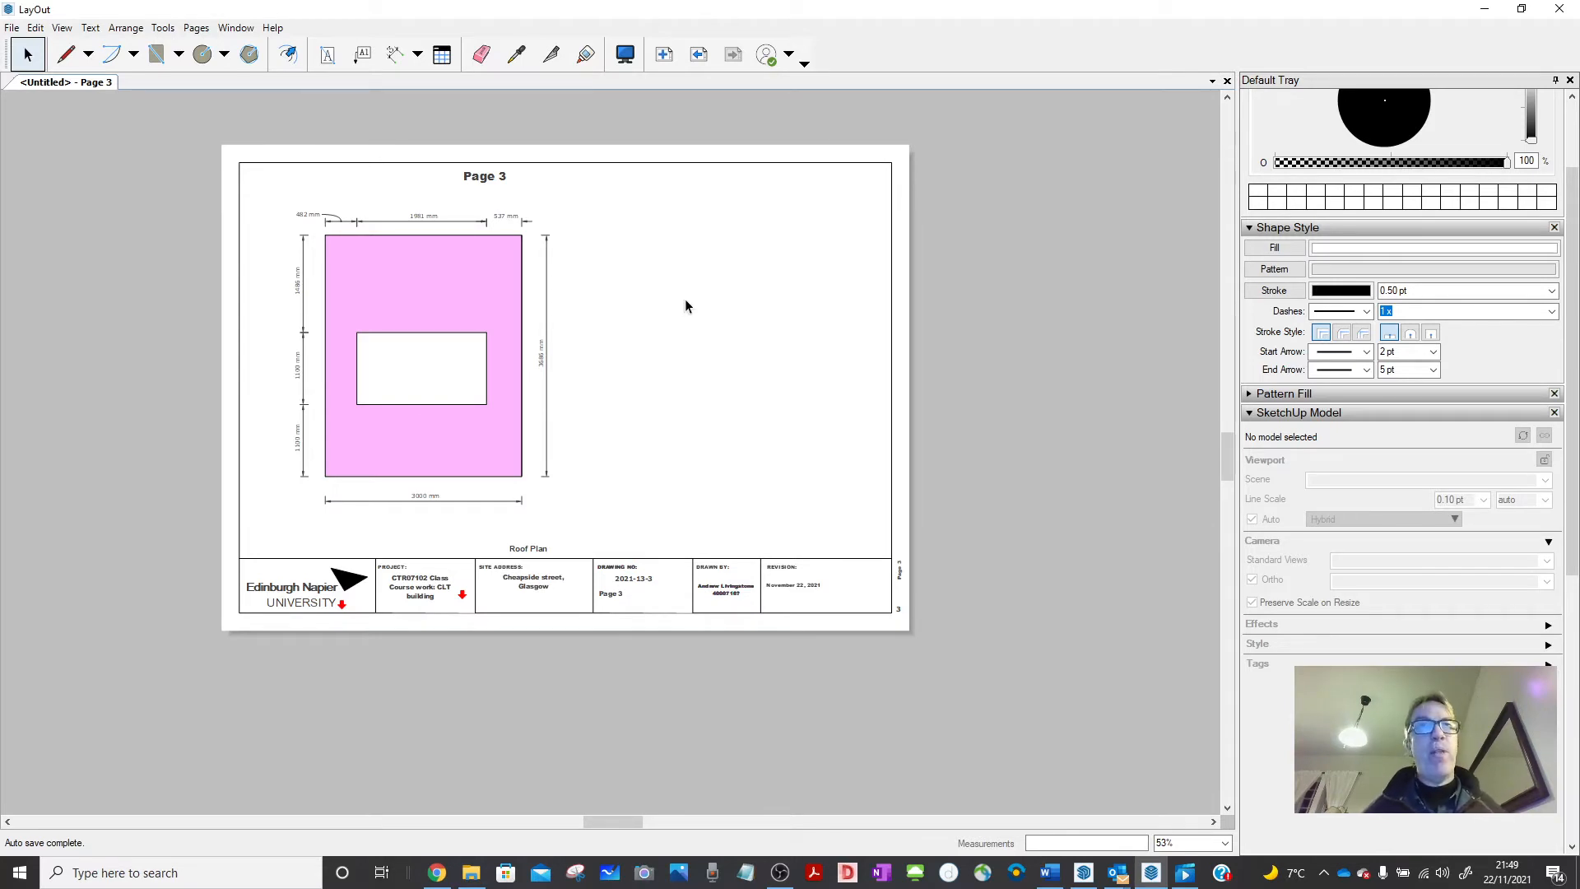
{"action": "scroll", "coordinate": [715, 303], "scroll_direction": "up", "scroll_amount": 3}
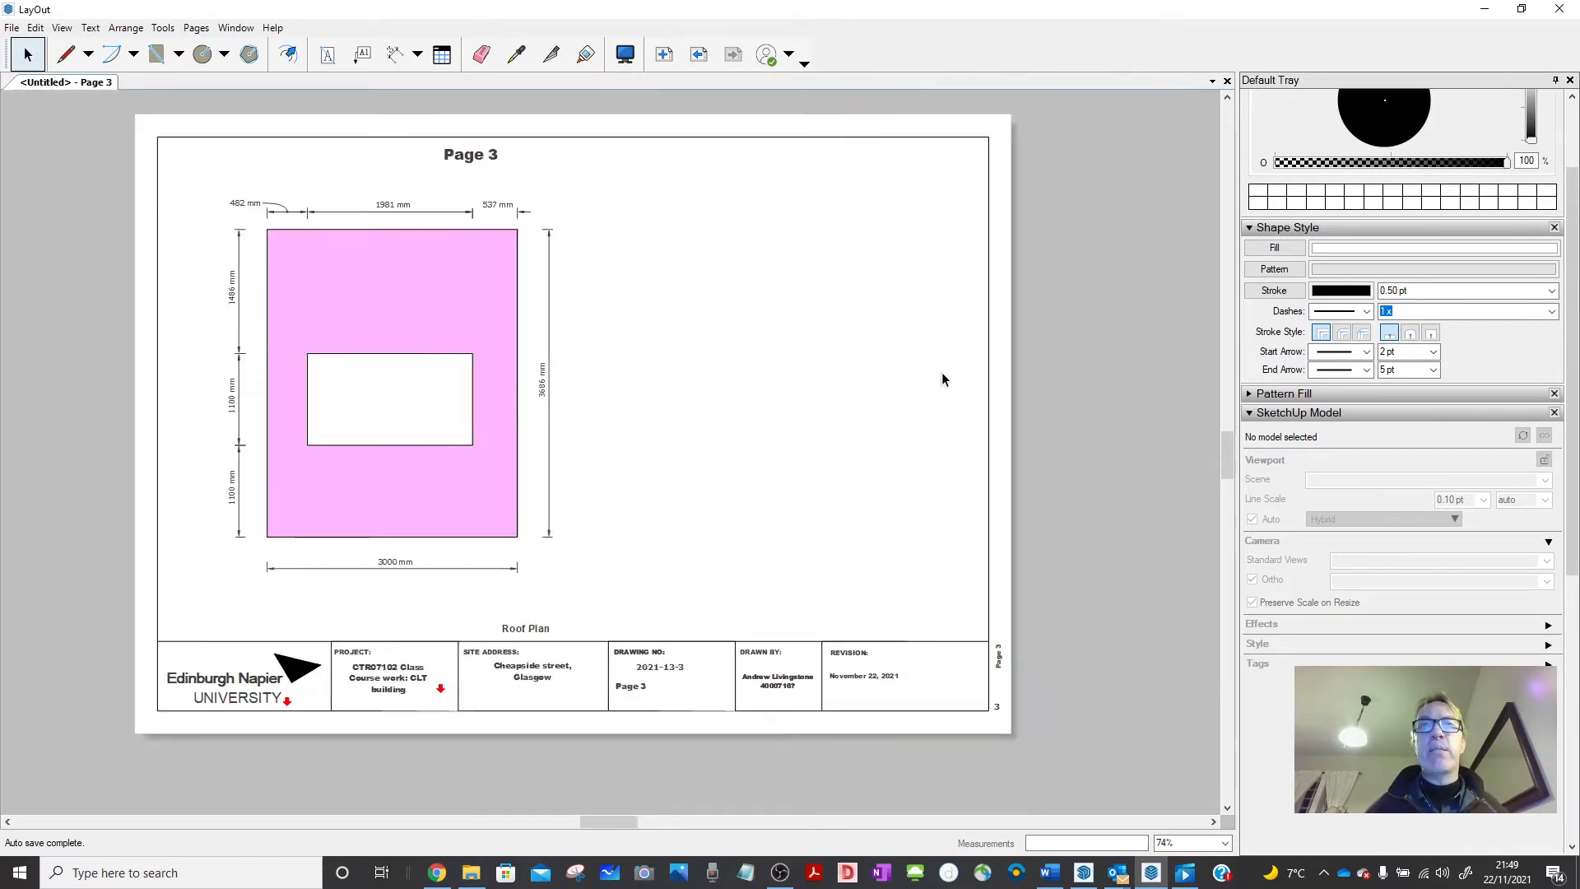
{"action": "scroll", "coordinate": [942, 379], "scroll_direction": "down", "scroll_amount": 2}
{"action": "scroll", "coordinate": [850, 253], "scroll_direction": "up", "scroll_amount": 1}
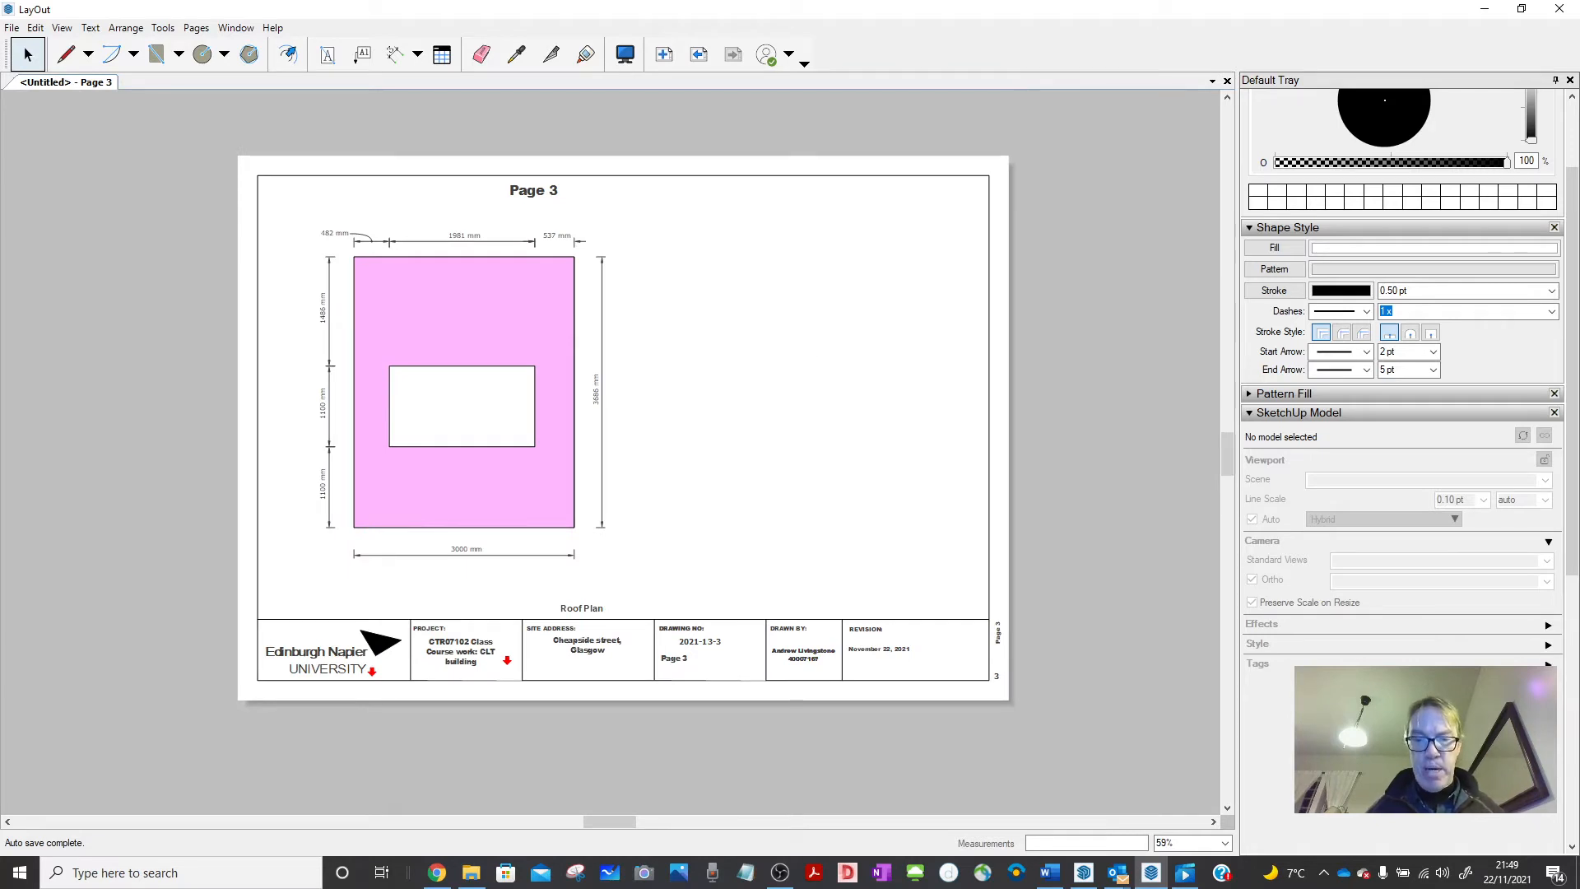
{"action": "key", "text": "alt+Tab"}
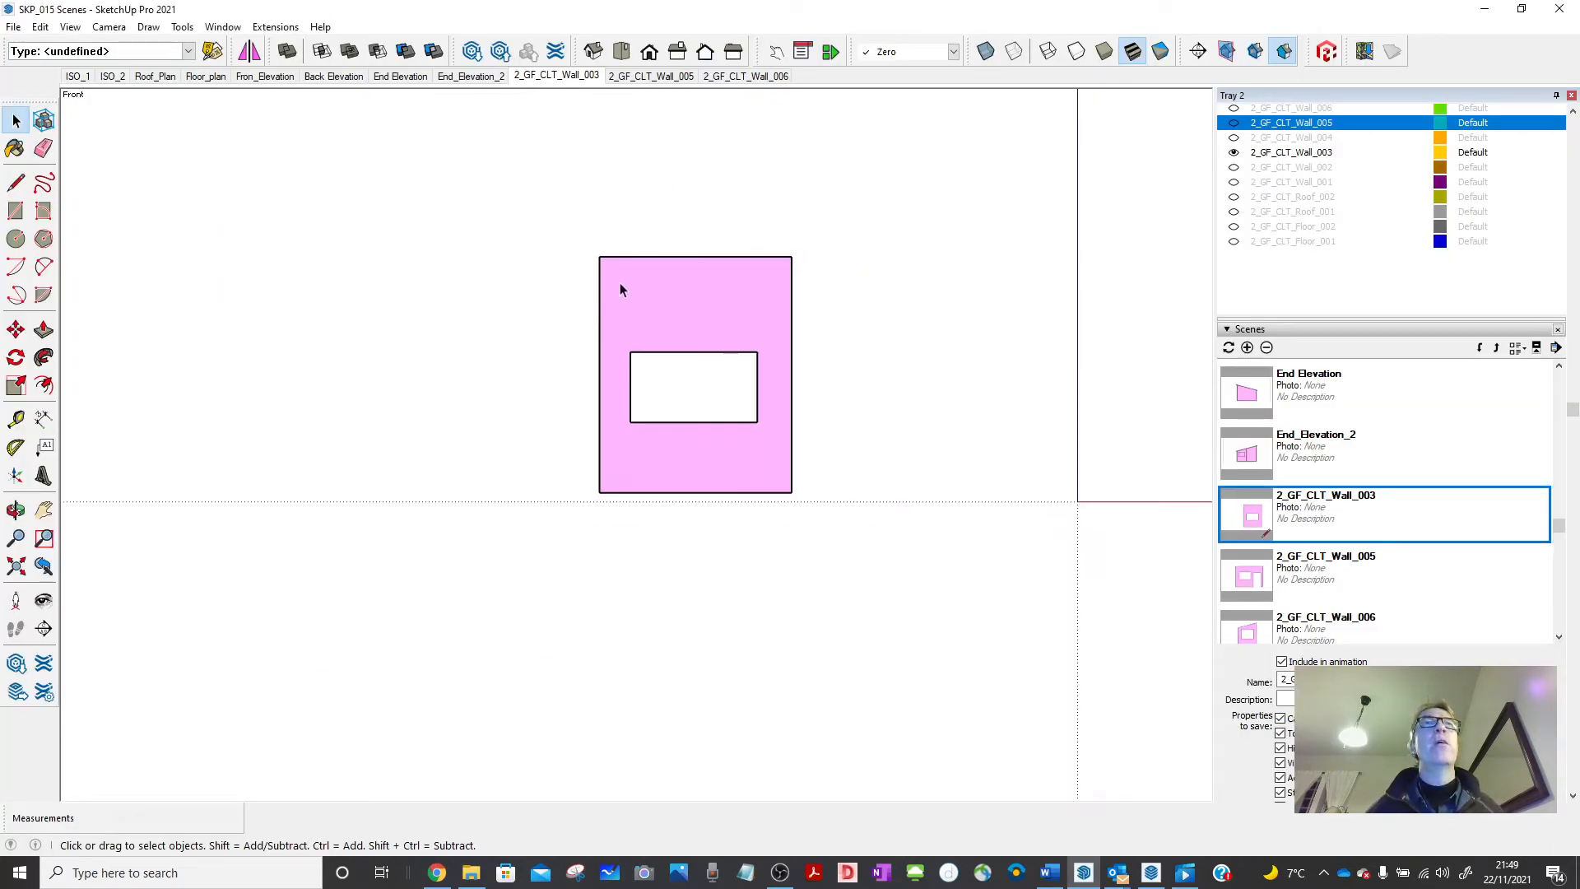
Go to the ISO_1 scene, box-select all the house panels and launch File > Generate Report.
{"action": "middle_click_drag", "start_coordinate": [620, 283], "coordinate": [728, 308]}
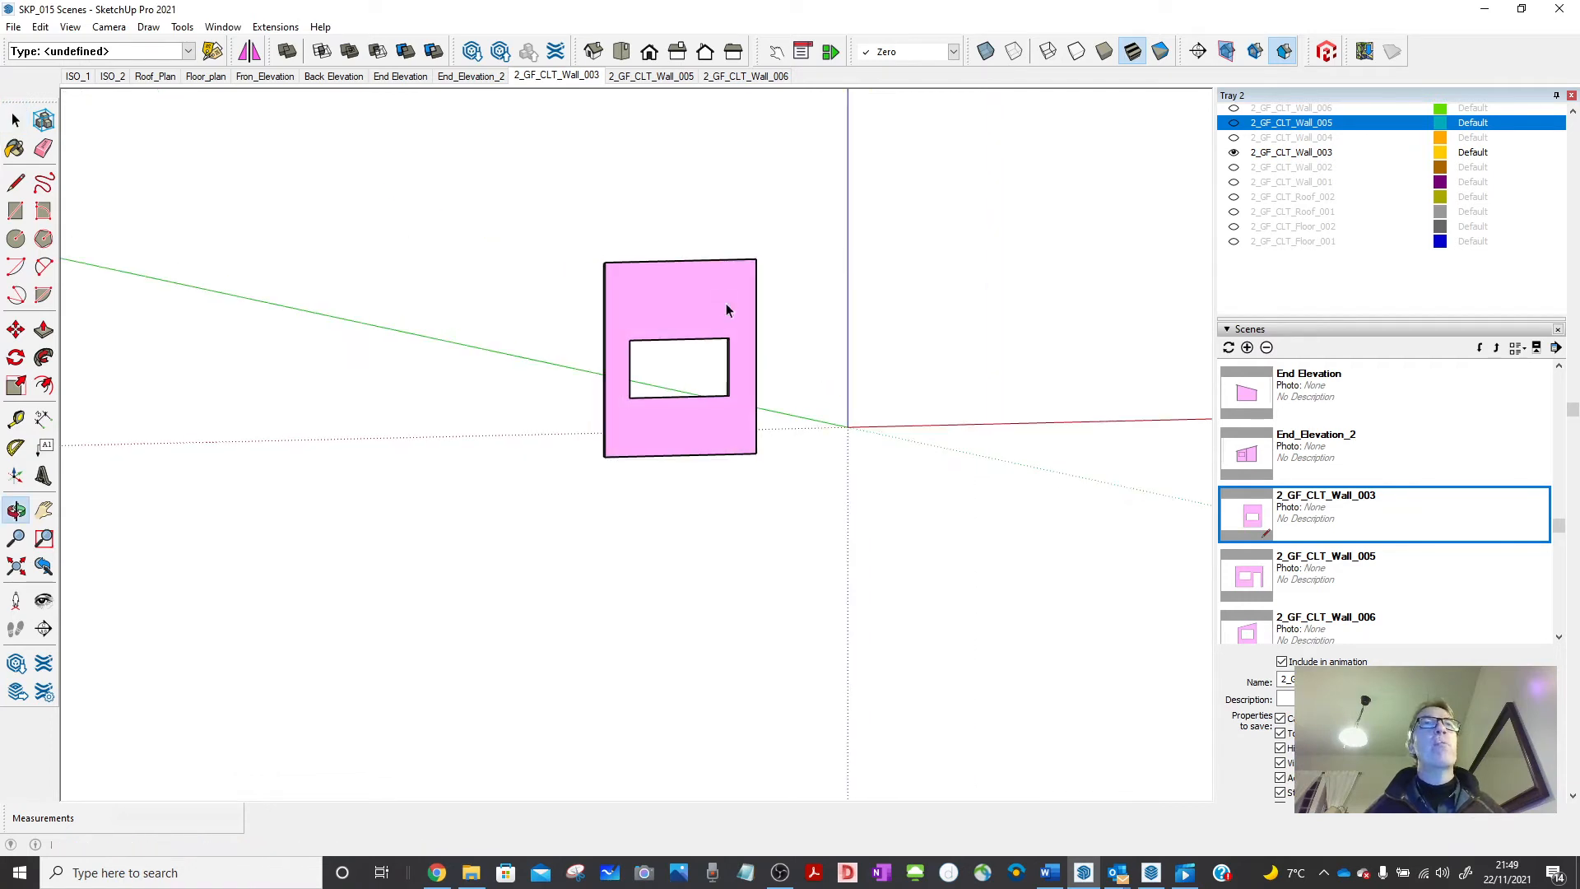
{"action": "left_click", "coordinate": [88, 76]}
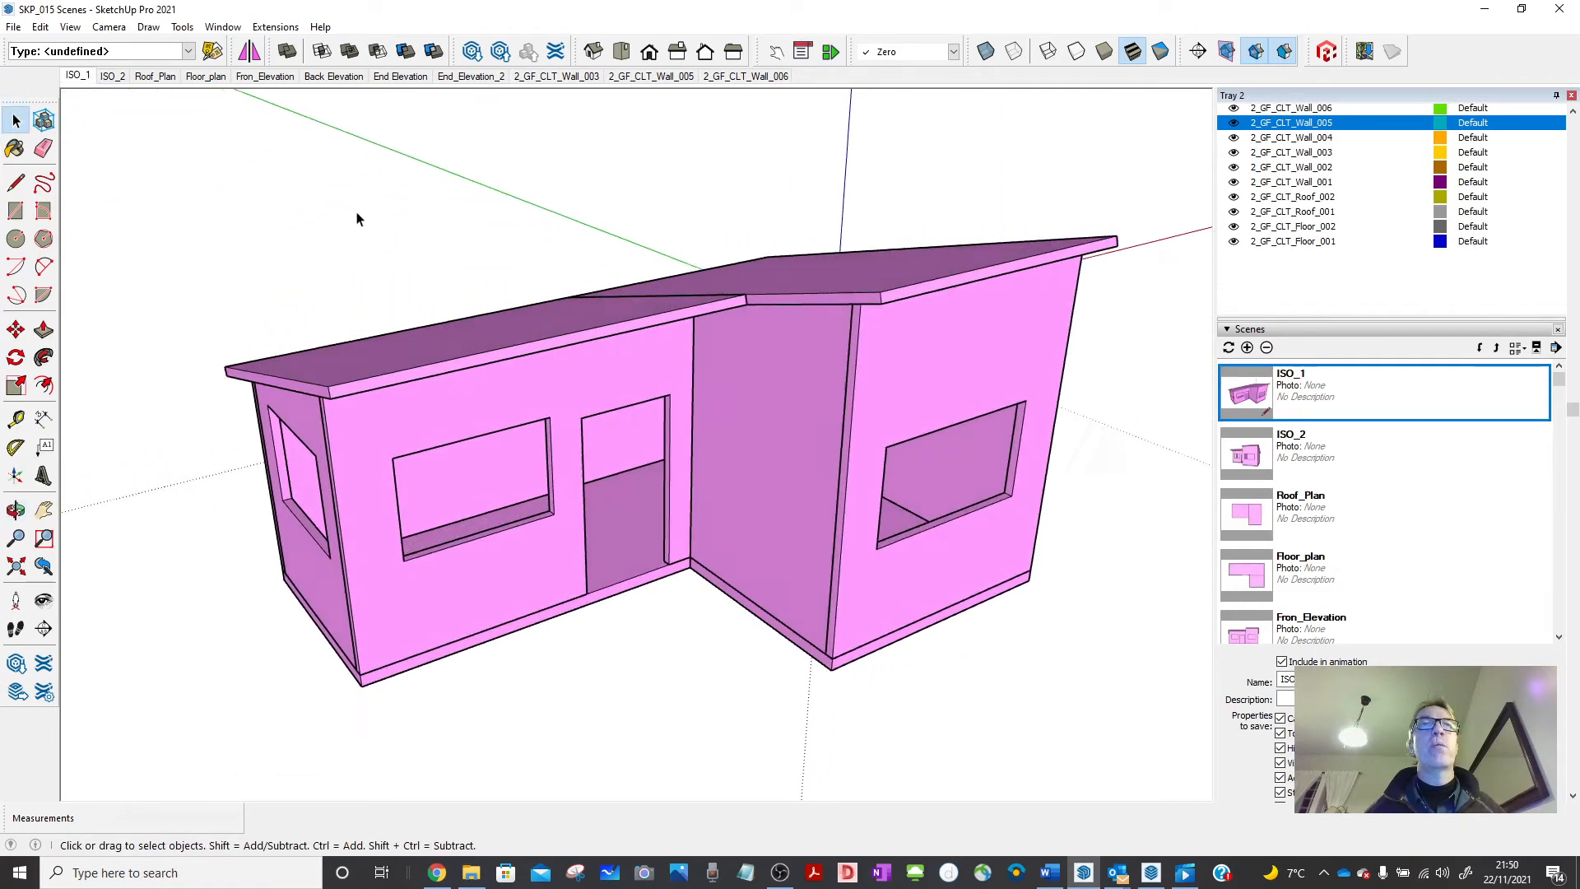
{"action": "scroll", "coordinate": [321, 173], "scroll_direction": "down", "scroll_amount": 3}
{"action": "left_click_drag", "start_coordinate": [198, 105], "coordinate": [941, 582]}
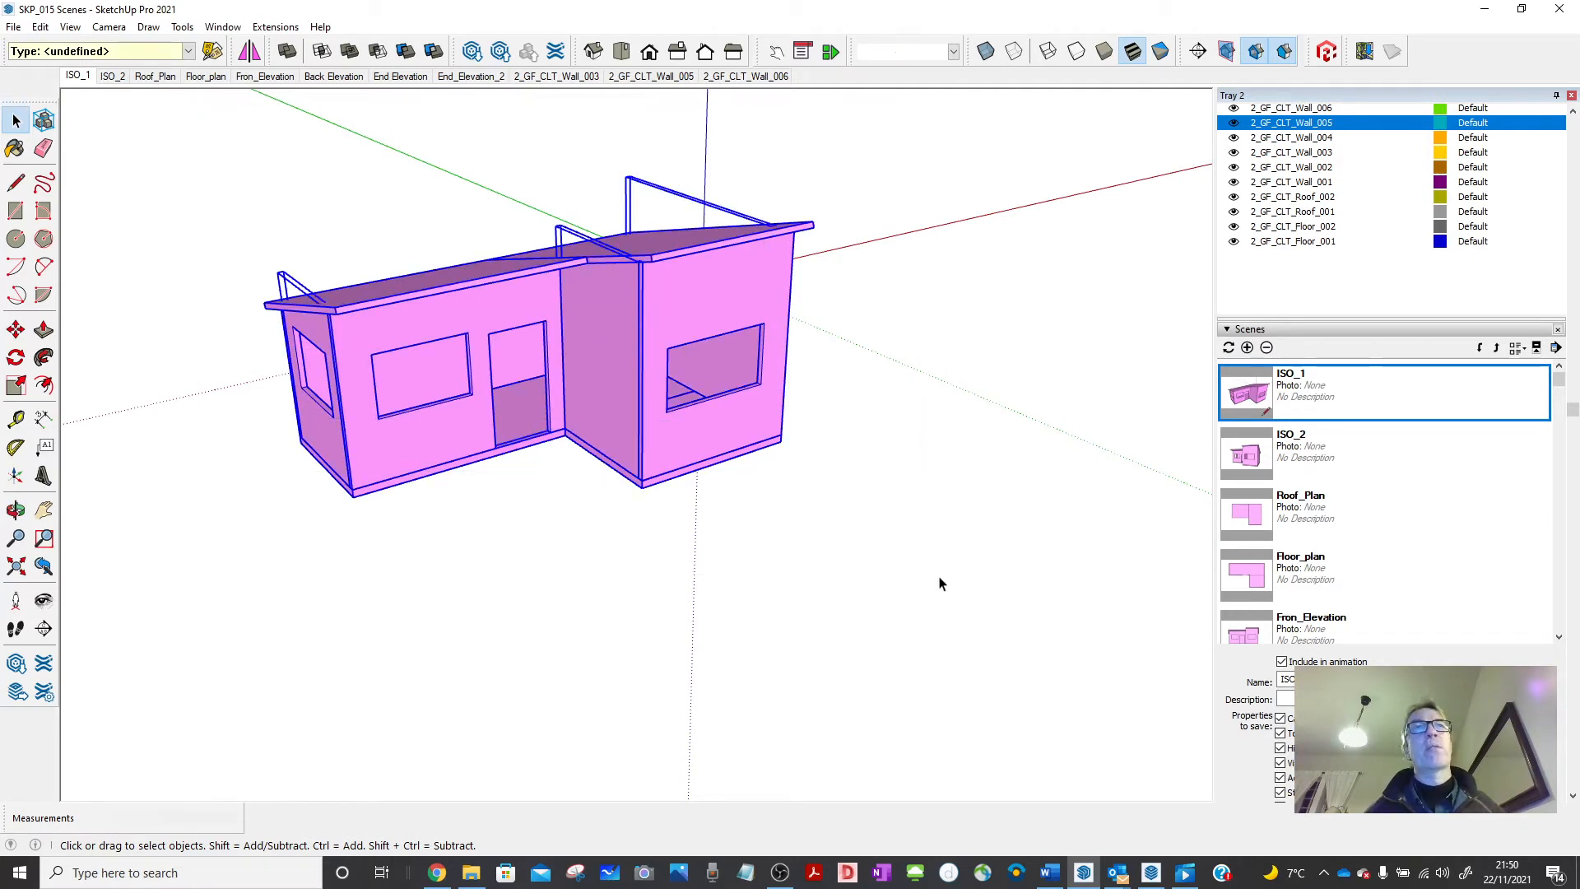
{"action": "left_click", "coordinate": [13, 26]}
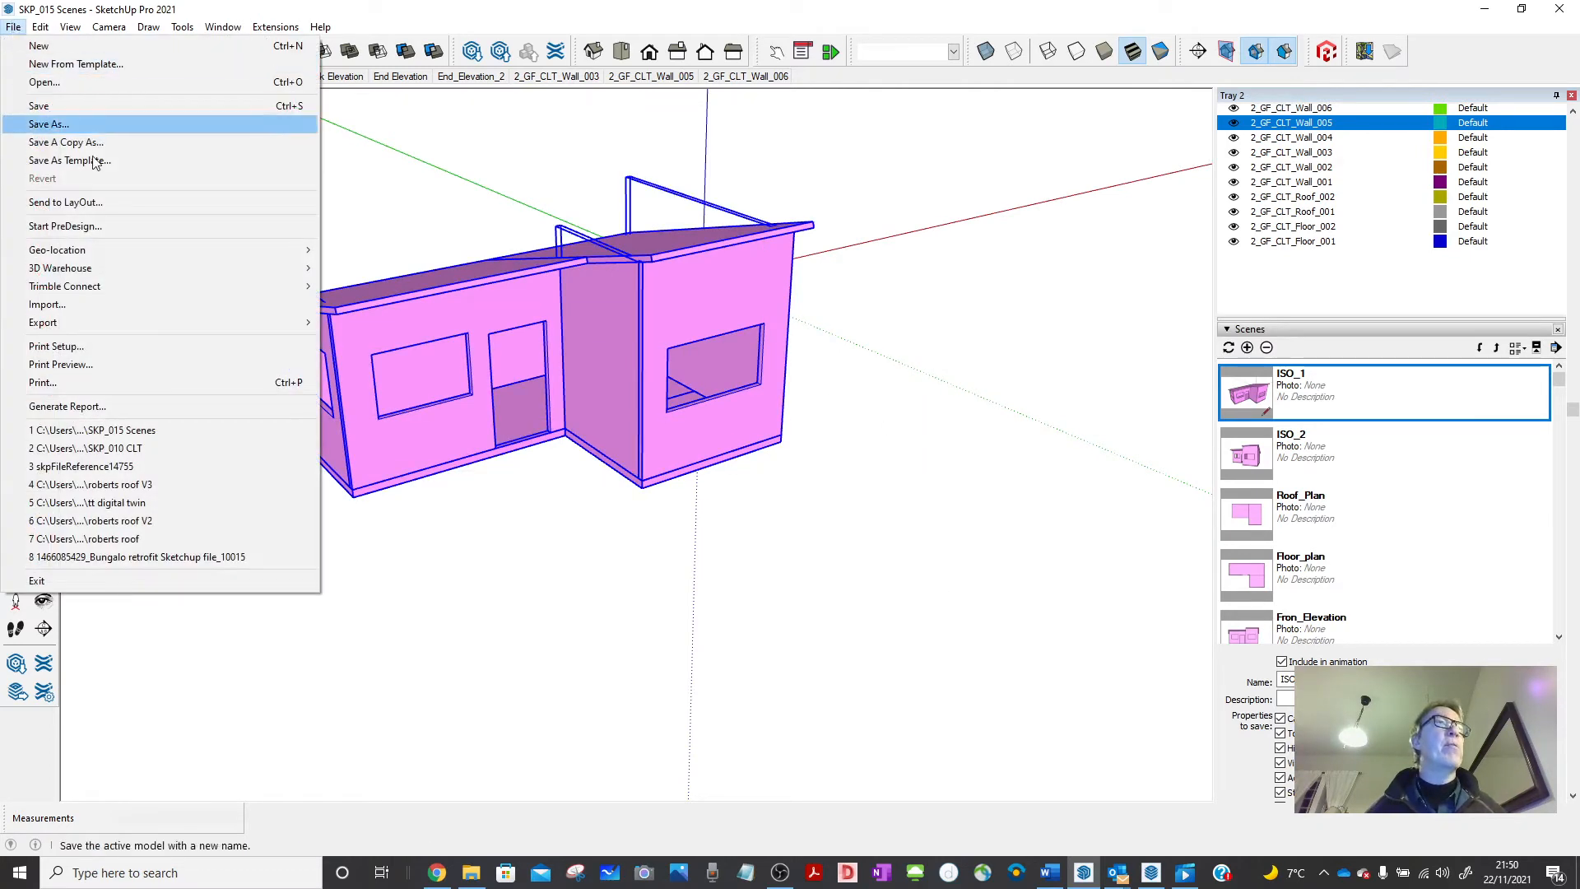
{"action": "left_click", "coordinate": [70, 404]}
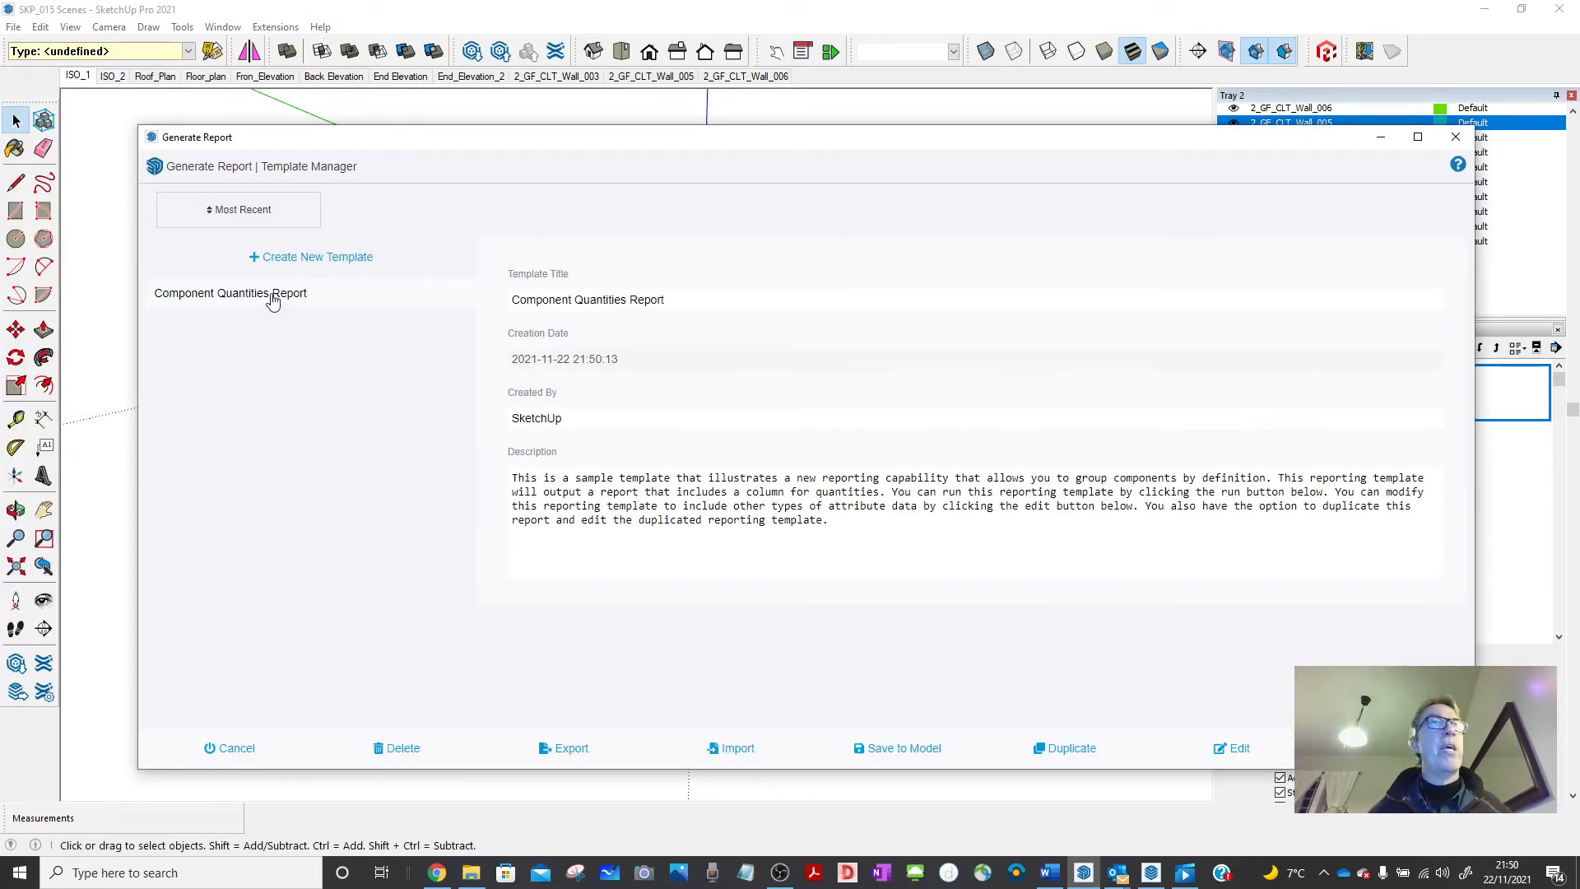
Create a new Current Selection template grouped by Tag with Entity Volume and dyc:p_mean columns.
{"action": "left_click", "coordinate": [293, 259]}
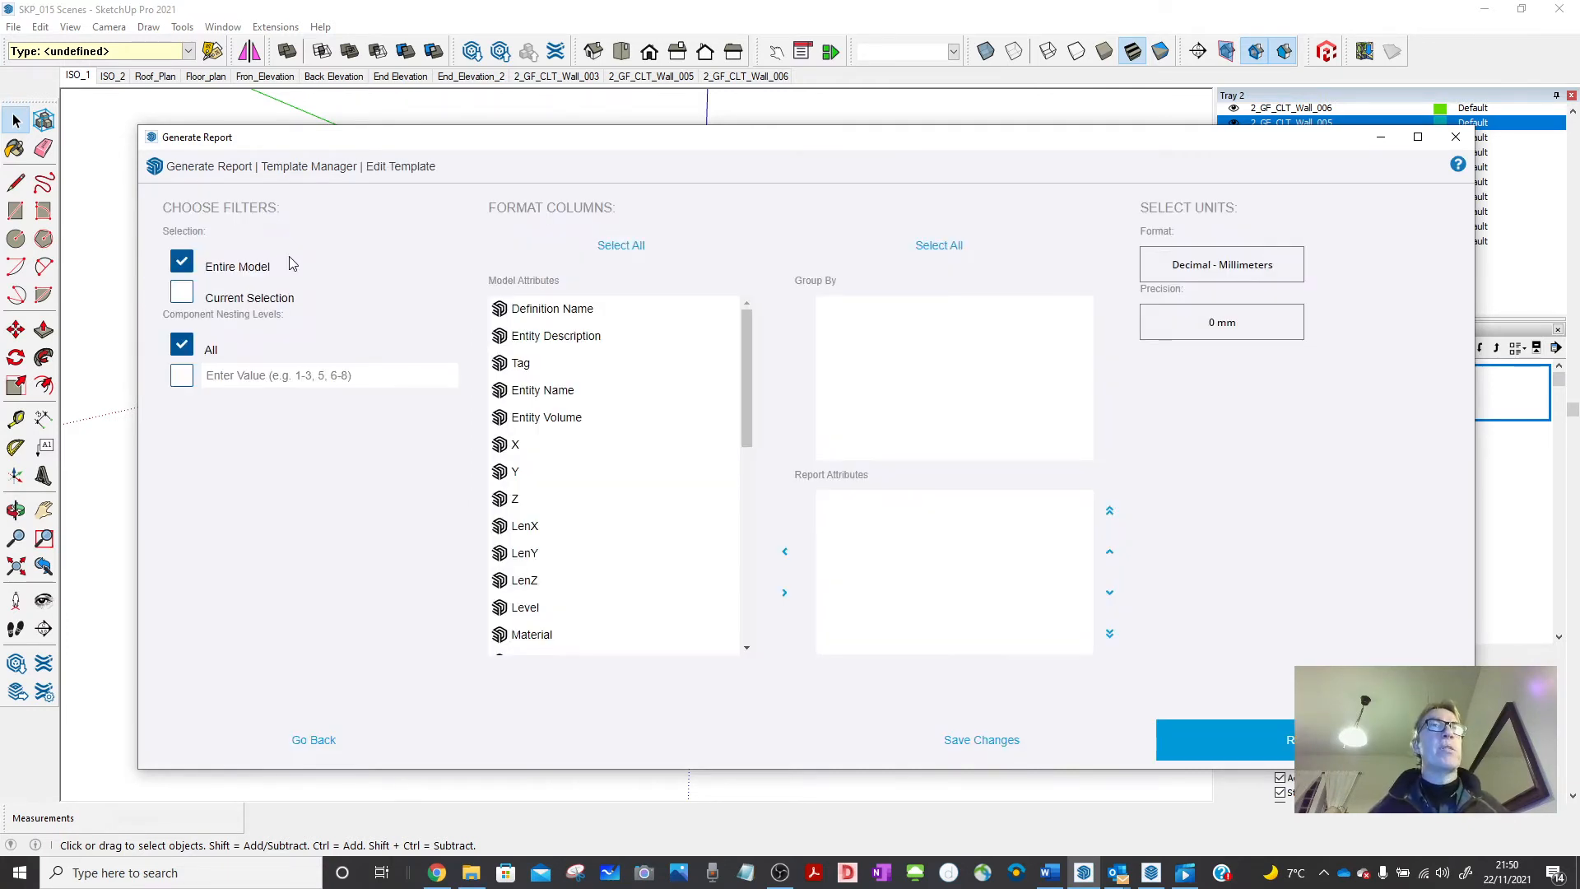
{"action": "left_click", "coordinate": [182, 294]}
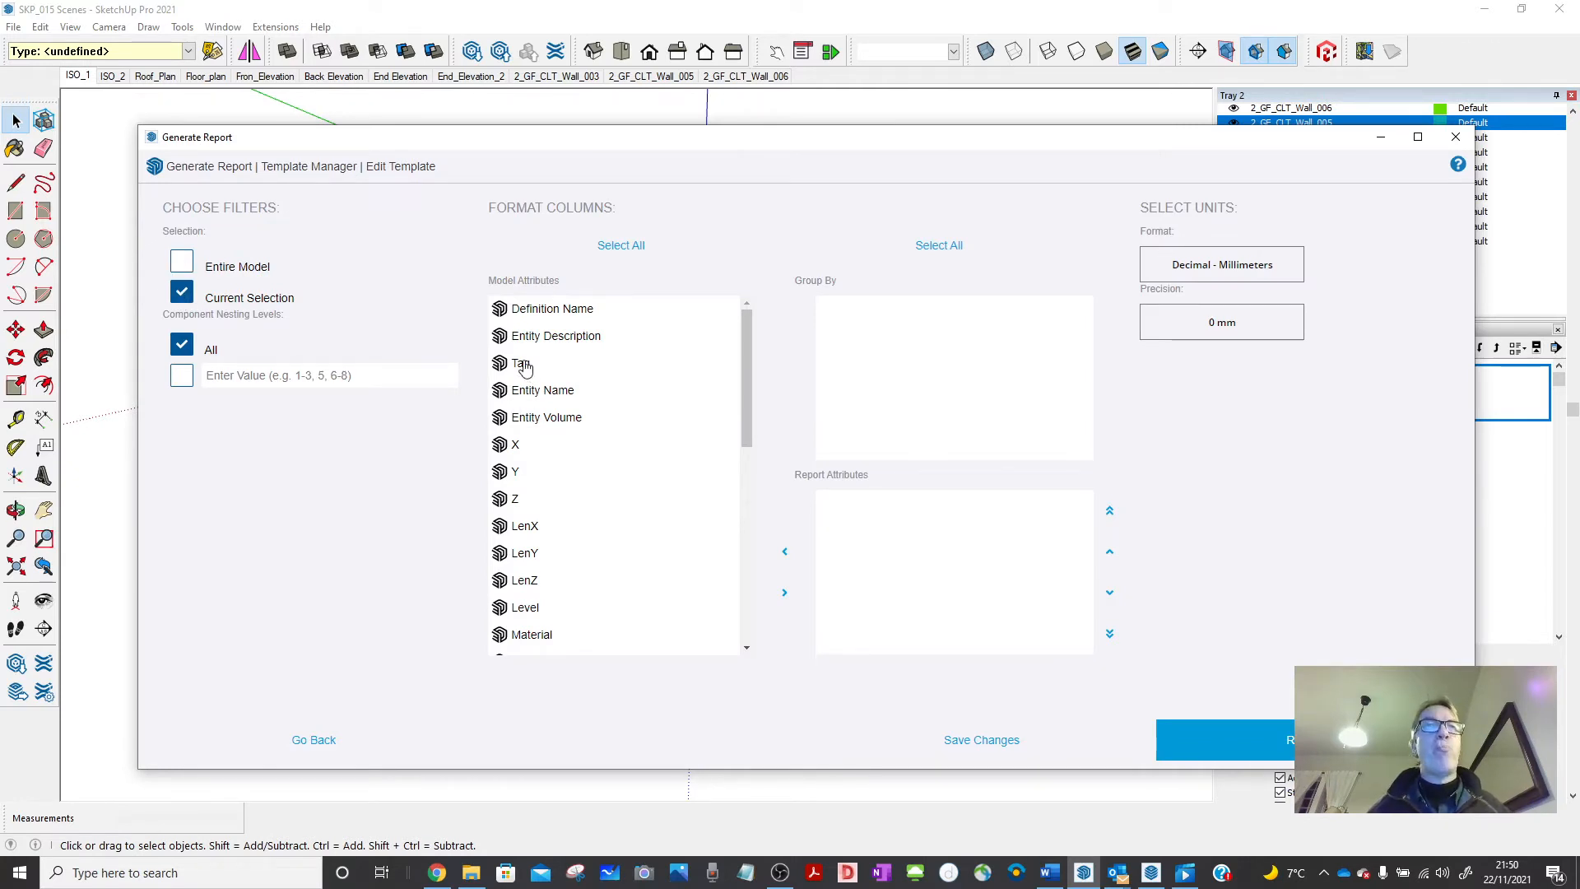
{"action": "left_click_drag", "start_coordinate": [524, 367], "coordinate": [931, 360]}
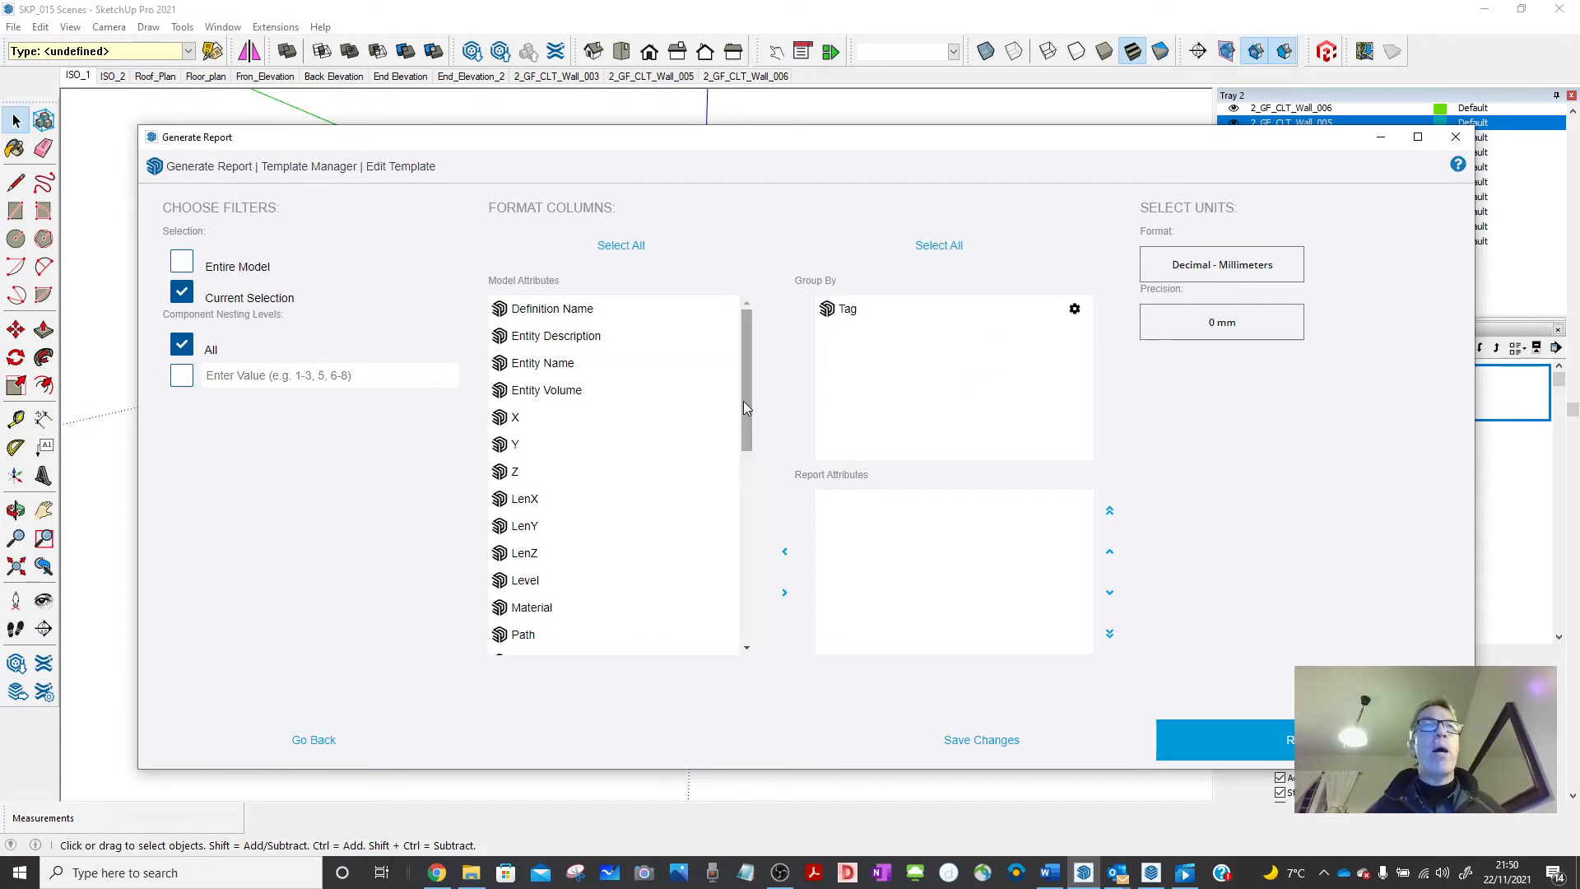
{"action": "left_click_drag", "start_coordinate": [570, 393], "coordinate": [877, 533]}
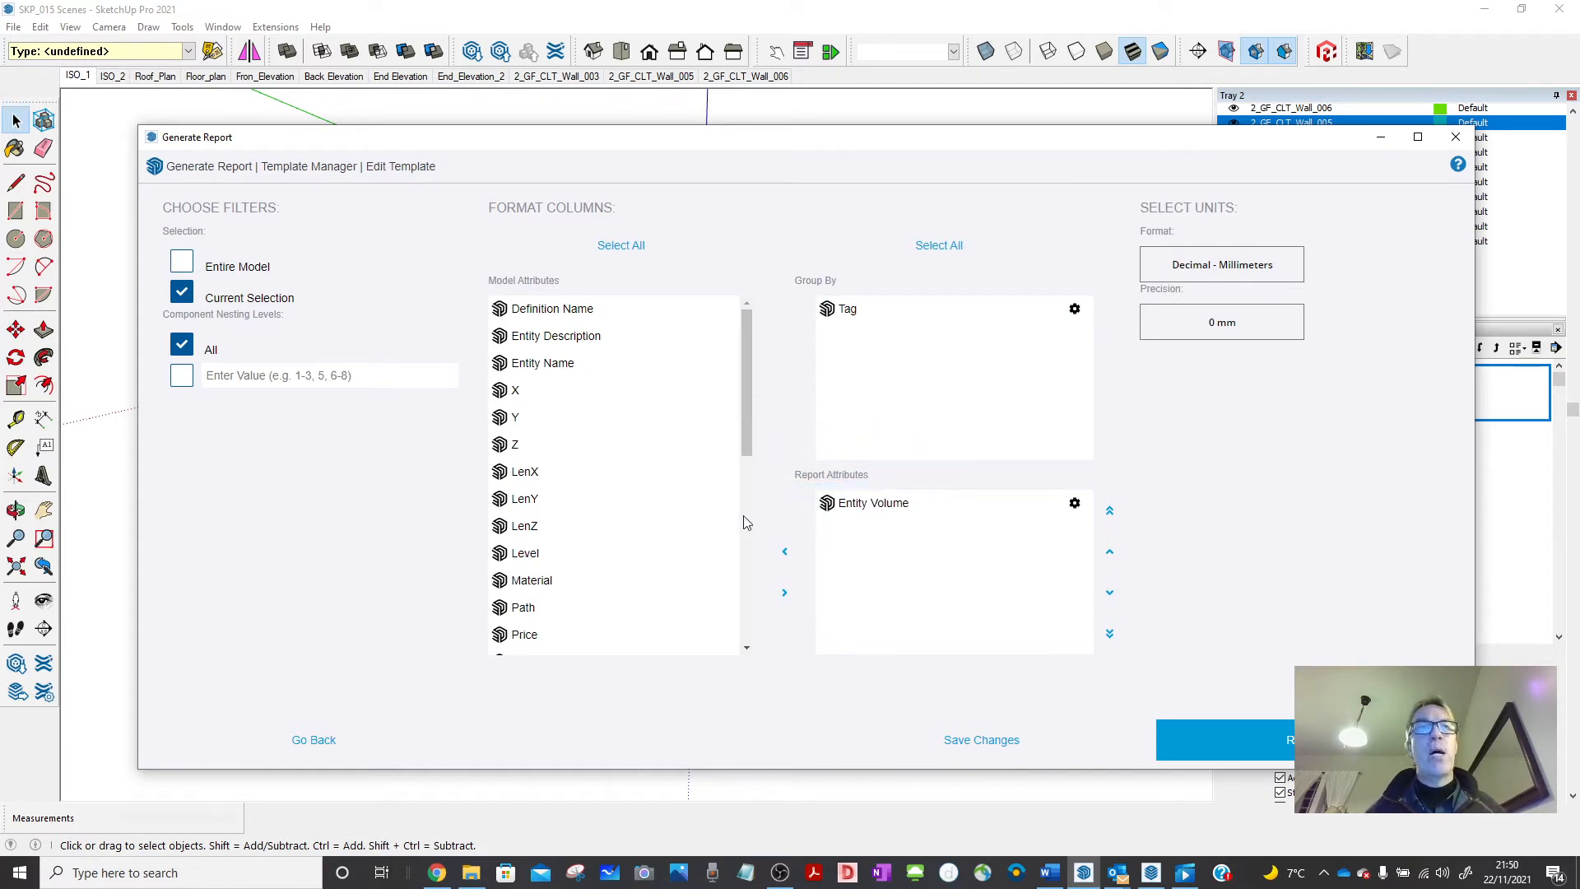
{"action": "left_click_drag", "start_coordinate": [742, 407], "coordinate": [737, 568]}
{"action": "left_click_drag", "start_coordinate": [553, 527], "coordinate": [882, 554]}
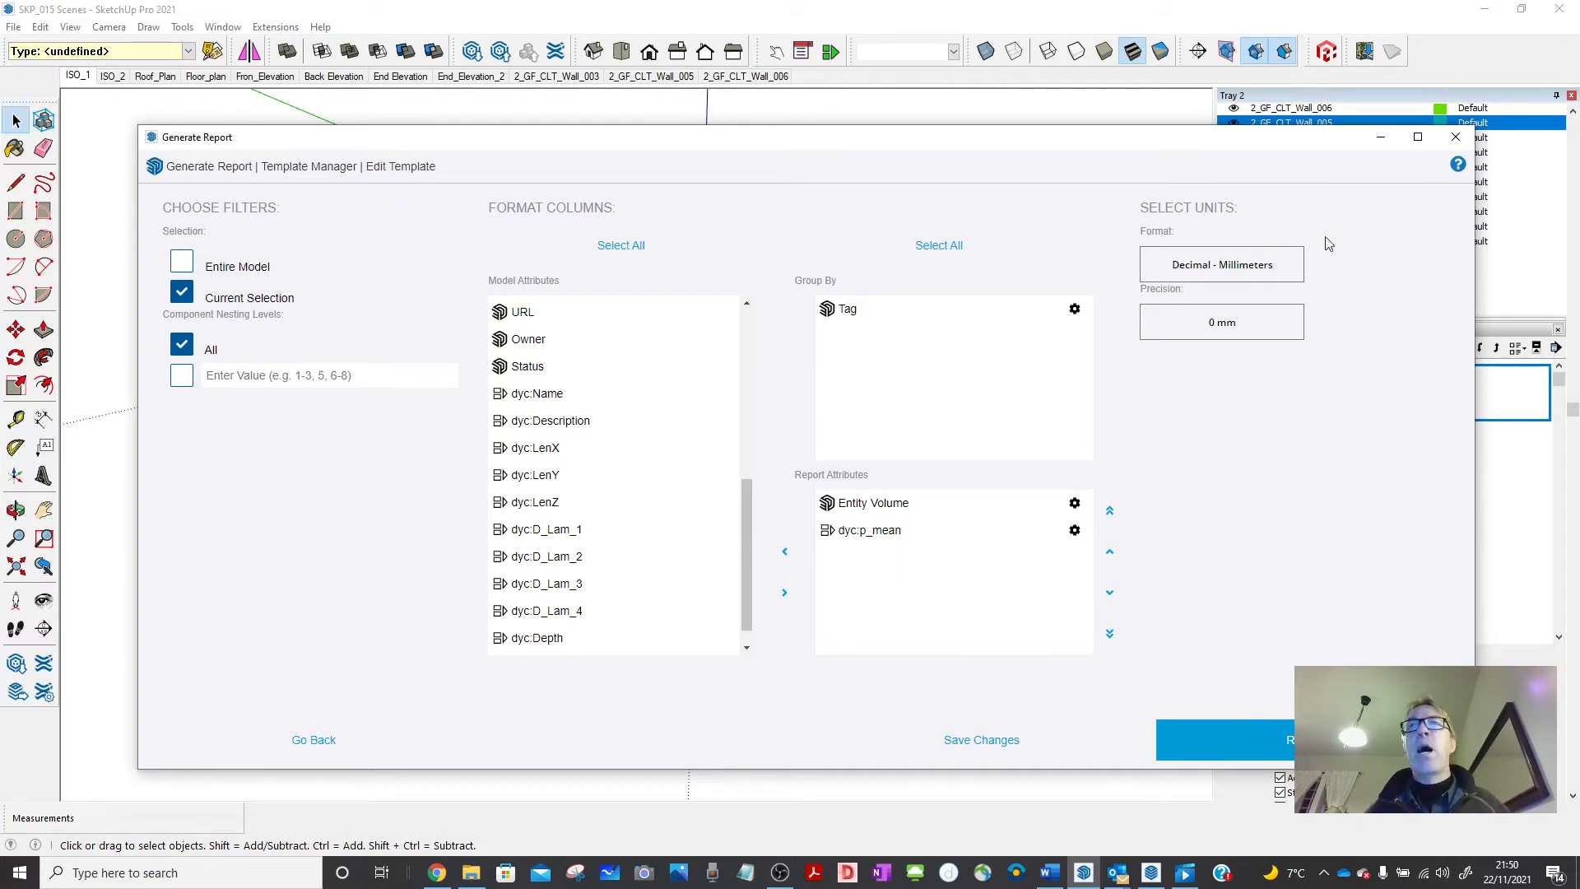
Use Decimal - Meters format at 0.000000 m precision and generate the report.
{"action": "left_click", "coordinate": [1214, 277]}
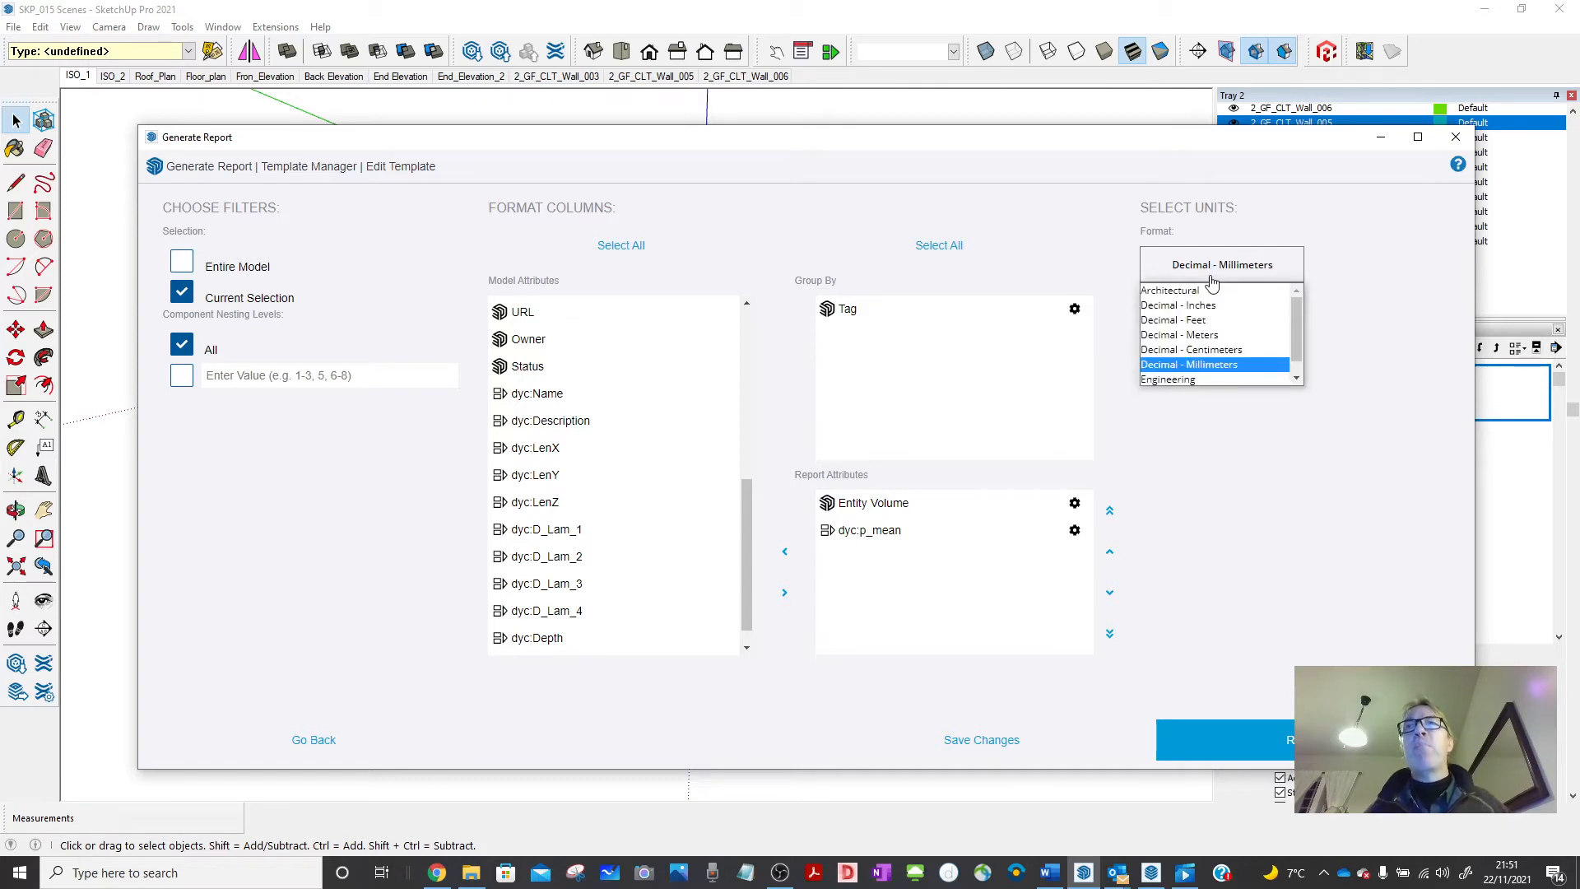
{"action": "left_click", "coordinate": [1205, 335]}
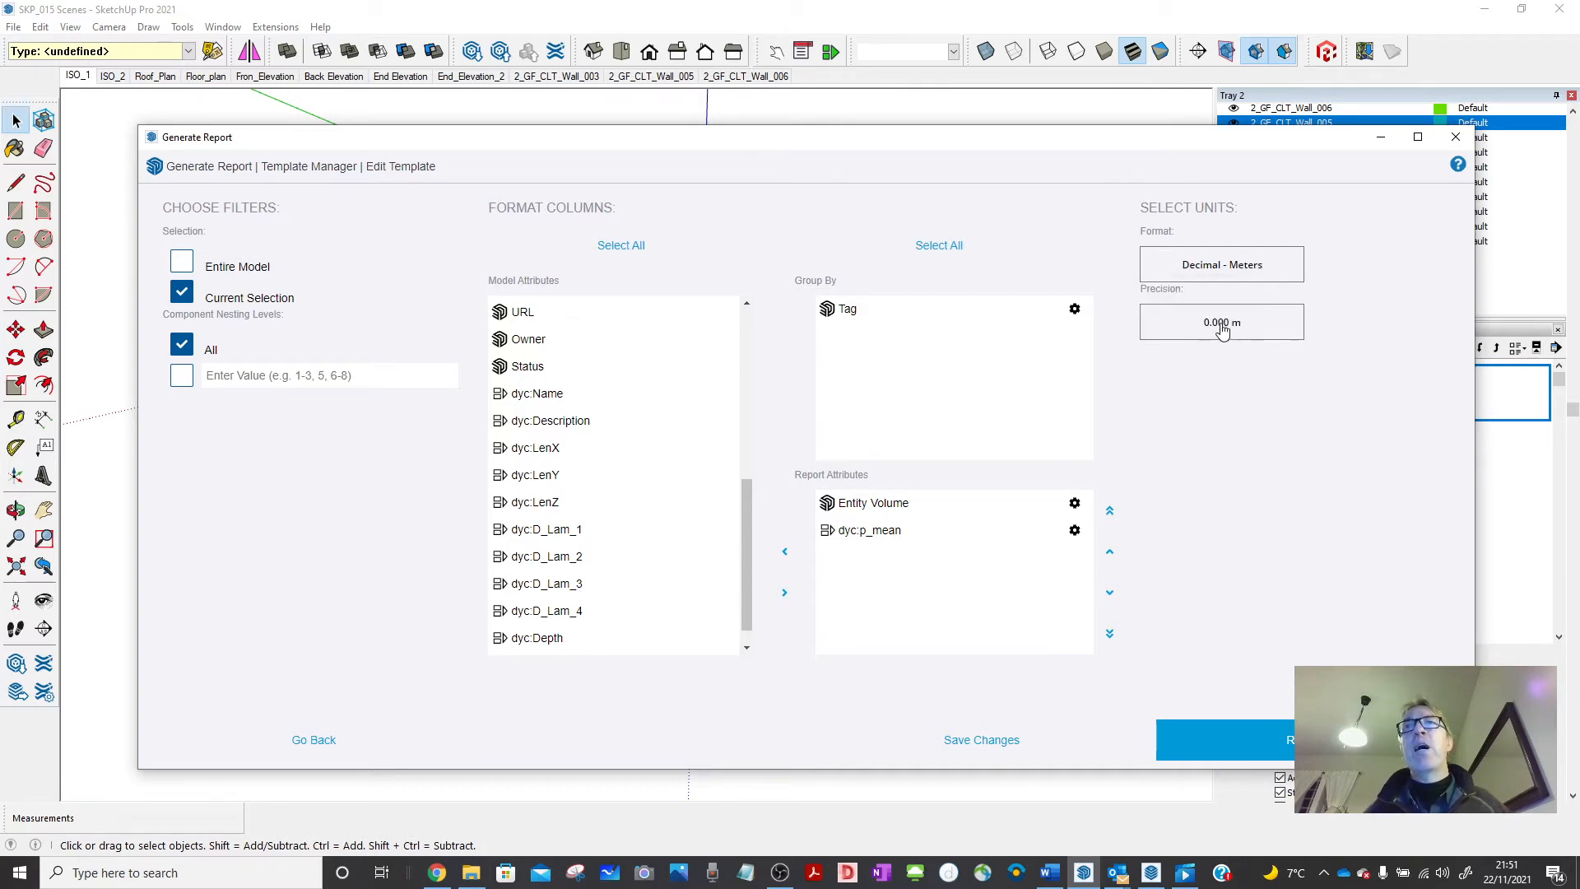
{"action": "left_click", "coordinate": [1223, 327]}
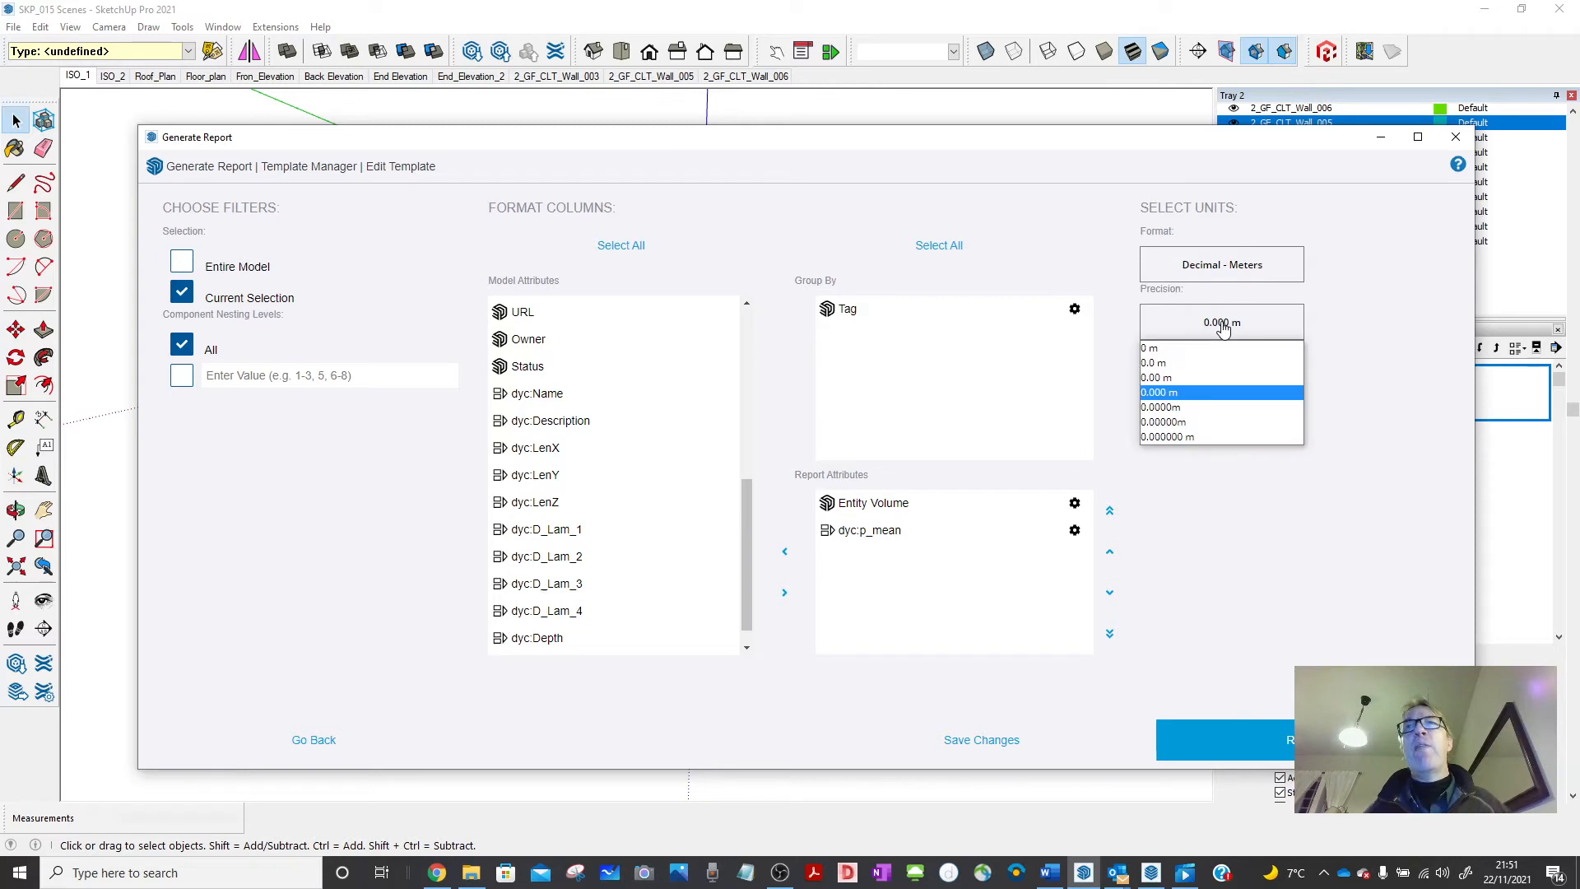
{"action": "left_click", "coordinate": [1177, 437]}
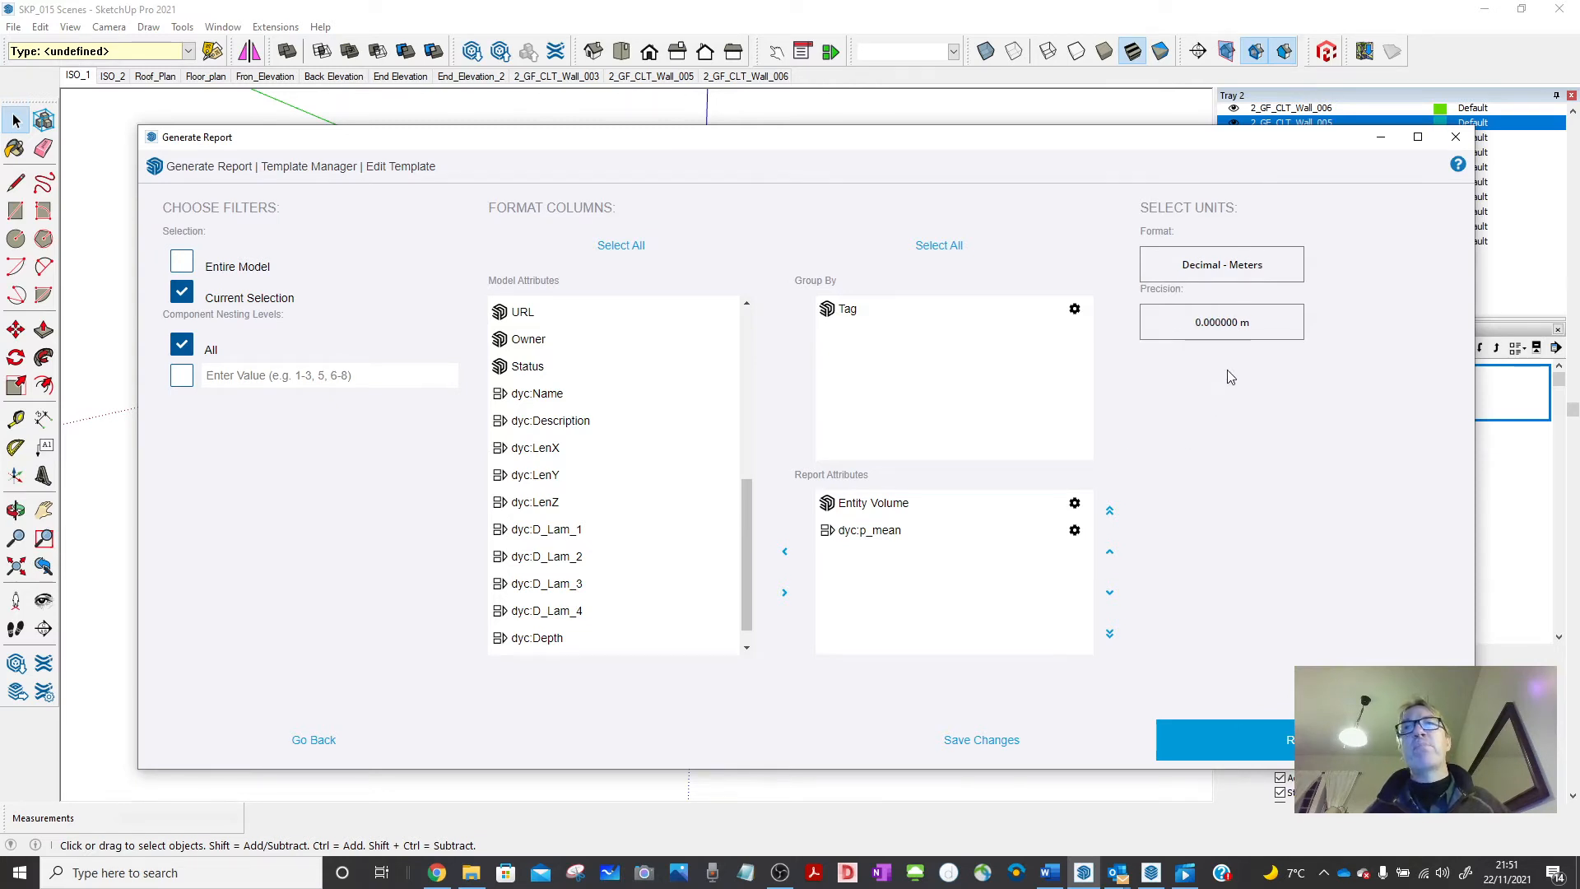
{"action": "left_click", "coordinate": [1289, 741]}
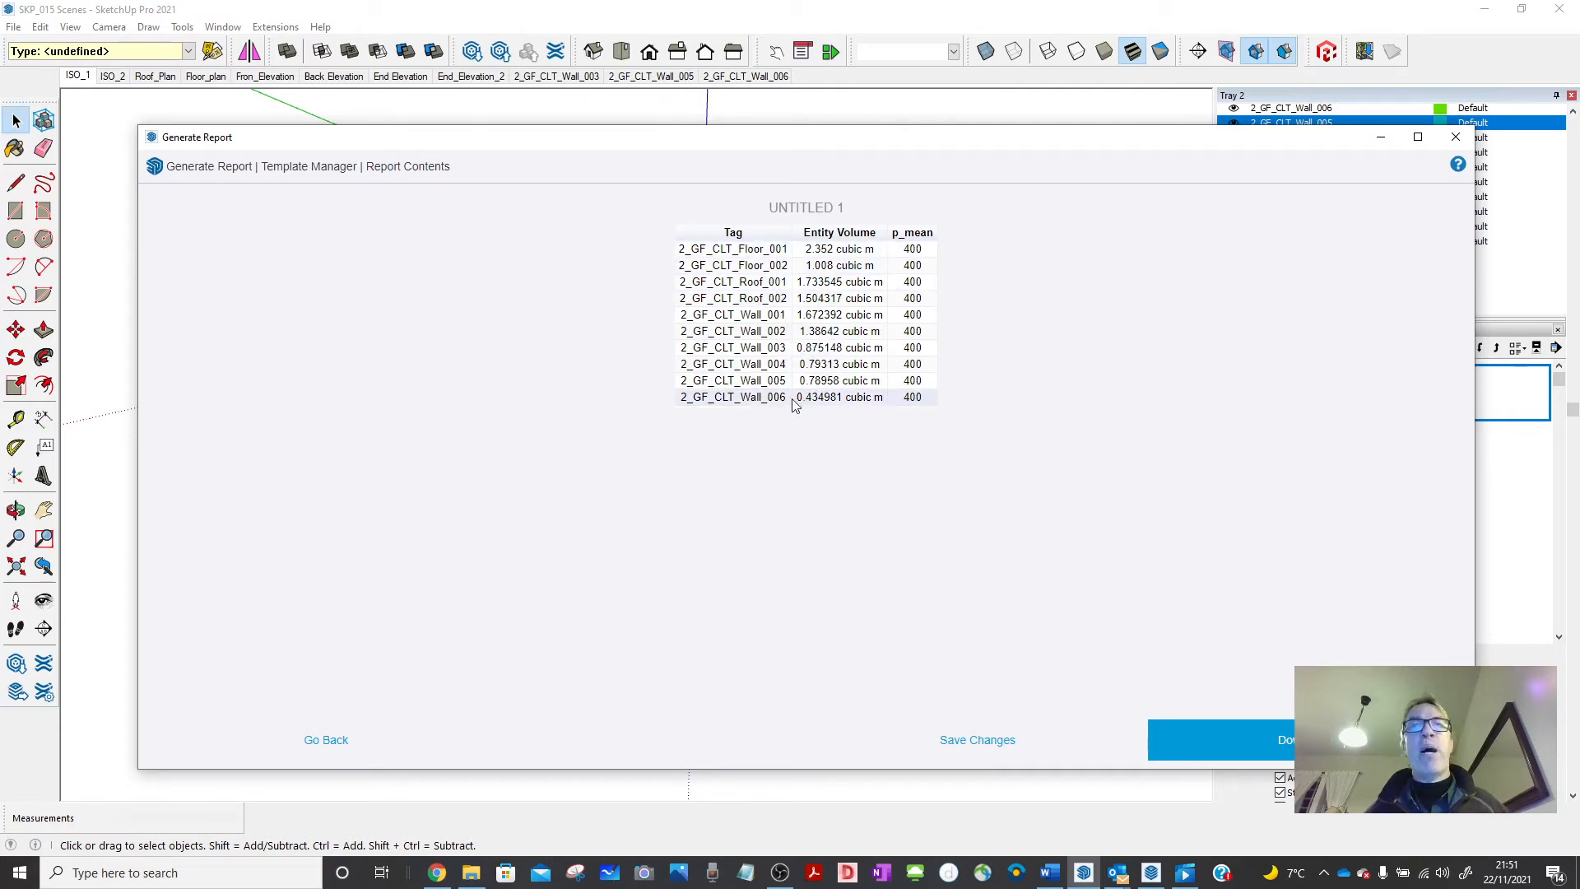
Save the CLT panel report as 2021-11-22.csv and open it from the success message.
{"action": "left_click", "coordinate": [1281, 745]}
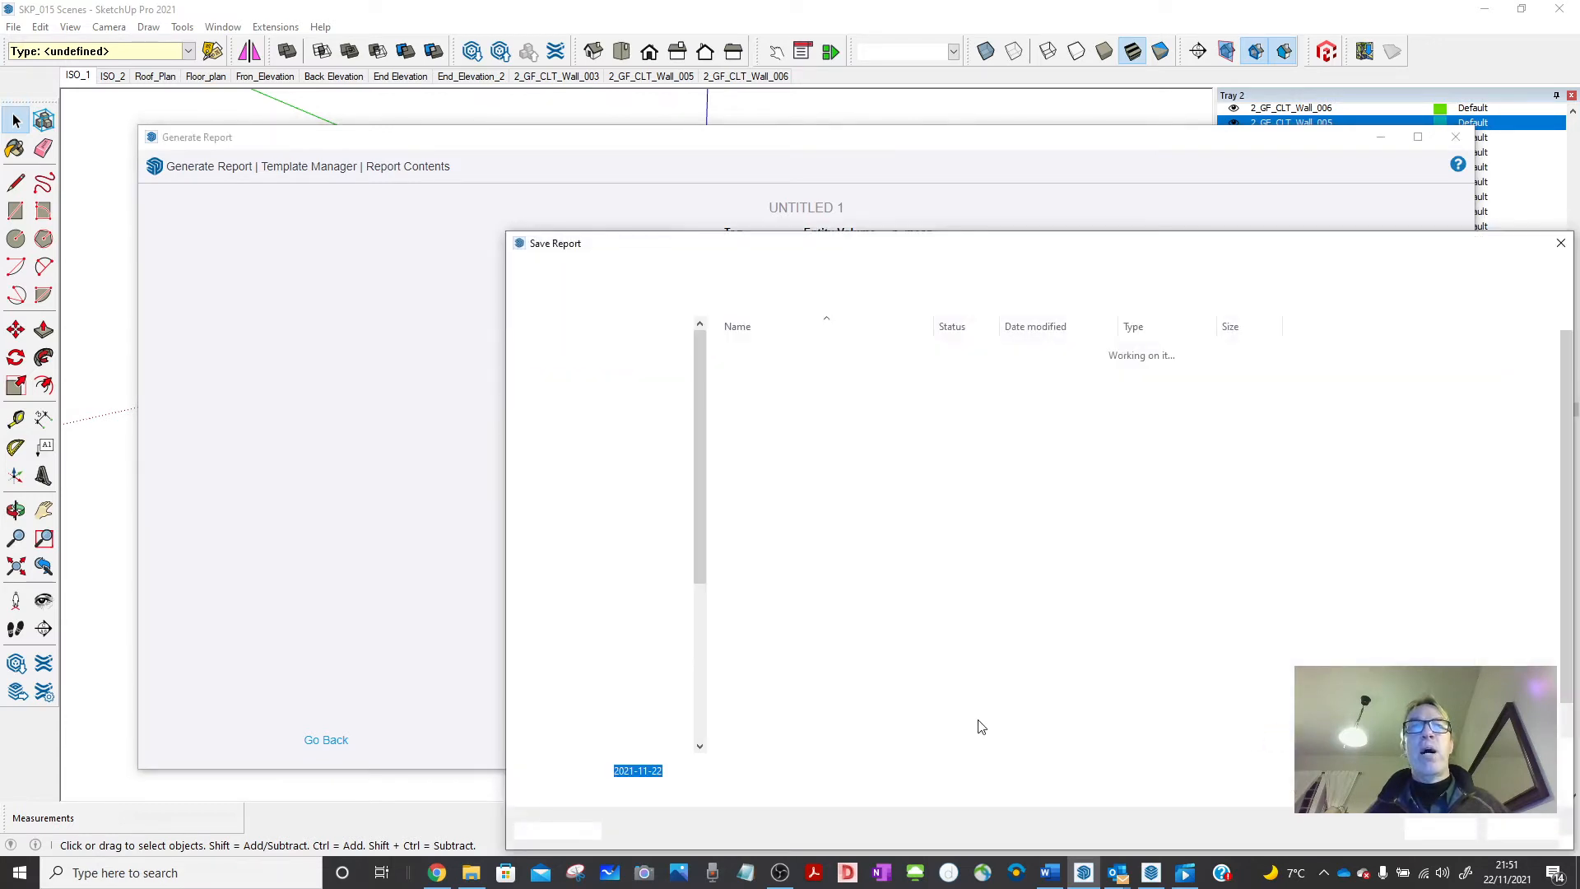
{"action": "left_click", "coordinate": [1440, 828]}
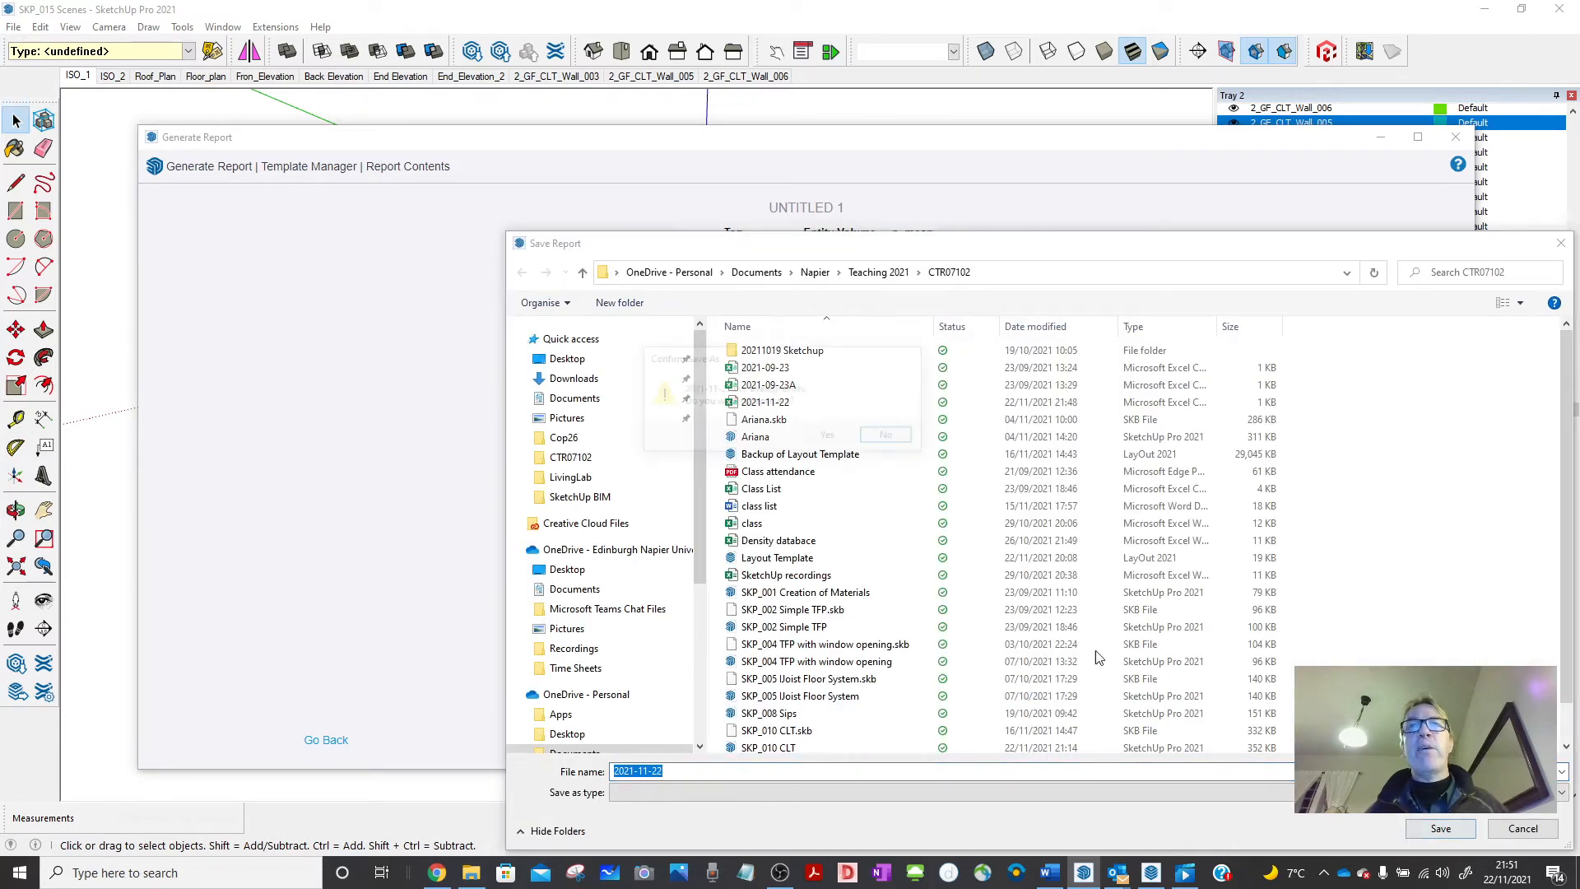
{"action": "left_click", "coordinate": [832, 437]}
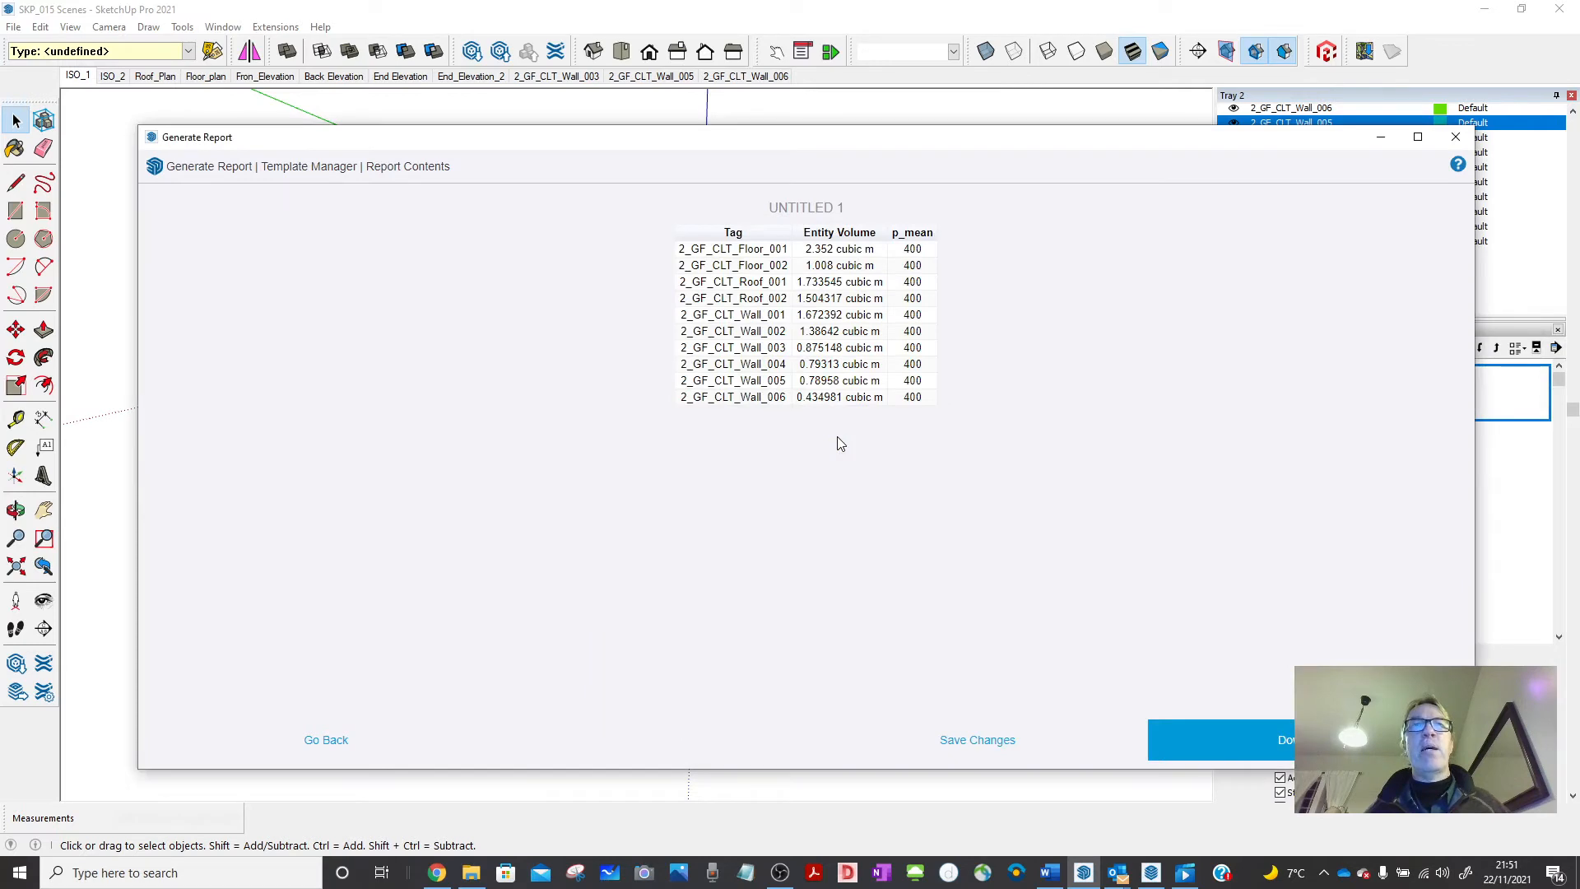
{"action": "left_click", "coordinate": [806, 491]}
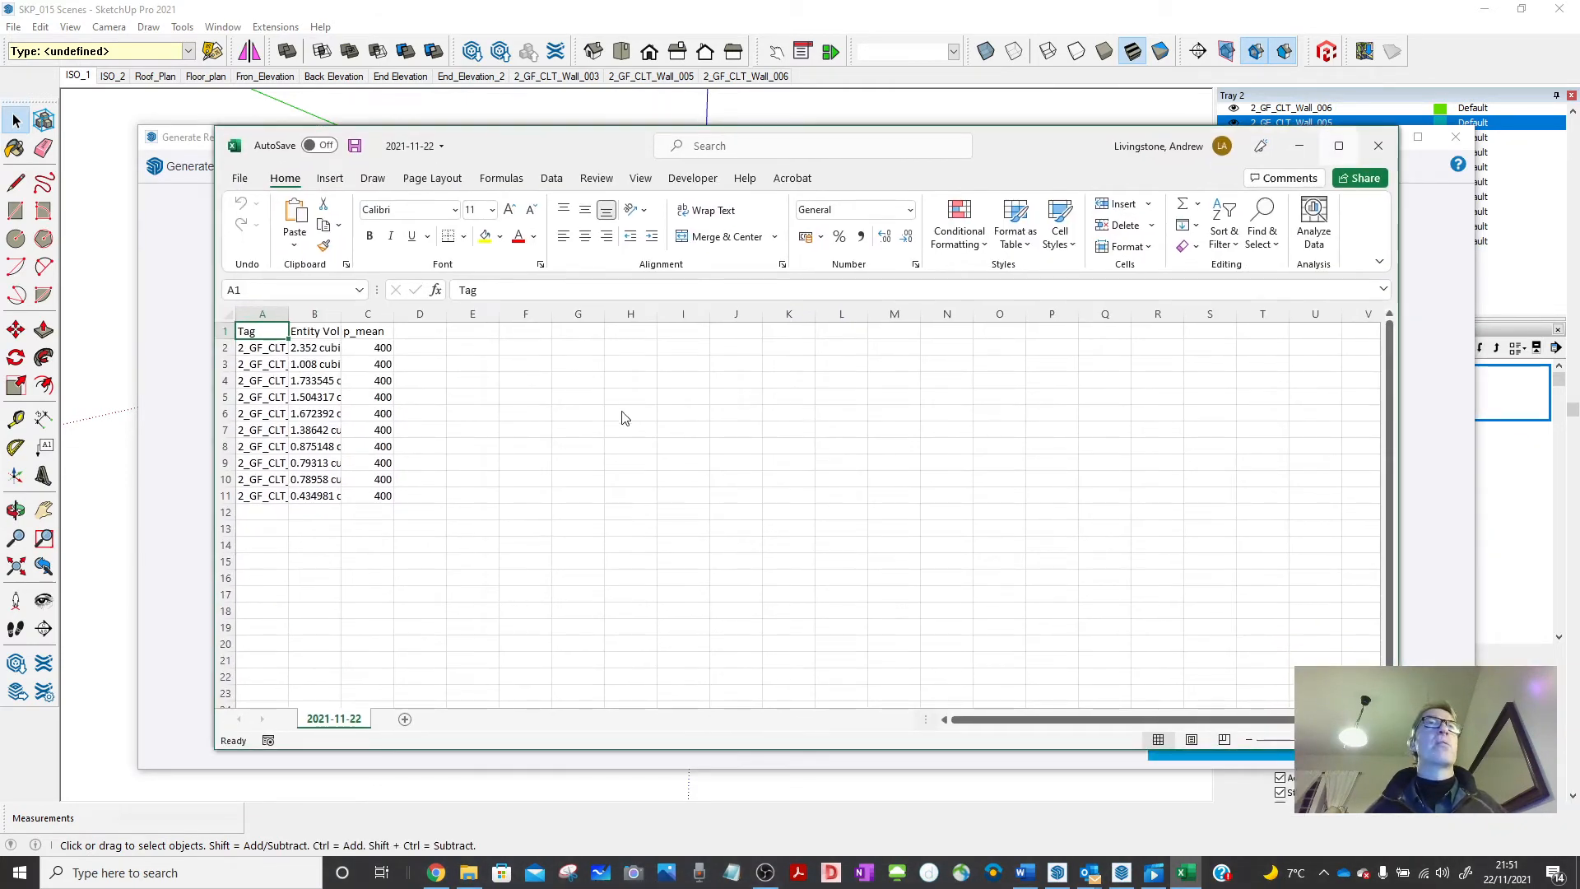
Maximise the report window and auto-fit columns A–C to show full tags like 2_GF_CLT_Floor_001.
{"action": "left_click", "coordinate": [1339, 146]}
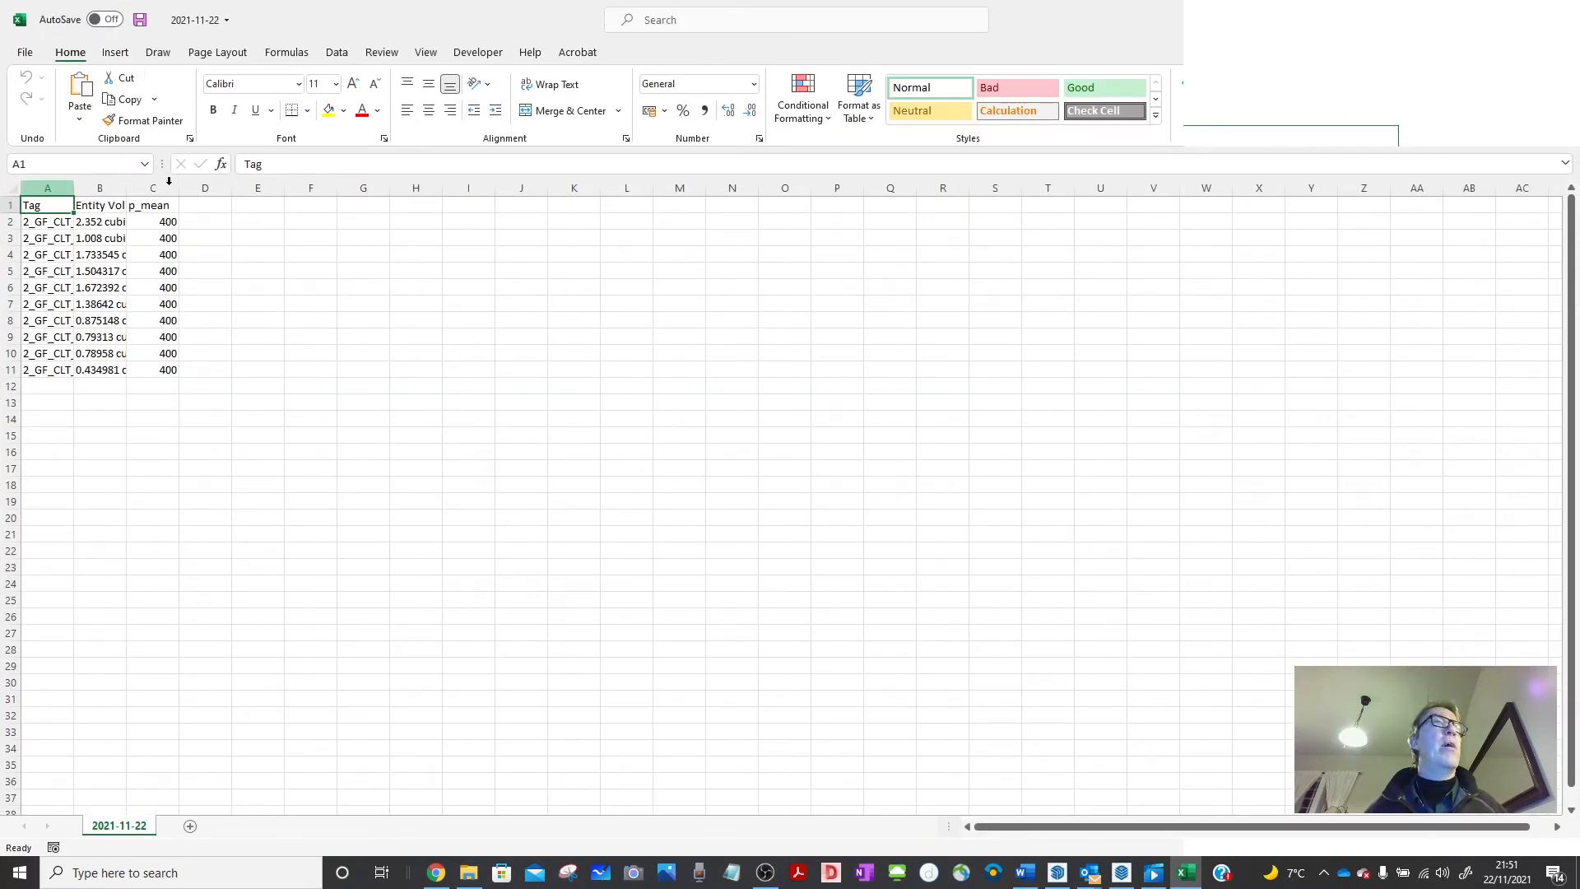
{"action": "left_click_drag", "start_coordinate": [40, 186], "coordinate": [205, 187]}
{"action": "left_click", "coordinate": [258, 255]}
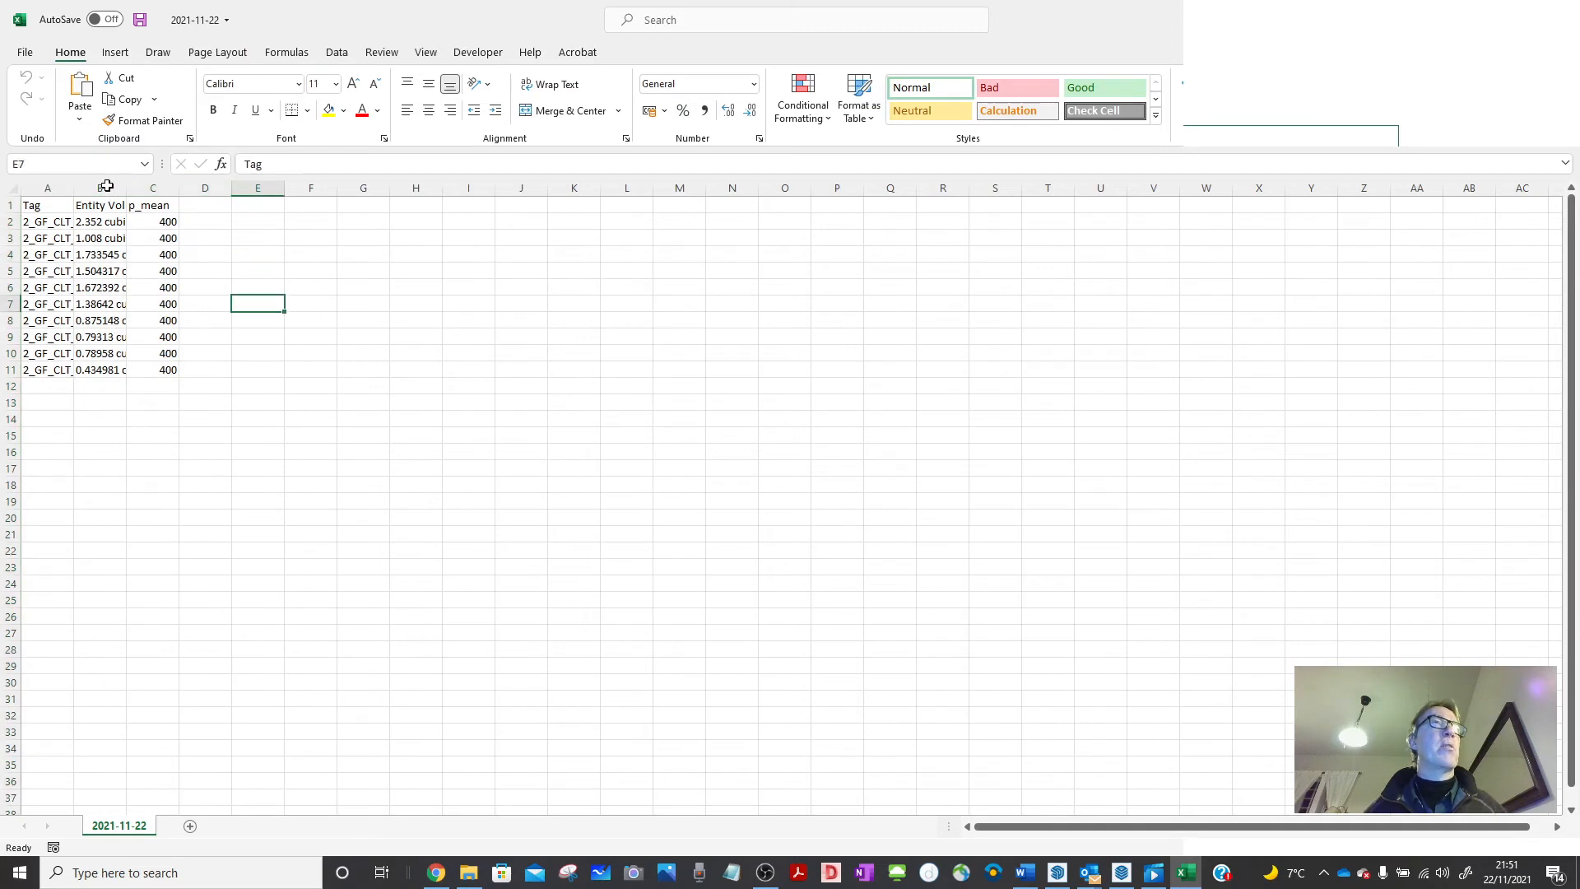
{"action": "left_click_drag", "start_coordinate": [48, 188], "coordinate": [215, 188]}
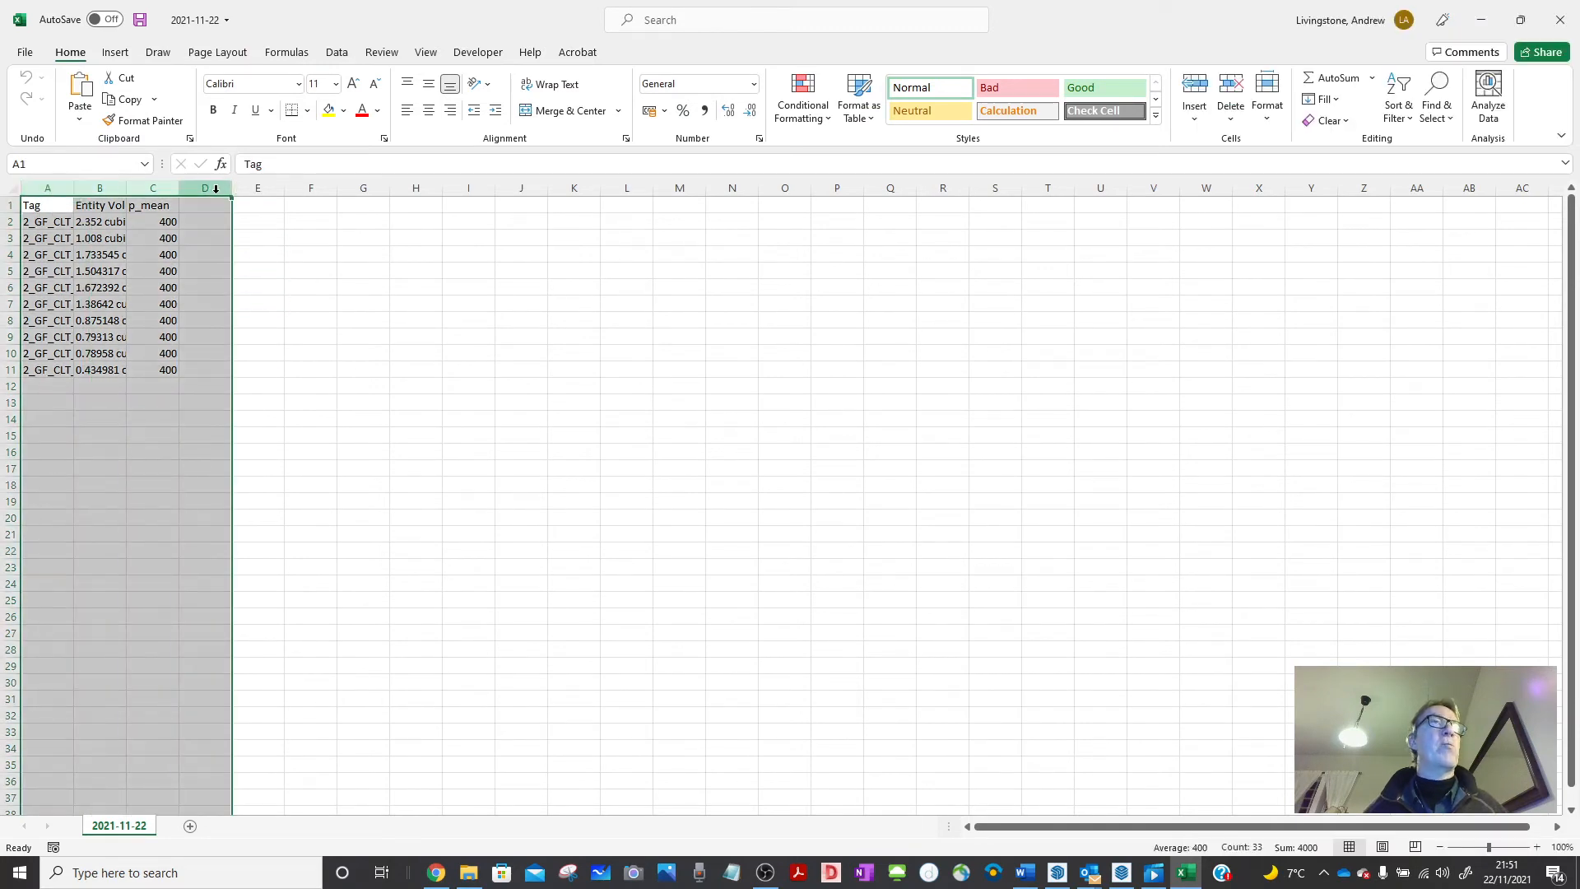
{"action": "double_click", "coordinate": [179, 187]}
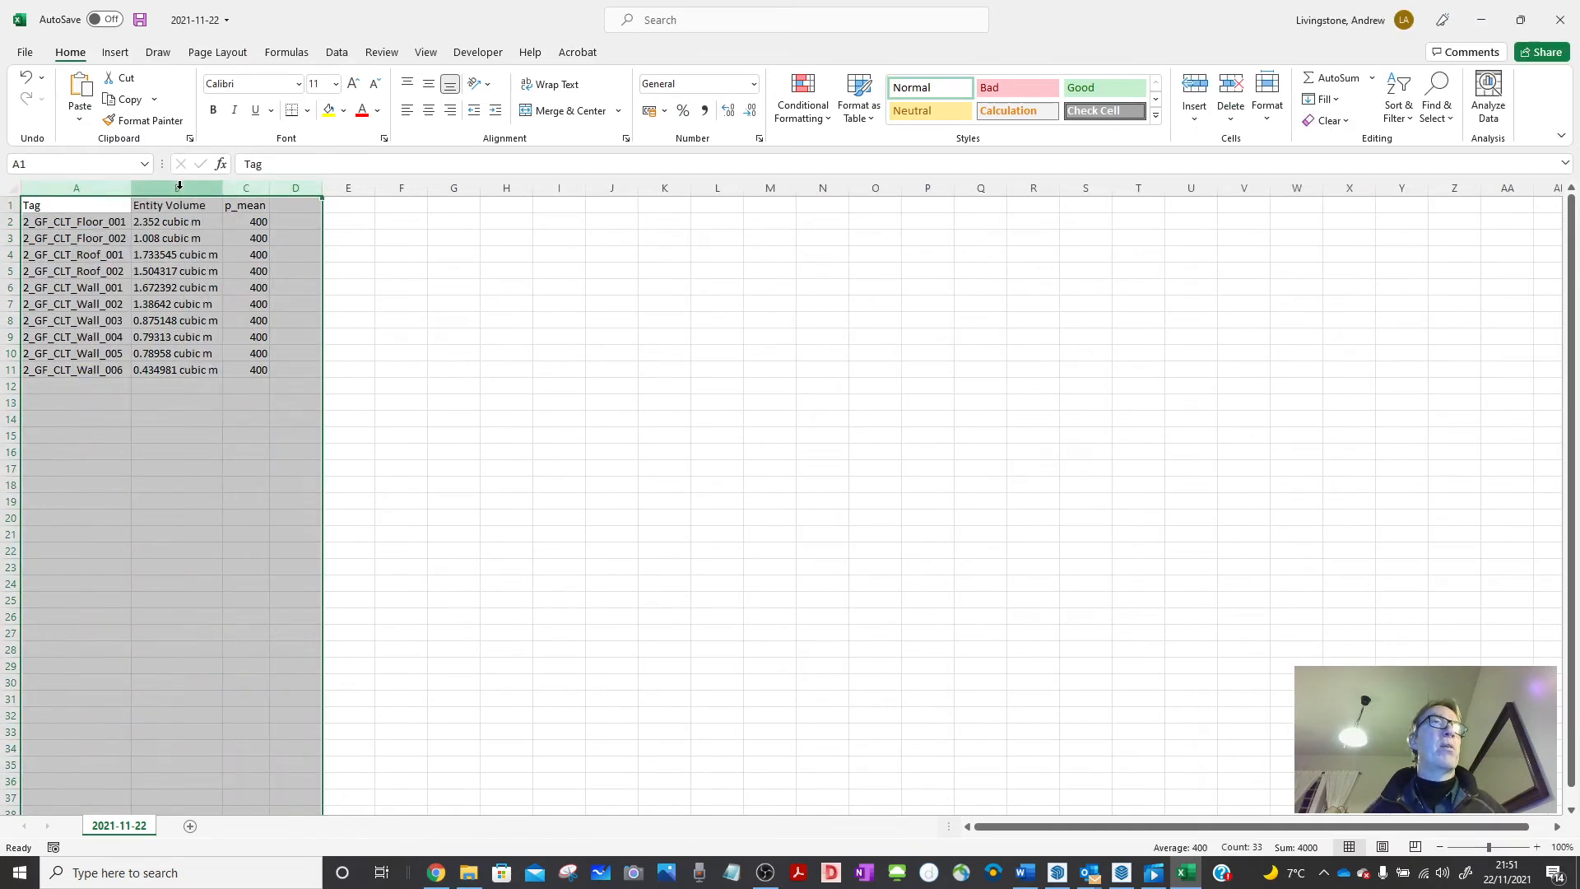
{"action": "left_click_drag", "start_coordinate": [606, 331], "coordinate": [605, 326]}
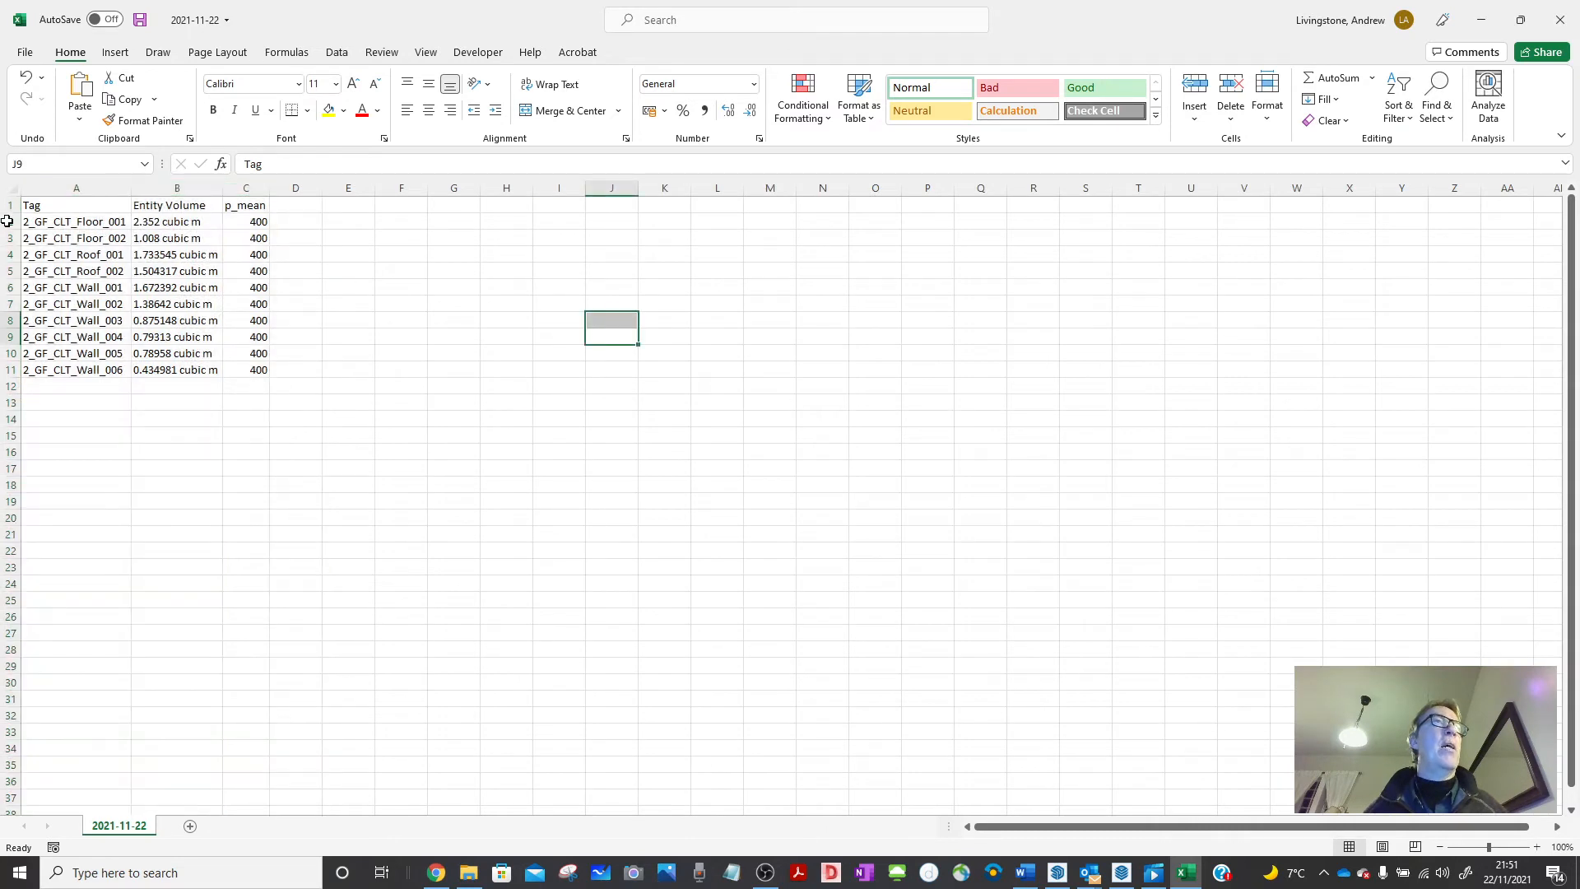
{"action": "left_click_drag", "start_coordinate": [7, 221], "coordinate": [10, 267]}
Insert four blank rows above the panel data at rows 2–5.
{"action": "right_click", "coordinate": [6, 256]}
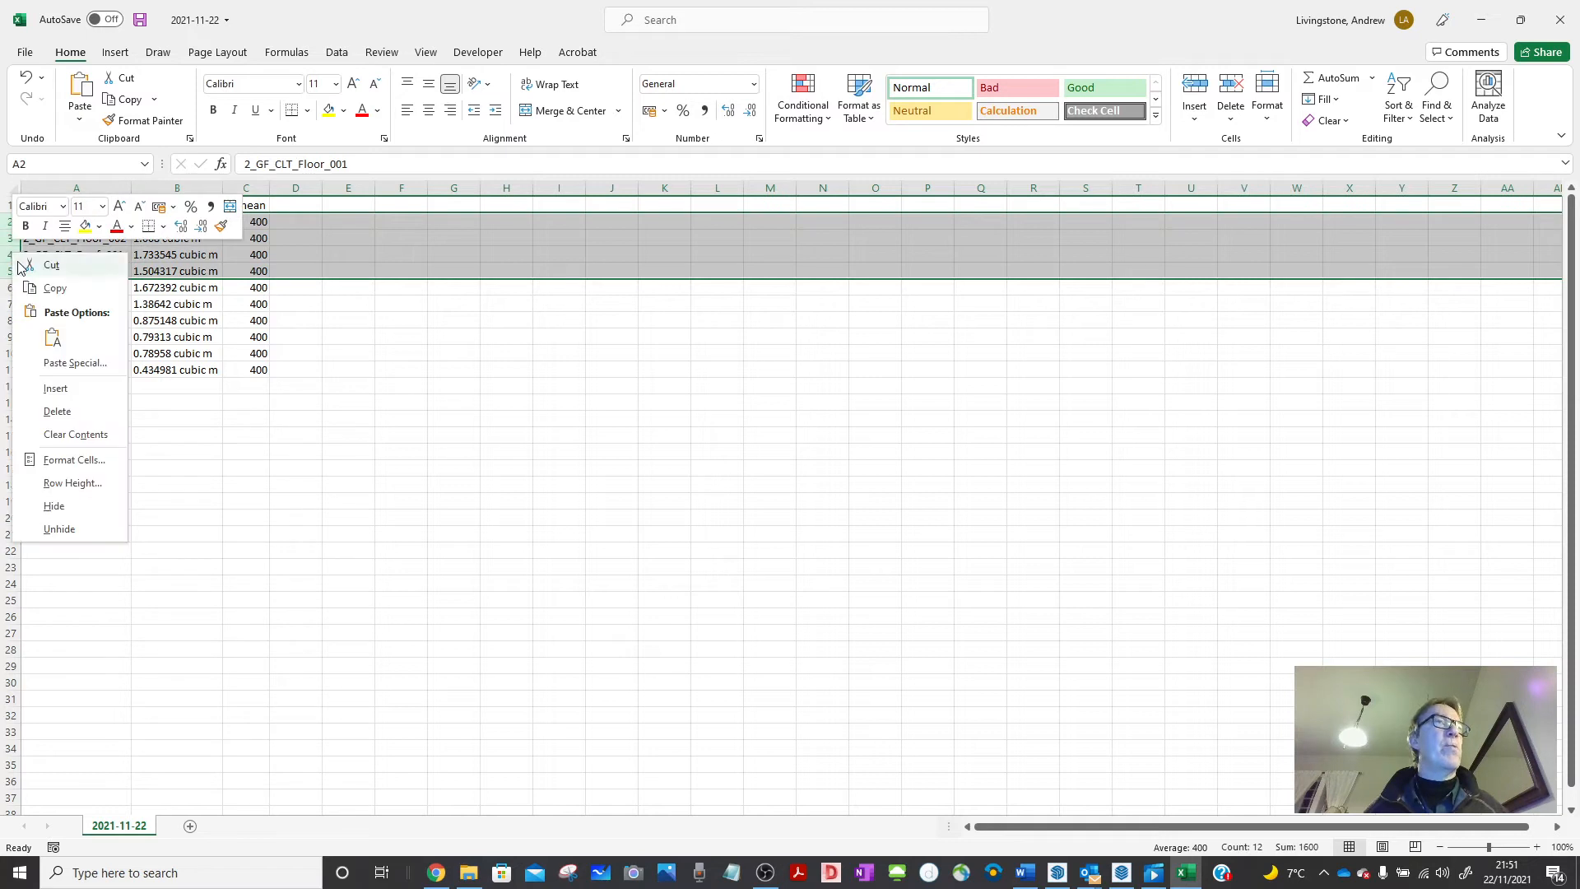
{"action": "left_click", "coordinate": [62, 391]}
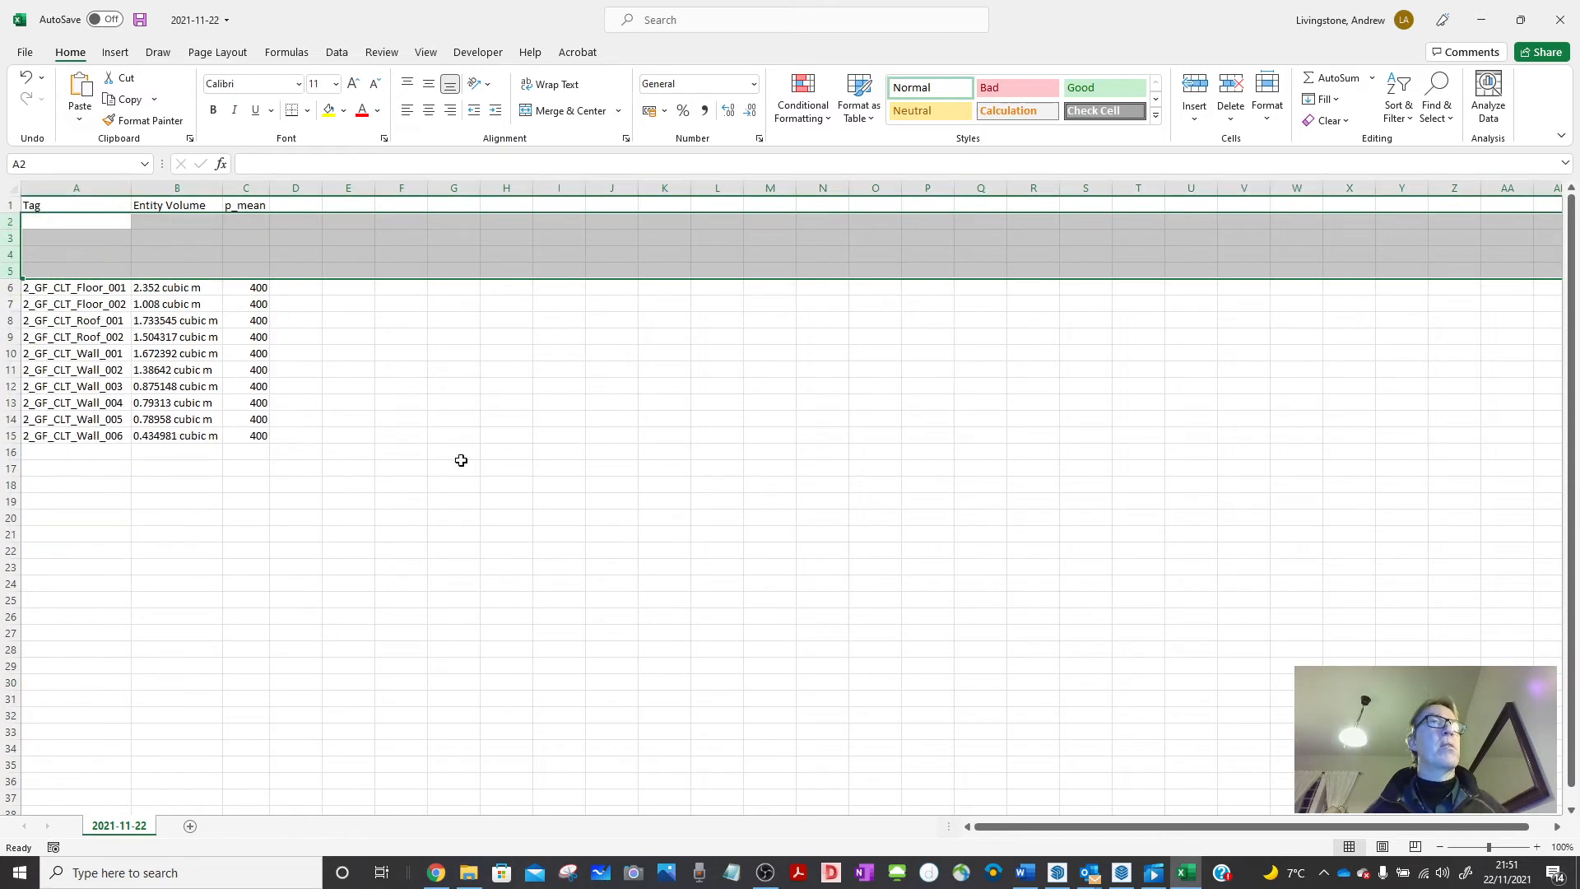
{"action": "left_click", "coordinate": [457, 464]}
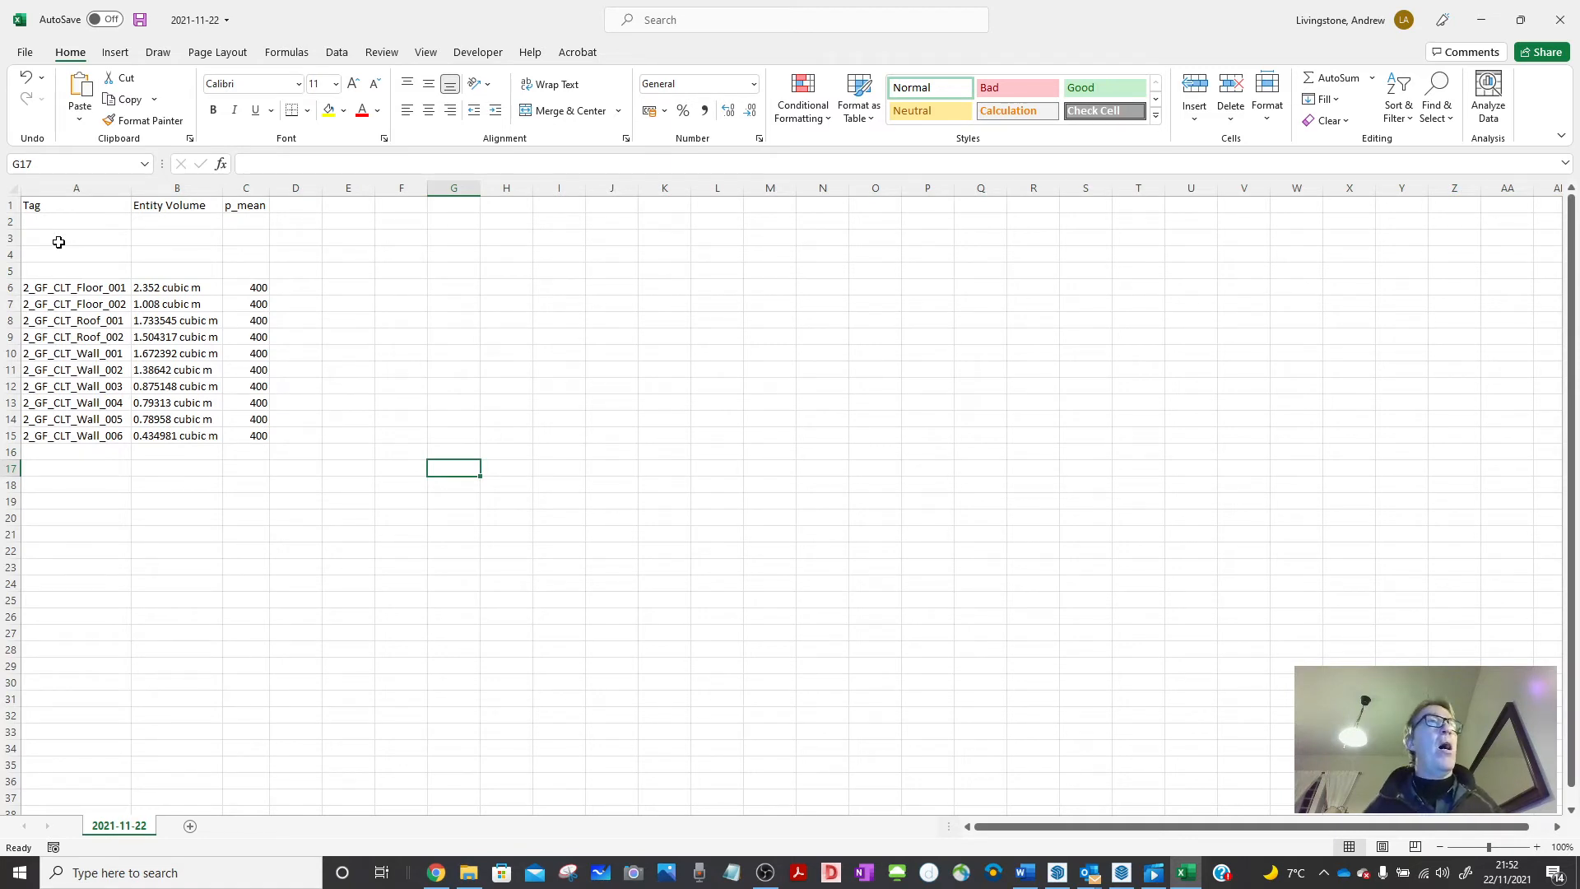
Rename the A1 heading from Tag to 'Panle Name'.
{"action": "left_click", "coordinate": [74, 204]}
{"action": "double_click", "coordinate": [73, 204]}
{"action": "double_click", "coordinate": [73, 204]}
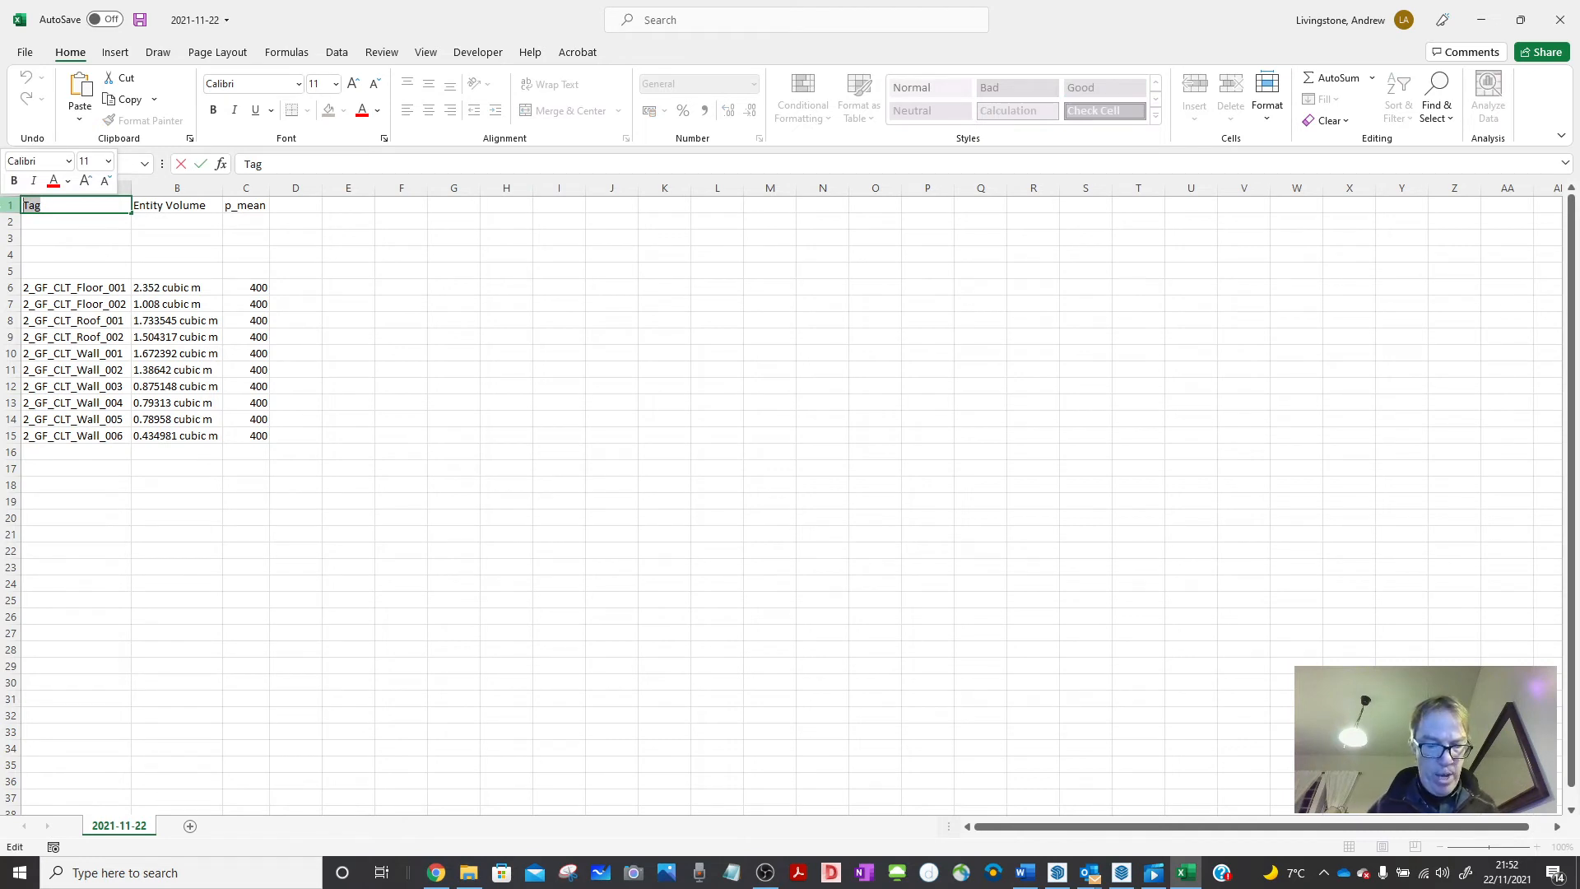
{"action": "type", "text": "Object"}
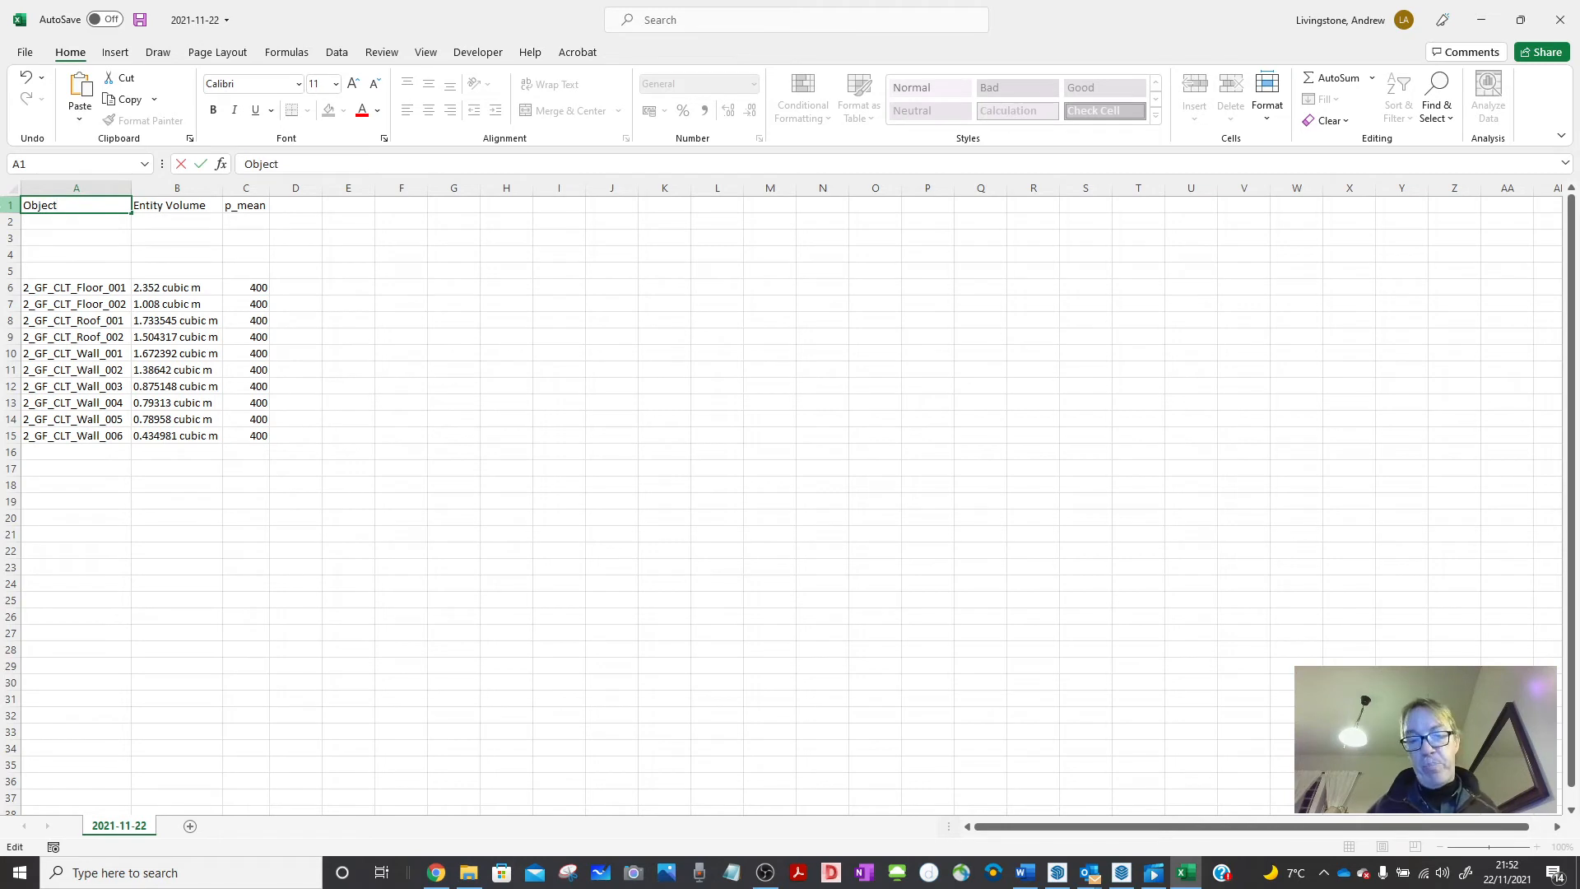
{"action": "key", "text": "BackSpace"}
{"action": "key", "text": "BackSpace"}
{"action": "key", "text": "BackSpace"}
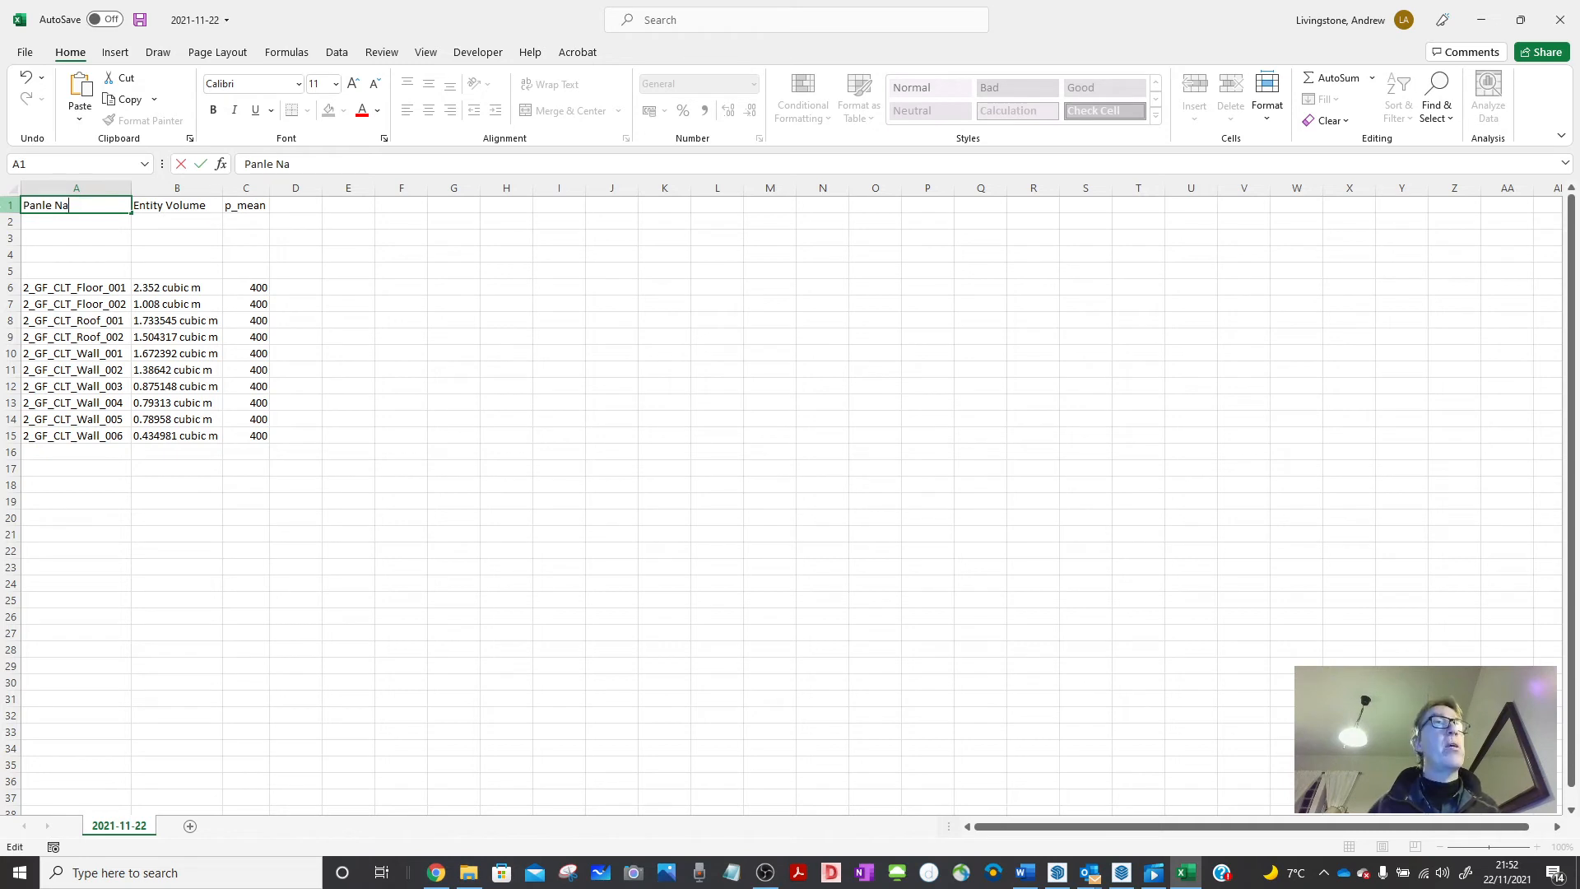
{"action": "type", "text": "me"}
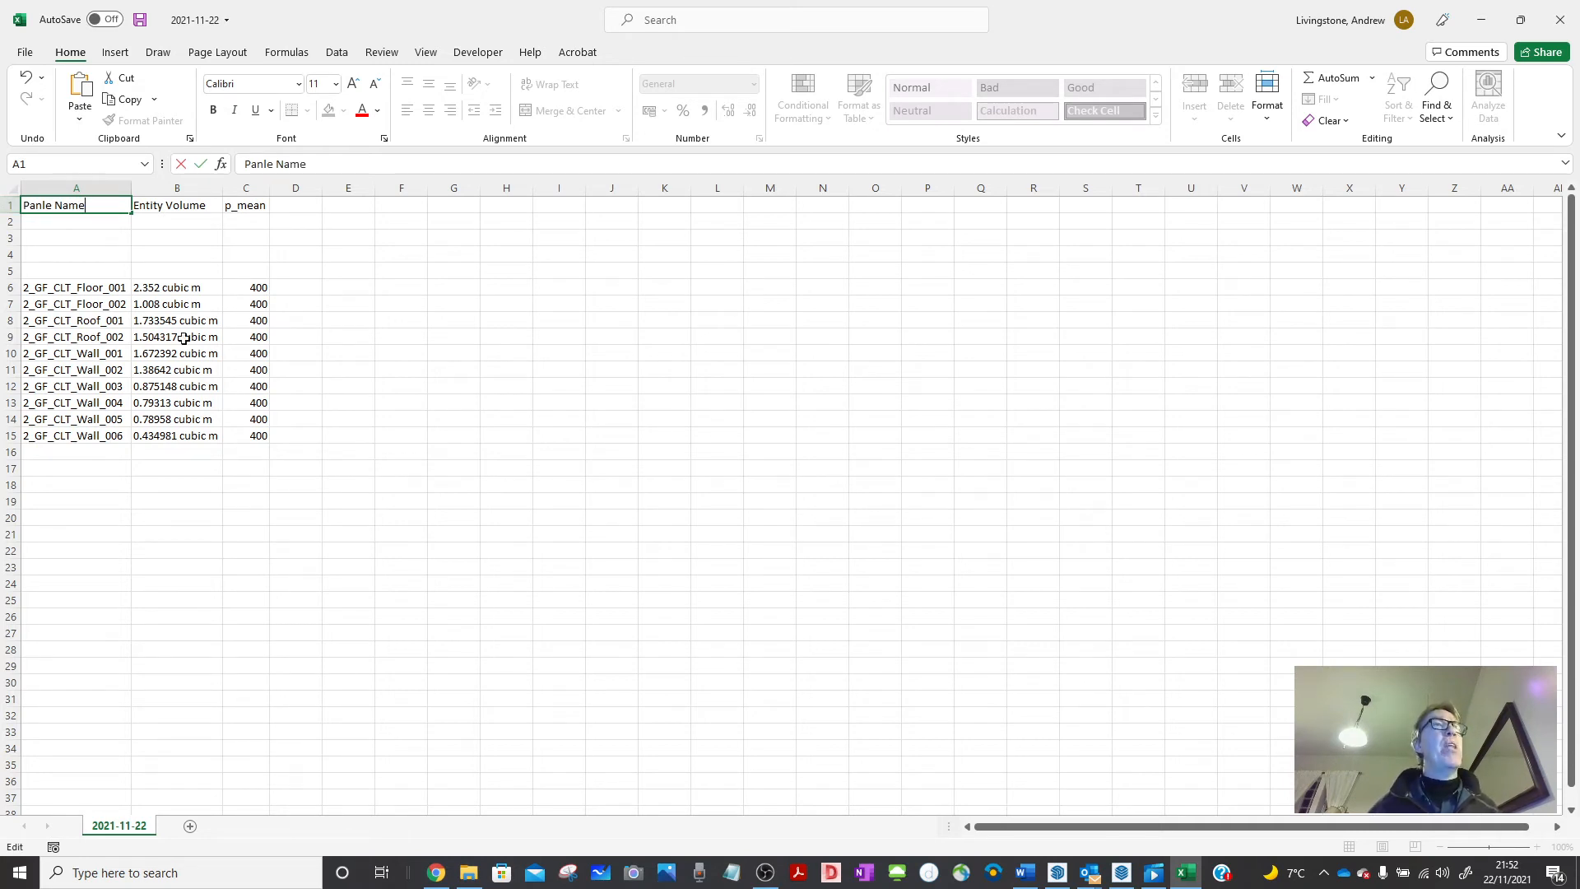
{"action": "left_click", "coordinate": [403, 274]}
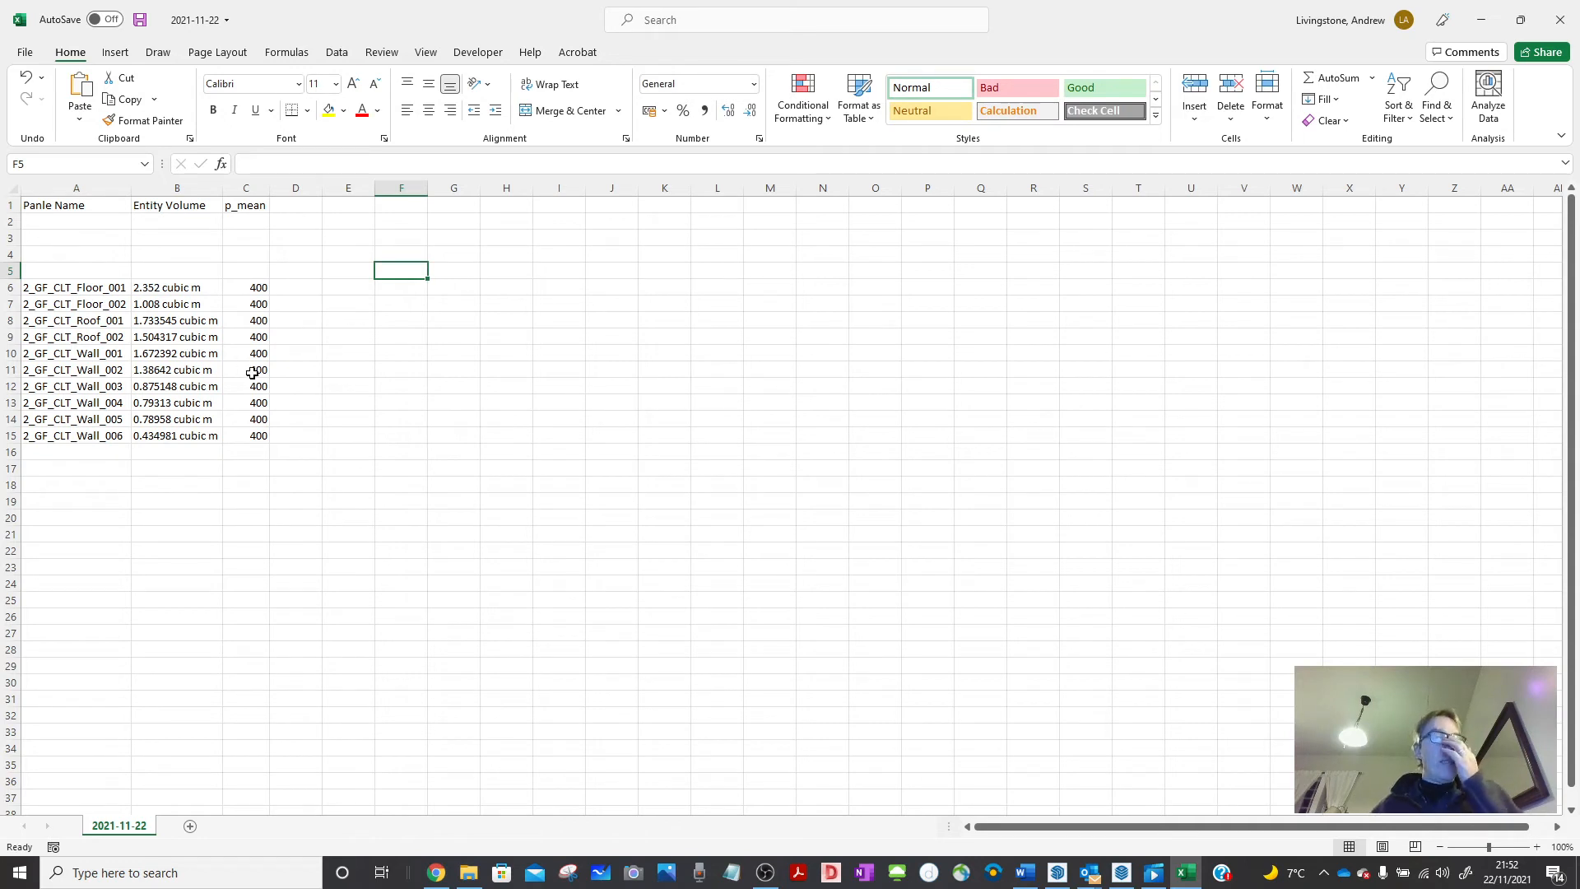
Copy the Entity Volume heading into D1 and widen column D to fit it.
{"action": "left_click", "coordinate": [197, 207]}
{"action": "key", "text": "ctrl+c"}
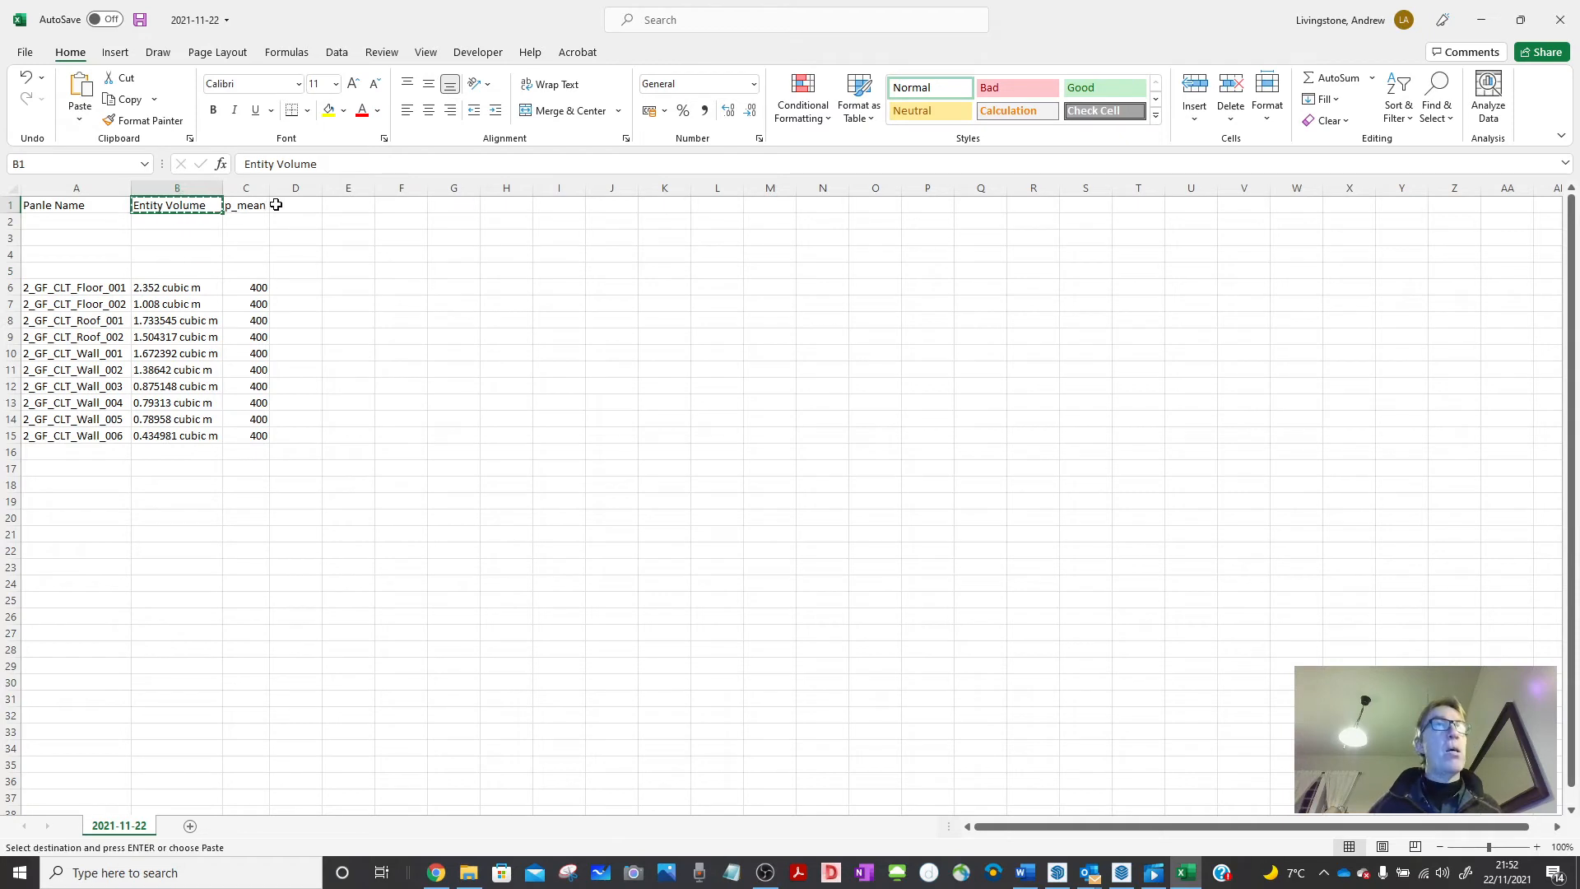
{"action": "left_click", "coordinate": [316, 208]}
{"action": "key", "text": "ctrl+v"}
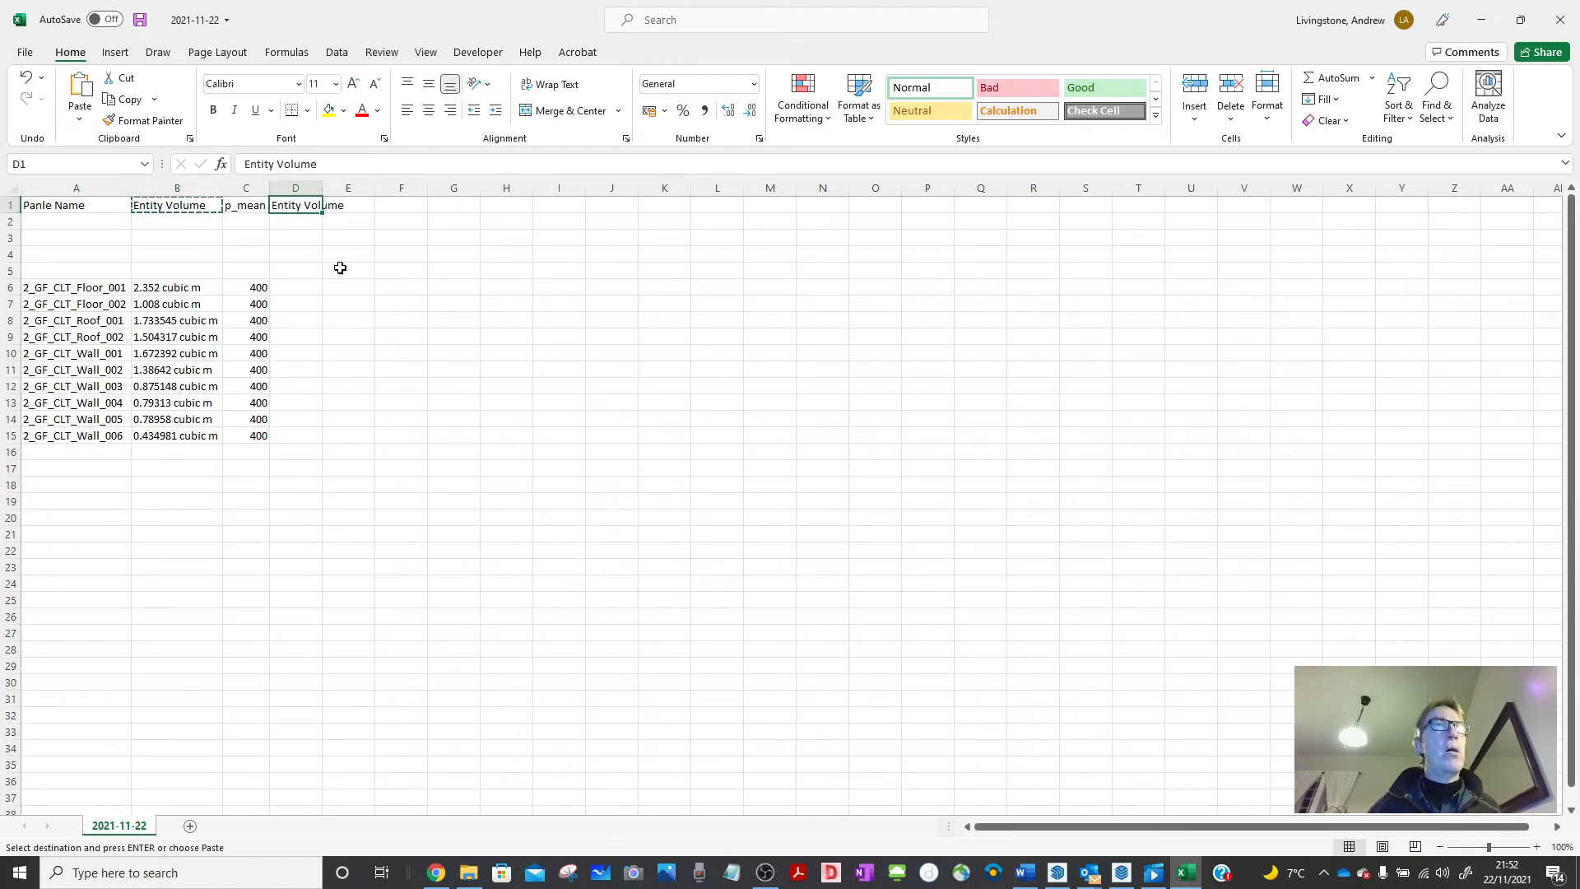
{"action": "left_click", "coordinate": [412, 271]}
{"action": "double_click", "coordinate": [322, 187]}
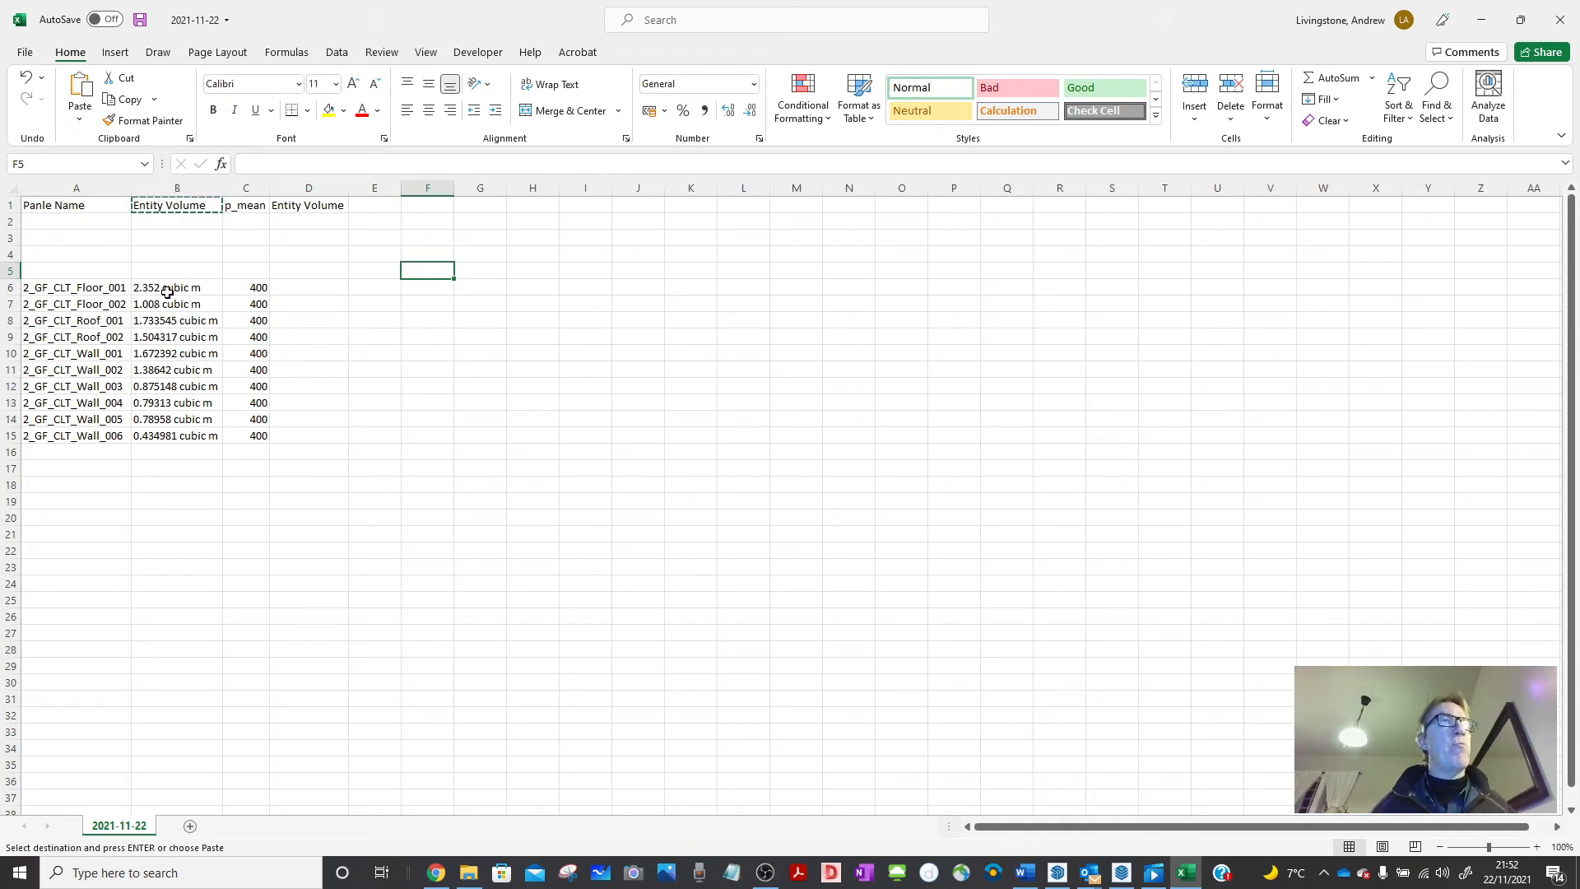
Enter =VALUE(LEFT(B6,LEN(B6)-8)) in D6 to extract the volume 2.352.
{"action": "left_click", "coordinate": [334, 288]}
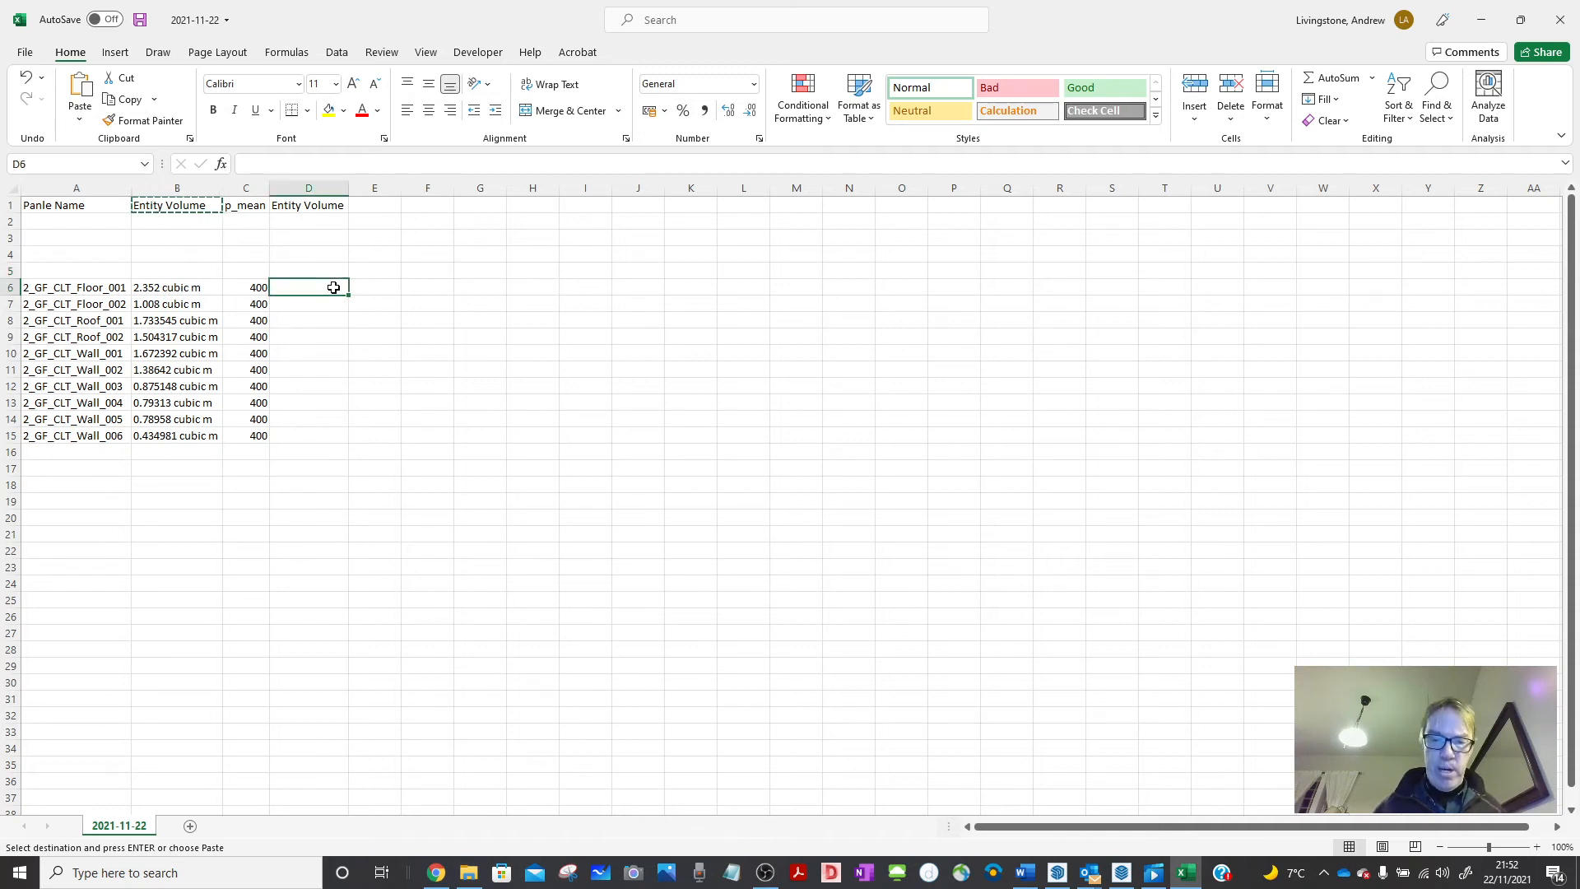
{"action": "type", "text": "="}
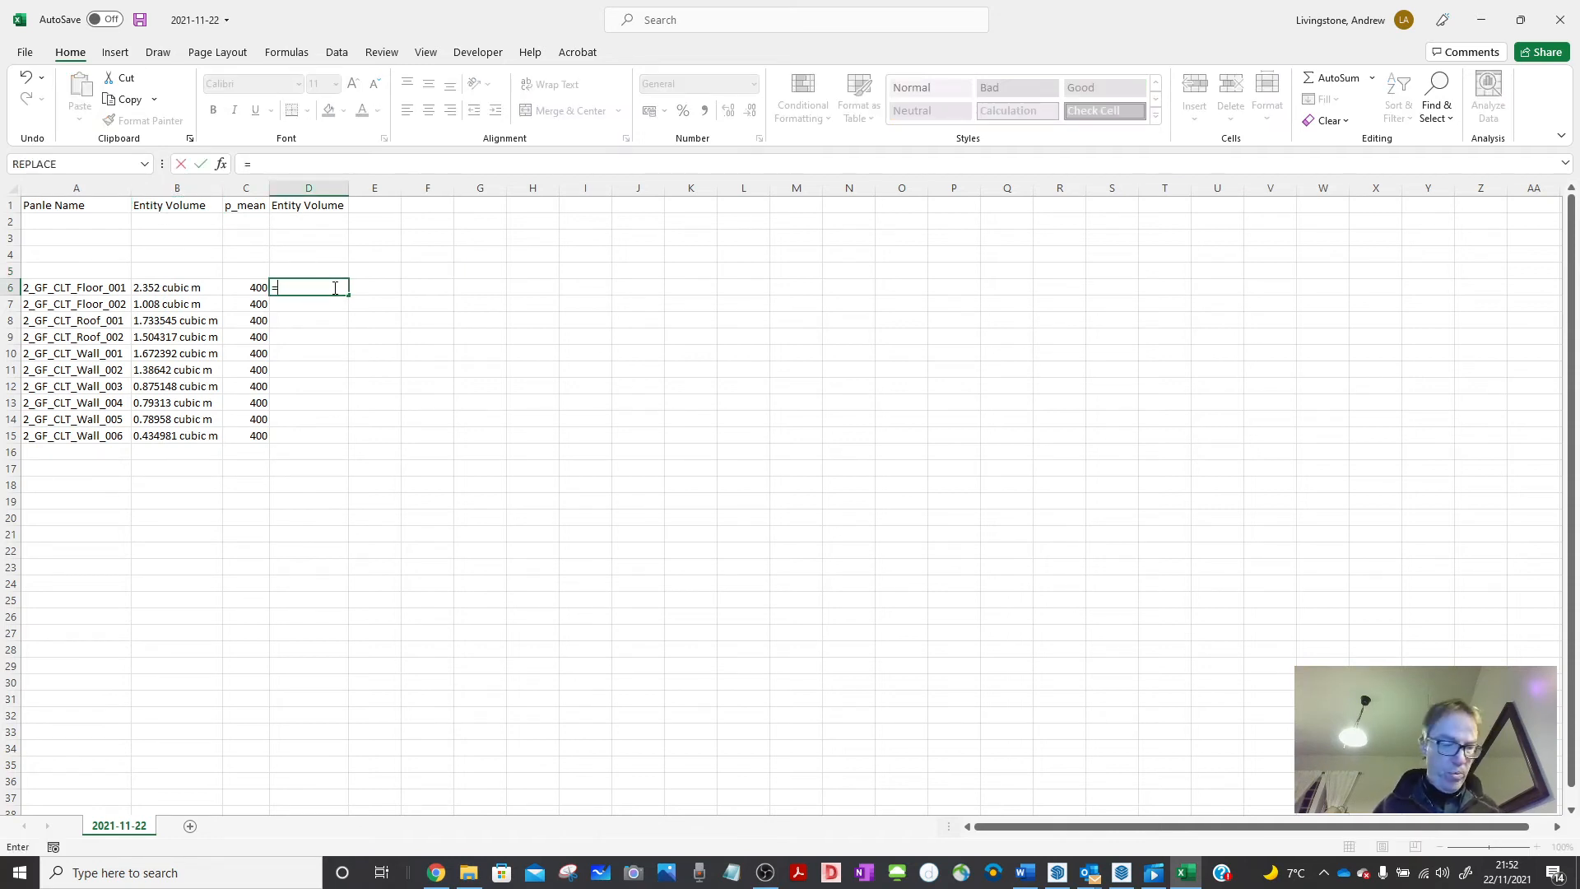
{"action": "type", "text": "val"}
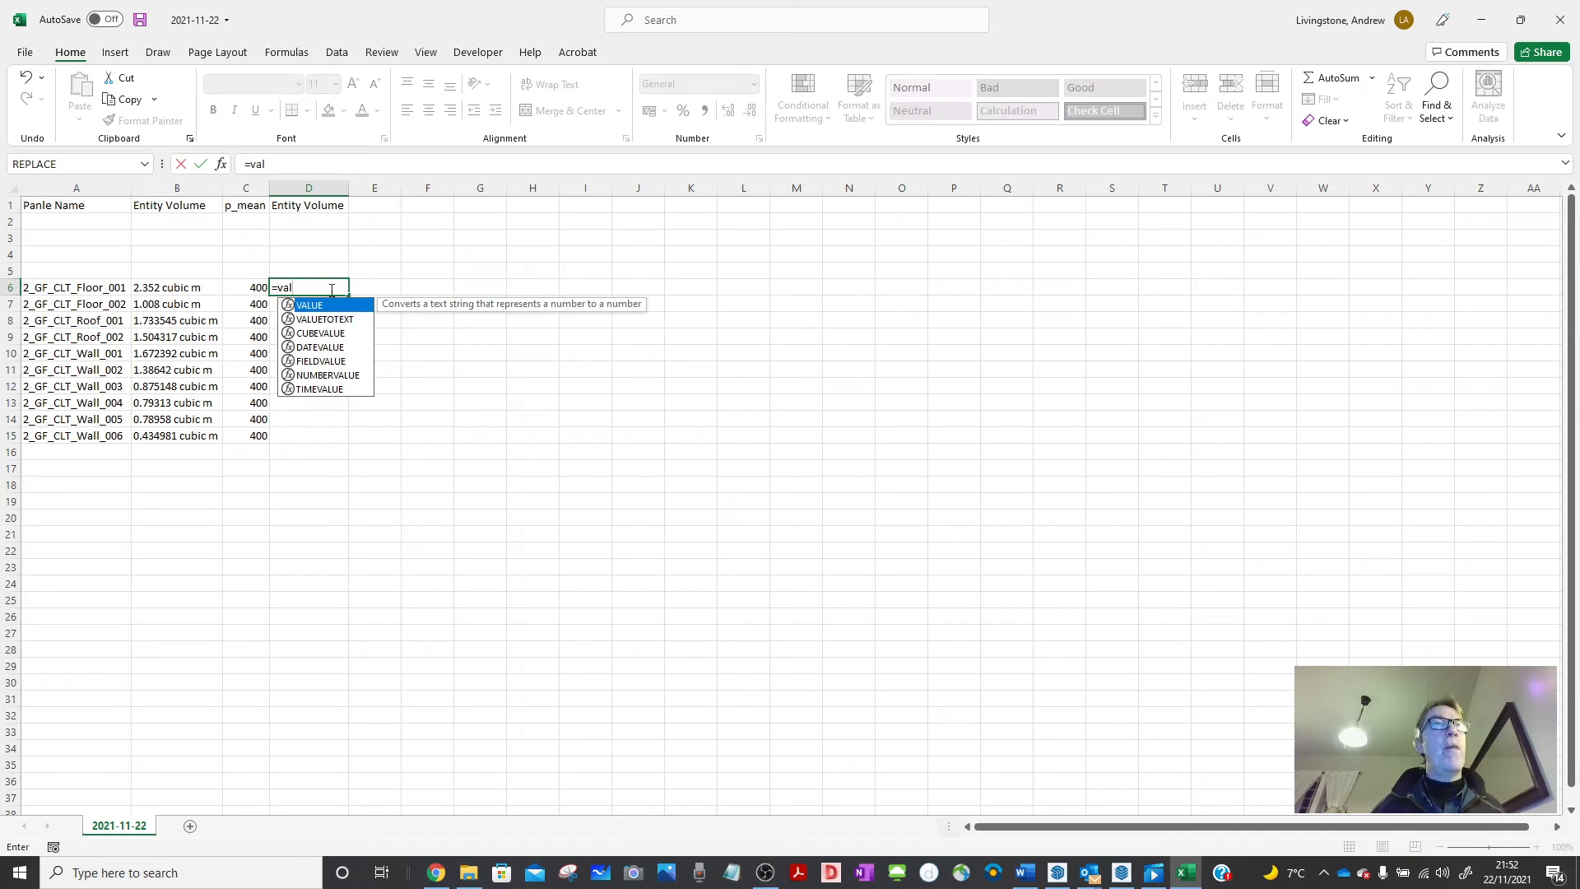
{"action": "double_click", "coordinate": [321, 307]}
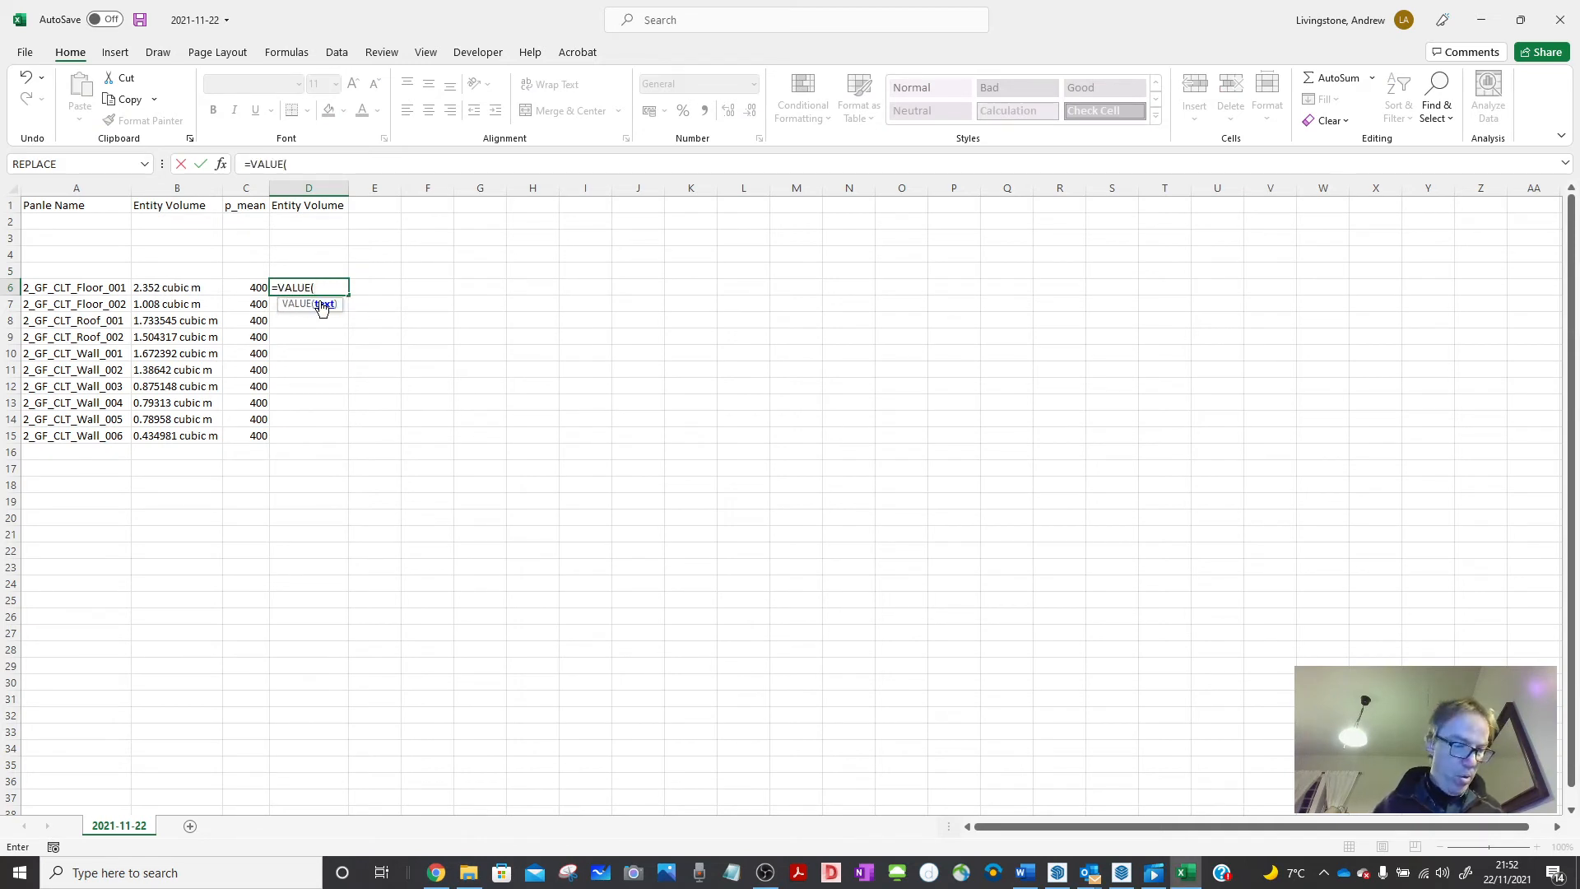
{"action": "type", "text": "(l"}
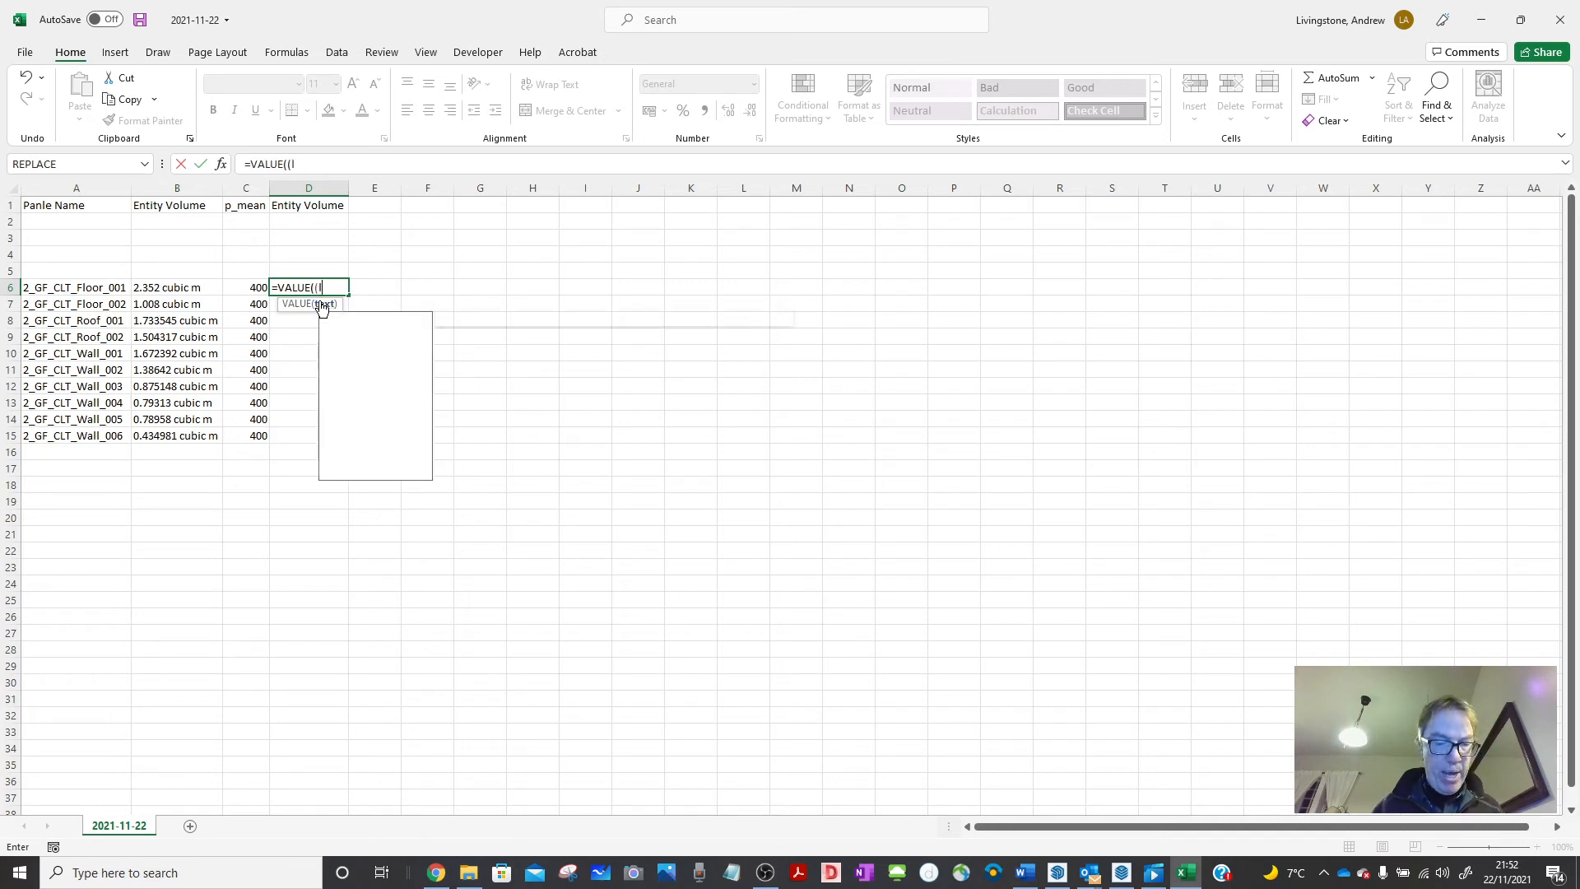
{"action": "type", "text": "eft"}
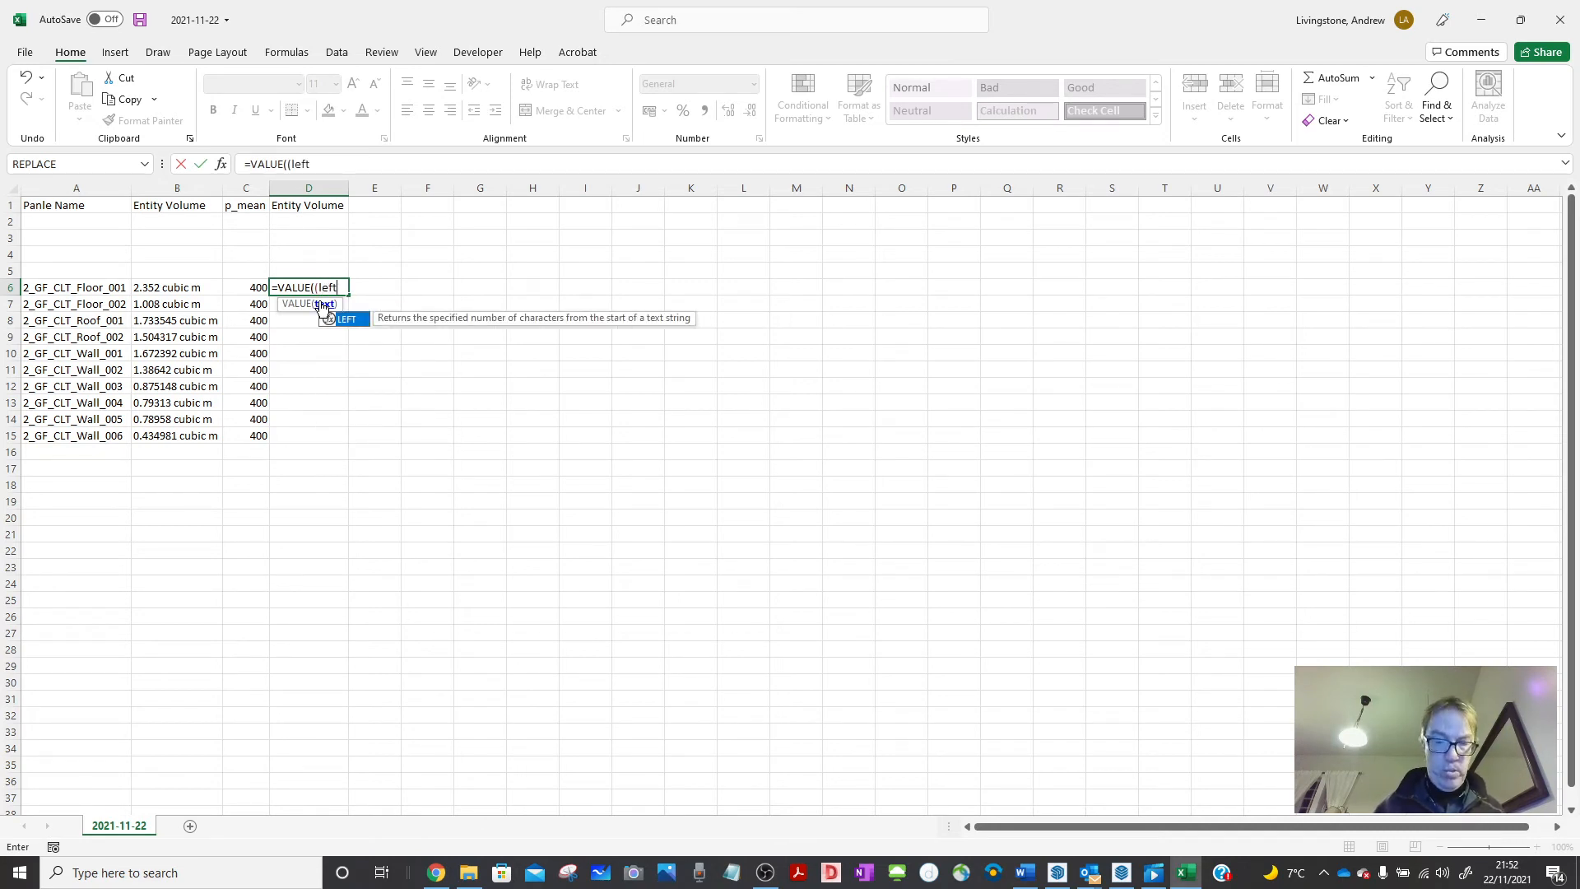
{"action": "type", "text": "("}
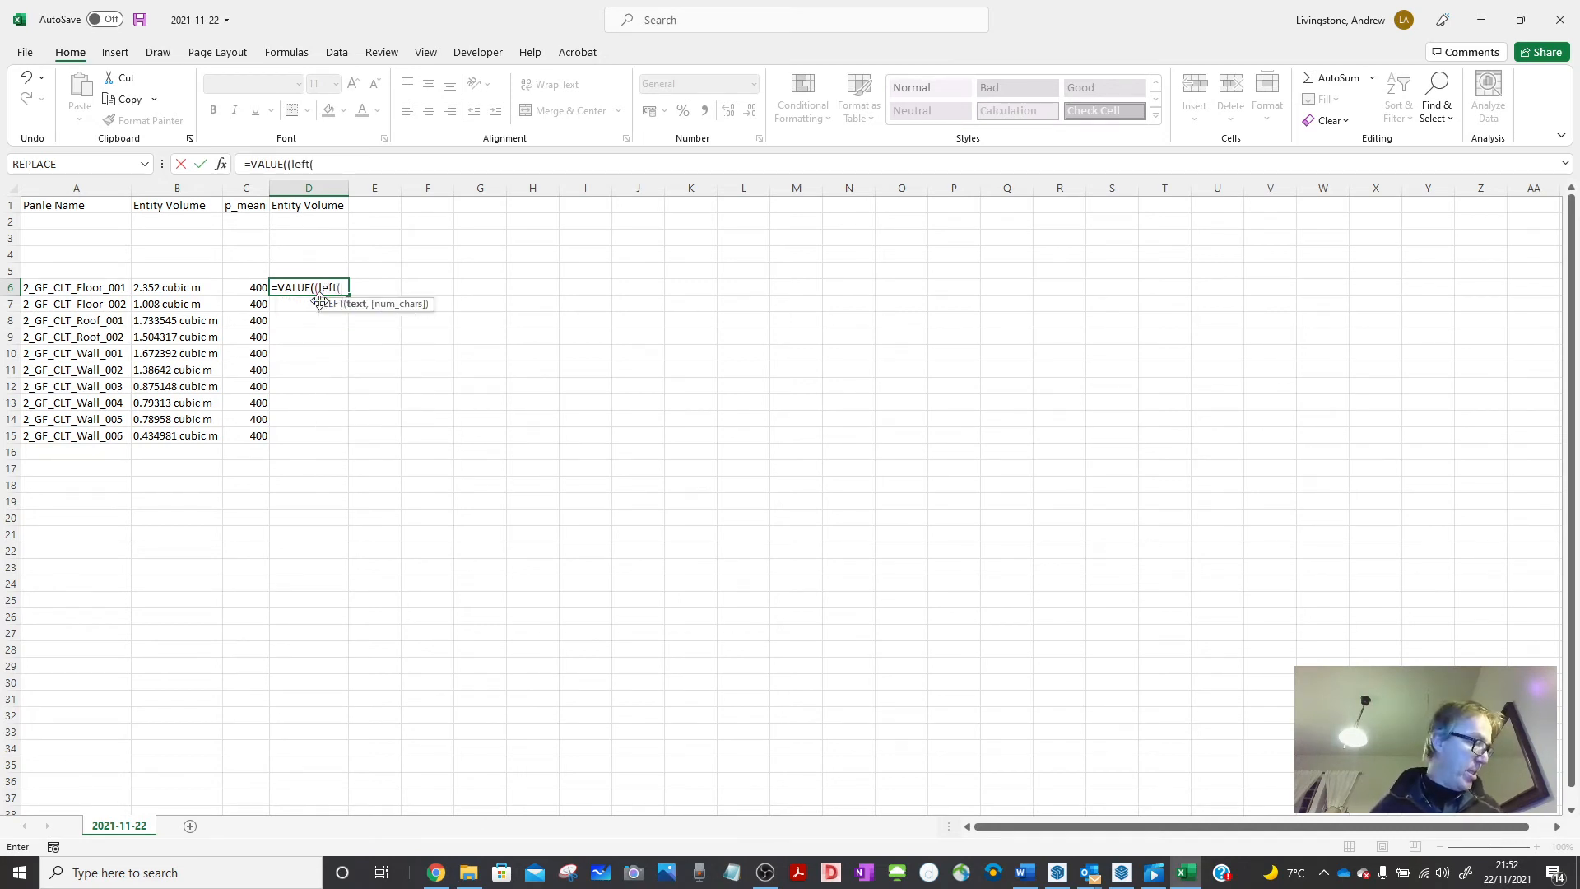
{"action": "left_click", "coordinate": [187, 286]}
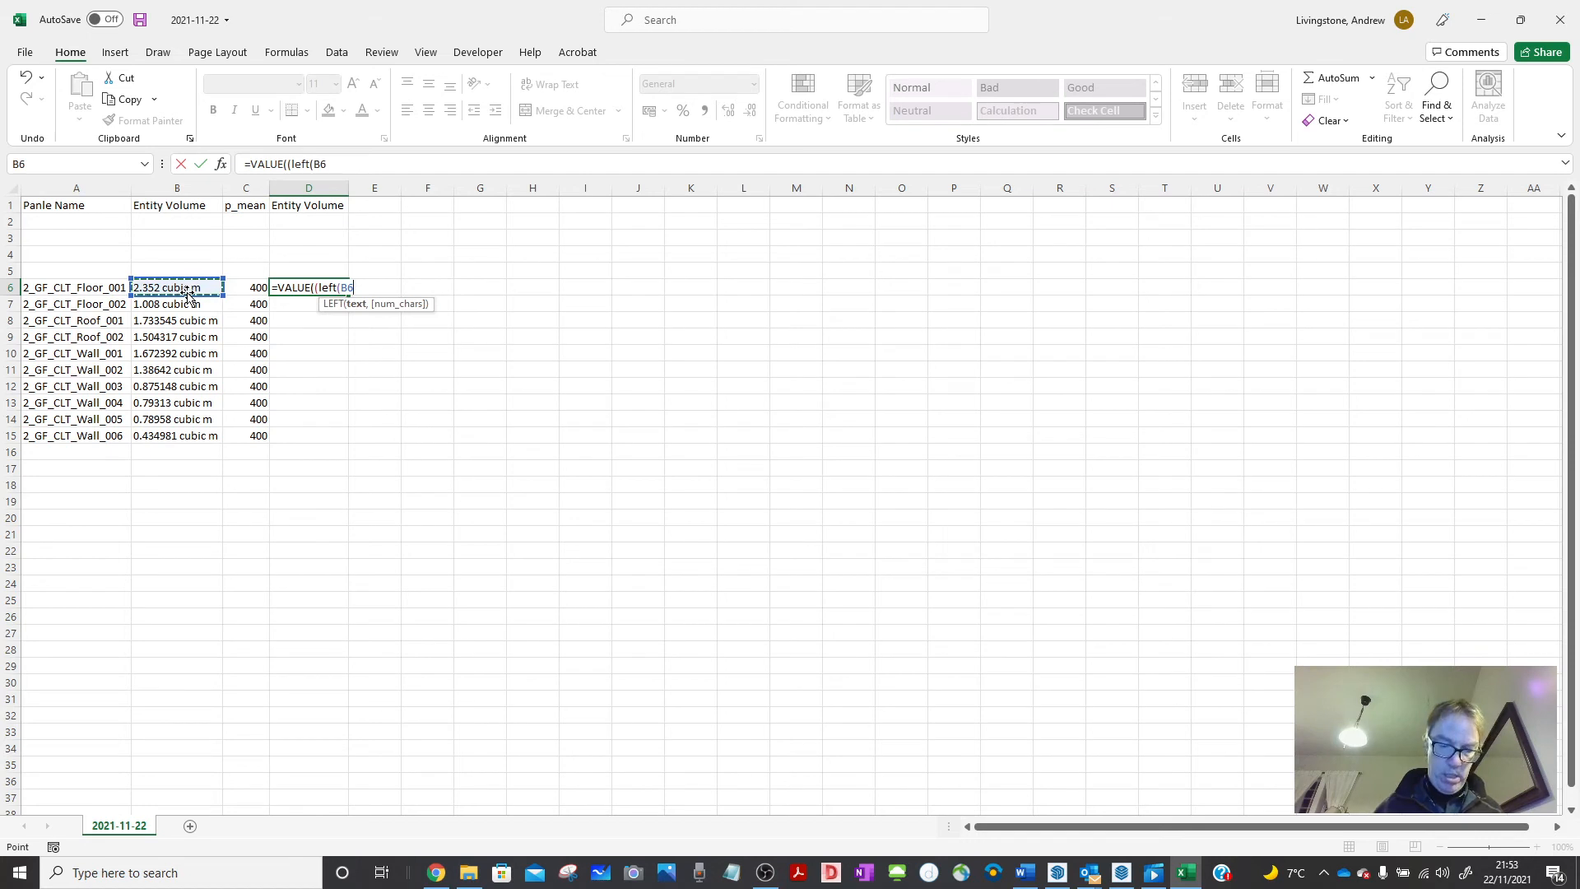
{"action": "type", "text": ",len"}
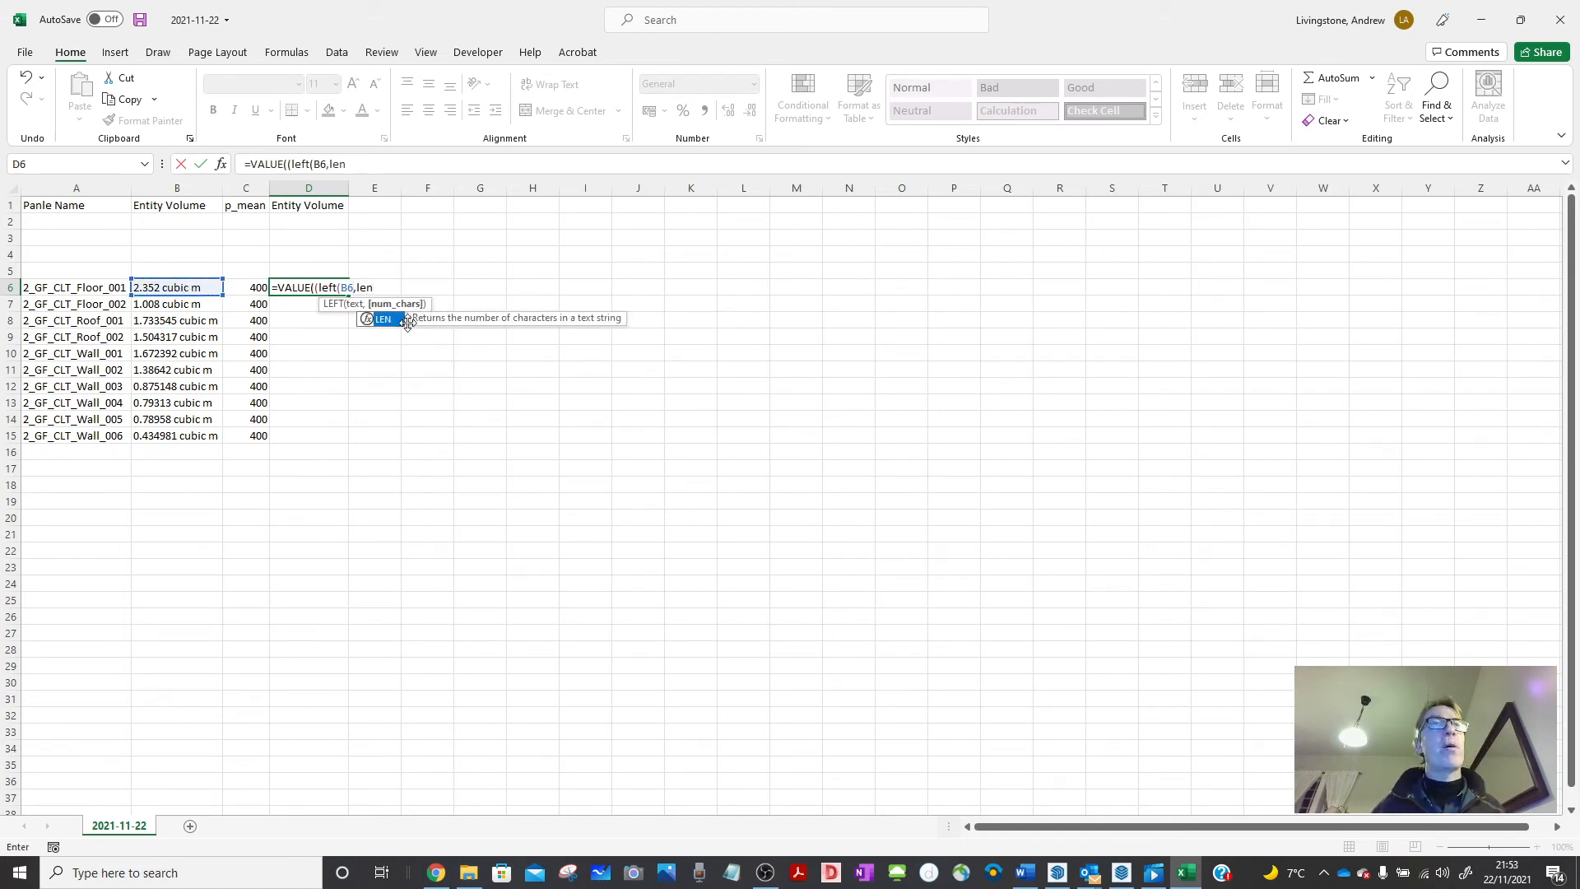
{"action": "double_click", "coordinate": [388, 320]}
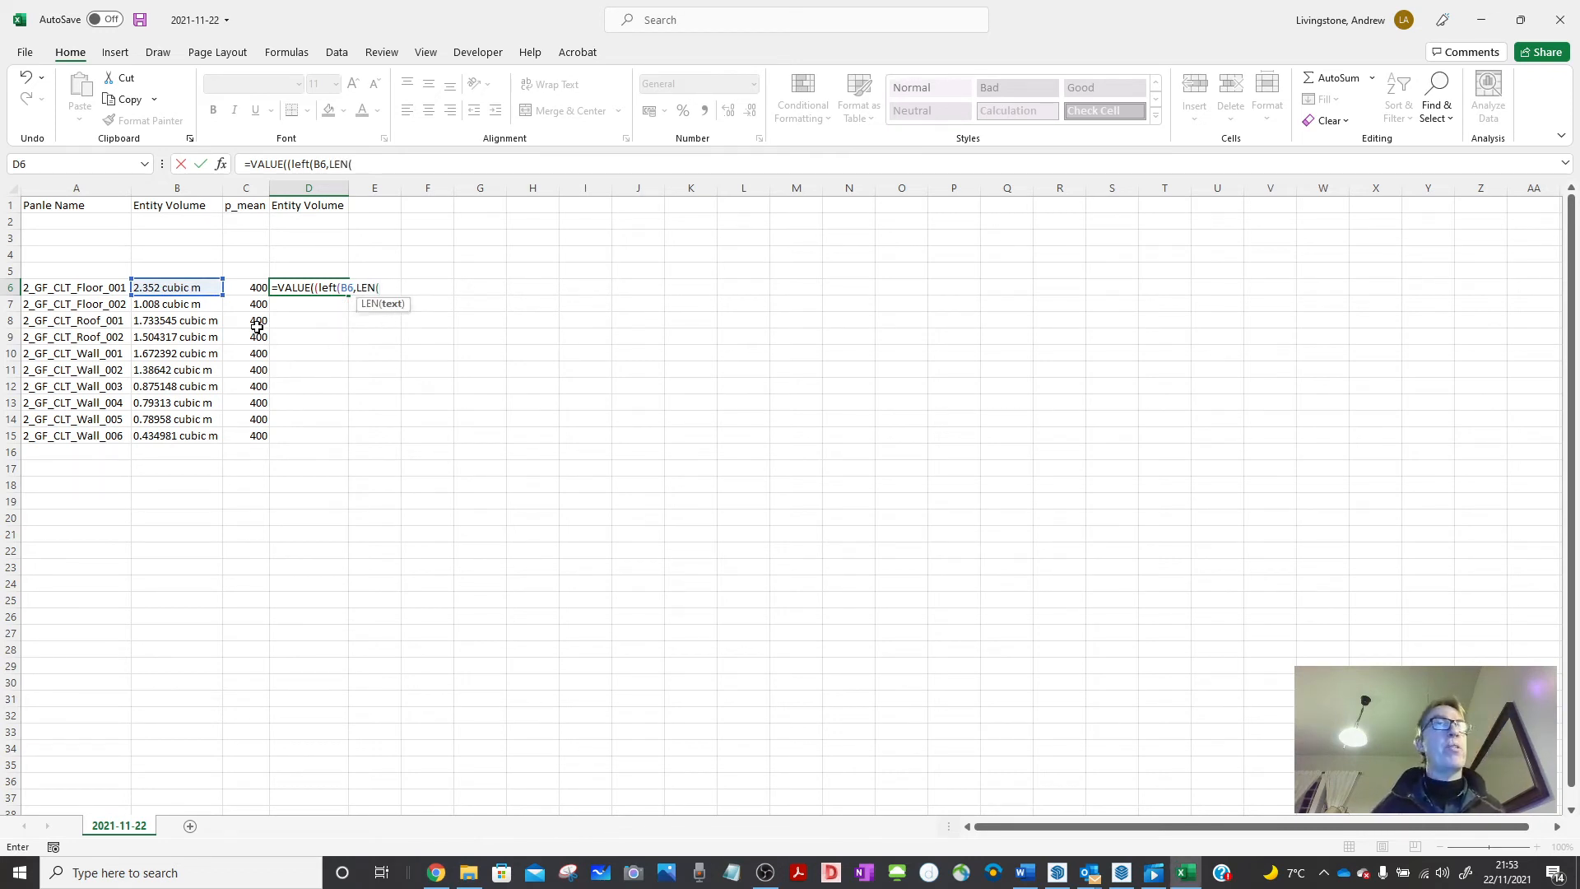
{"action": "left_click", "coordinate": [185, 286]}
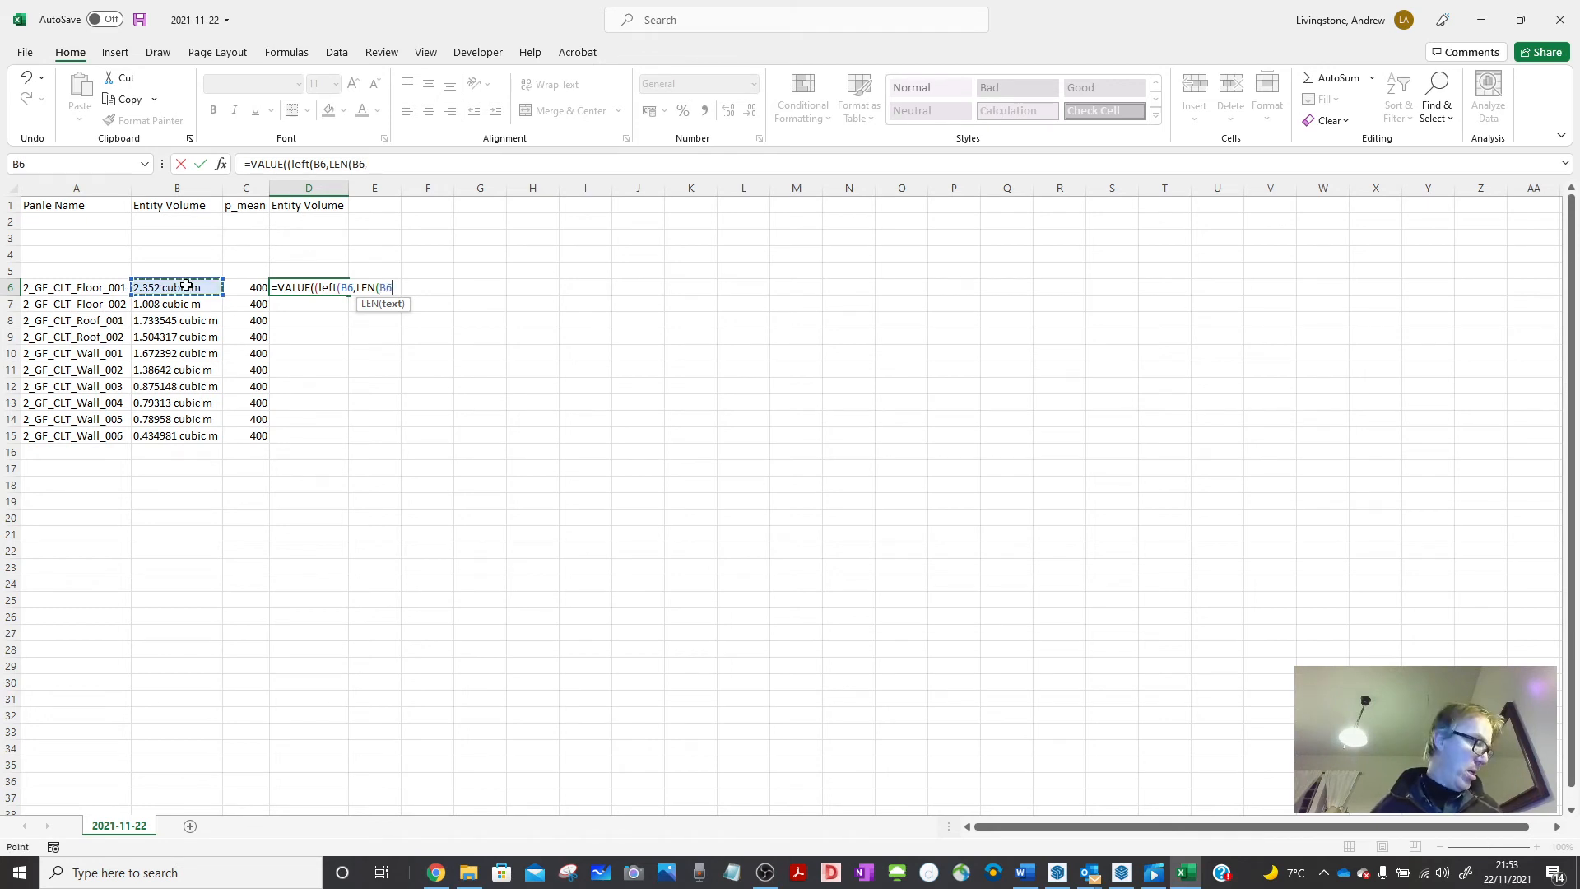
{"action": "type", "text": ")"}
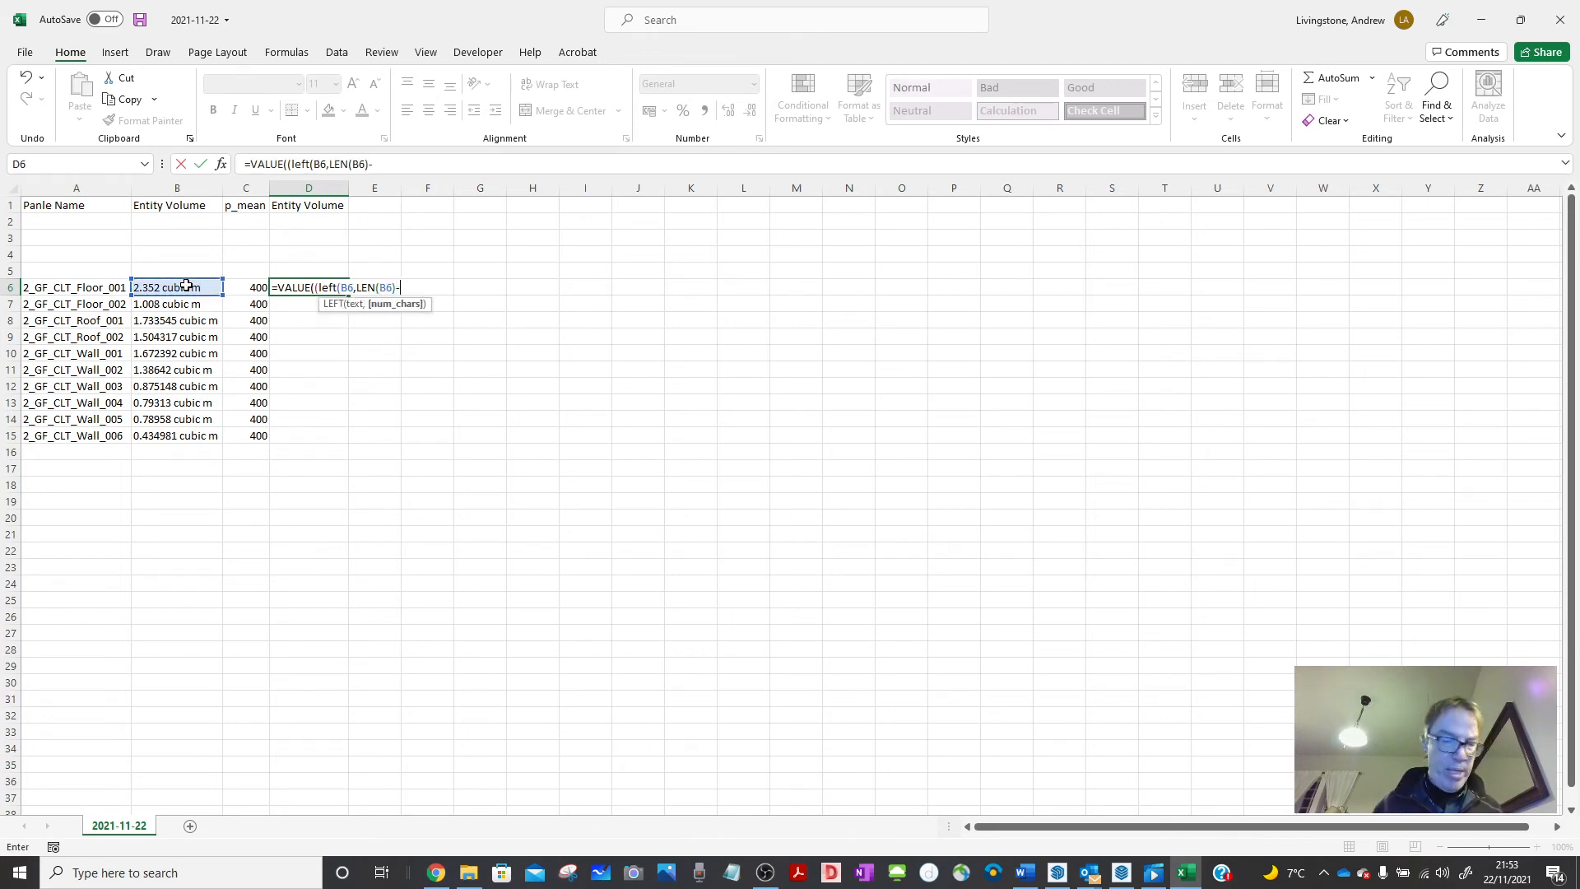
{"action": "type", "text": "-8)"}
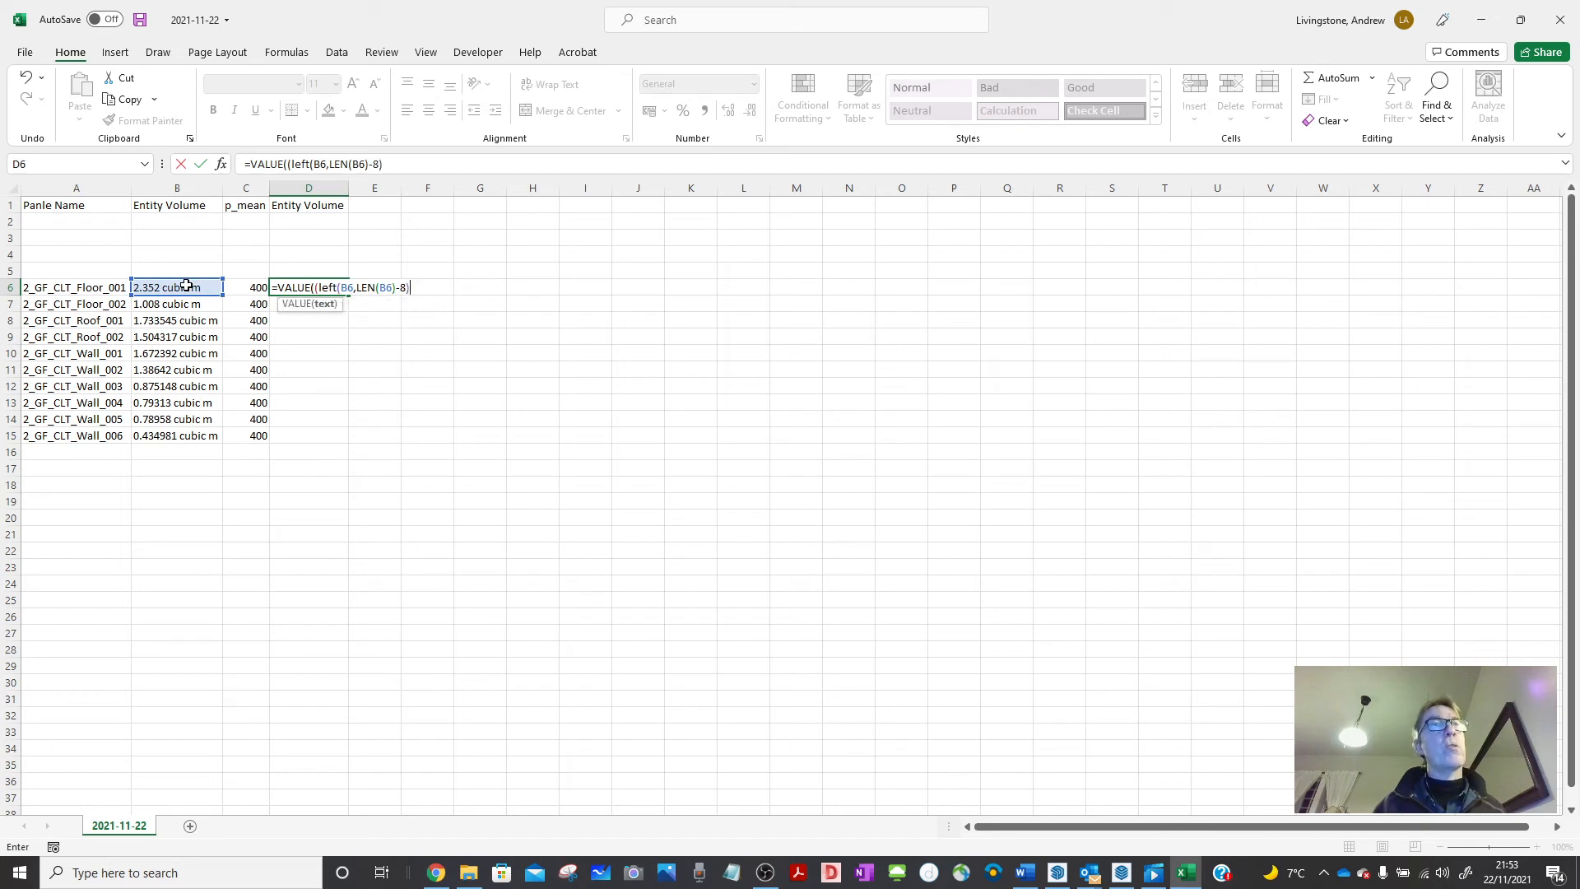
{"action": "type", "text": ")"}
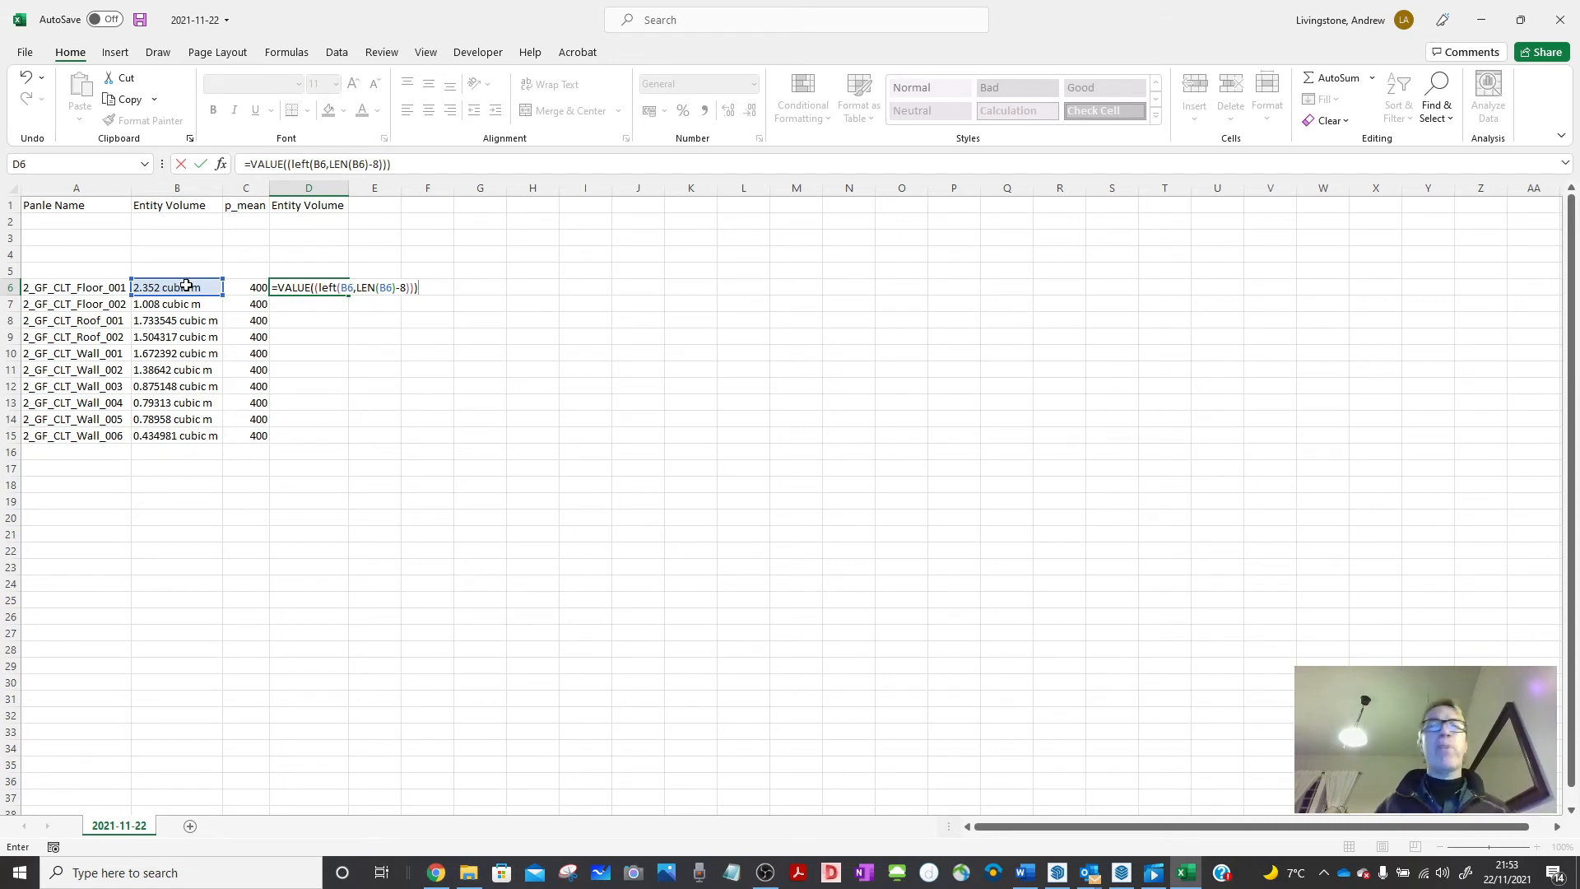
{"action": "key", "text": "Return"}
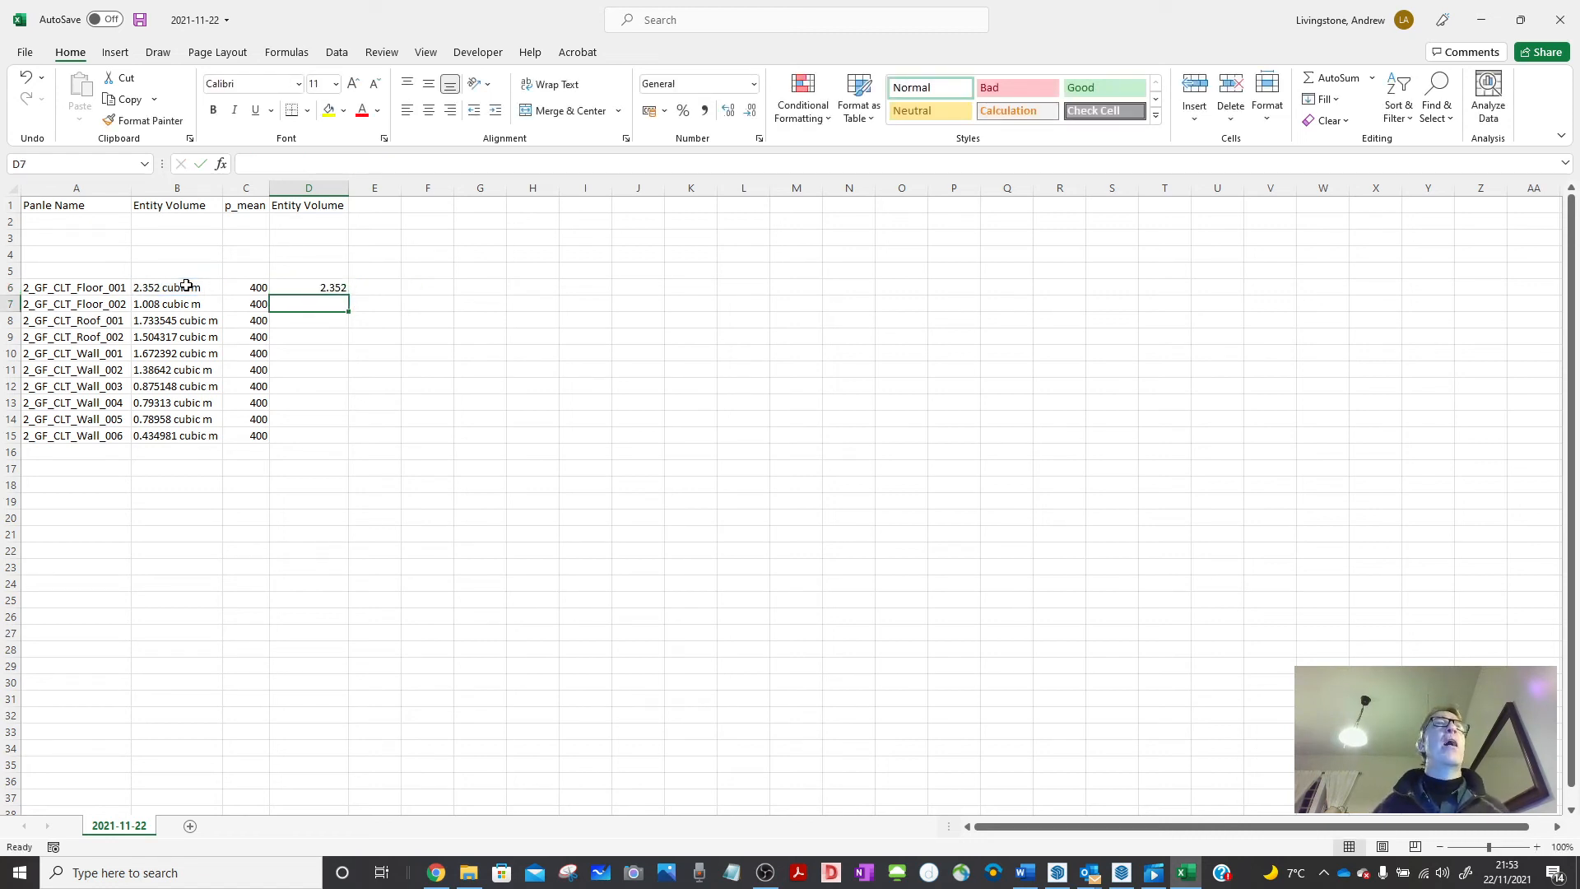
{"action": "left_click", "coordinate": [309, 219]}
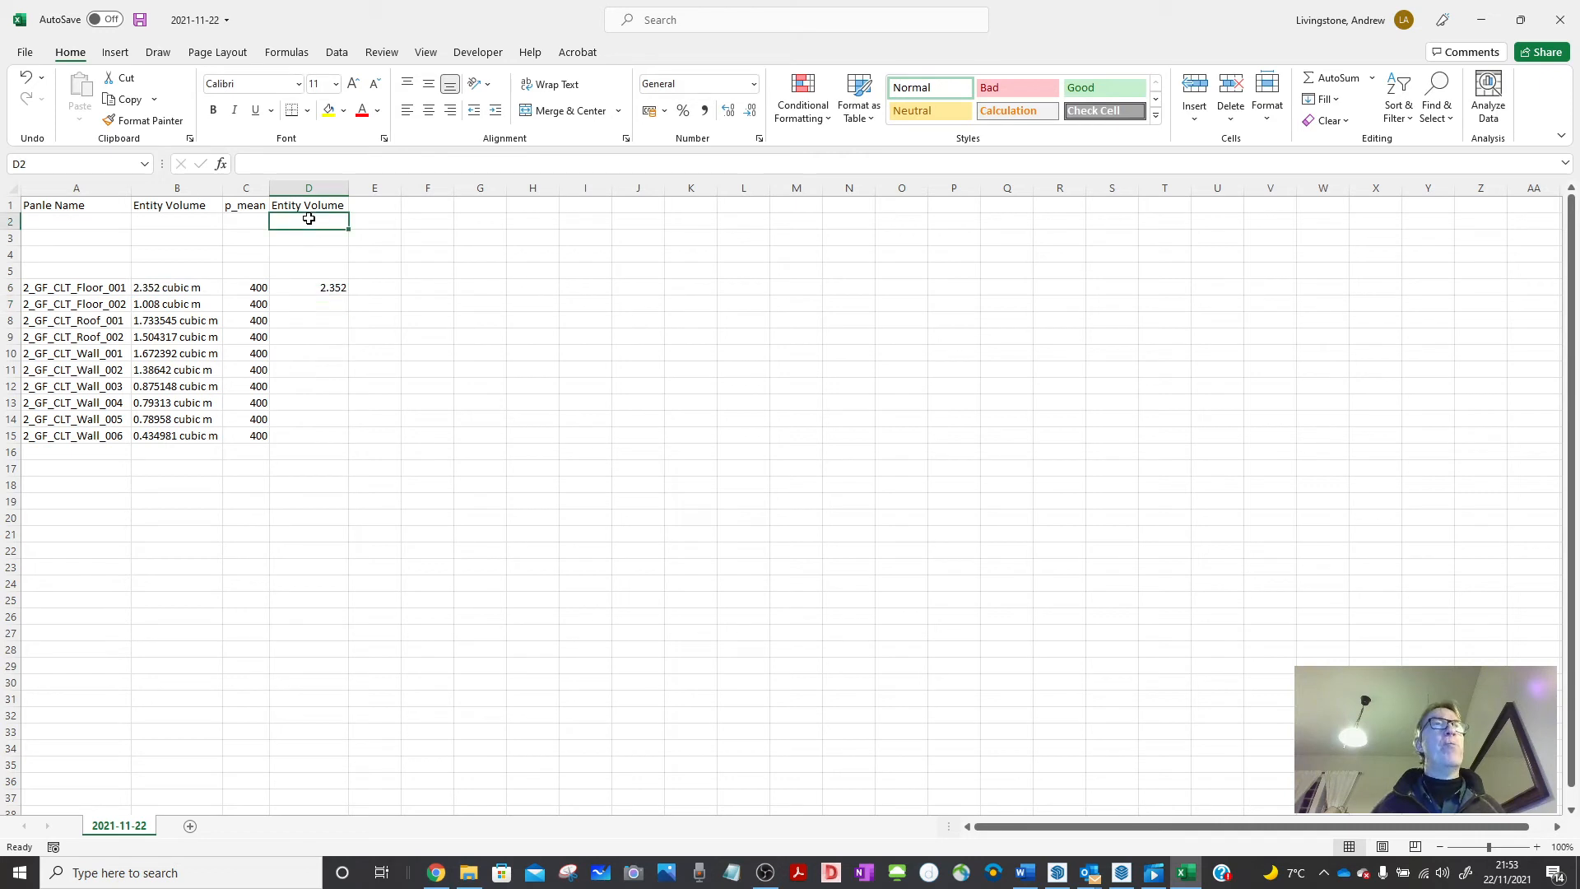
Label D2 with the m^3 unit.
{"action": "type", "text": "m^3"}
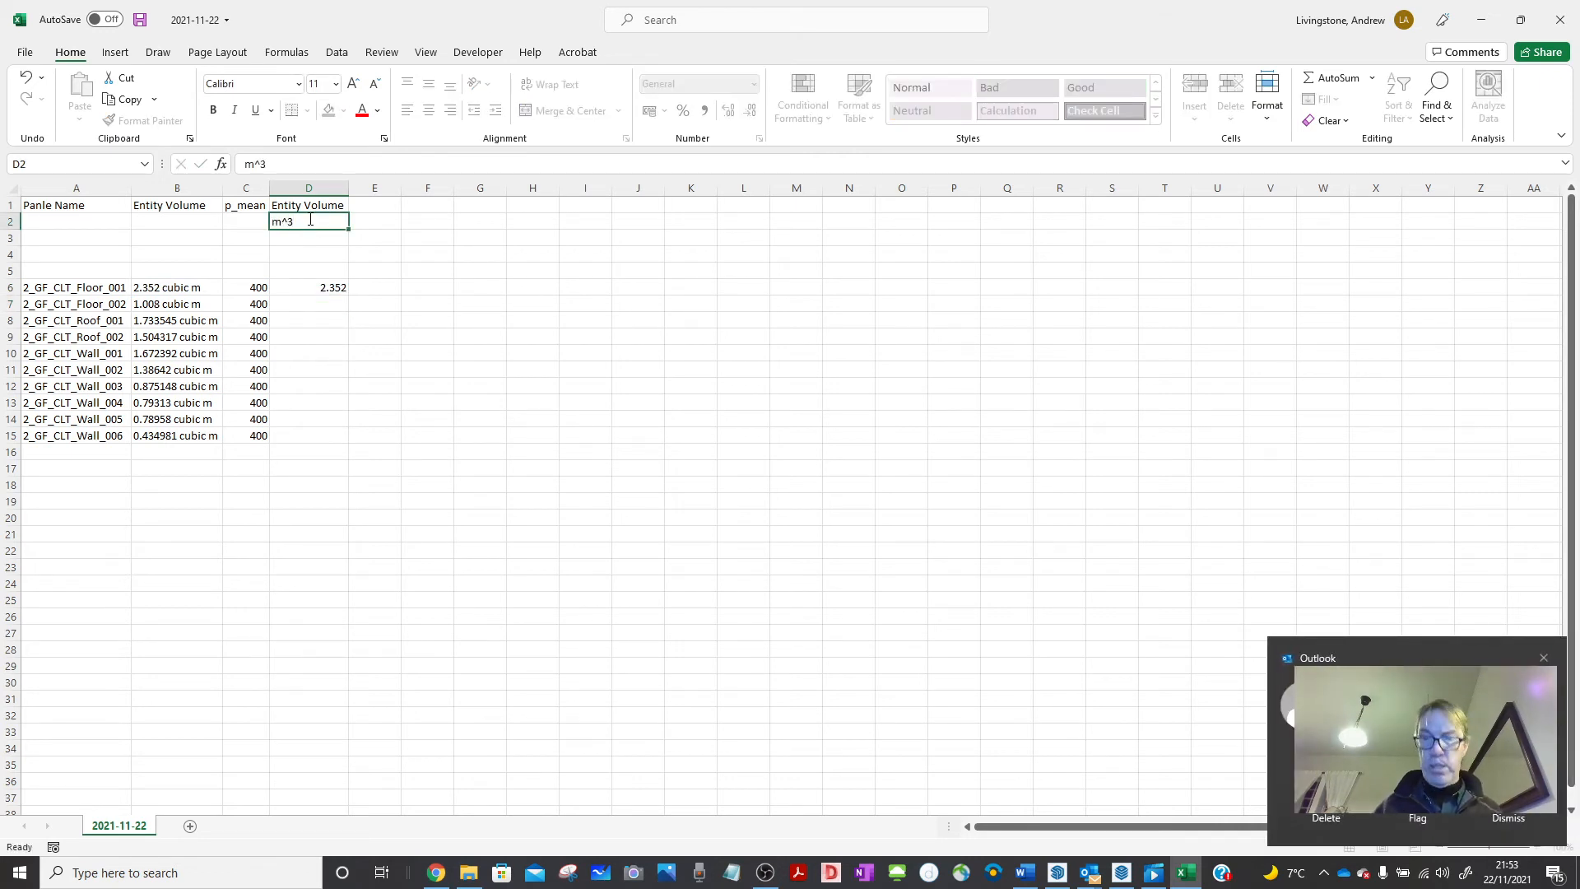
{"action": "key", "text": "Return"}
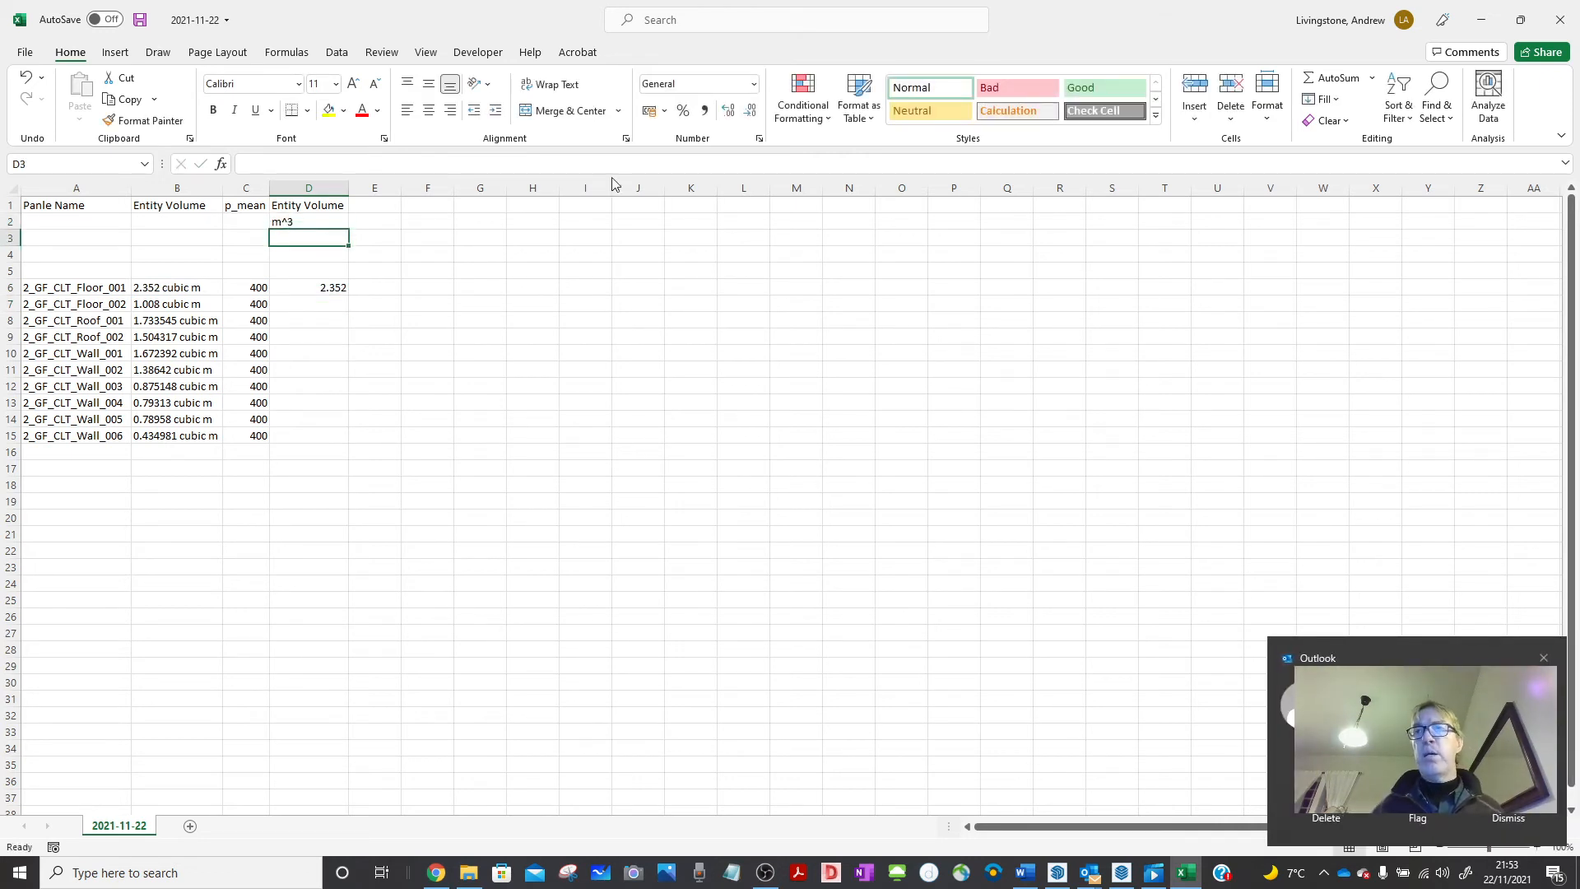
{"action": "left_click", "coordinate": [1544, 657]}
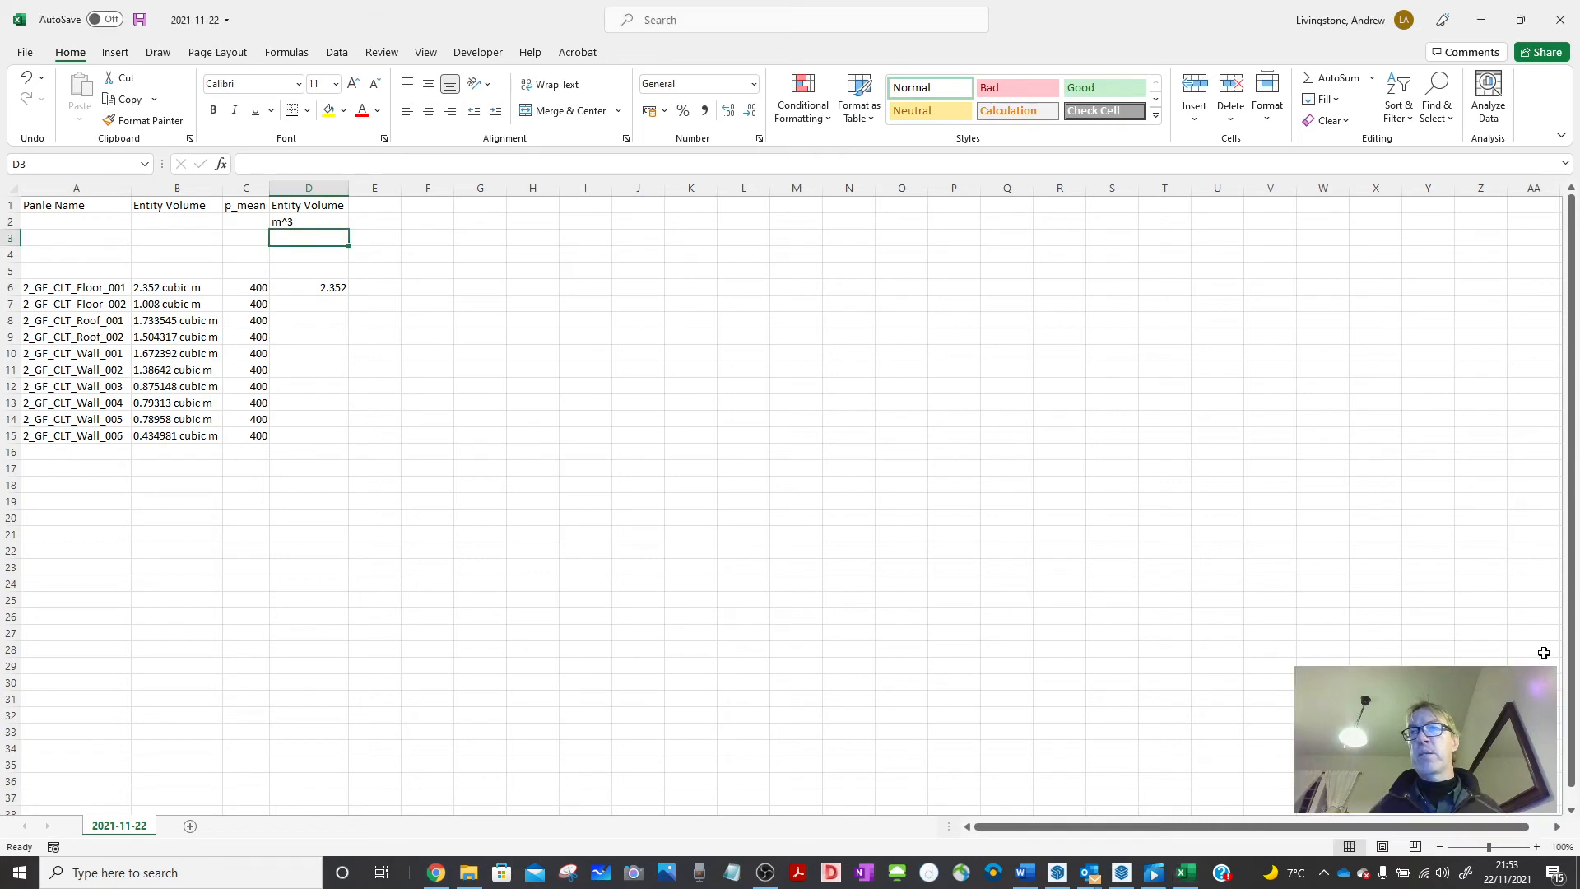
Copy the D6 volume formula down to D7:D15 for every panel.
{"action": "left_click", "coordinate": [318, 286]}
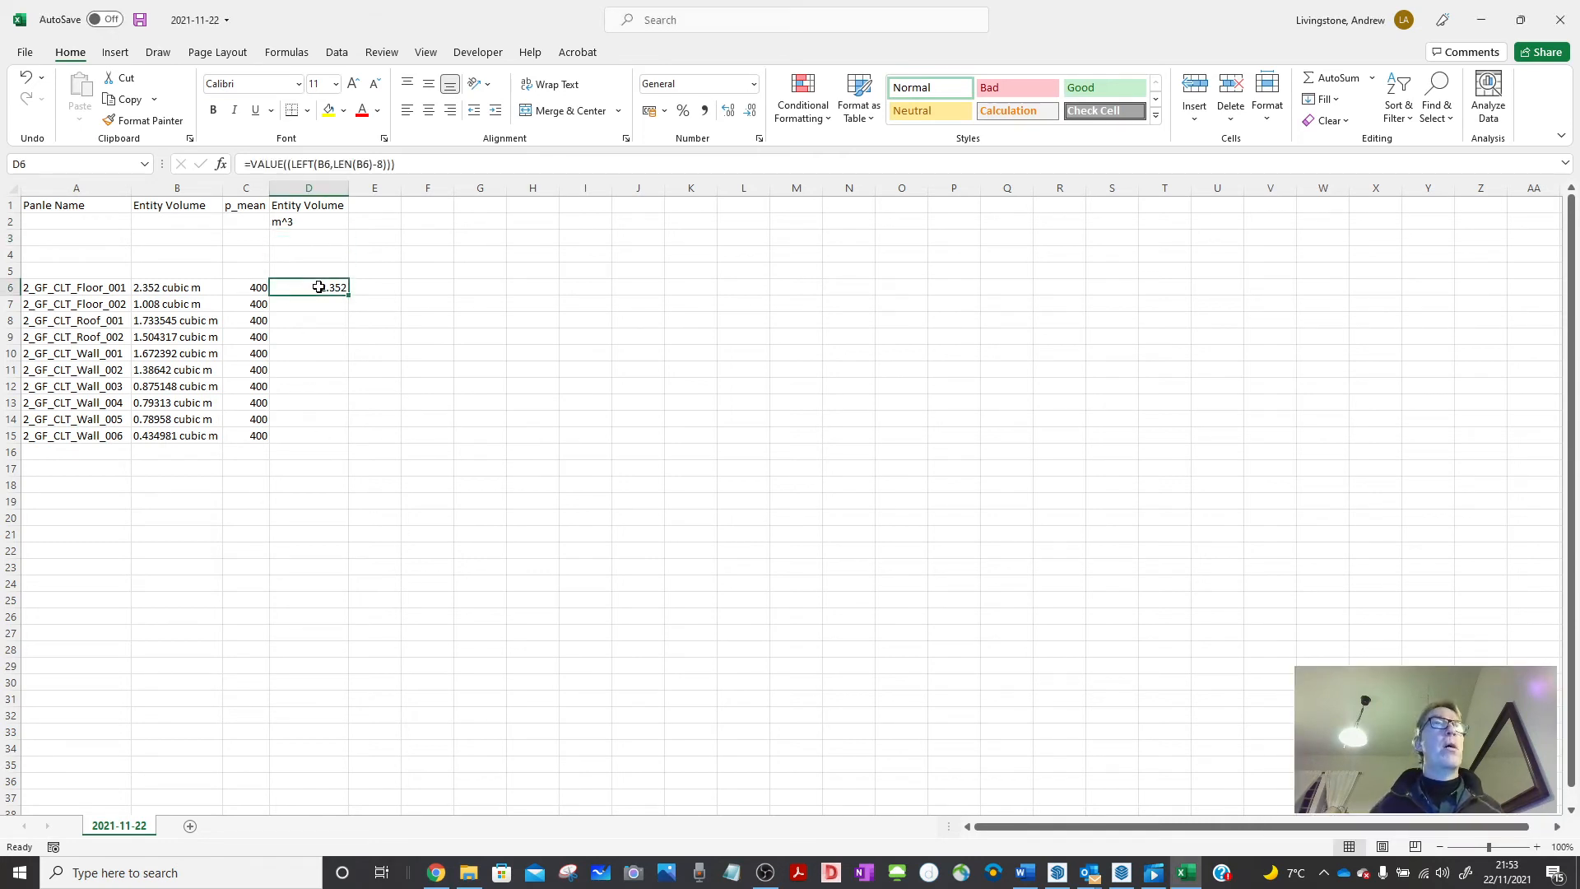
{"action": "key", "text": "ctrl+c"}
{"action": "left_click_drag", "start_coordinate": [314, 302], "coordinate": [318, 434]}
{"action": "key", "text": "ctrl+v"}
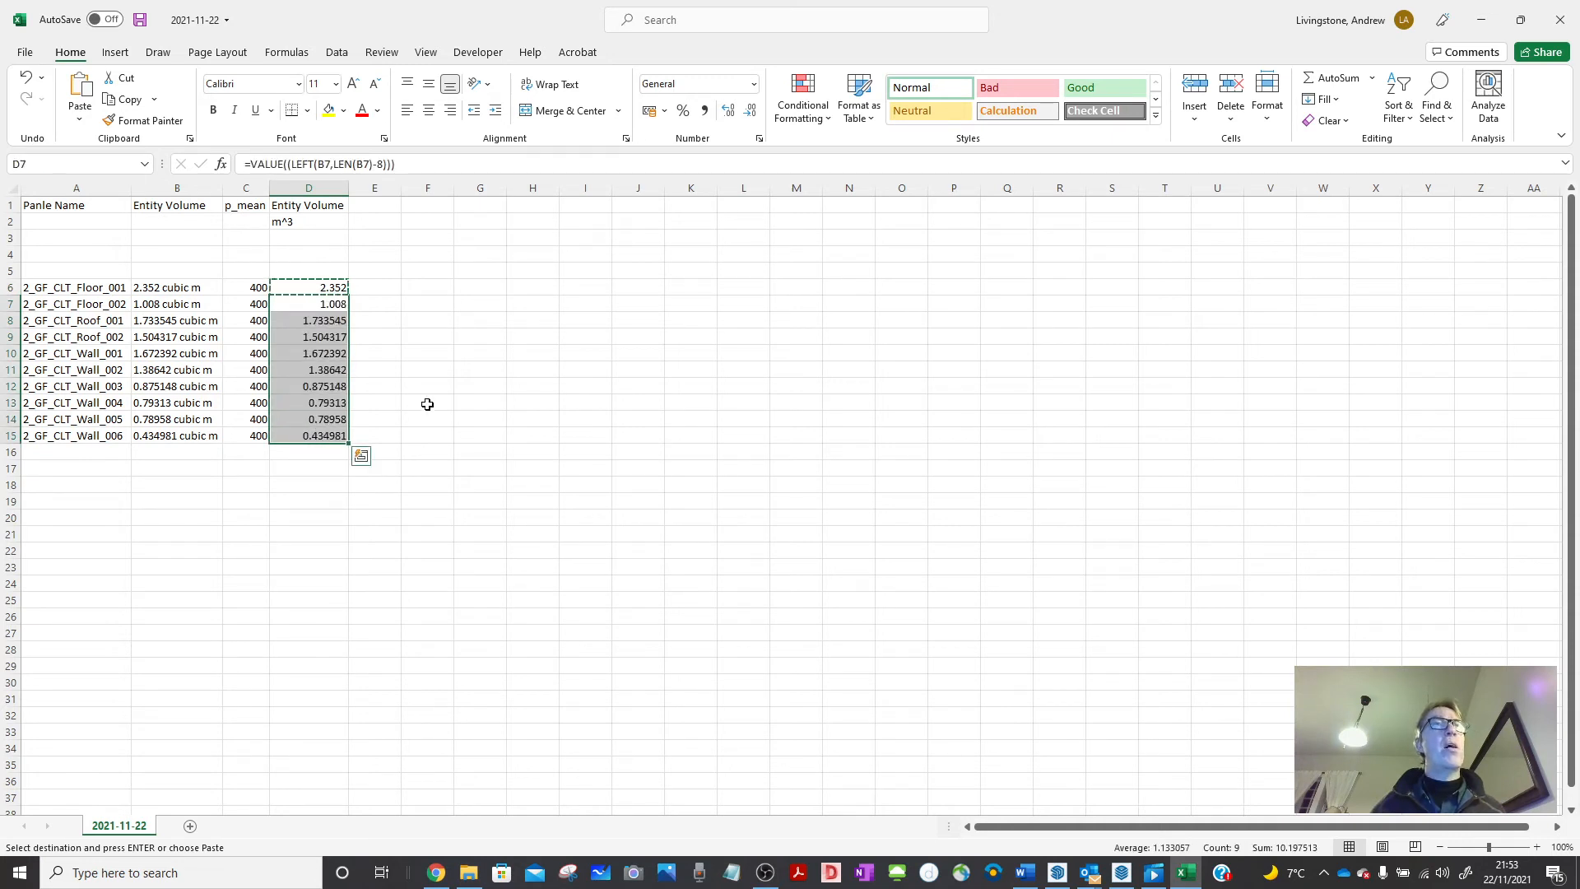
{"action": "left_click", "coordinate": [450, 401]}
{"action": "key", "text": "Escape"}
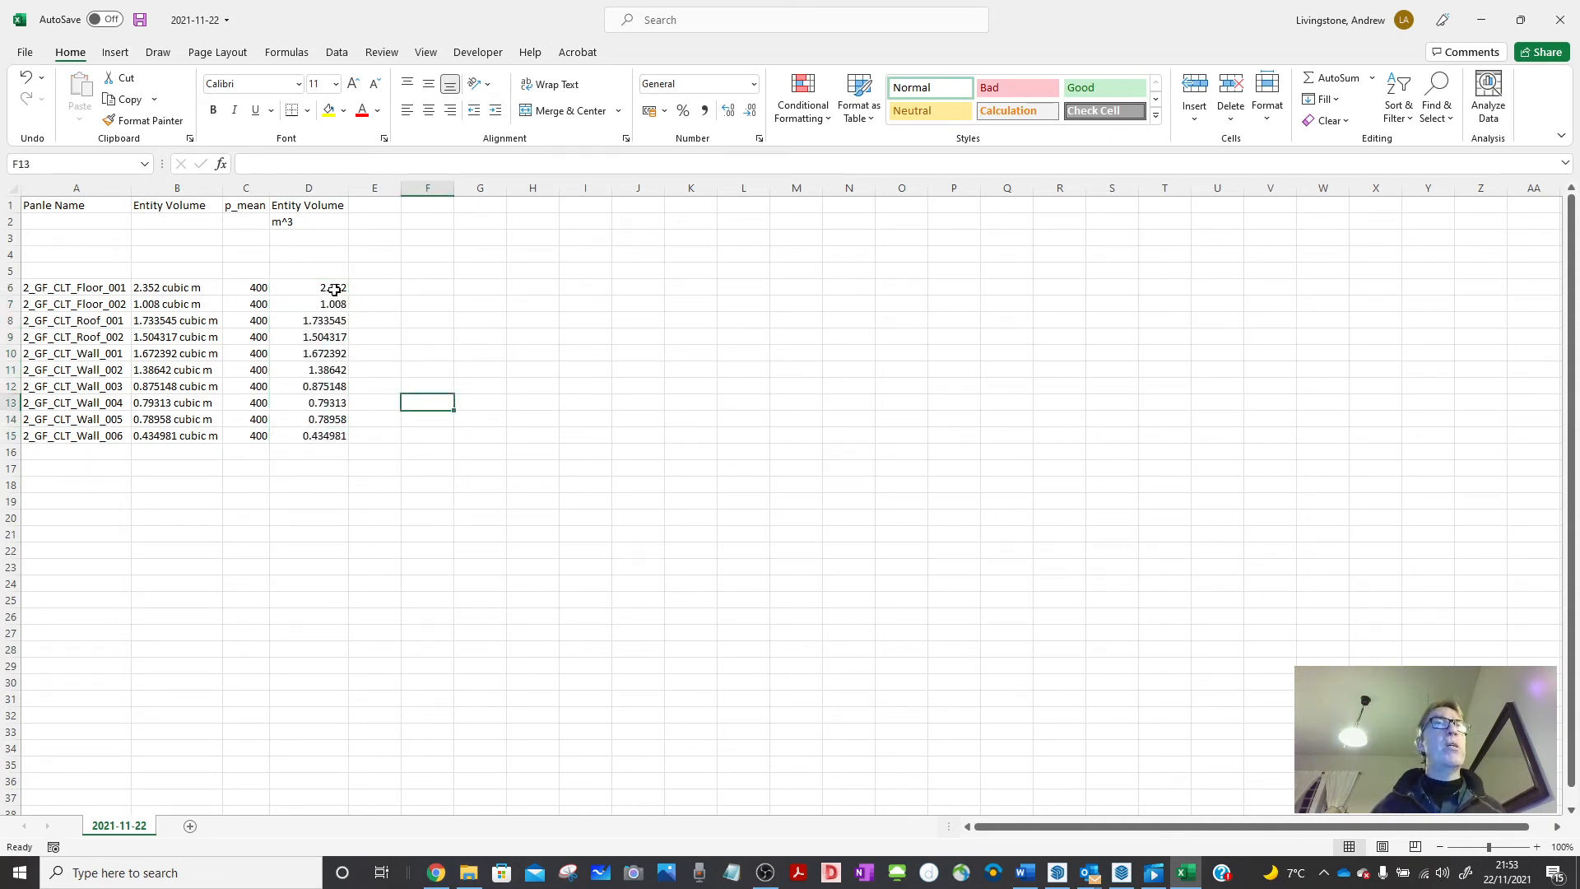
Format the volumes in D6:D15 to show three decimal places.
{"action": "left_click_drag", "start_coordinate": [329, 289], "coordinate": [327, 436]}
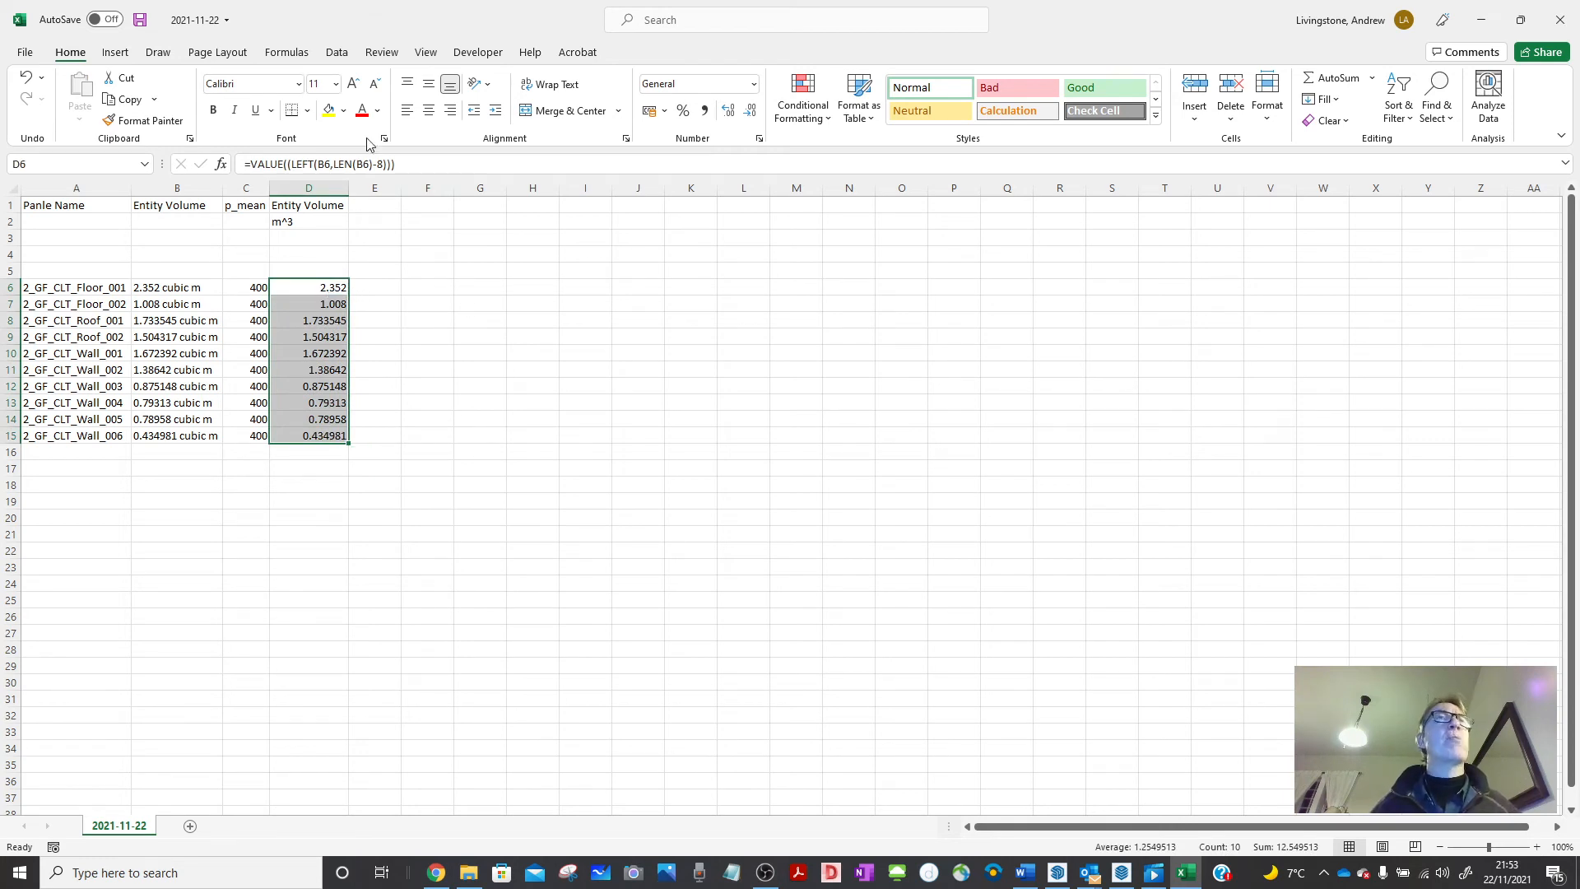
{"action": "left_click", "coordinate": [750, 118]}
{"action": "left_click", "coordinate": [729, 119]}
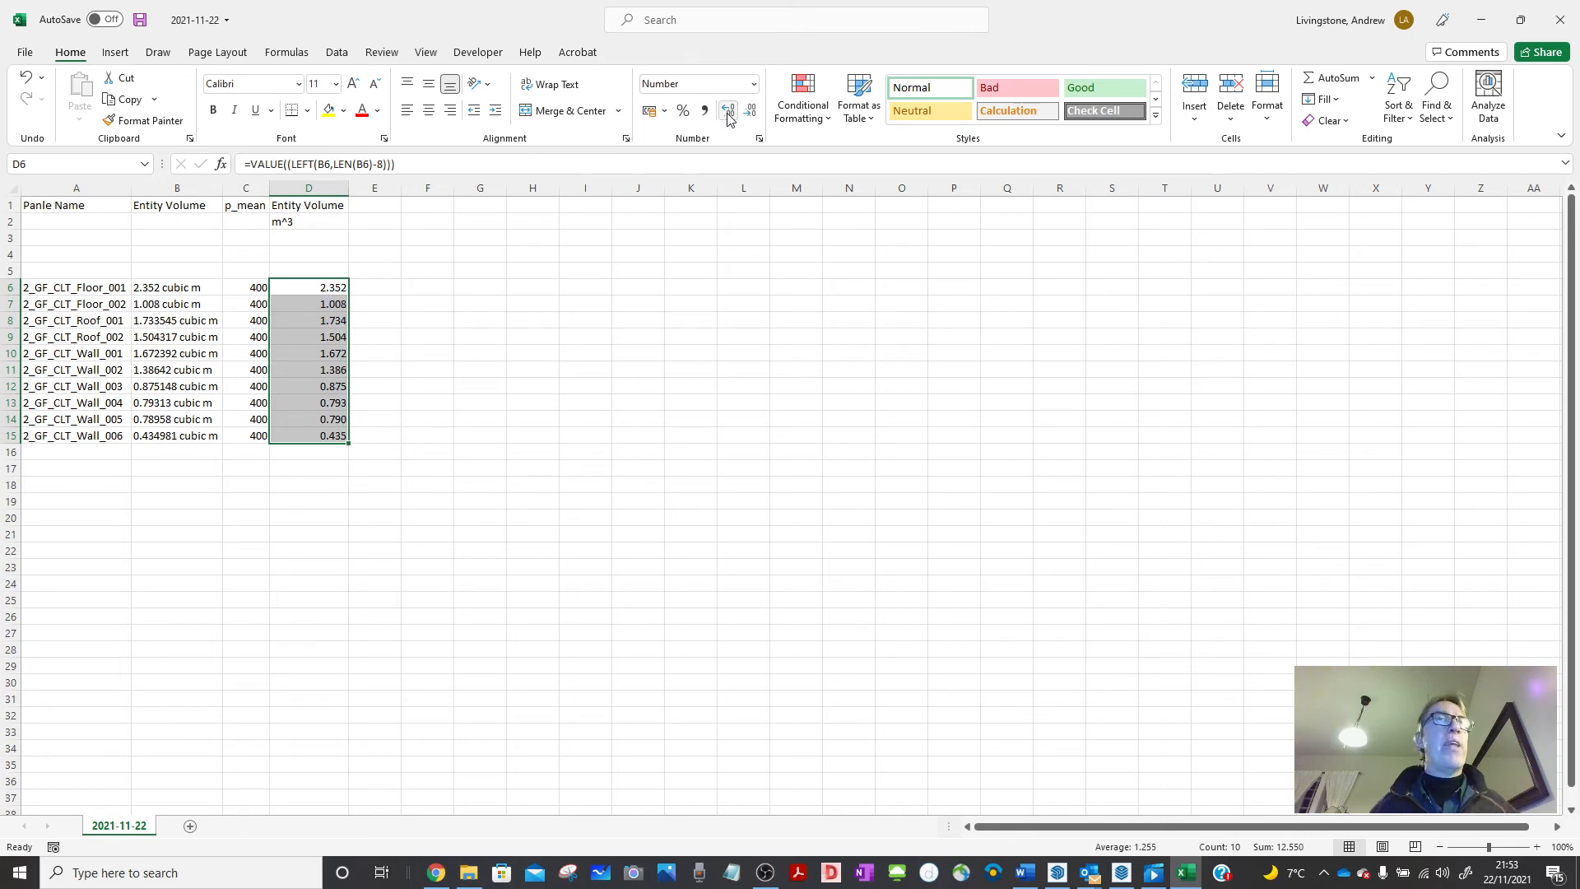
{"action": "left_click", "coordinate": [469, 275]}
Hide the raw volume text column B and add the kg/m^3 unit under p_mean.
{"action": "left_click", "coordinate": [160, 183]}
{"action": "right_click", "coordinate": [161, 183]}
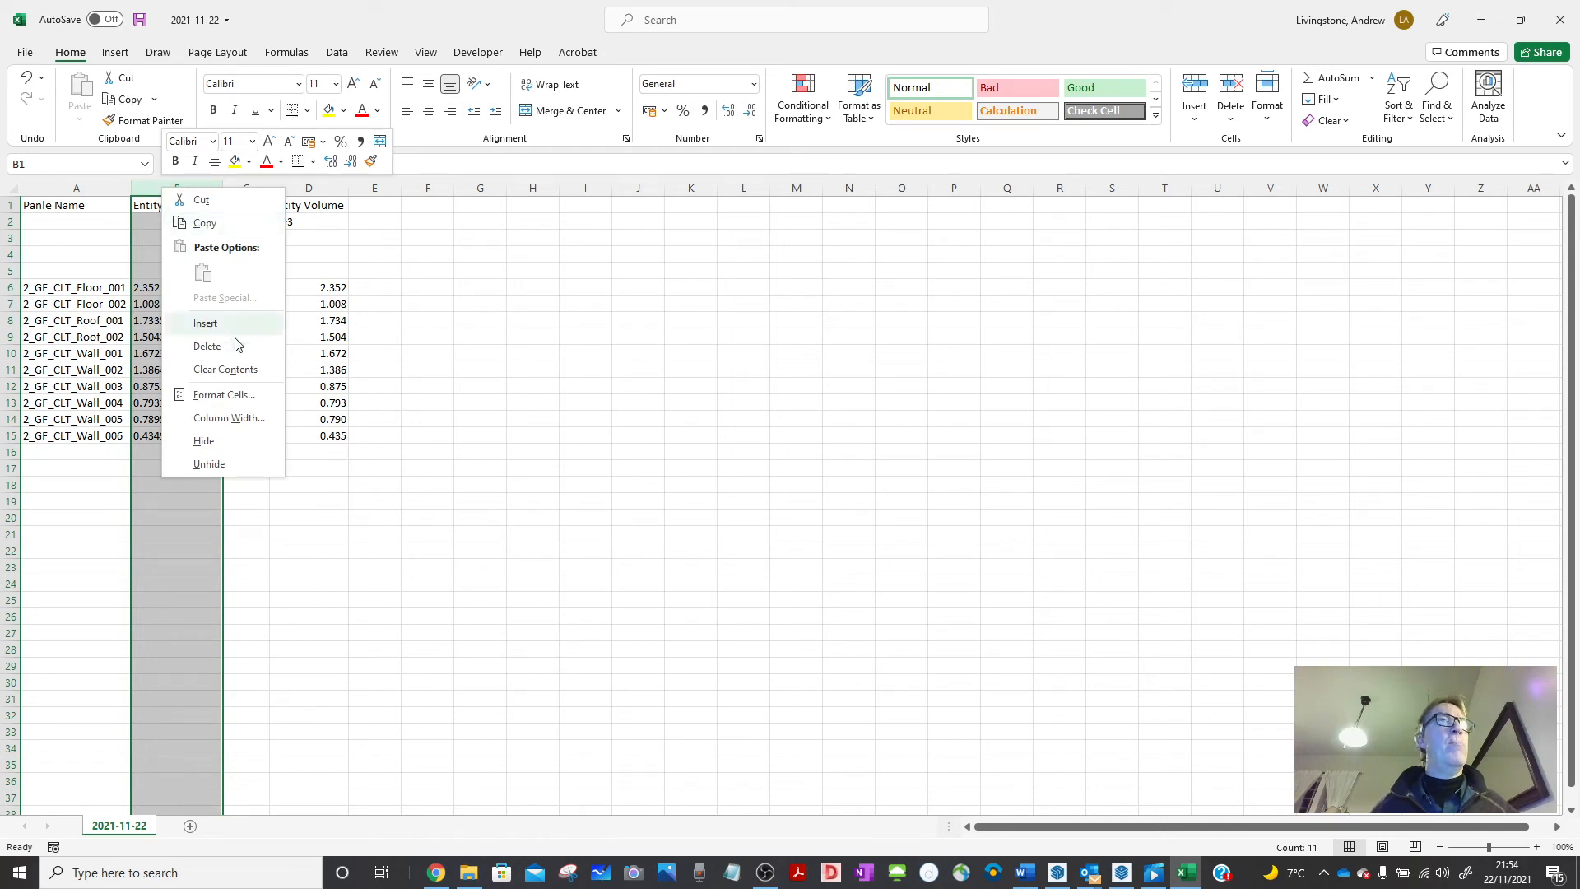
{"action": "left_click", "coordinate": [204, 441]}
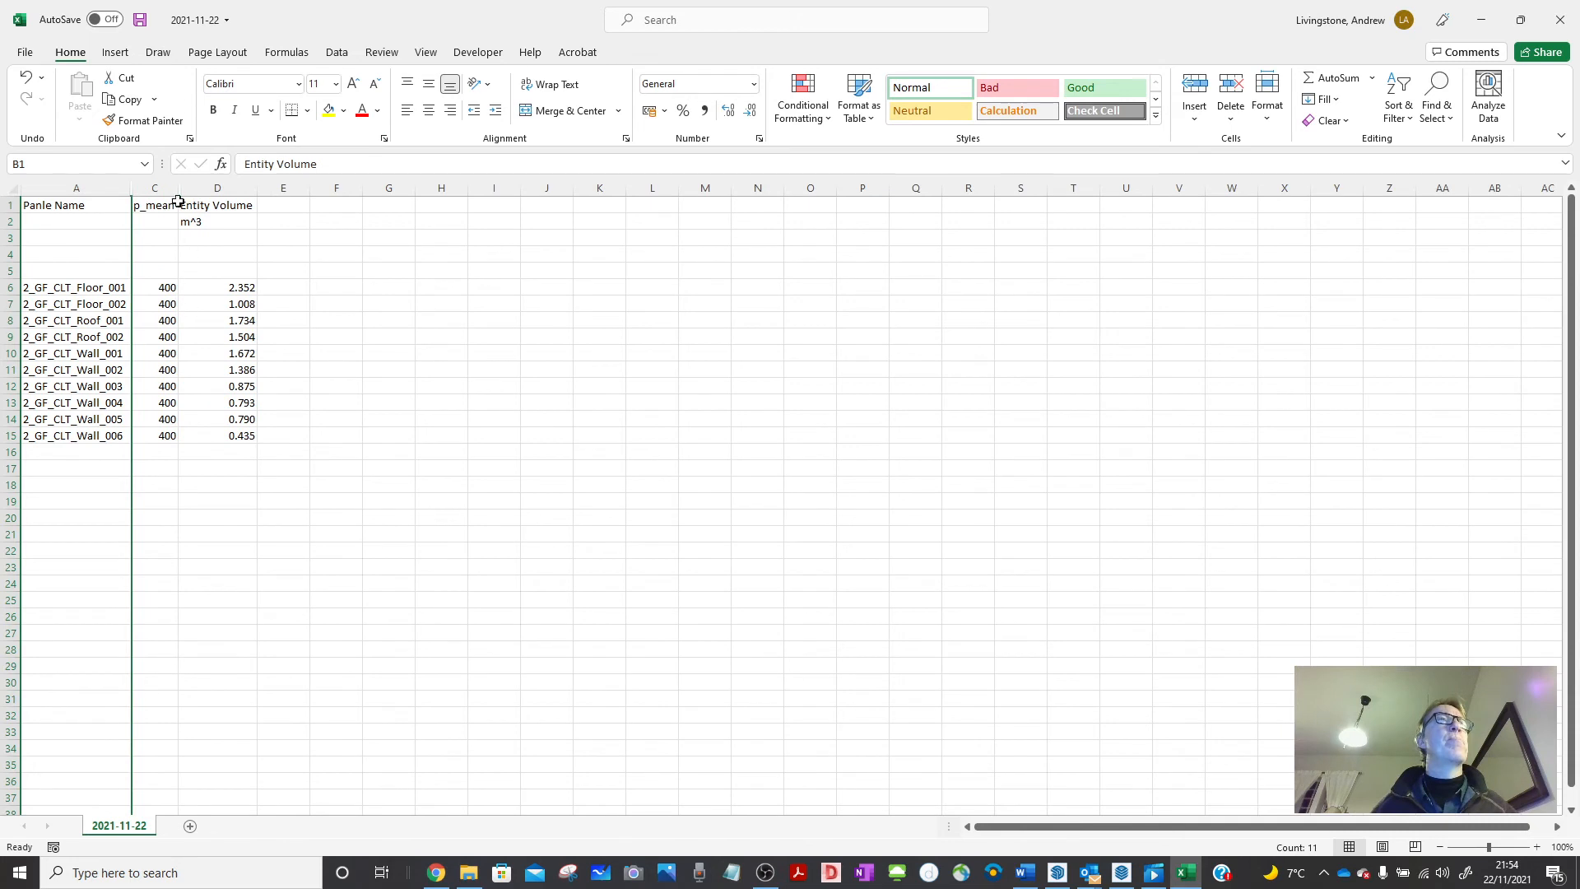
{"action": "left_click_drag", "start_coordinate": [178, 187], "coordinate": [190, 188]}
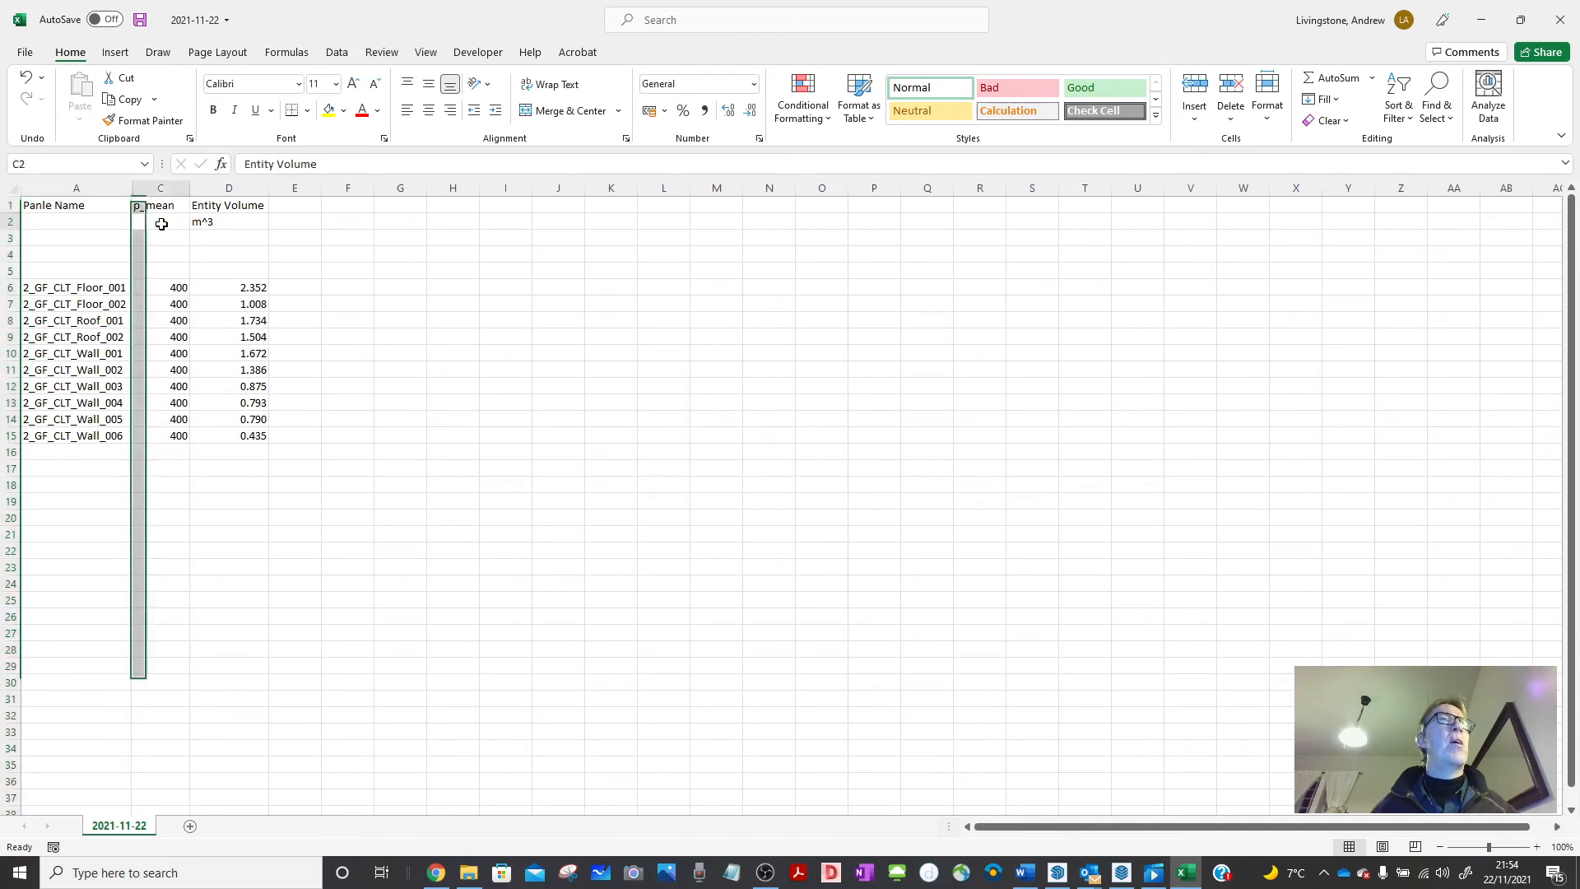
{"action": "left_click", "coordinate": [162, 223]}
{"action": "type", "text": "kg/m^3"}
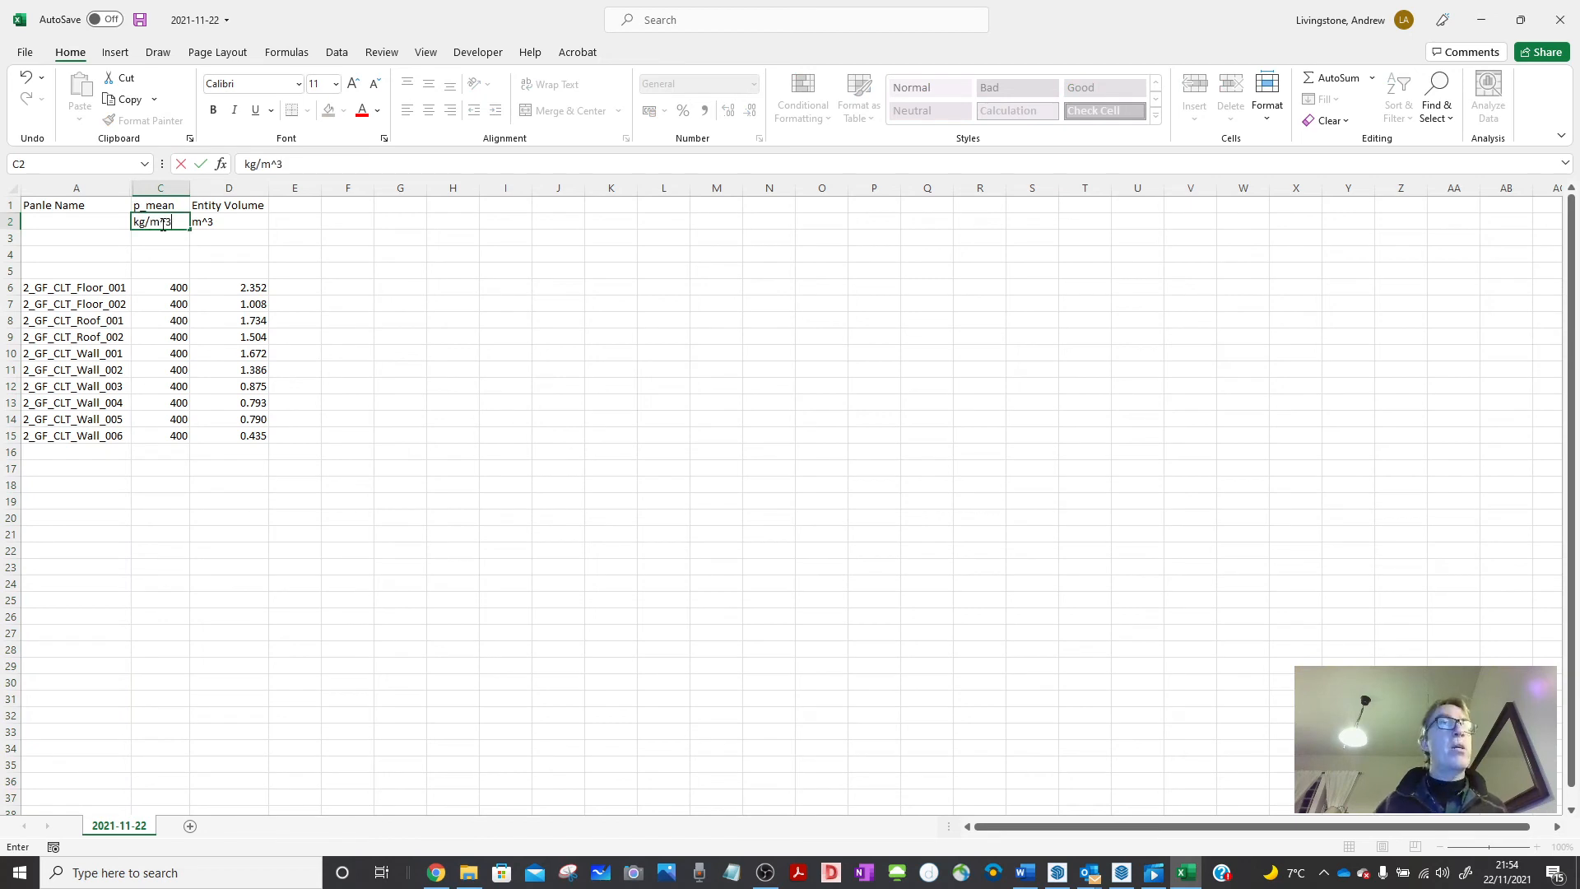
{"action": "key", "text": "Return"}
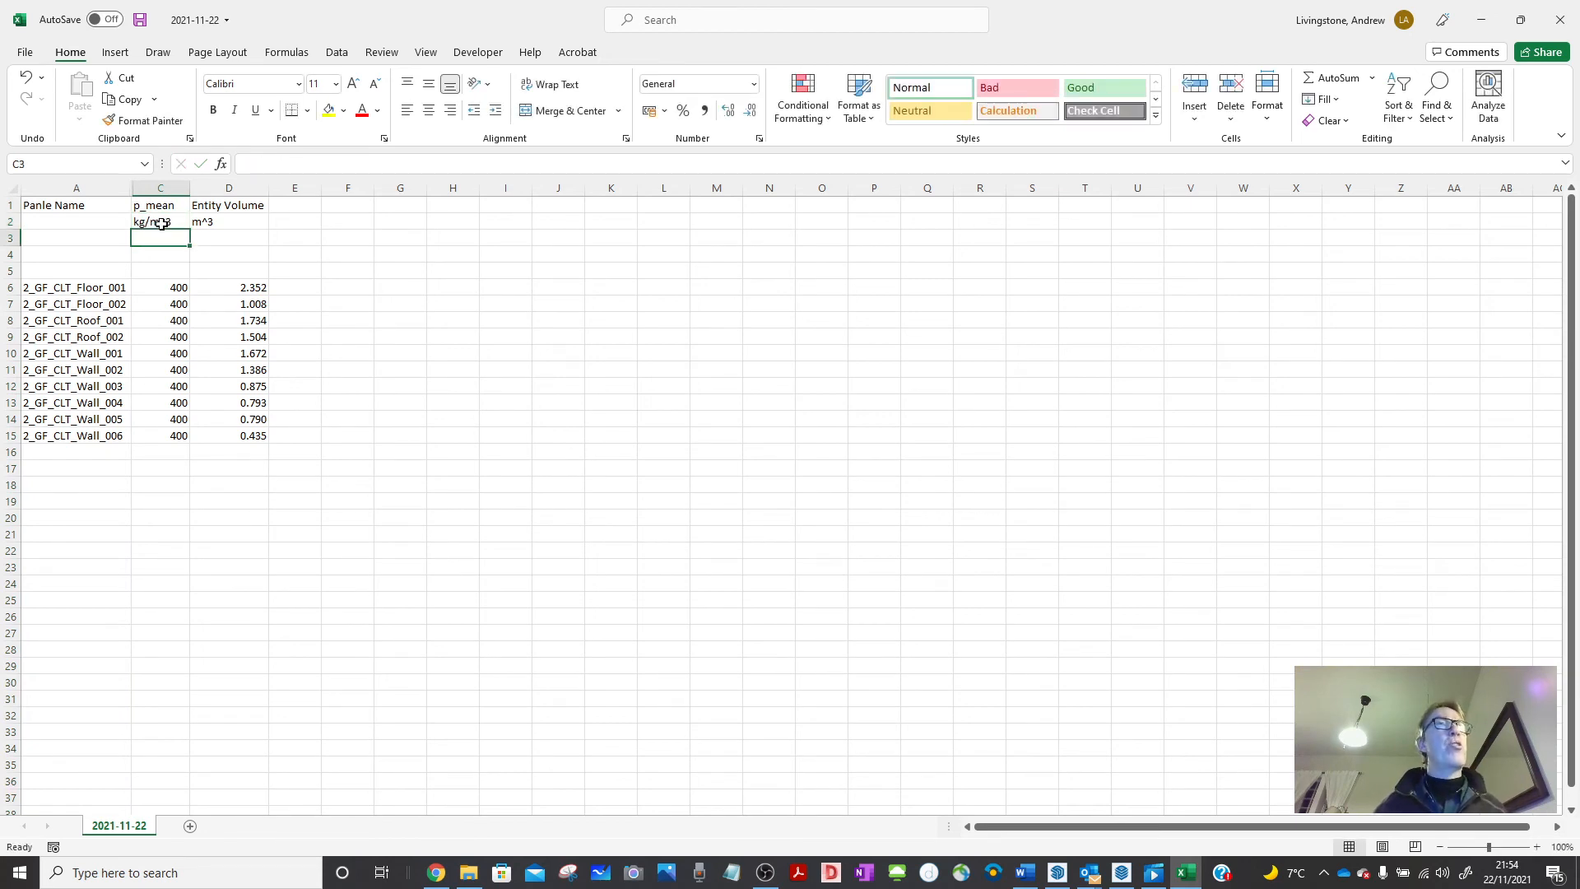
Add a Mass heading in F1 with the kg unit in F2.
{"action": "left_click", "coordinate": [339, 205]}
{"action": "type", "text": "Mass"}
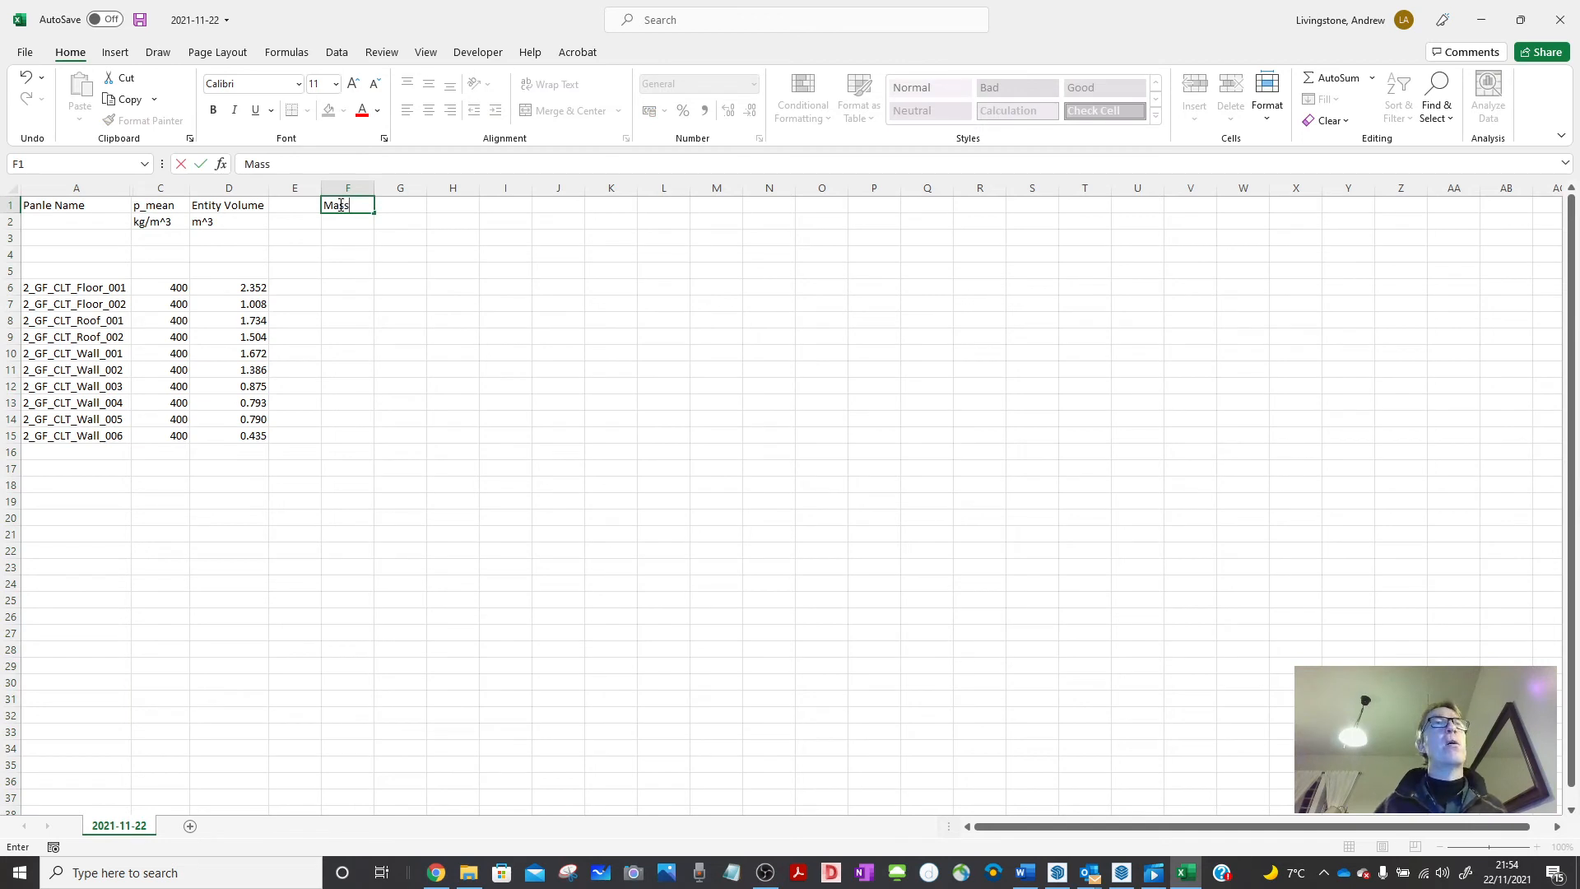
{"action": "key", "text": "Return"}
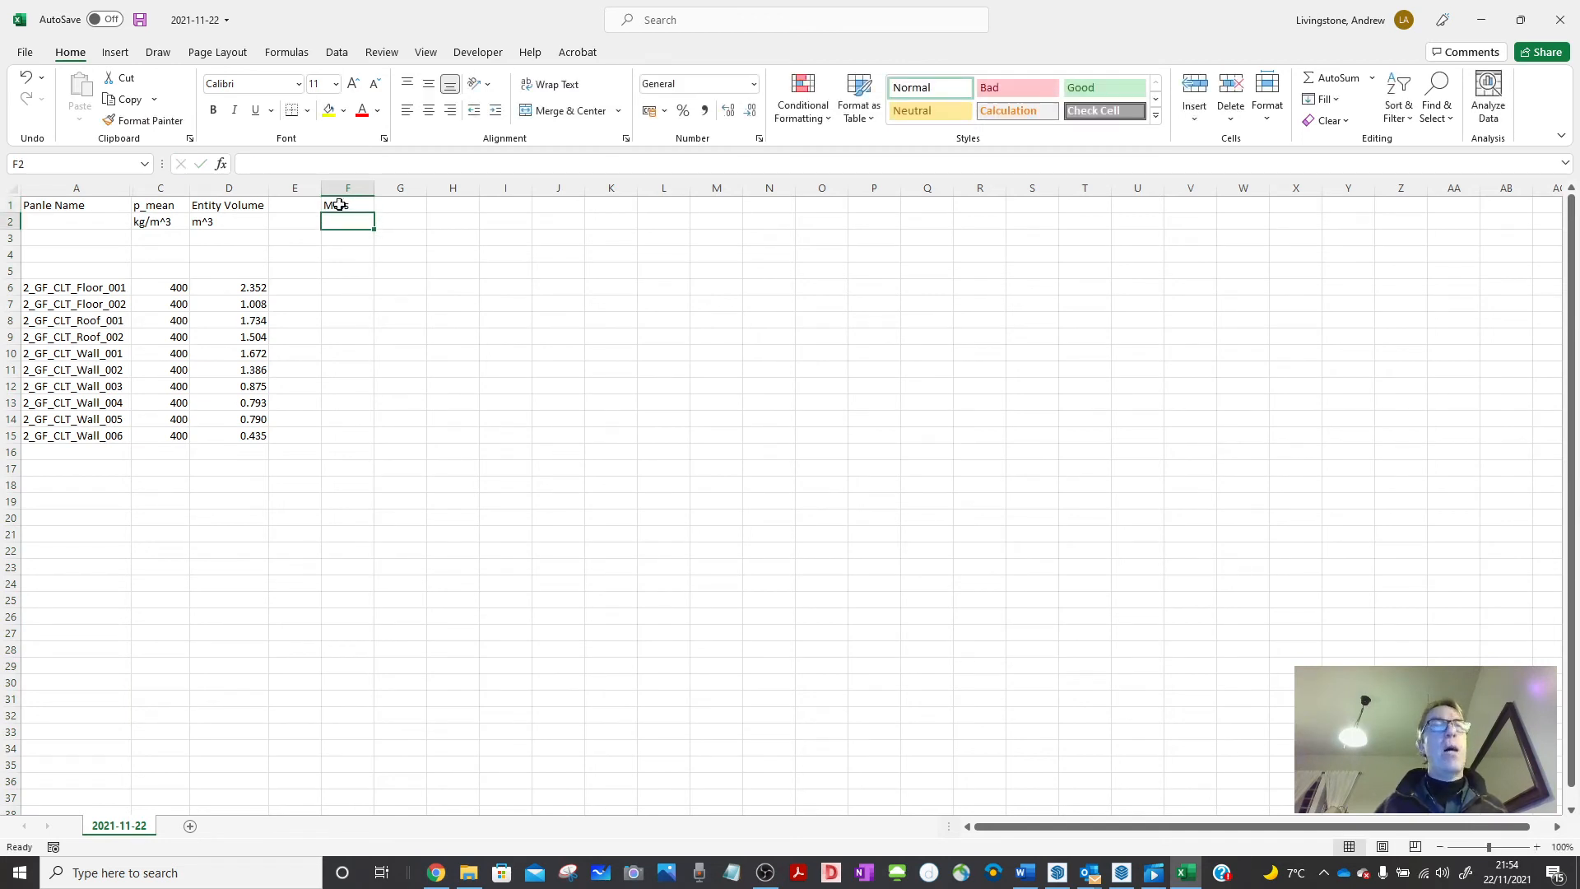
{"action": "type", "text": "k"}
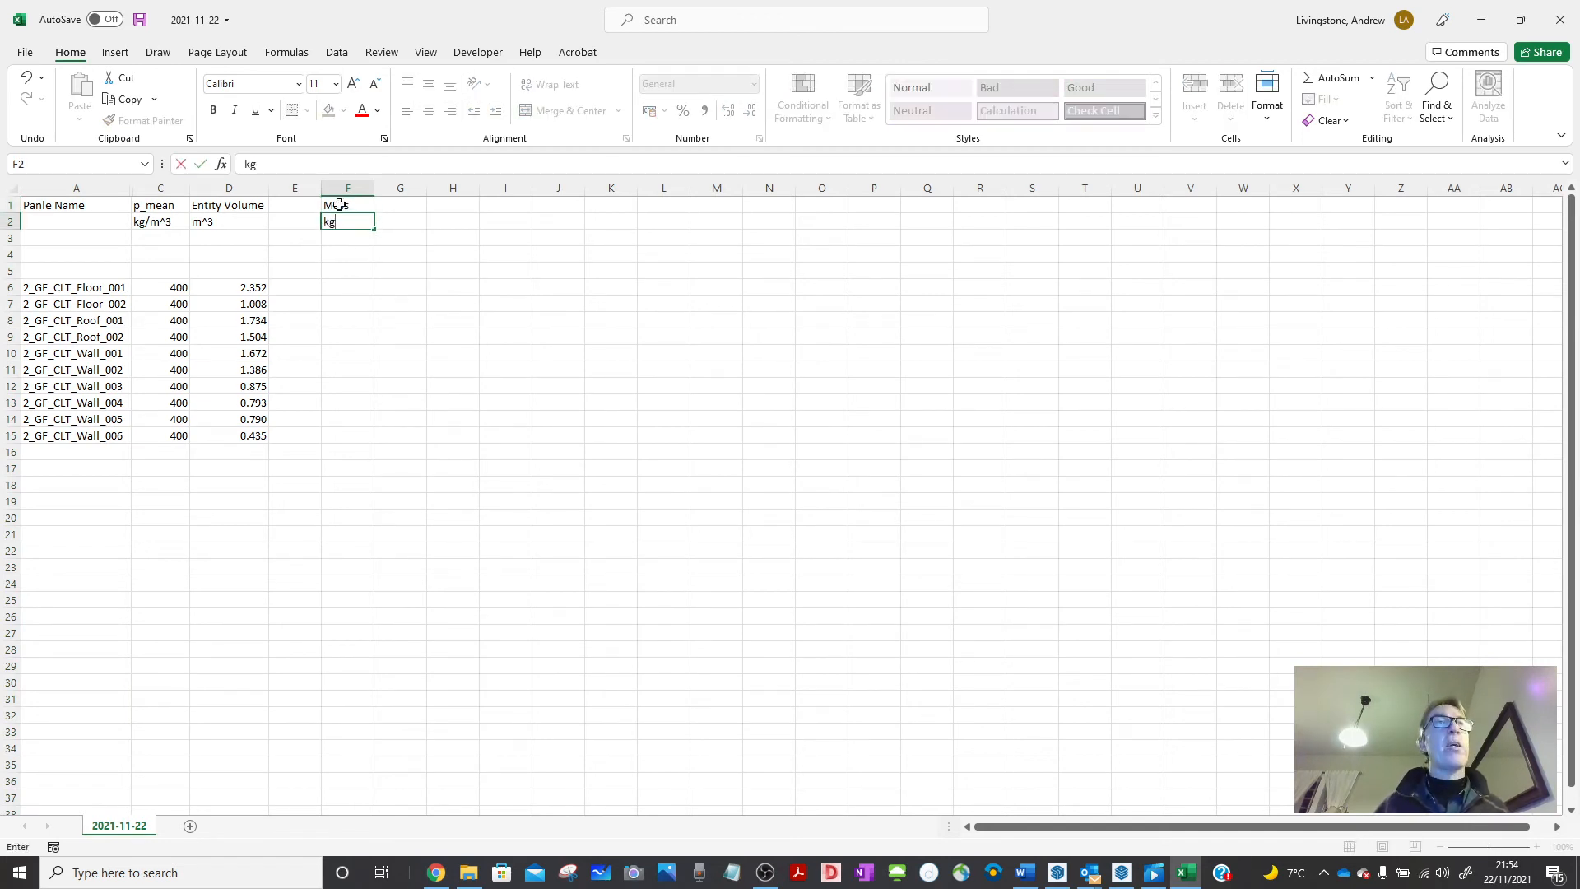
{"action": "type", "text": "g"}
{"action": "key", "text": "Return"}
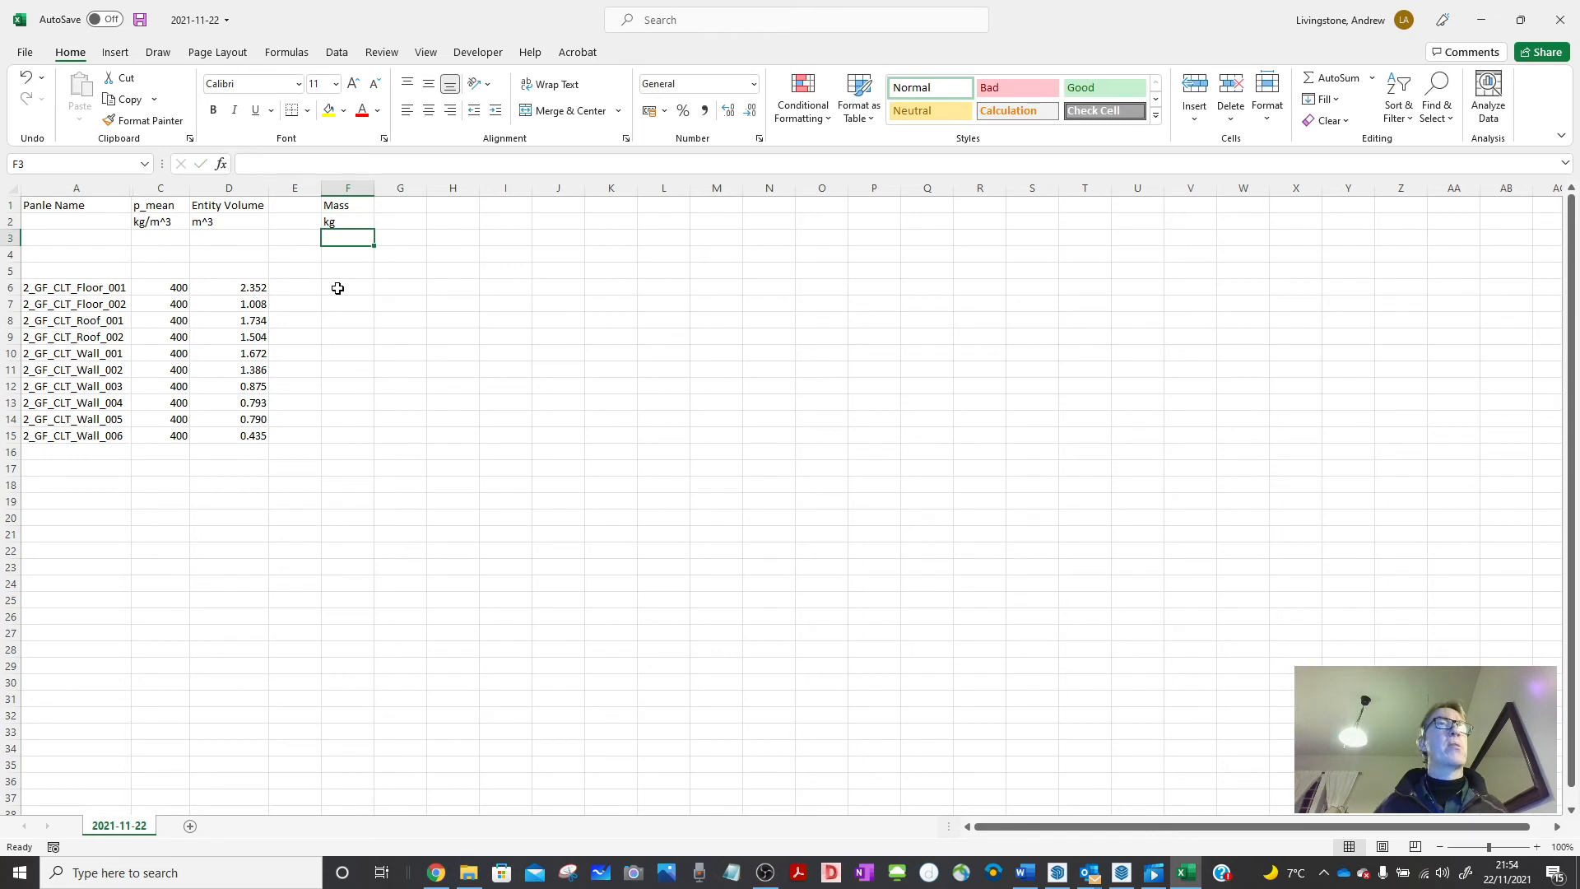
{"action": "left_click", "coordinate": [343, 288]}
{"action": "type", "text": "="}
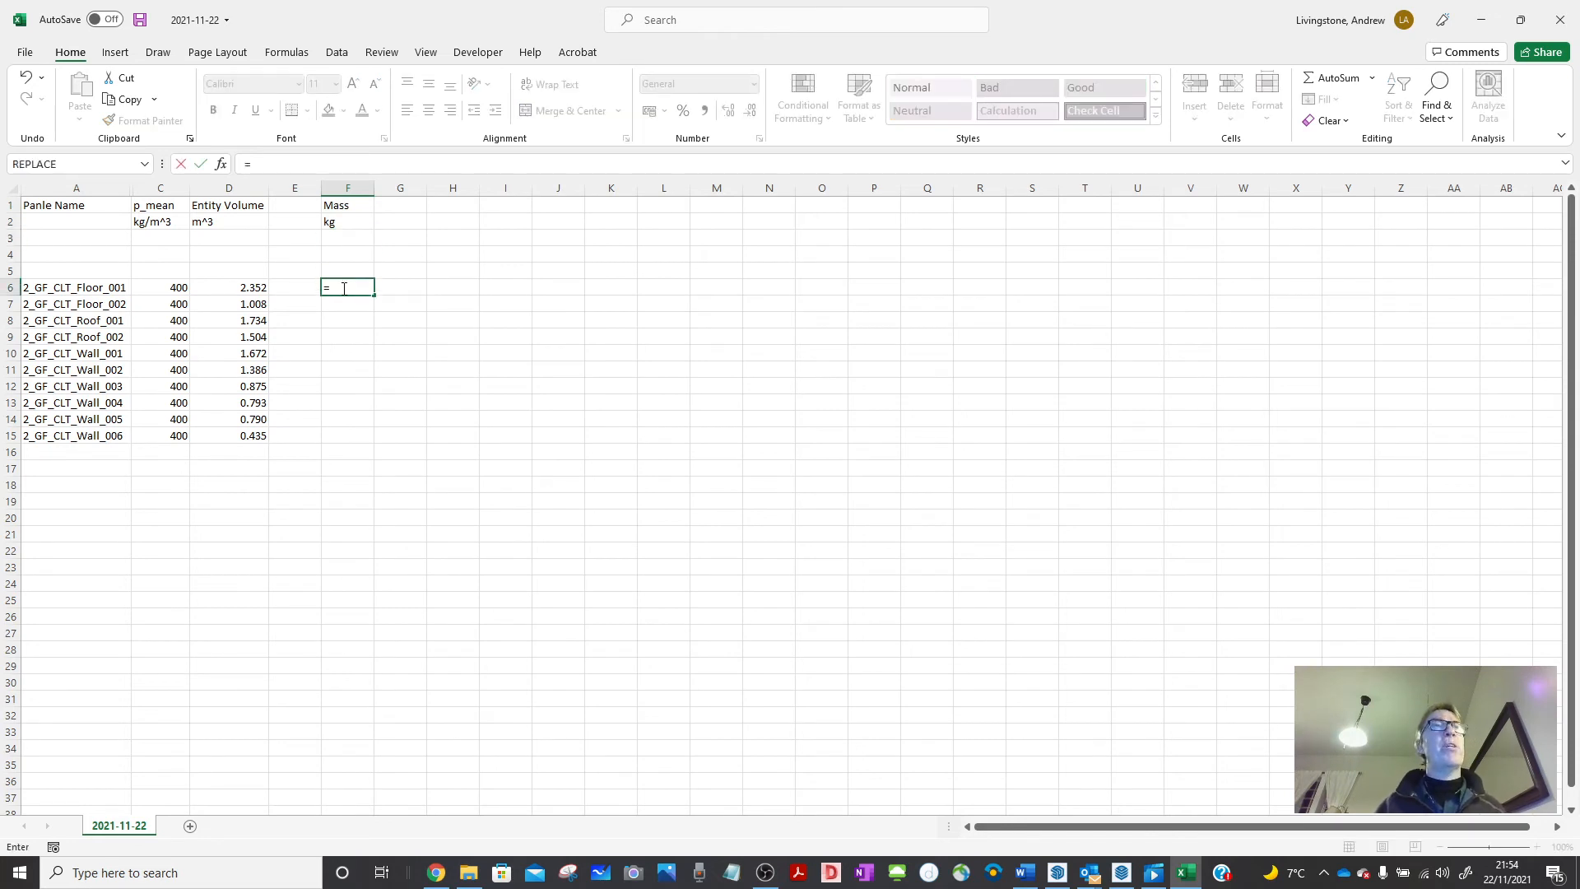
Enter =C6*D6 in F6 and copy the mass formula down to F15.
{"action": "left_click", "coordinate": [159, 287]}
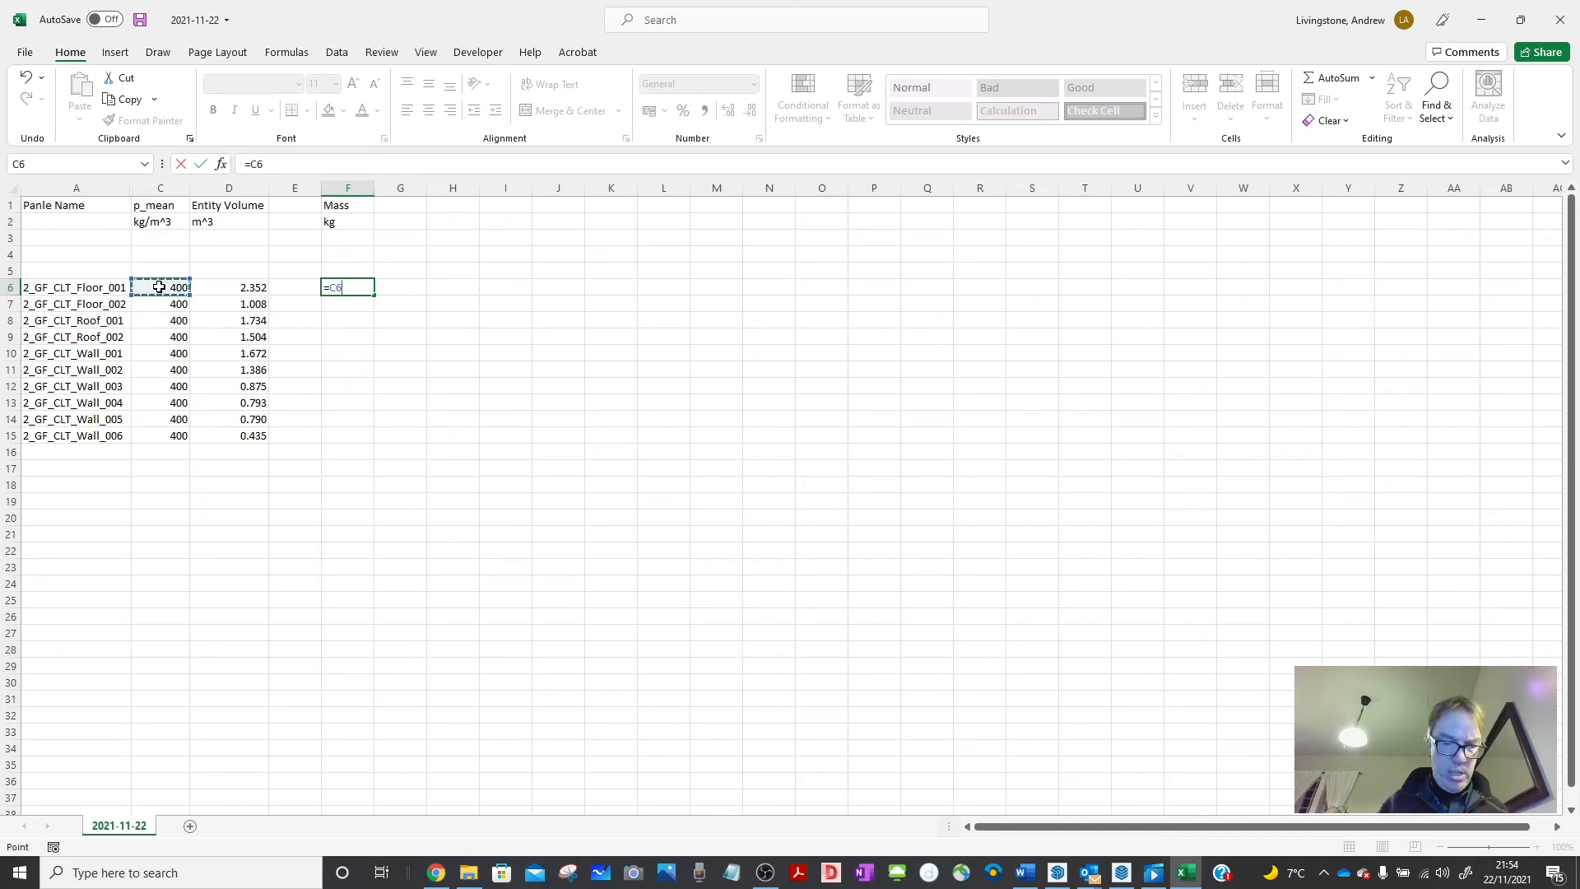
{"action": "type", "text": "*"}
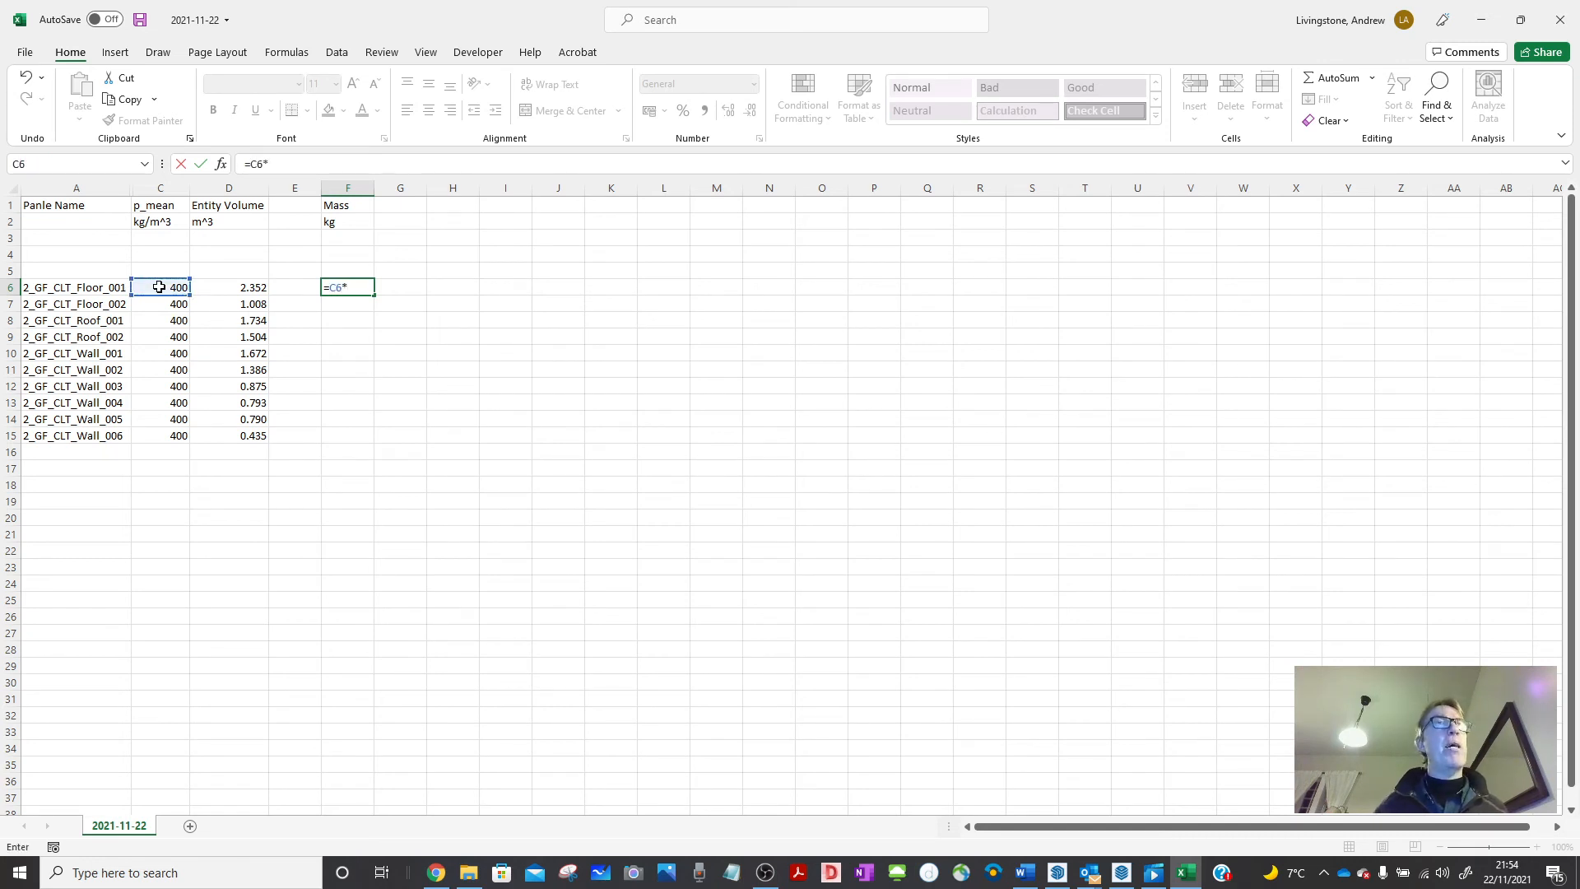
{"action": "left_click", "coordinate": [232, 288]}
{"action": "key", "text": "Return"}
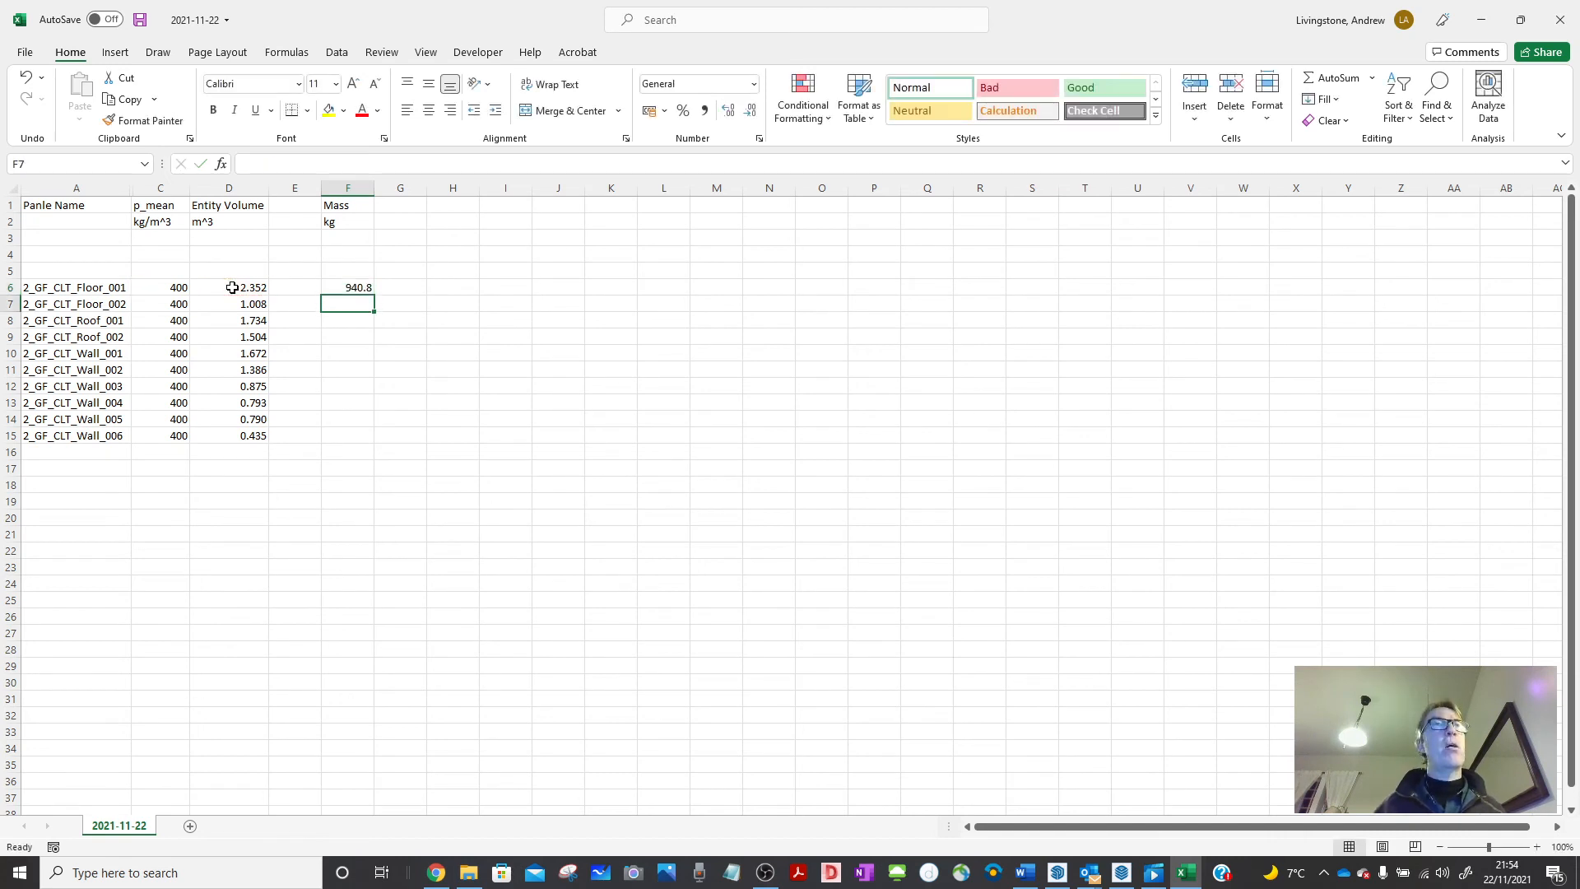
{"action": "left_click", "coordinate": [351, 287]}
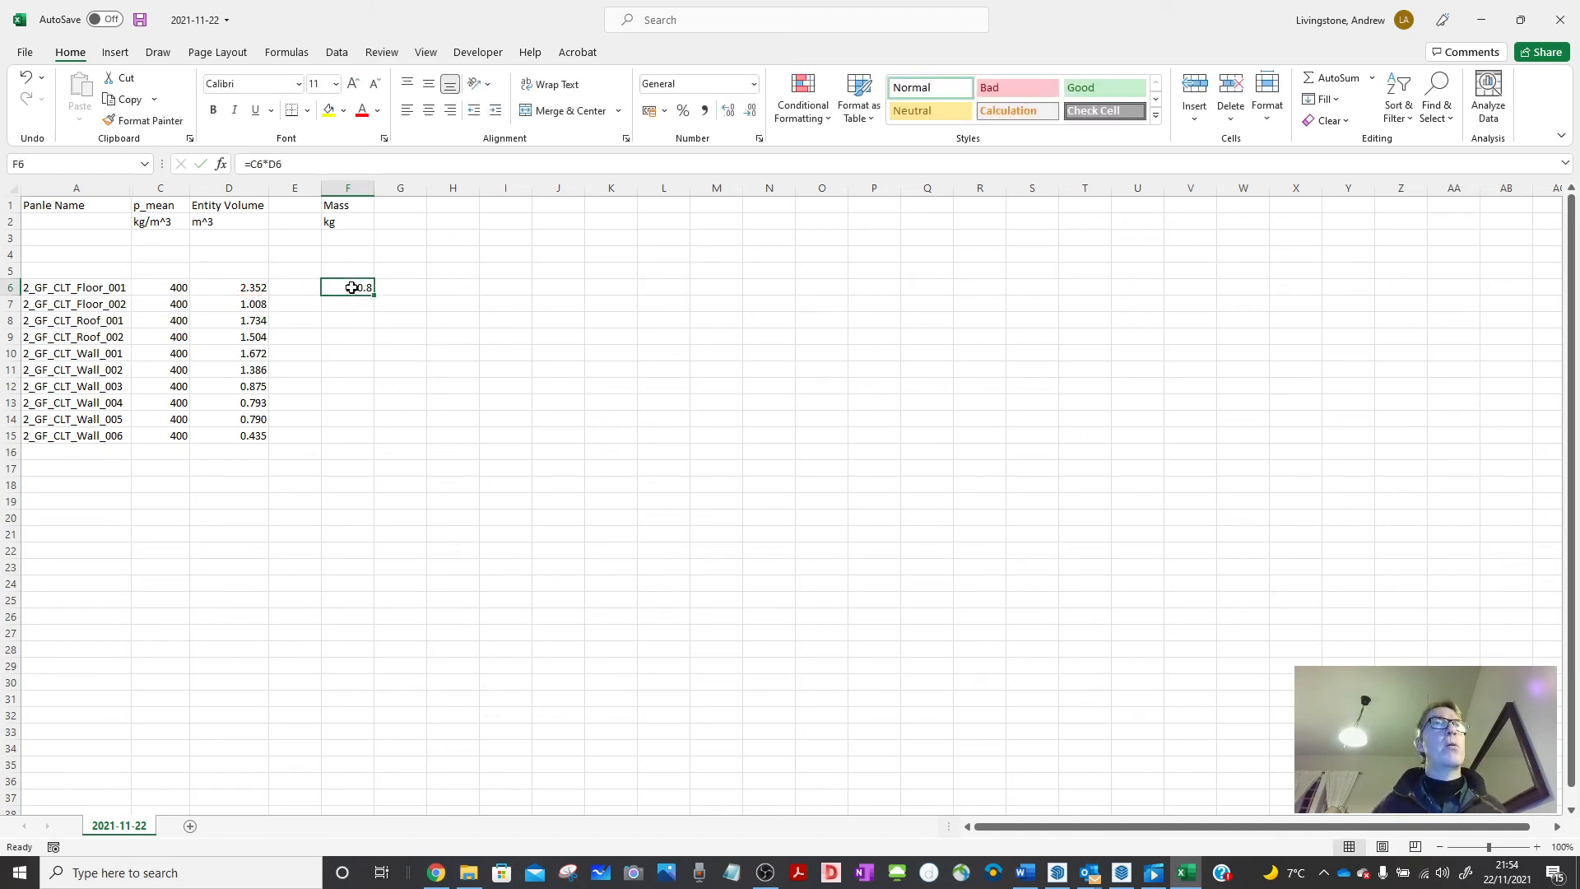
{"action": "key", "text": "ctrl+c"}
{"action": "left_click_drag", "start_coordinate": [349, 303], "coordinate": [349, 430]}
{"action": "key", "text": "ctrl+v"}
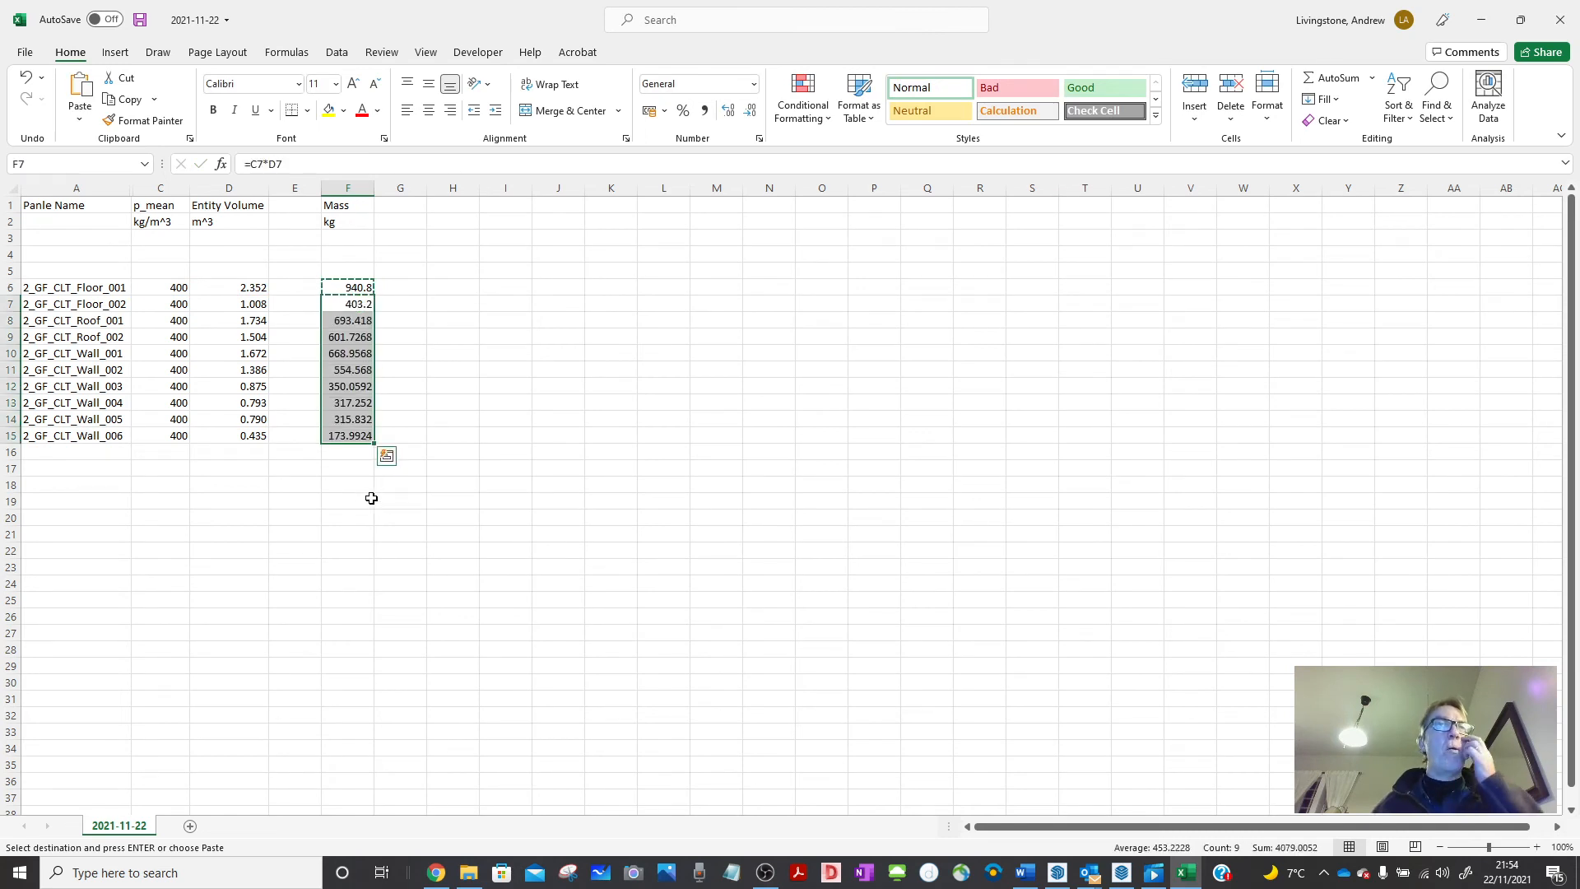
{"action": "left_click", "coordinate": [345, 493]}
{"action": "key", "text": "Escape"}
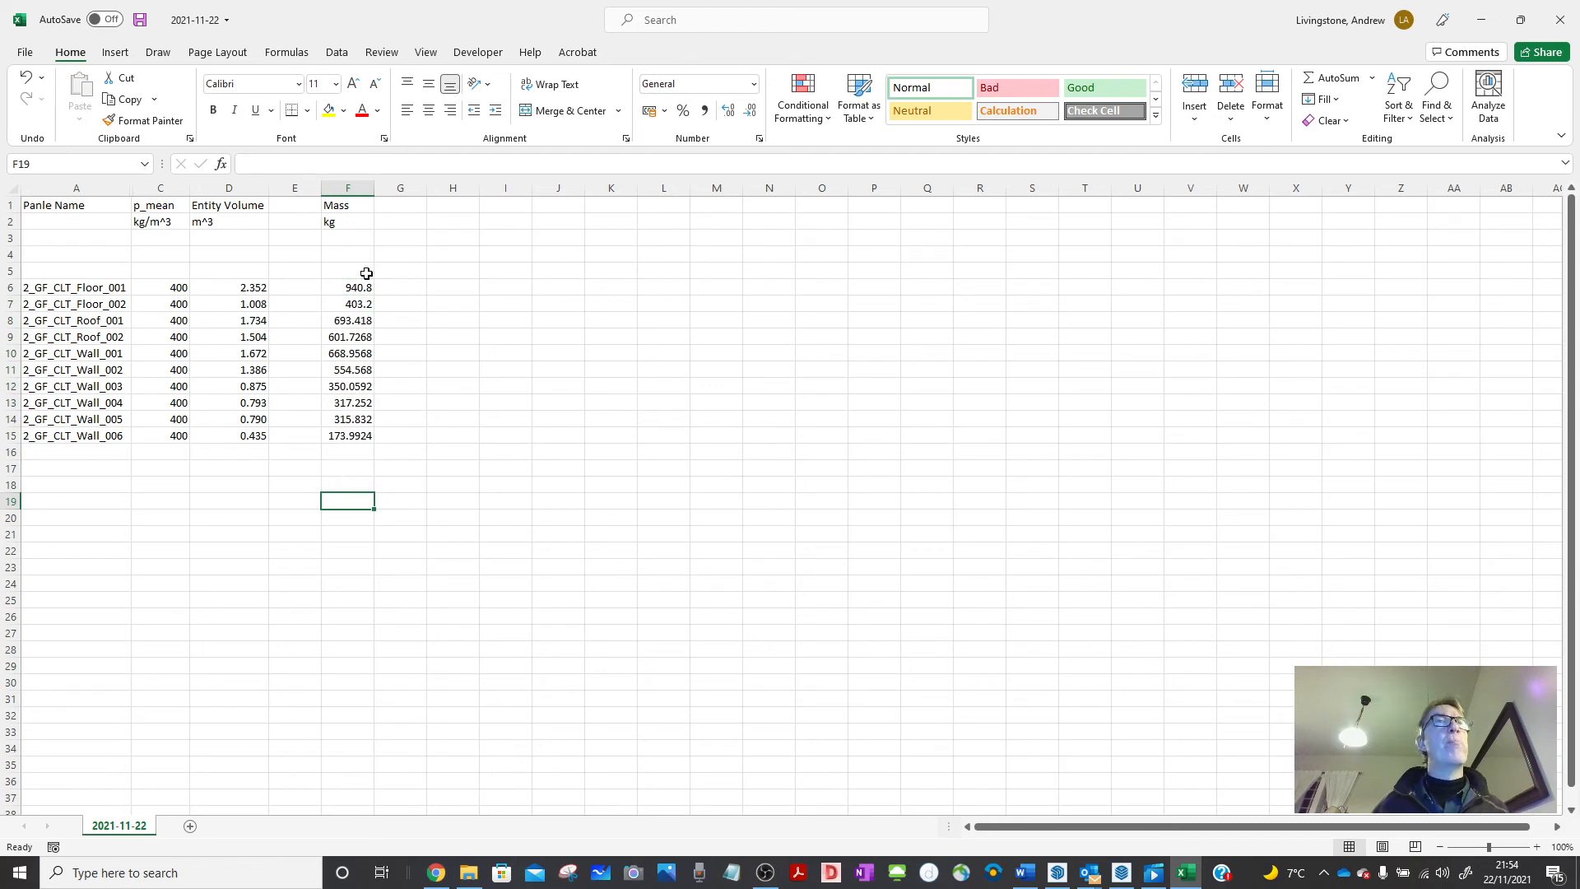
Round the masses in F6:F15 to whole kilograms.
{"action": "left_click_drag", "start_coordinate": [358, 287], "coordinate": [362, 431]}
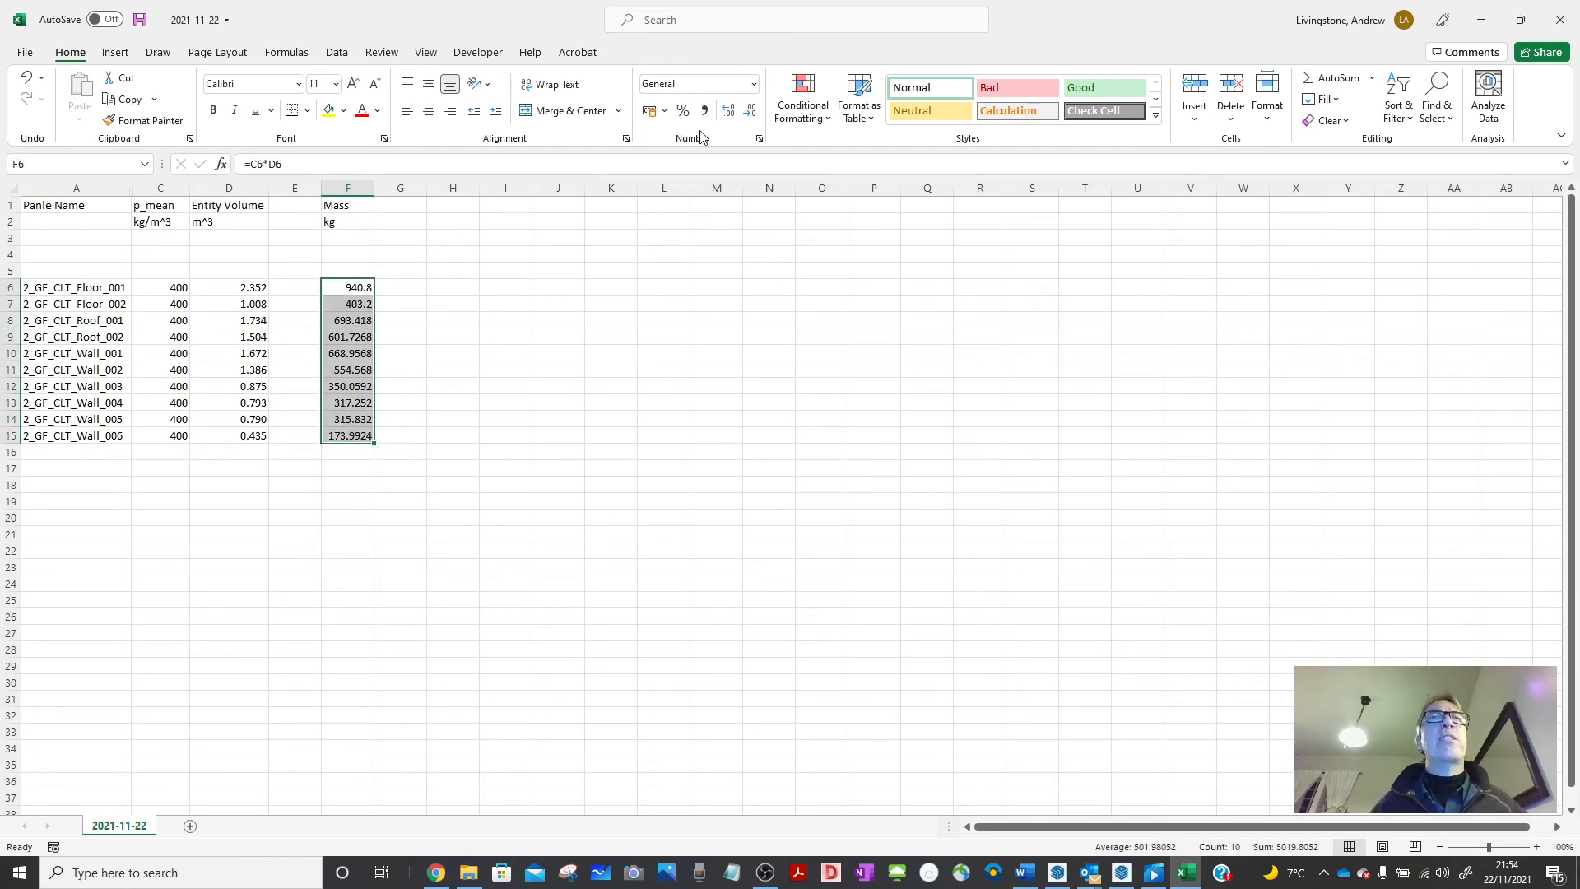
{"action": "left_click", "coordinate": [749, 111]}
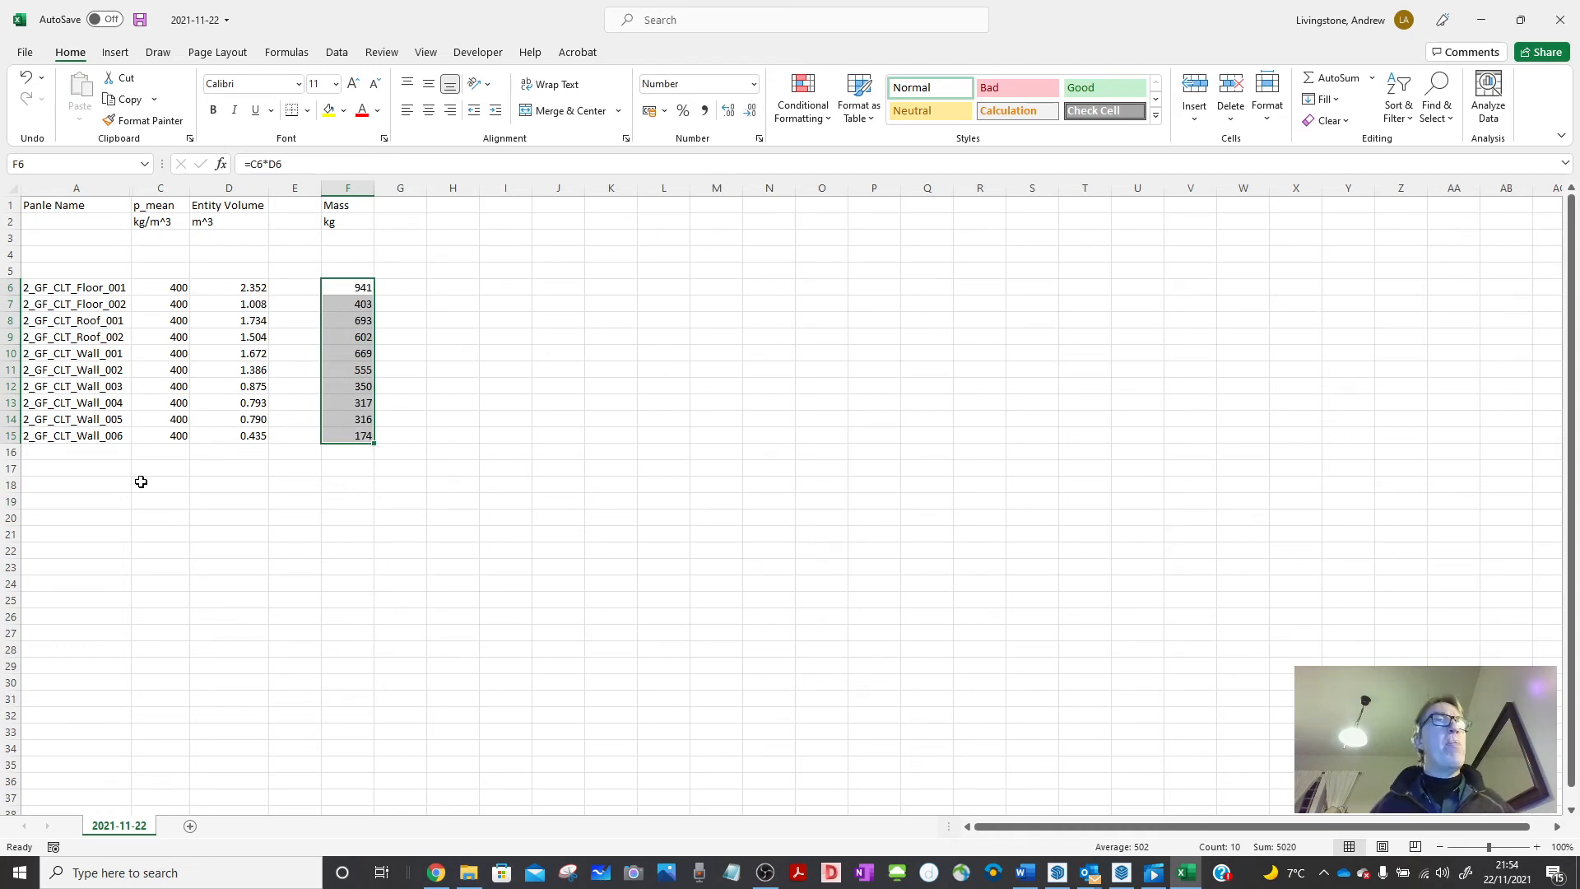
{"action": "left_click", "coordinate": [256, 467]}
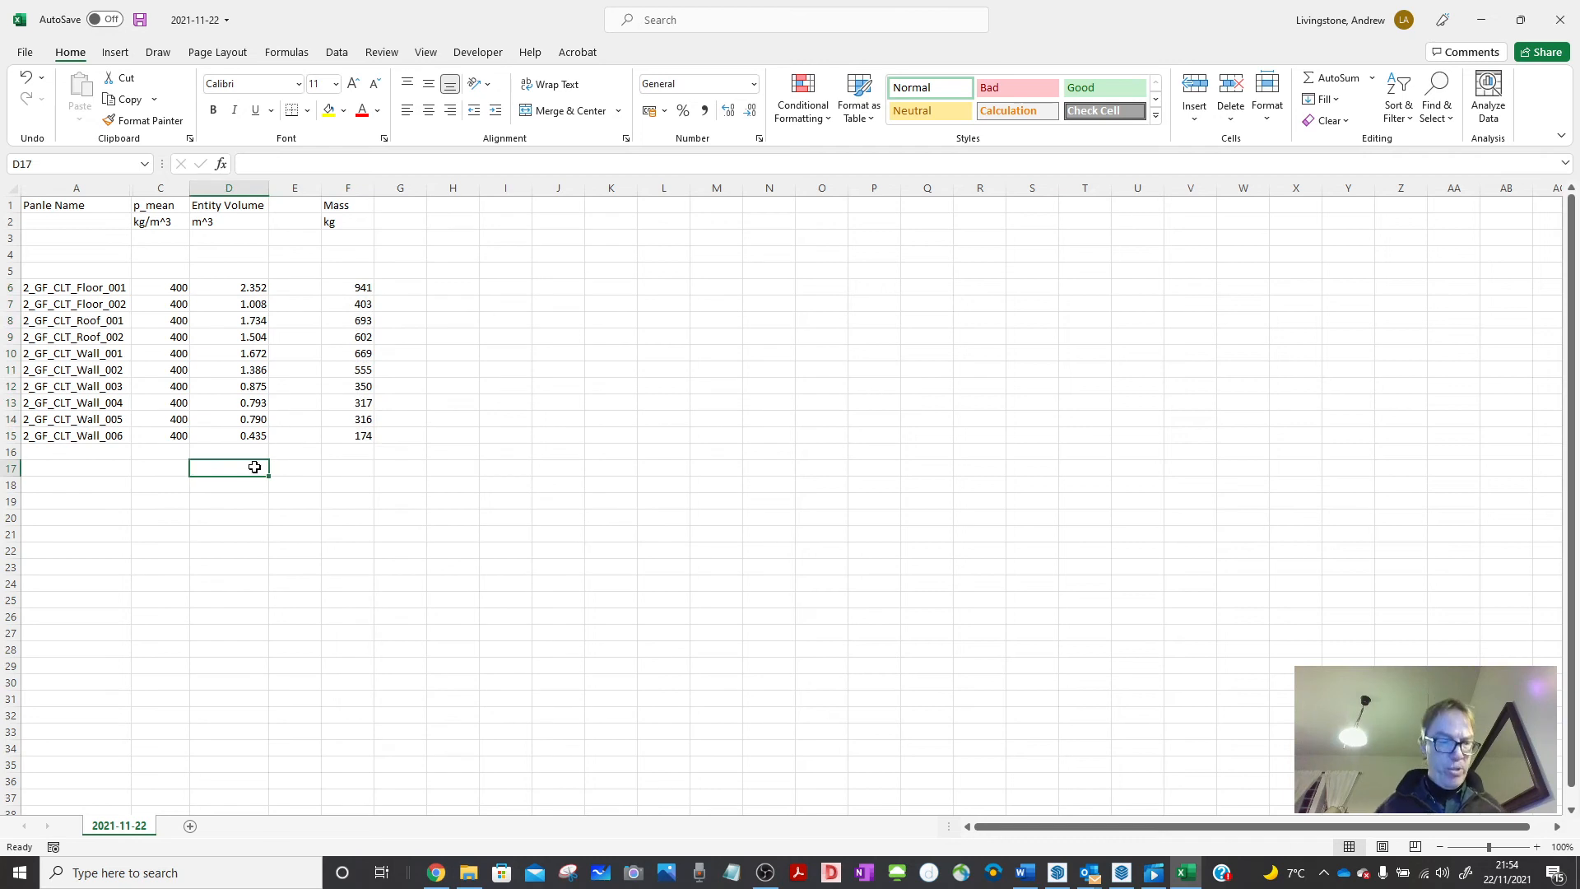
Label D17 'Total mass for unit' and sum F6:F15 in F17, giving 5020.
{"action": "type", "text": "Total"}
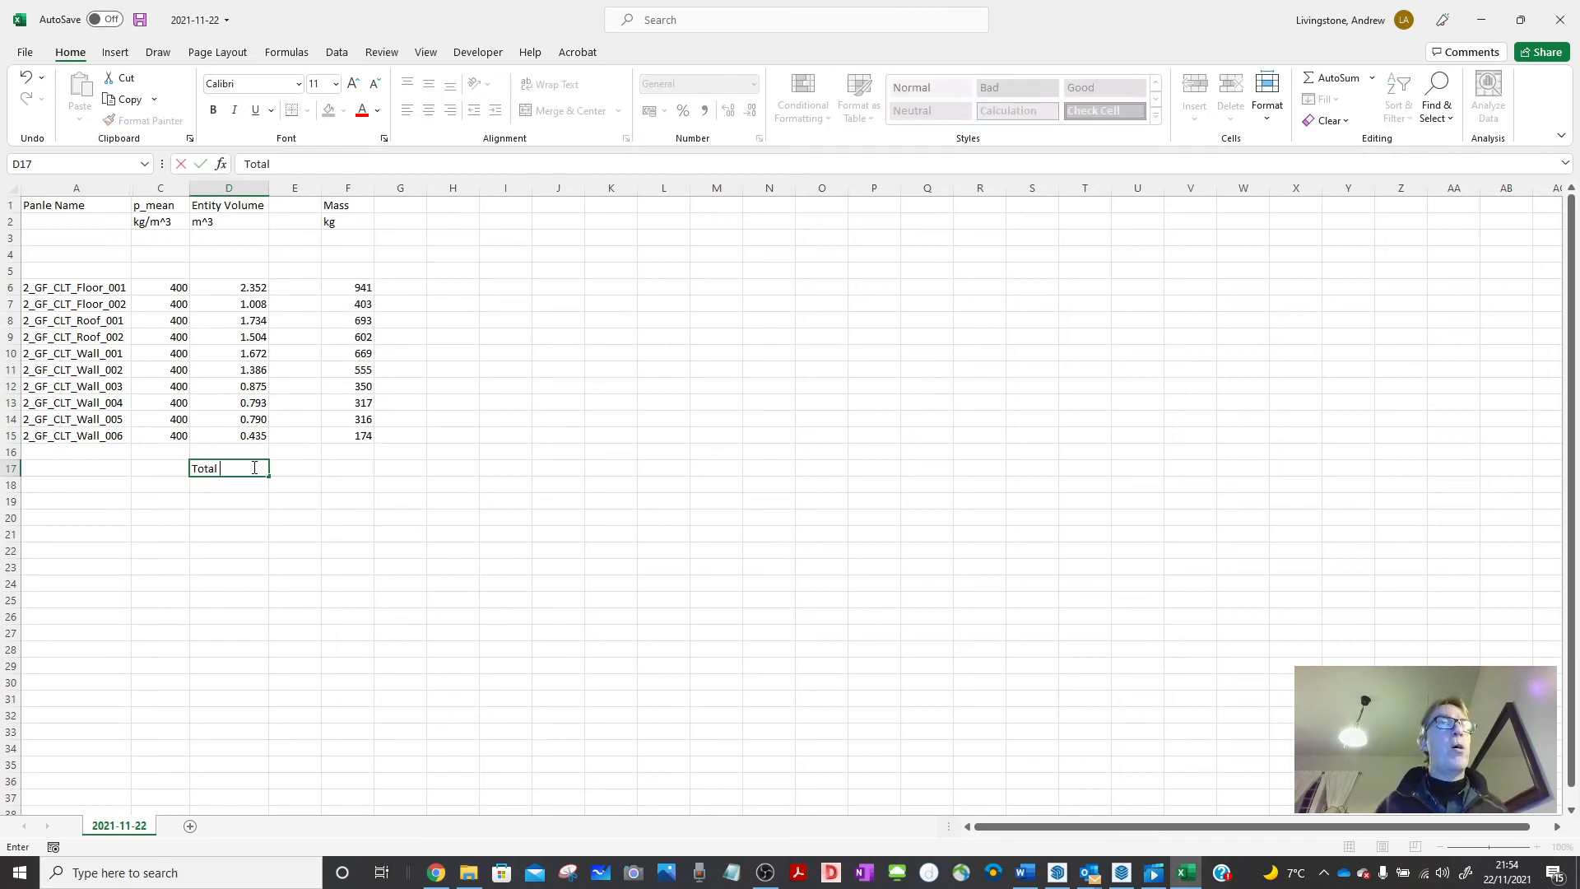
{"action": "type", "text": " mass"}
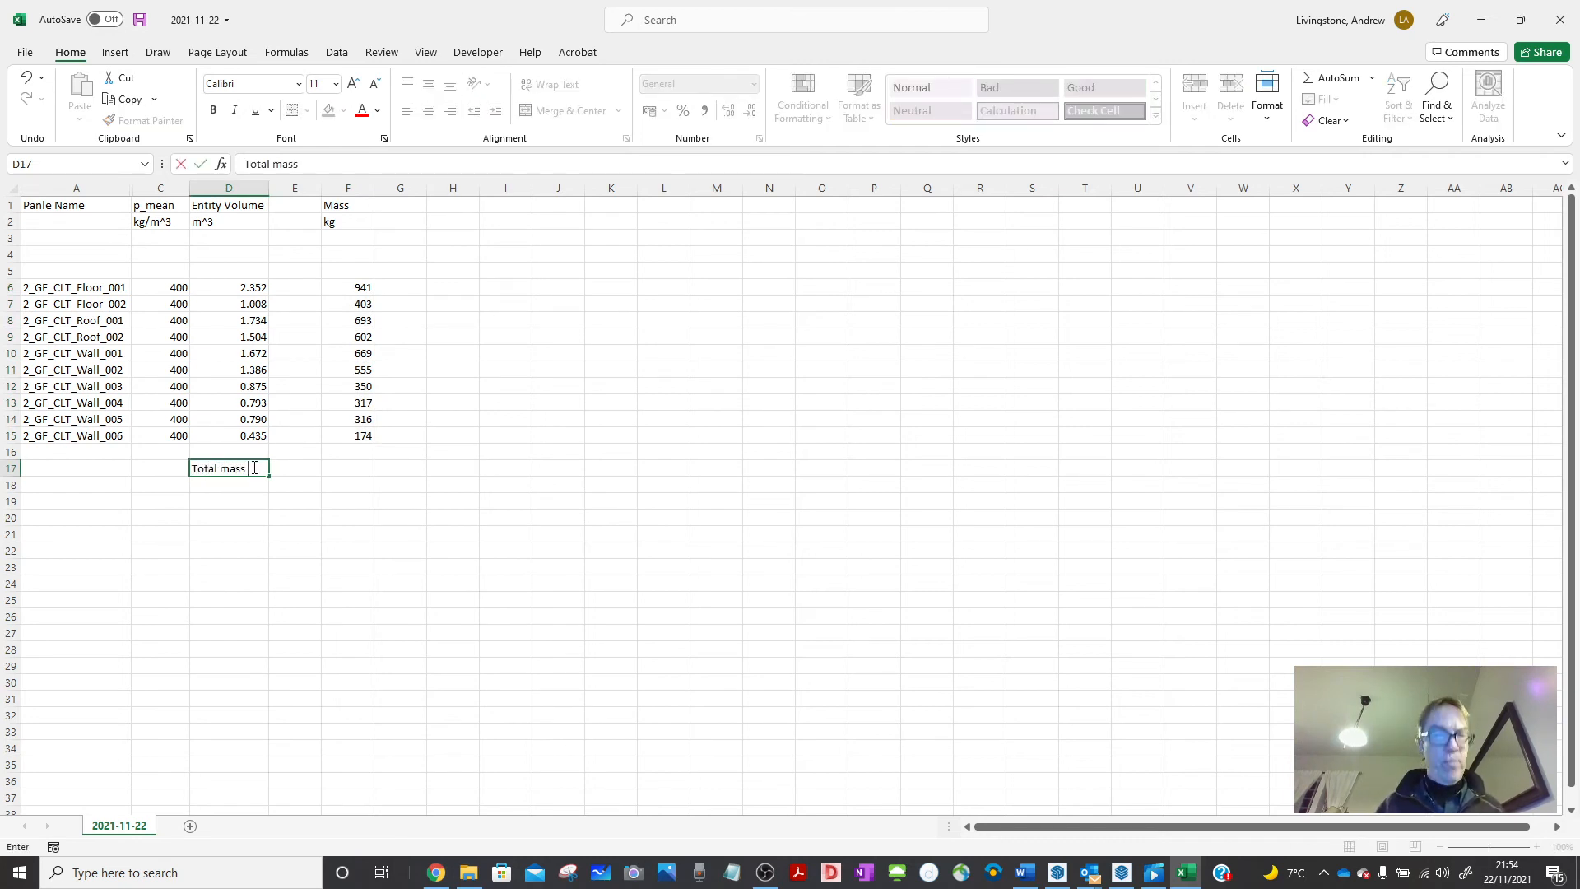
{"action": "type", "text": " for unit"}
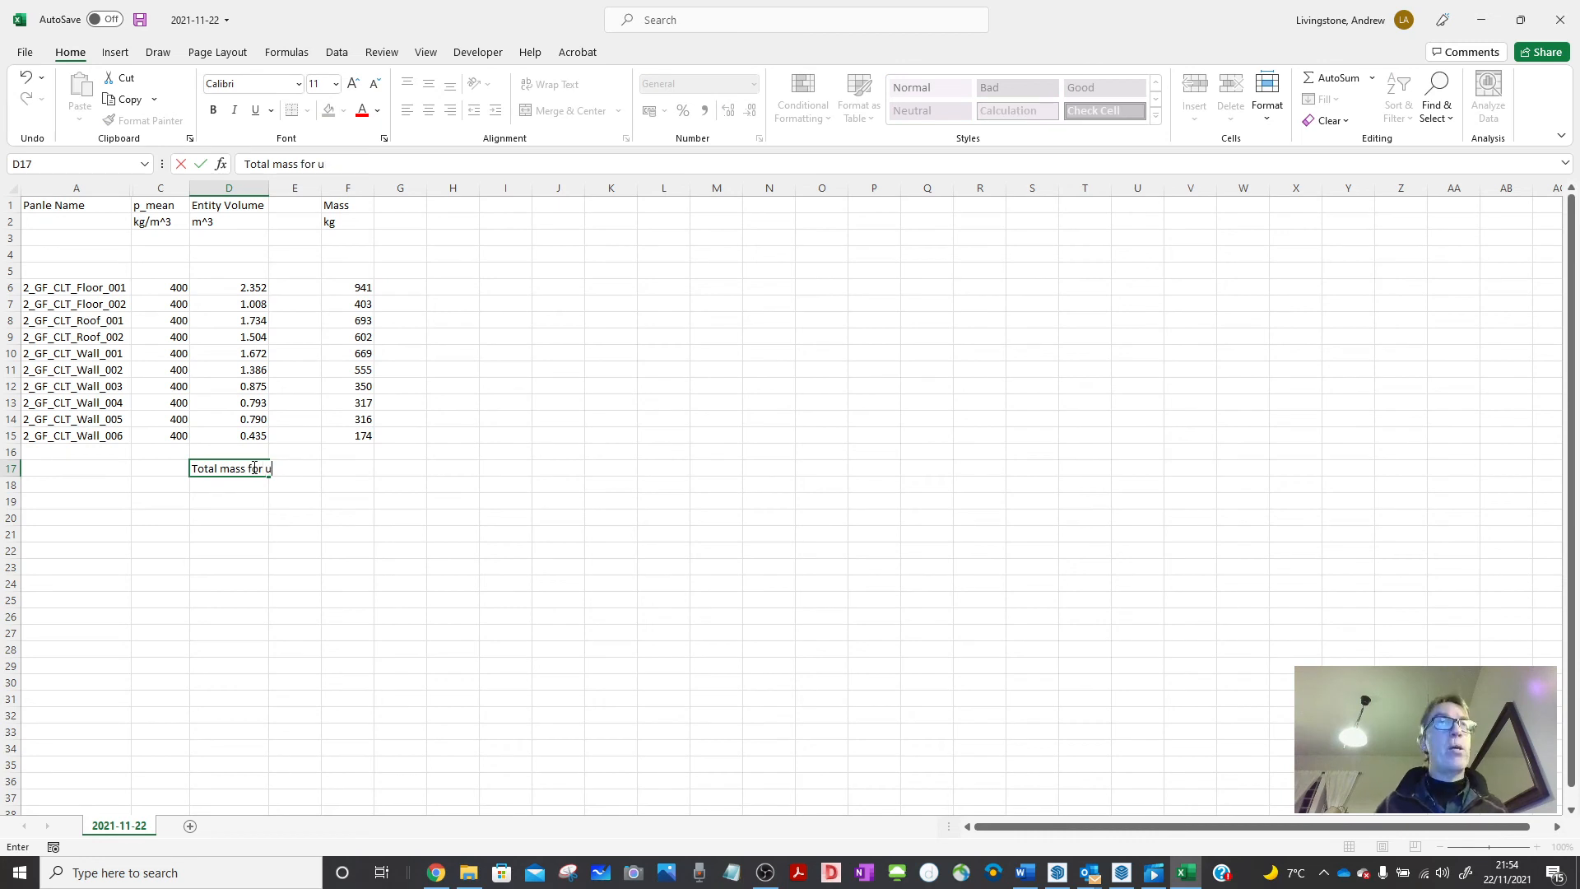
{"action": "key", "text": "Return"}
{"action": "left_click", "coordinate": [348, 467]}
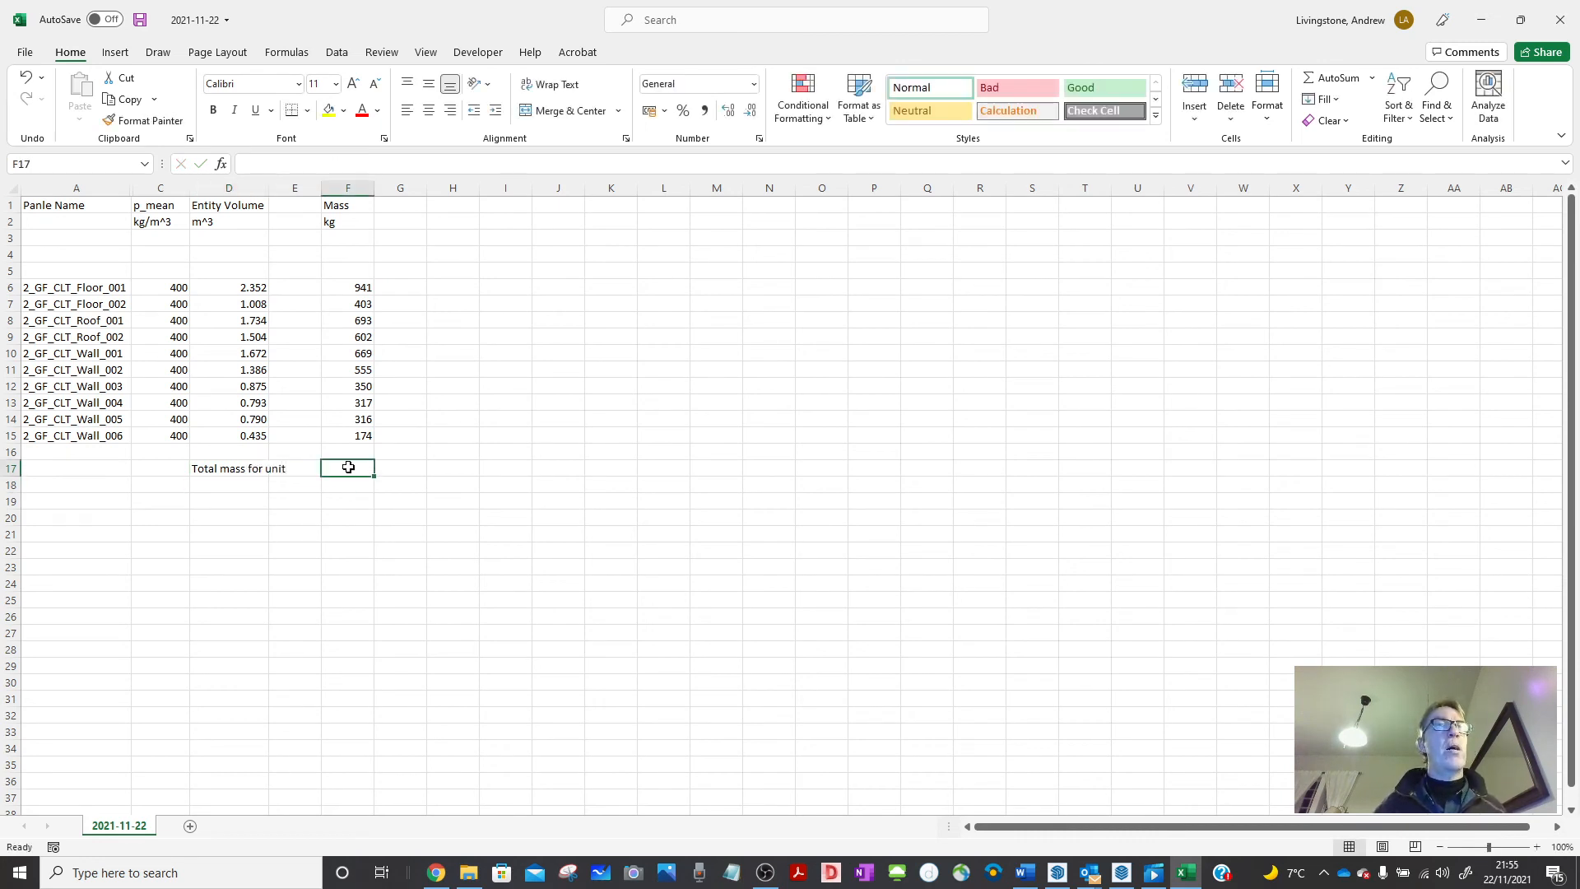
{"action": "type", "text": "="}
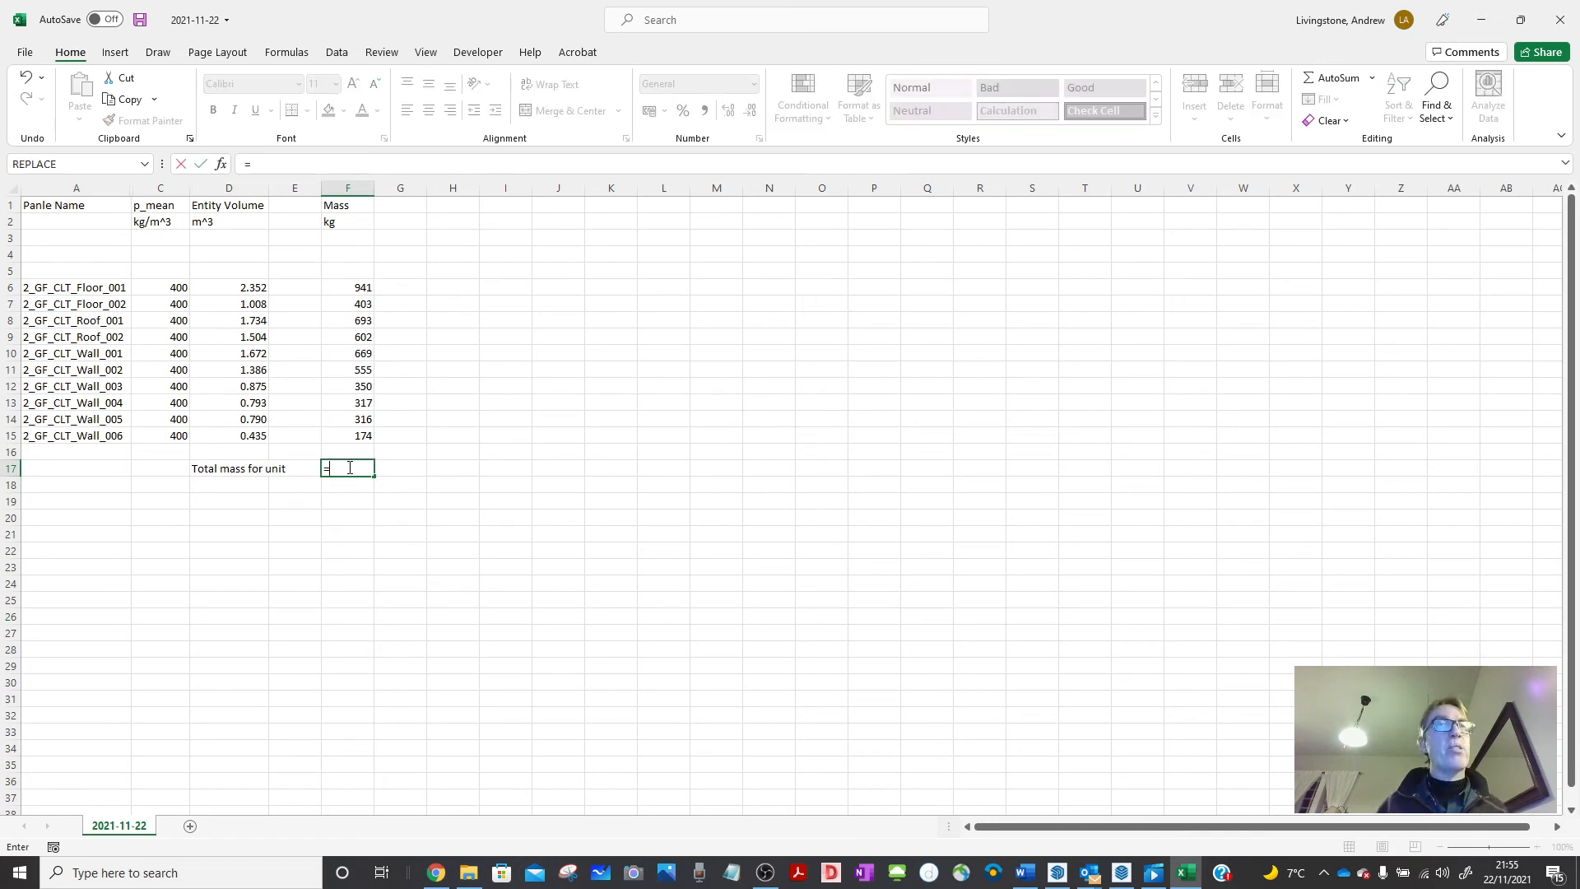
{"action": "type", "text": "sum("}
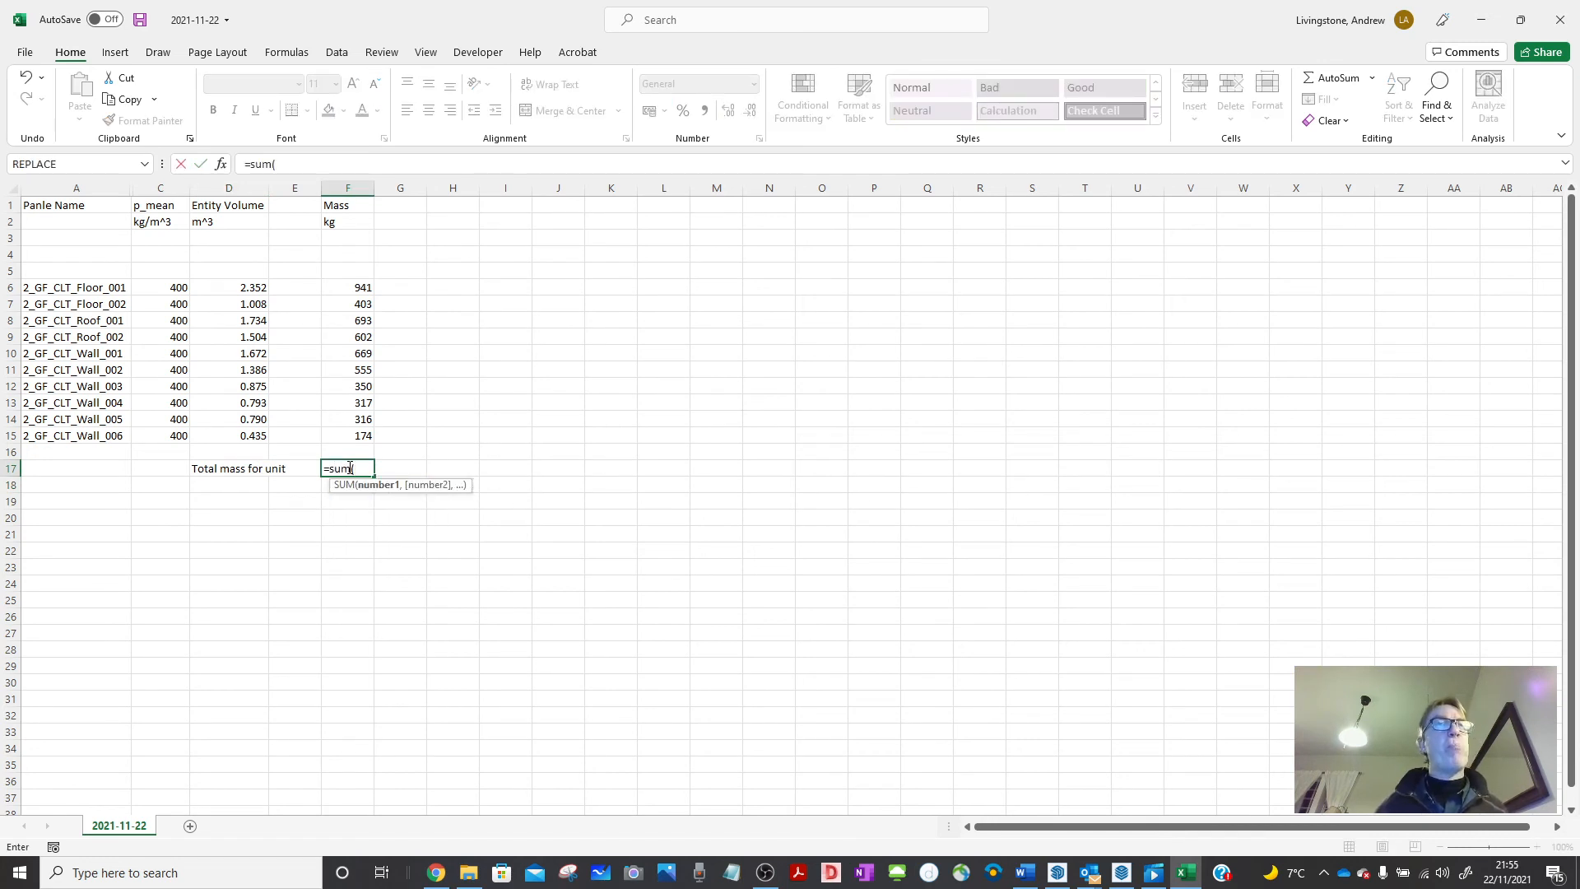
{"action": "left_click_drag", "start_coordinate": [350, 288], "coordinate": [347, 442]}
{"action": "type", "text": ")"}
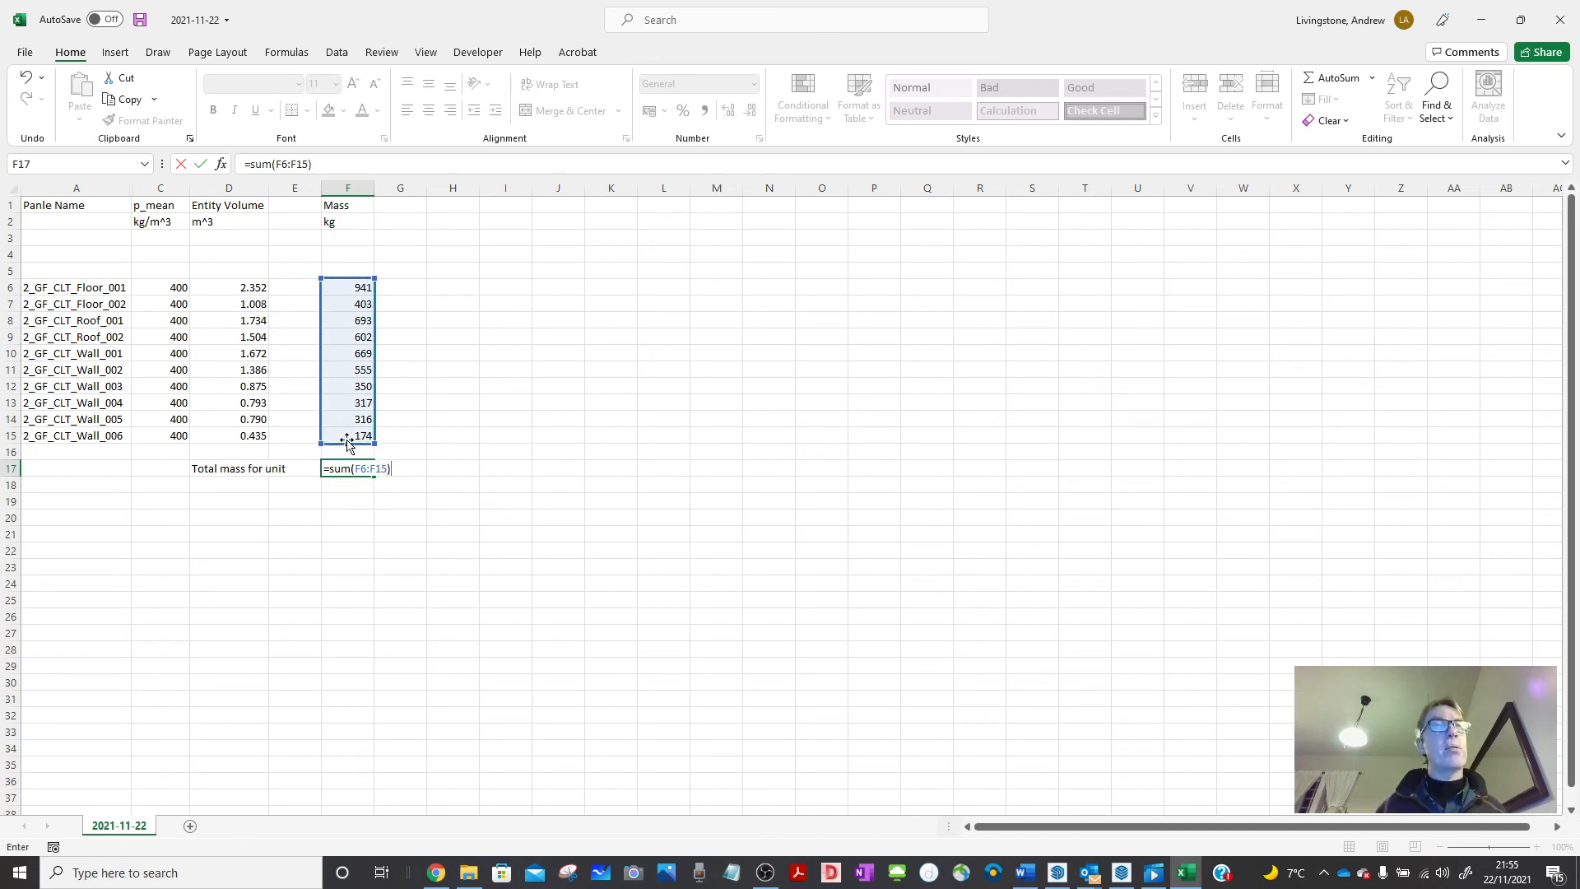
{"action": "key", "text": "Return"}
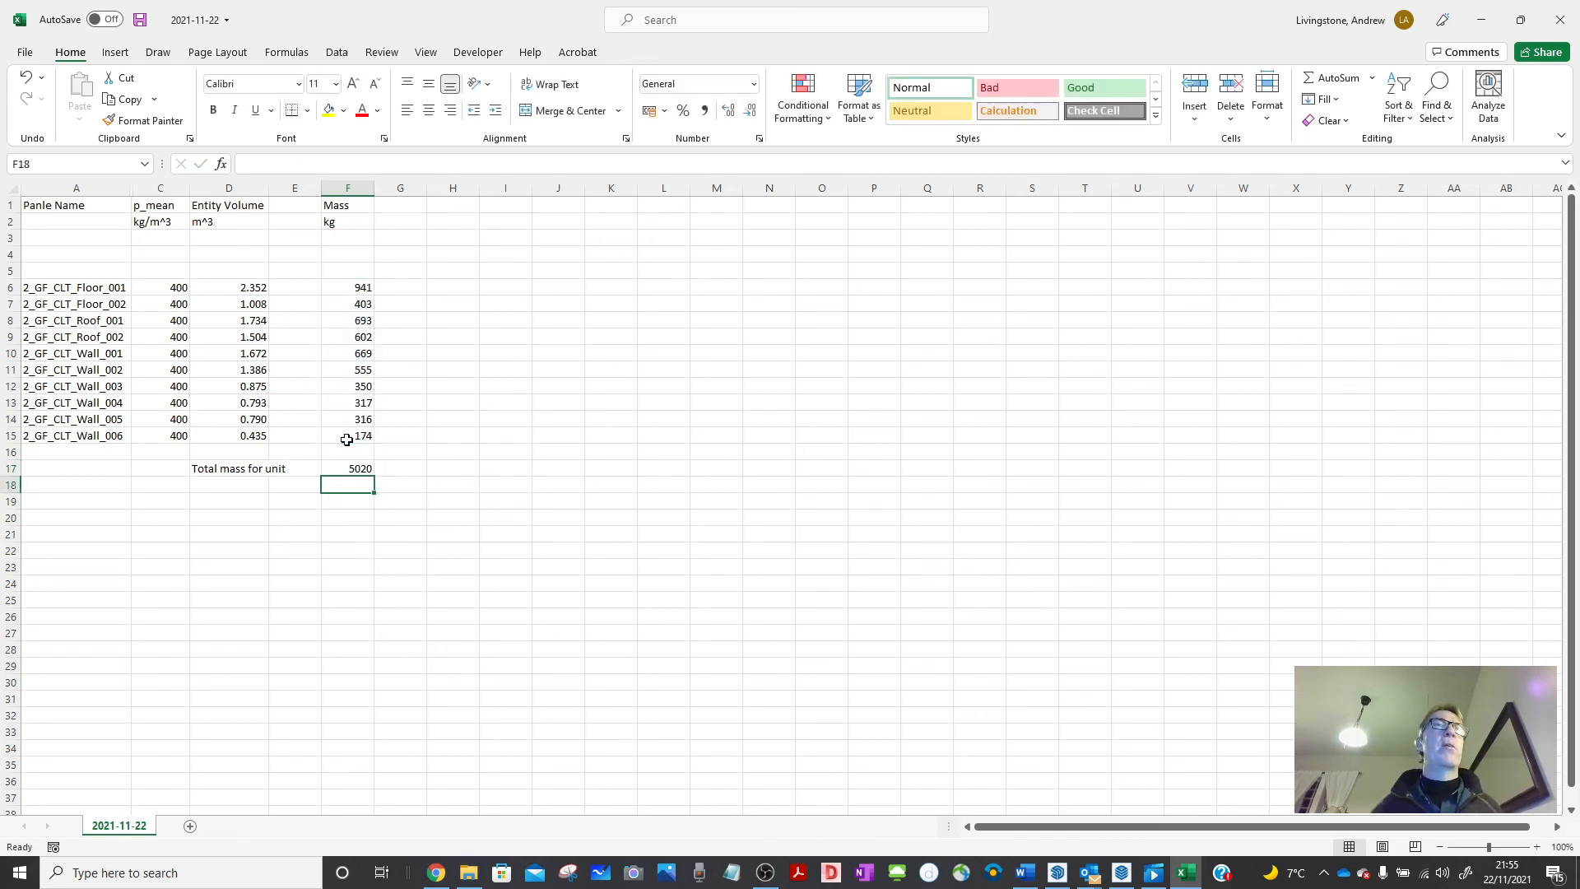
Add the kg and tonn unit labels in G17 and G18.
{"action": "left_click", "coordinate": [400, 471]}
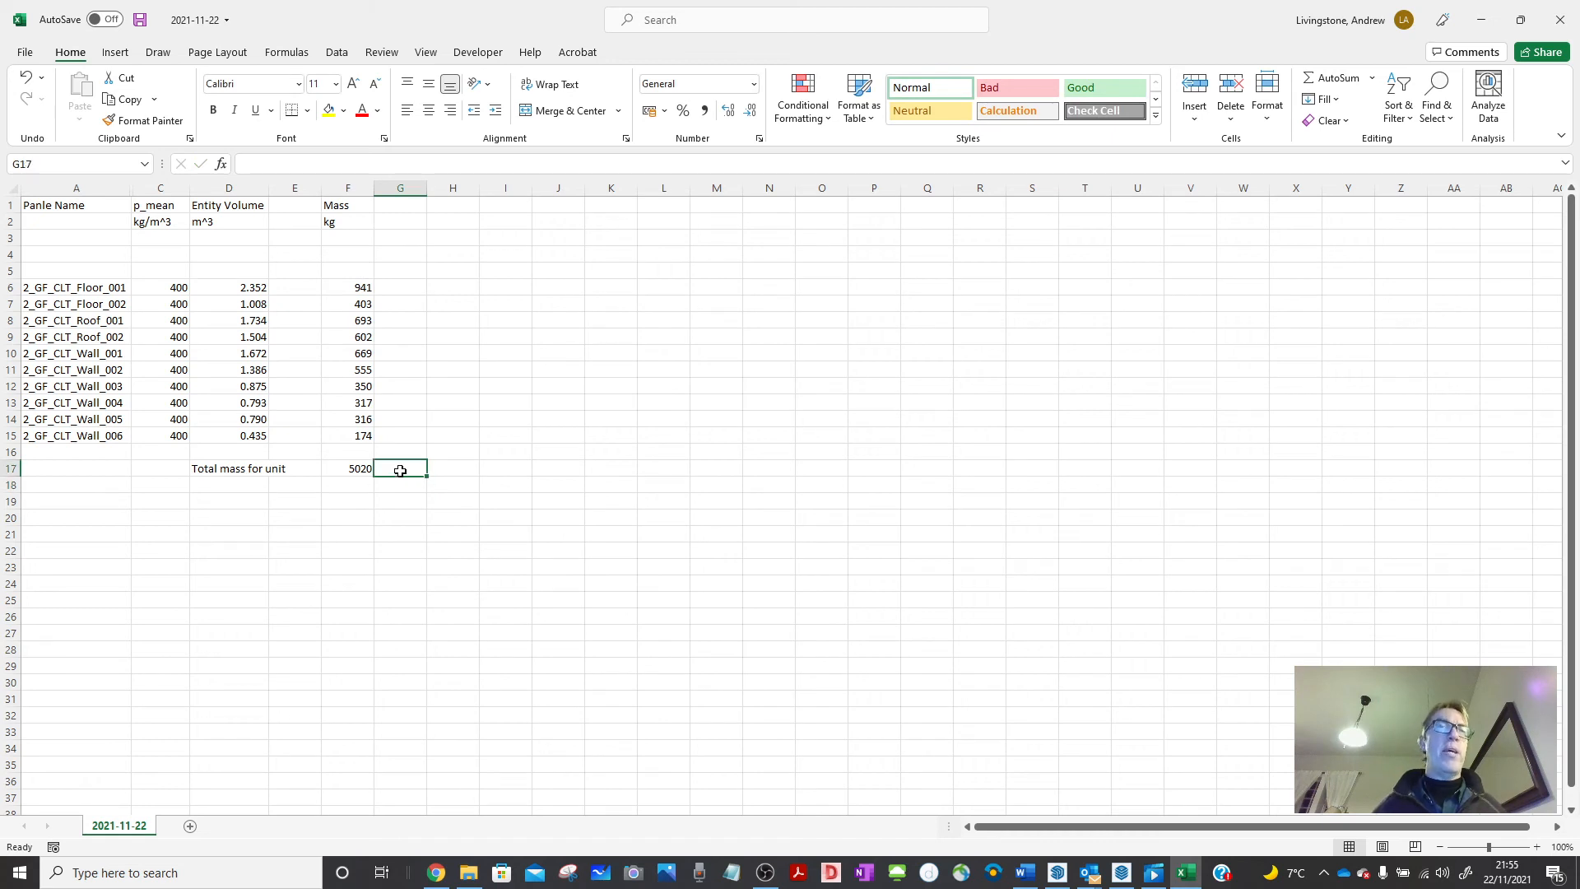
{"action": "type", "text": "kg"}
{"action": "key", "text": "Return"}
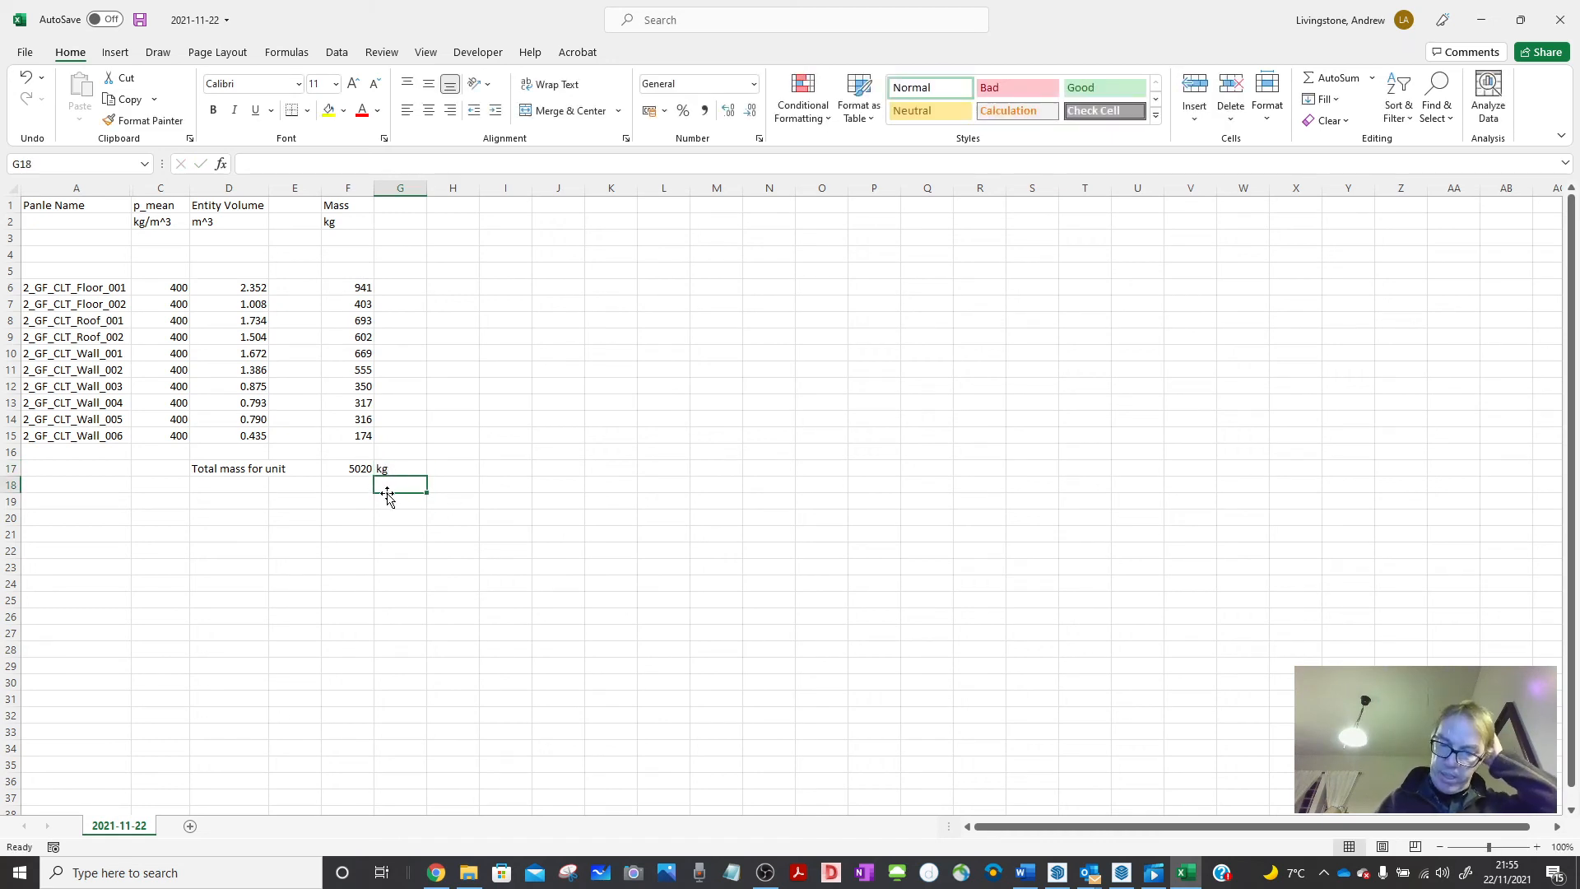
{"action": "type", "text": "t"}
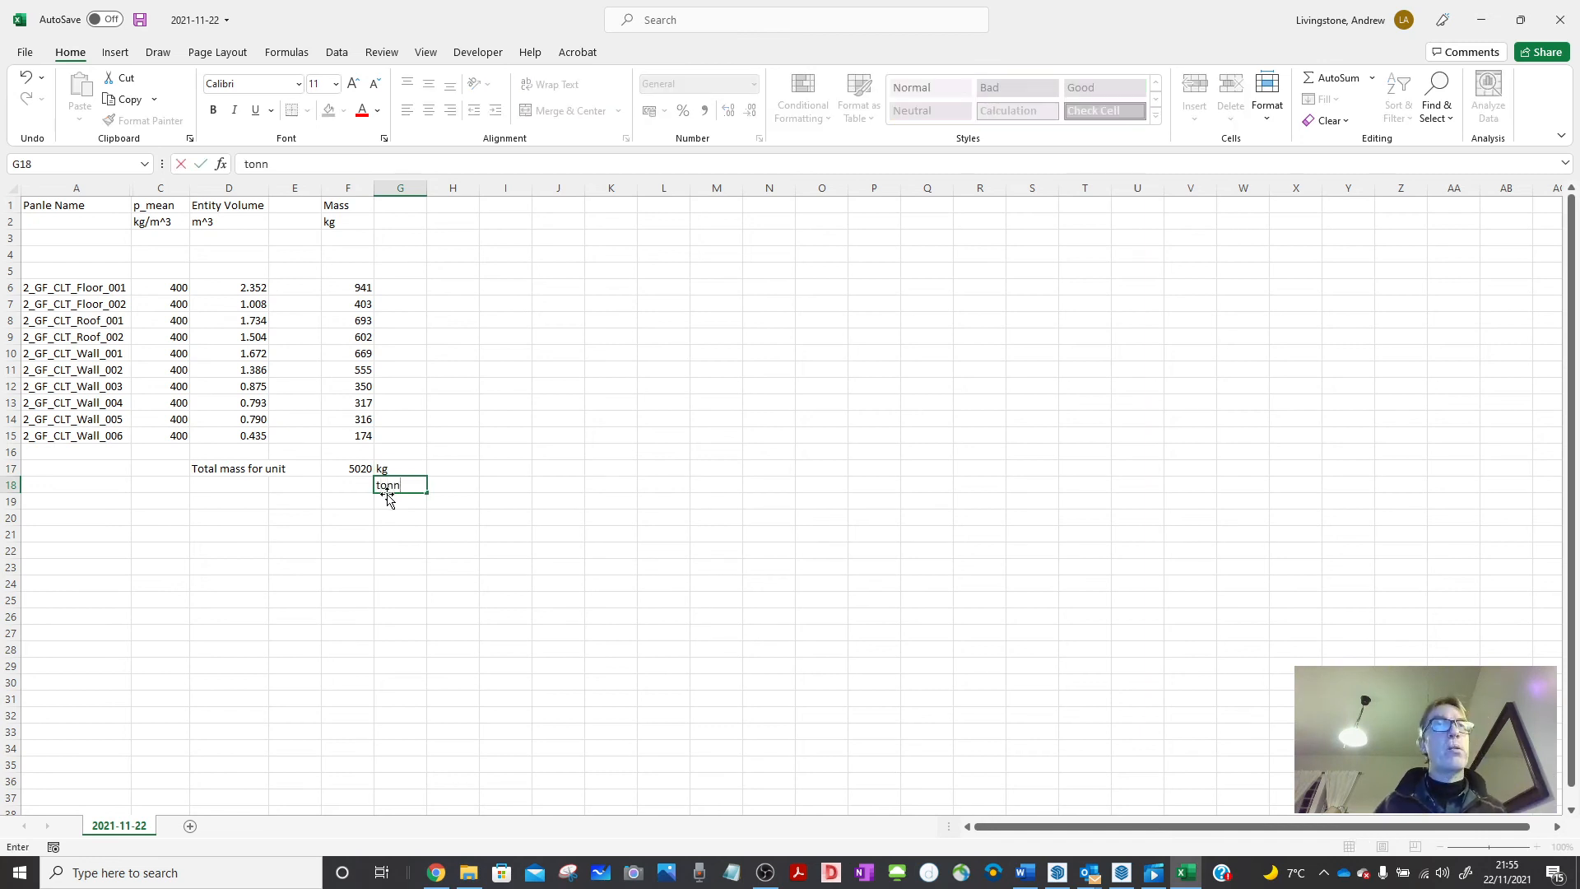
{"action": "type", "text": "onn"}
{"action": "key", "text": "Return"}
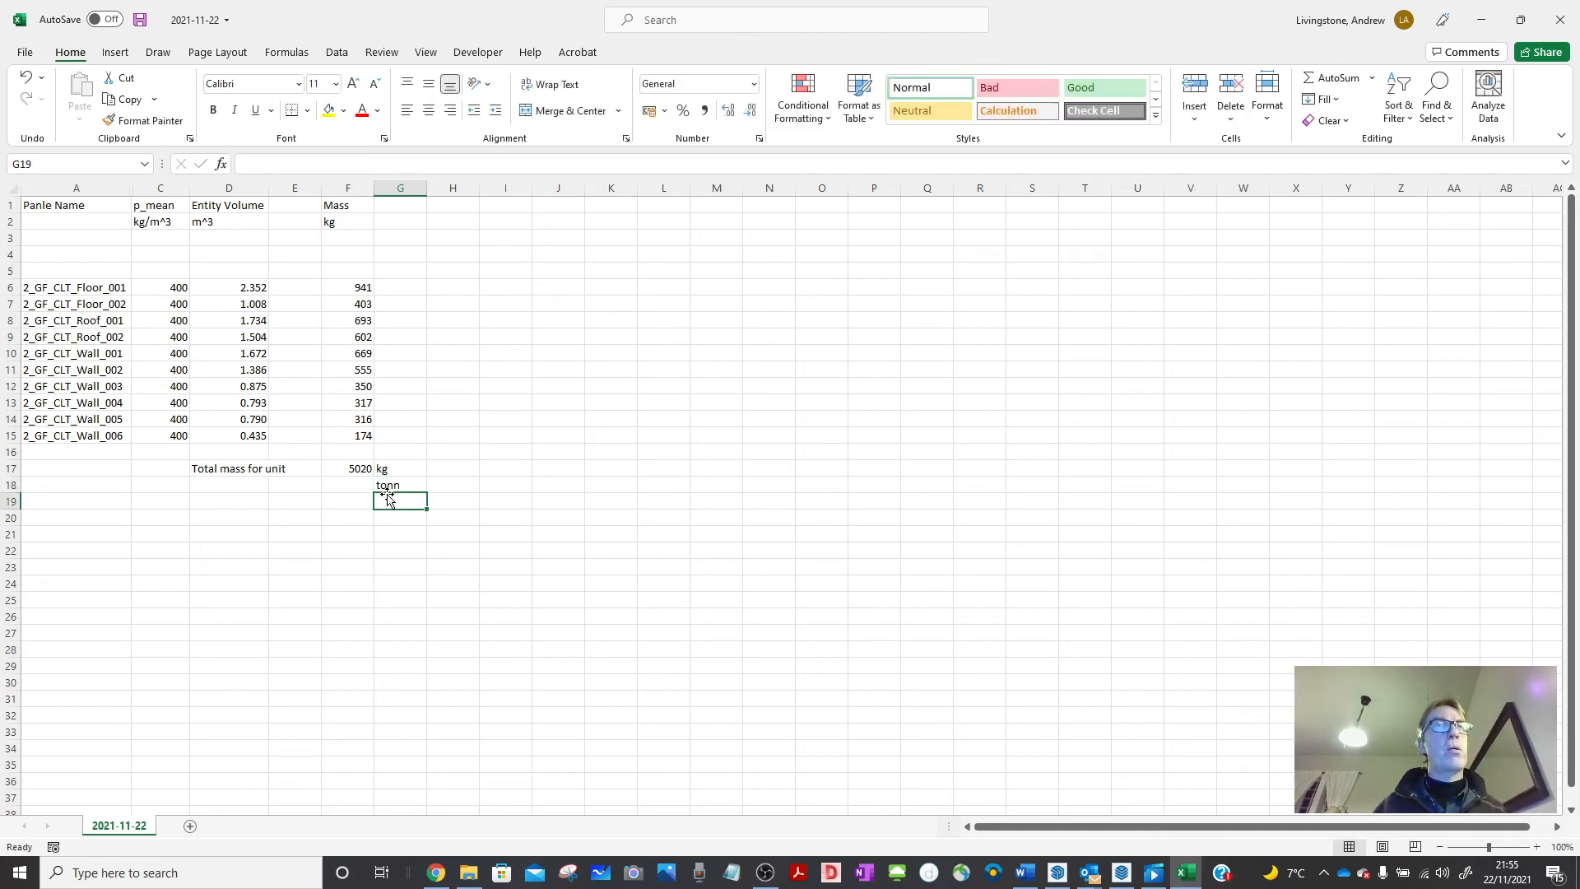
{"action": "left_click", "coordinate": [364, 487]}
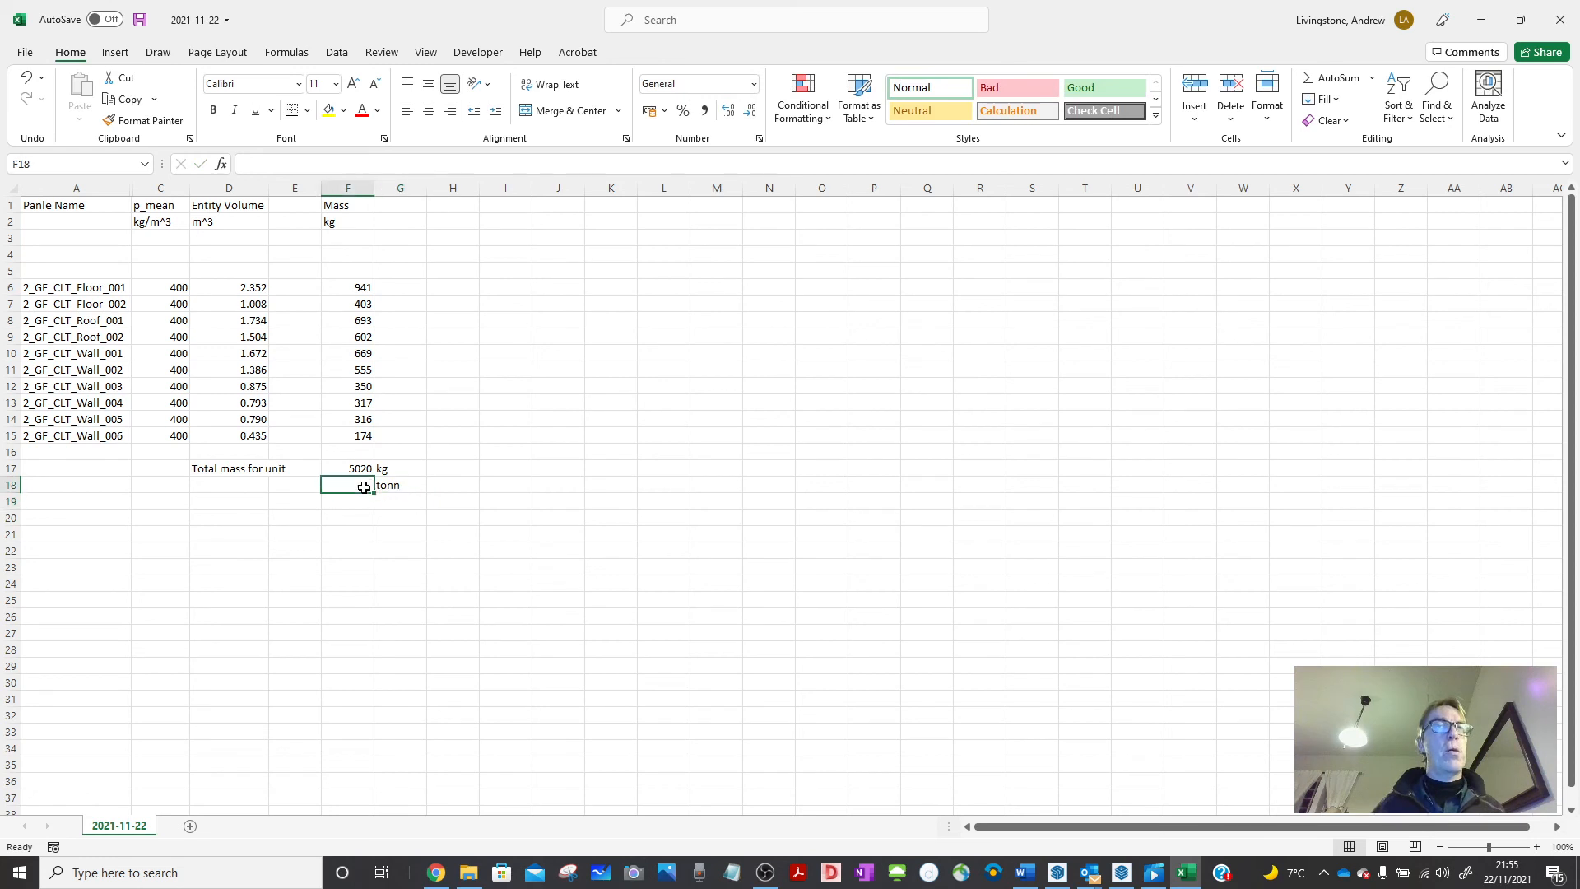
Enter =F17/1000 in F18 and reduce its decimals so it shows 5.0 tonnes.
{"action": "type", "text": "="}
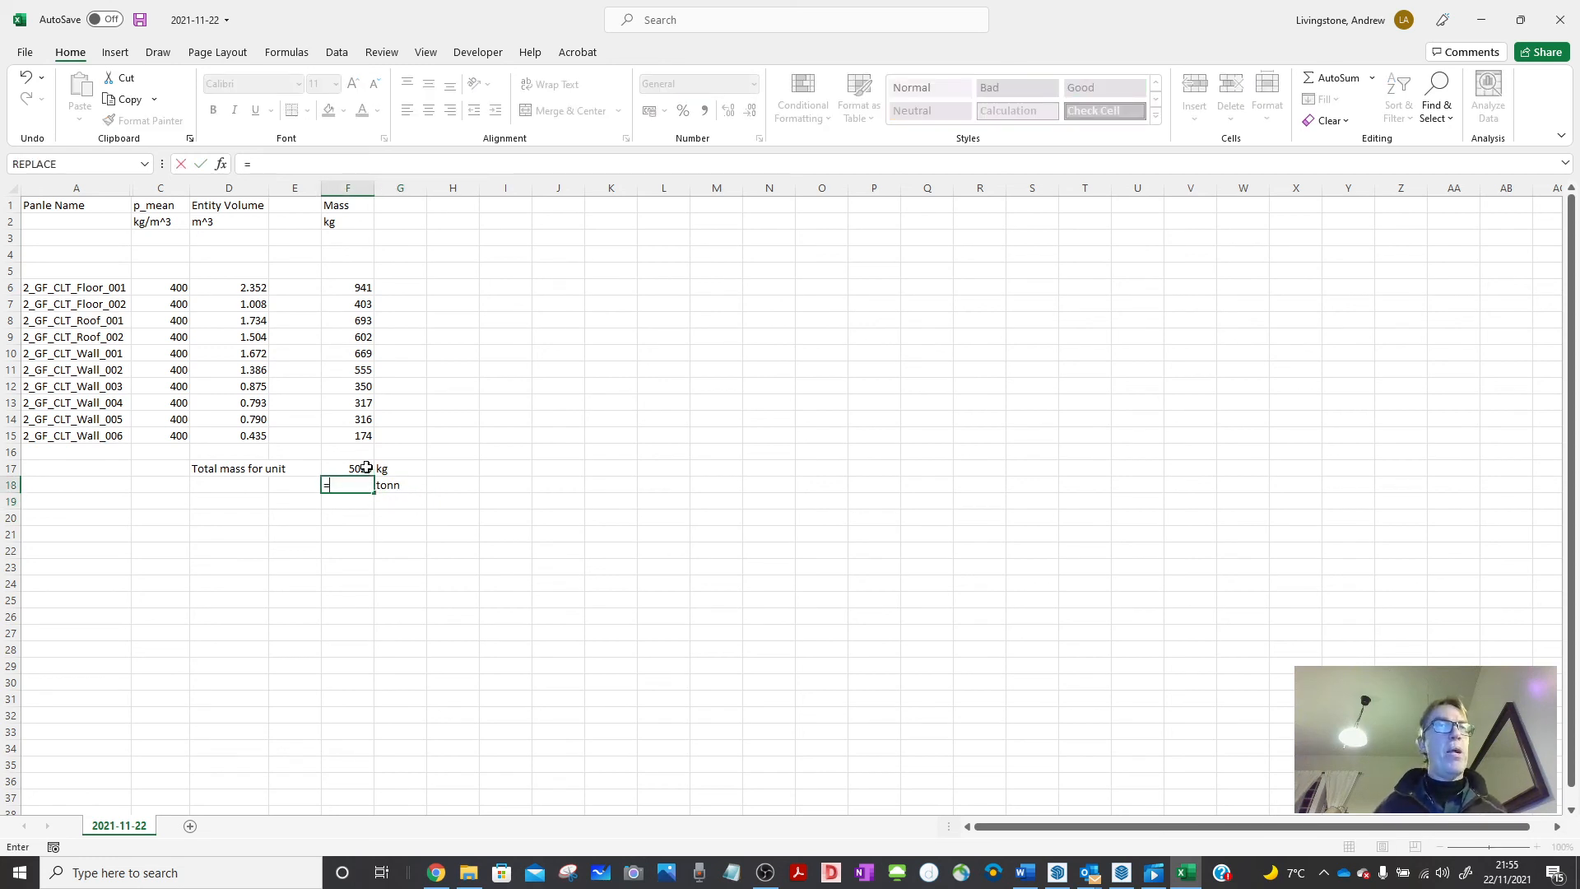
{"action": "left_click", "coordinate": [343, 469]}
{"action": "type", "text": "/1000"}
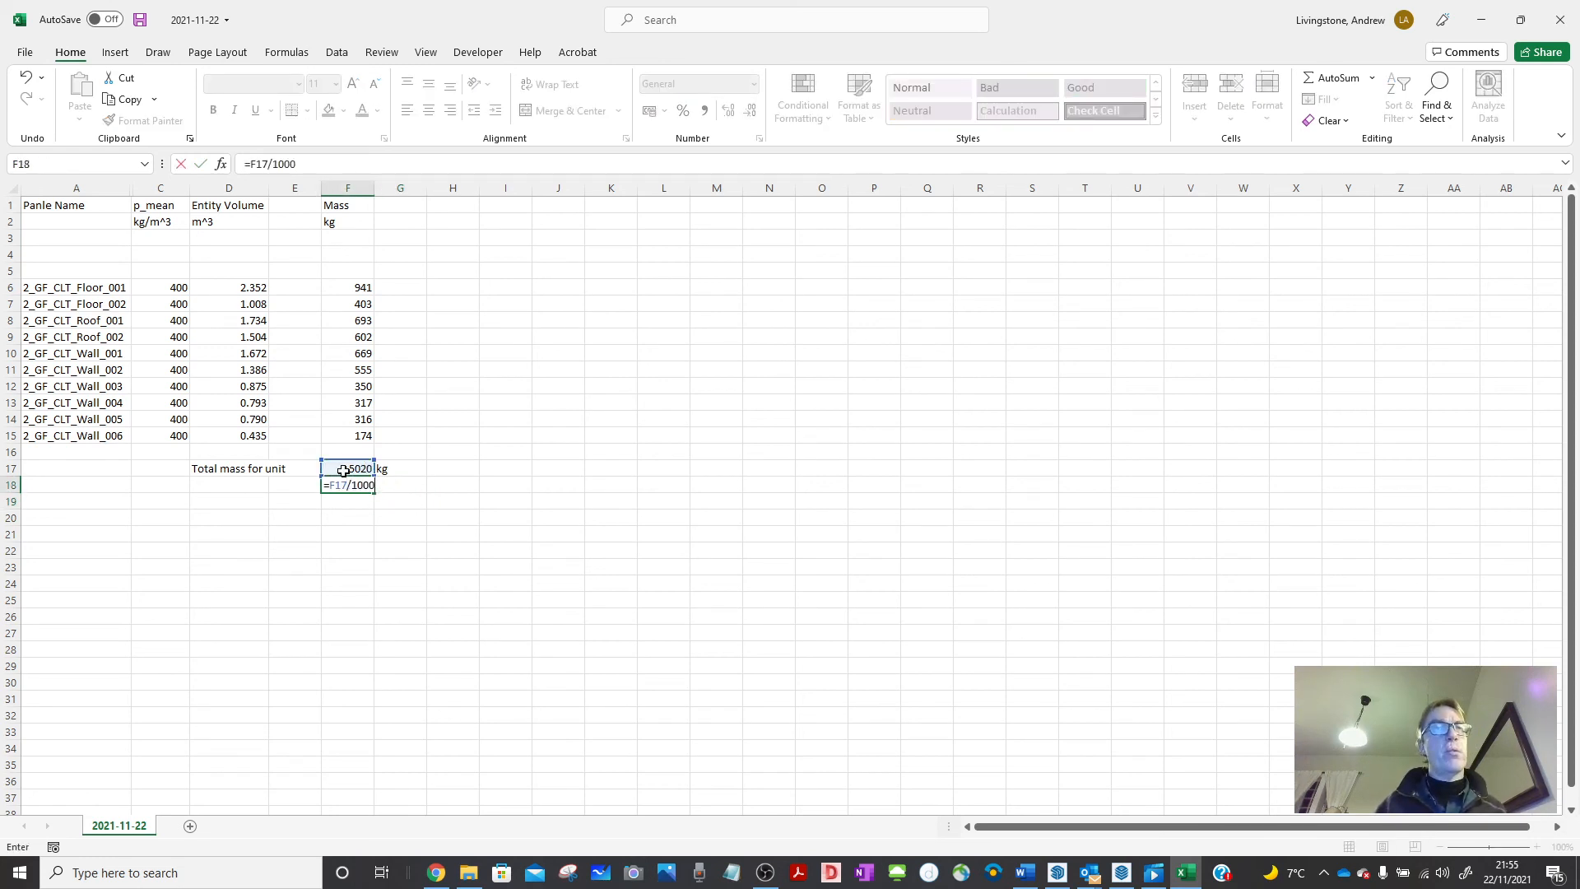
{"action": "key", "text": "Return"}
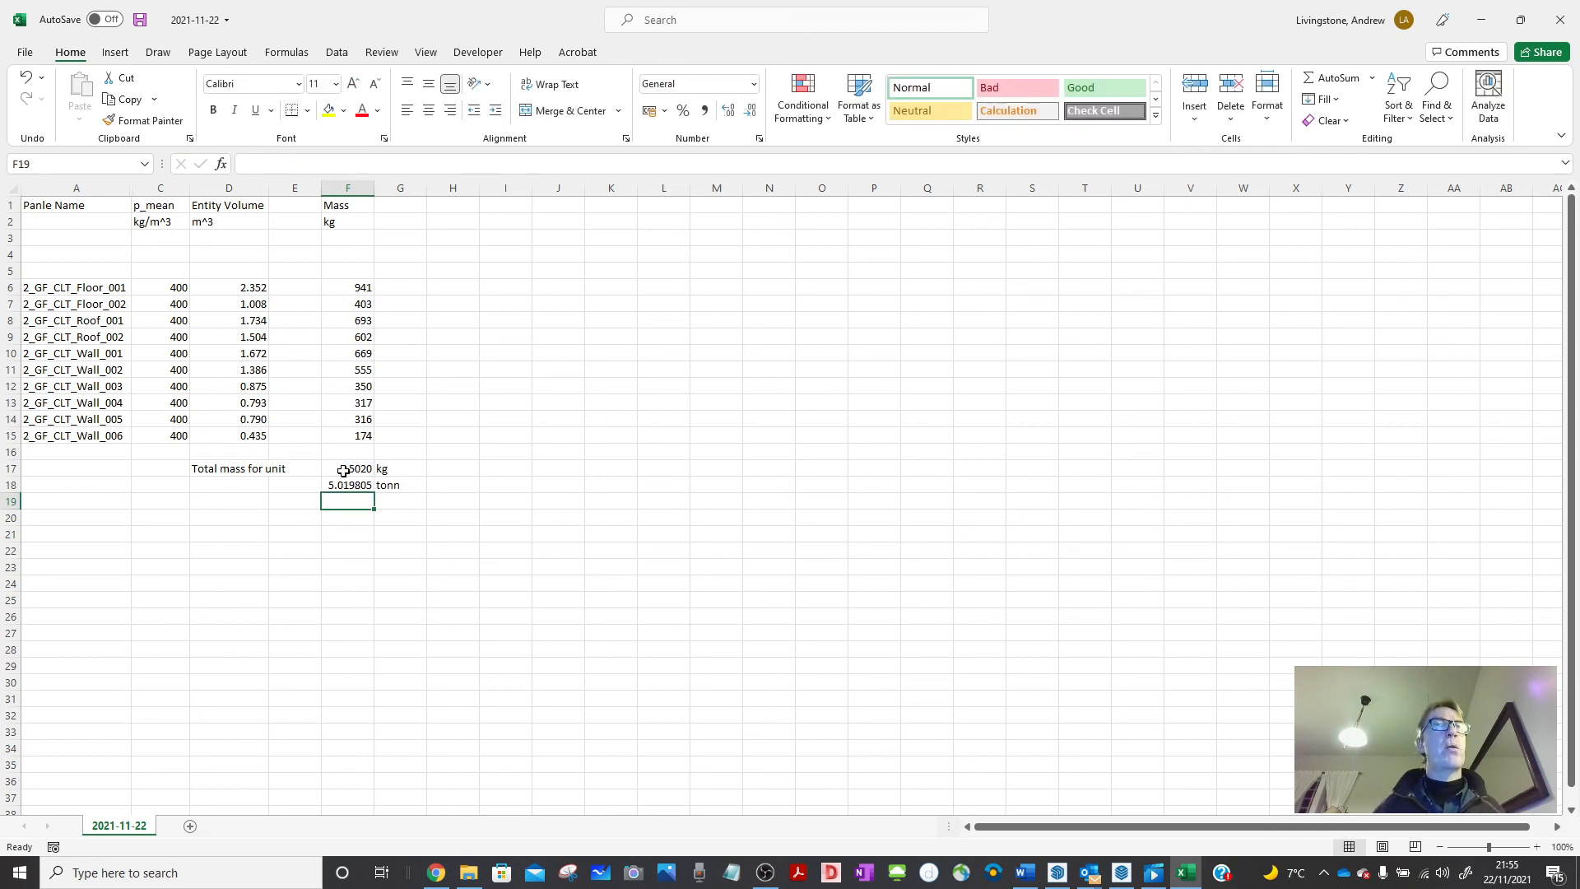
{"action": "left_click", "coordinate": [355, 483]}
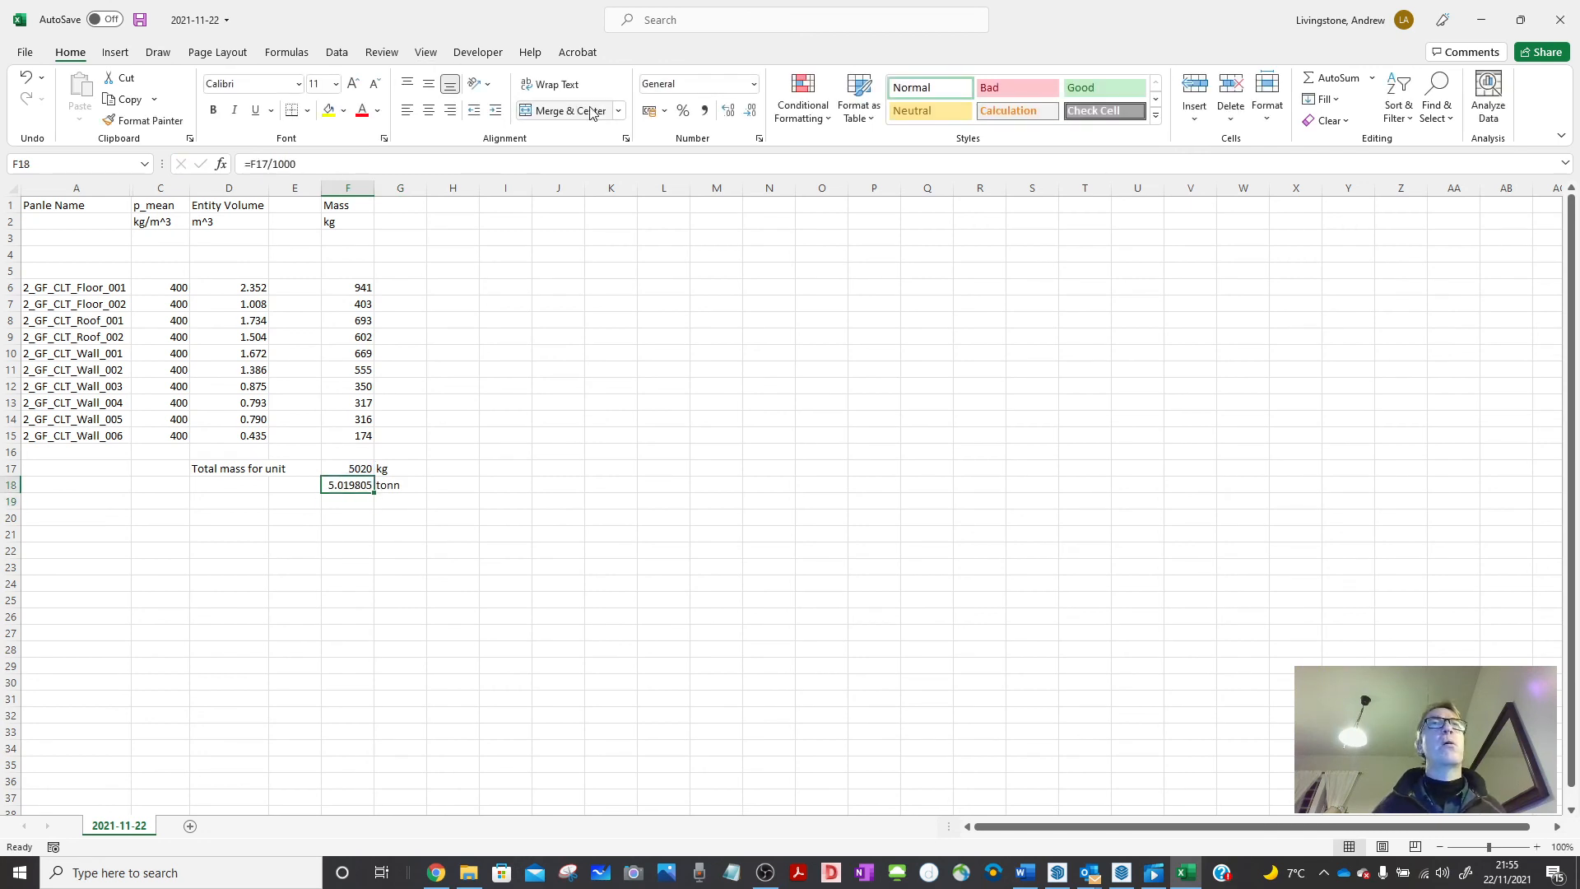
{"action": "left_click", "coordinate": [750, 112]}
{"action": "left_click", "coordinate": [750, 111]}
{"action": "left_click", "coordinate": [749, 111]}
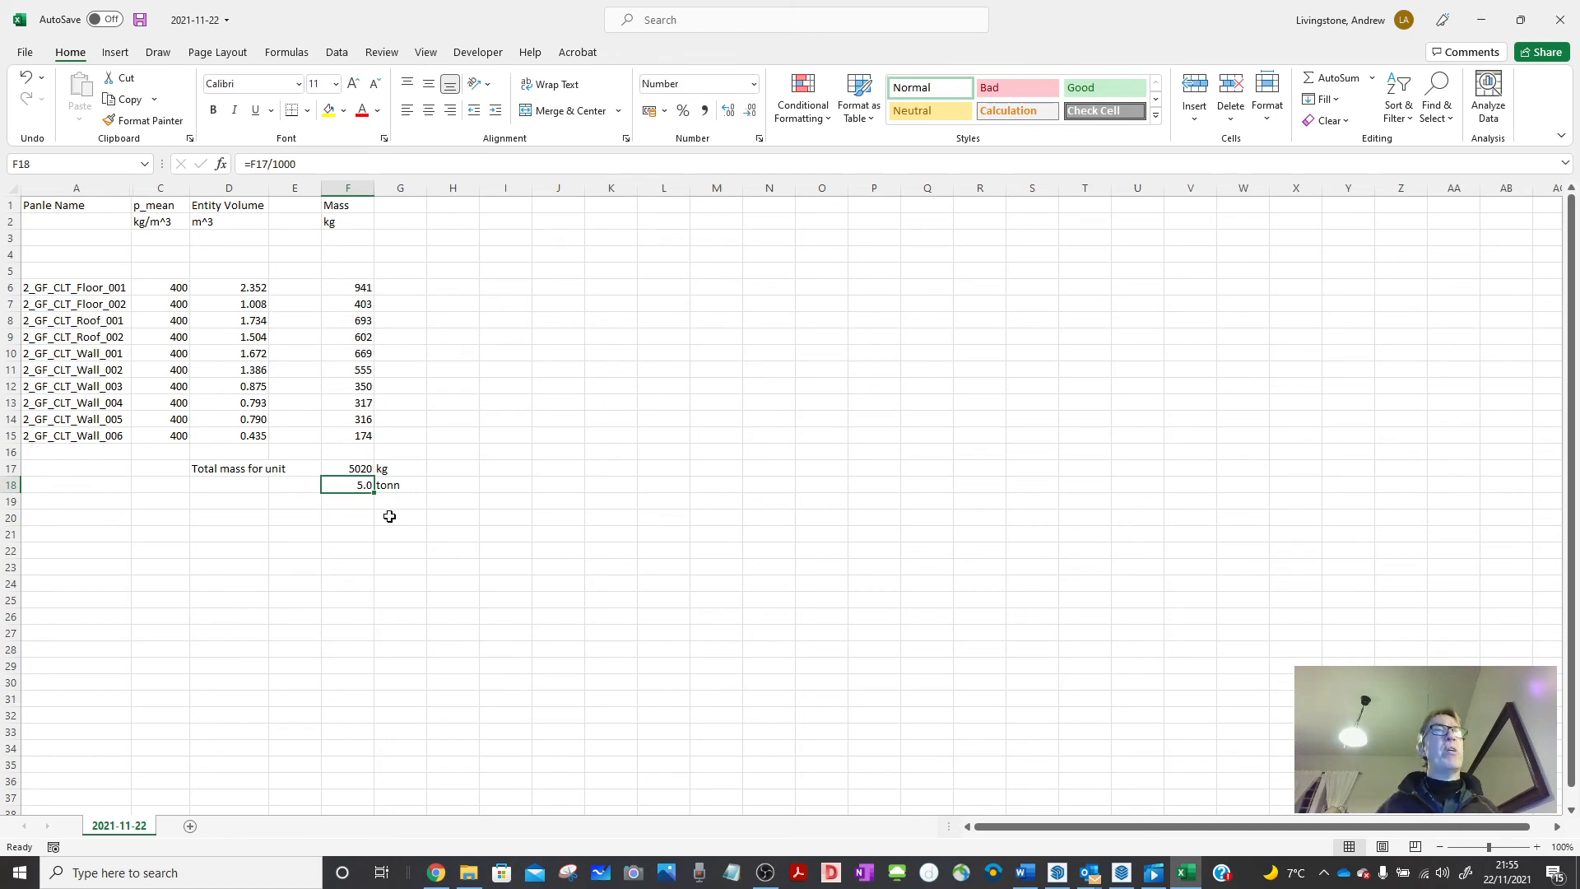
{"action": "left_click", "coordinate": [455, 504]}
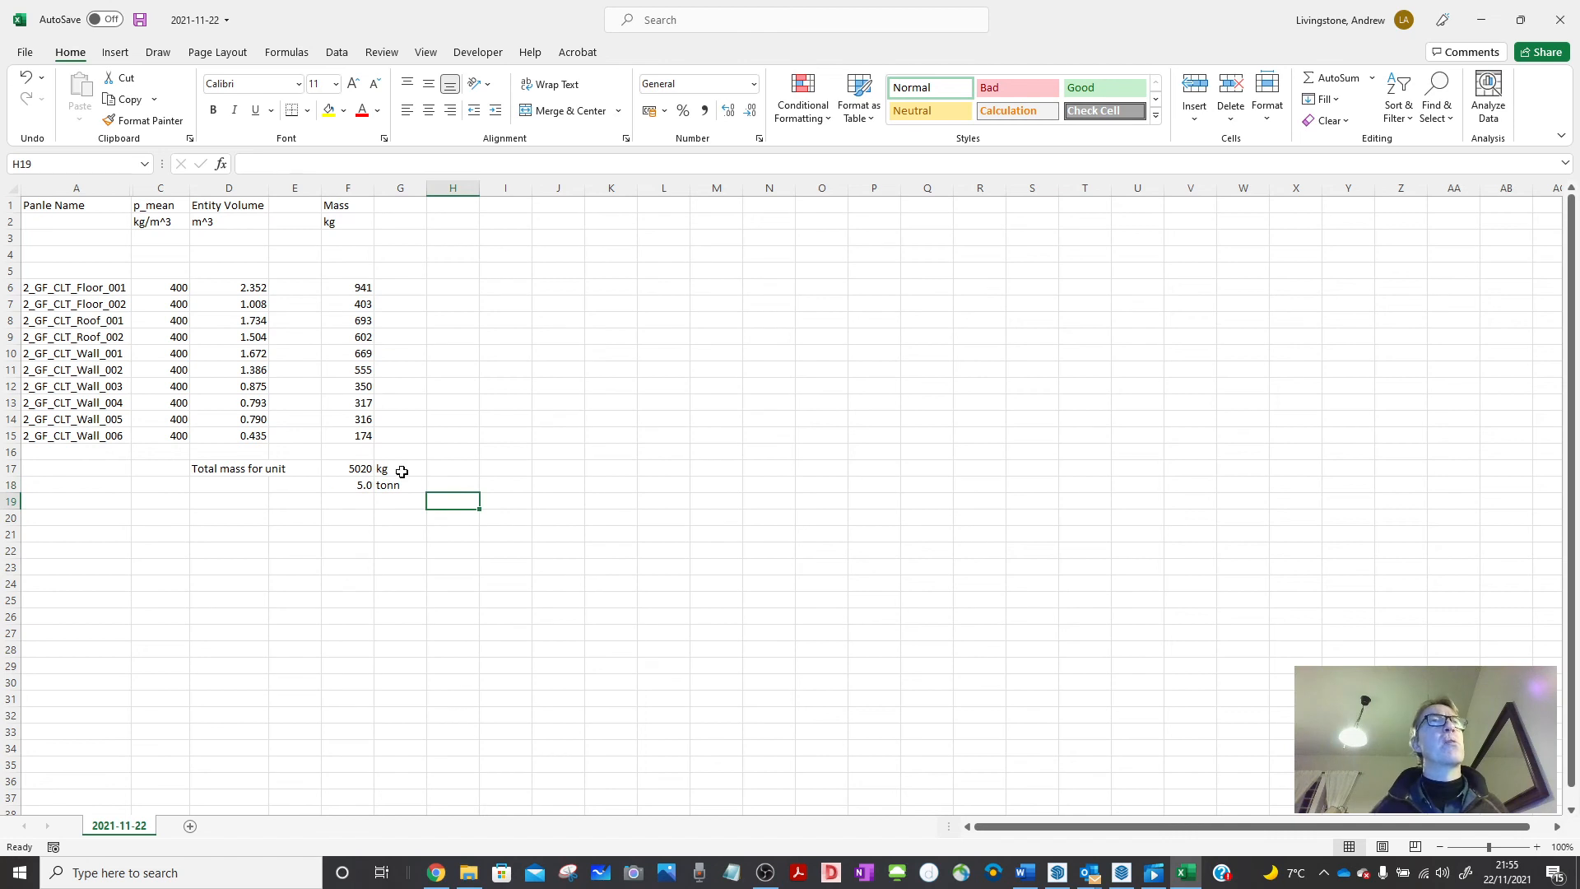
Delete the empty row 4 above the panel list.
{"action": "left_click", "coordinate": [10, 253]}
{"action": "right_click", "coordinate": [9, 254]}
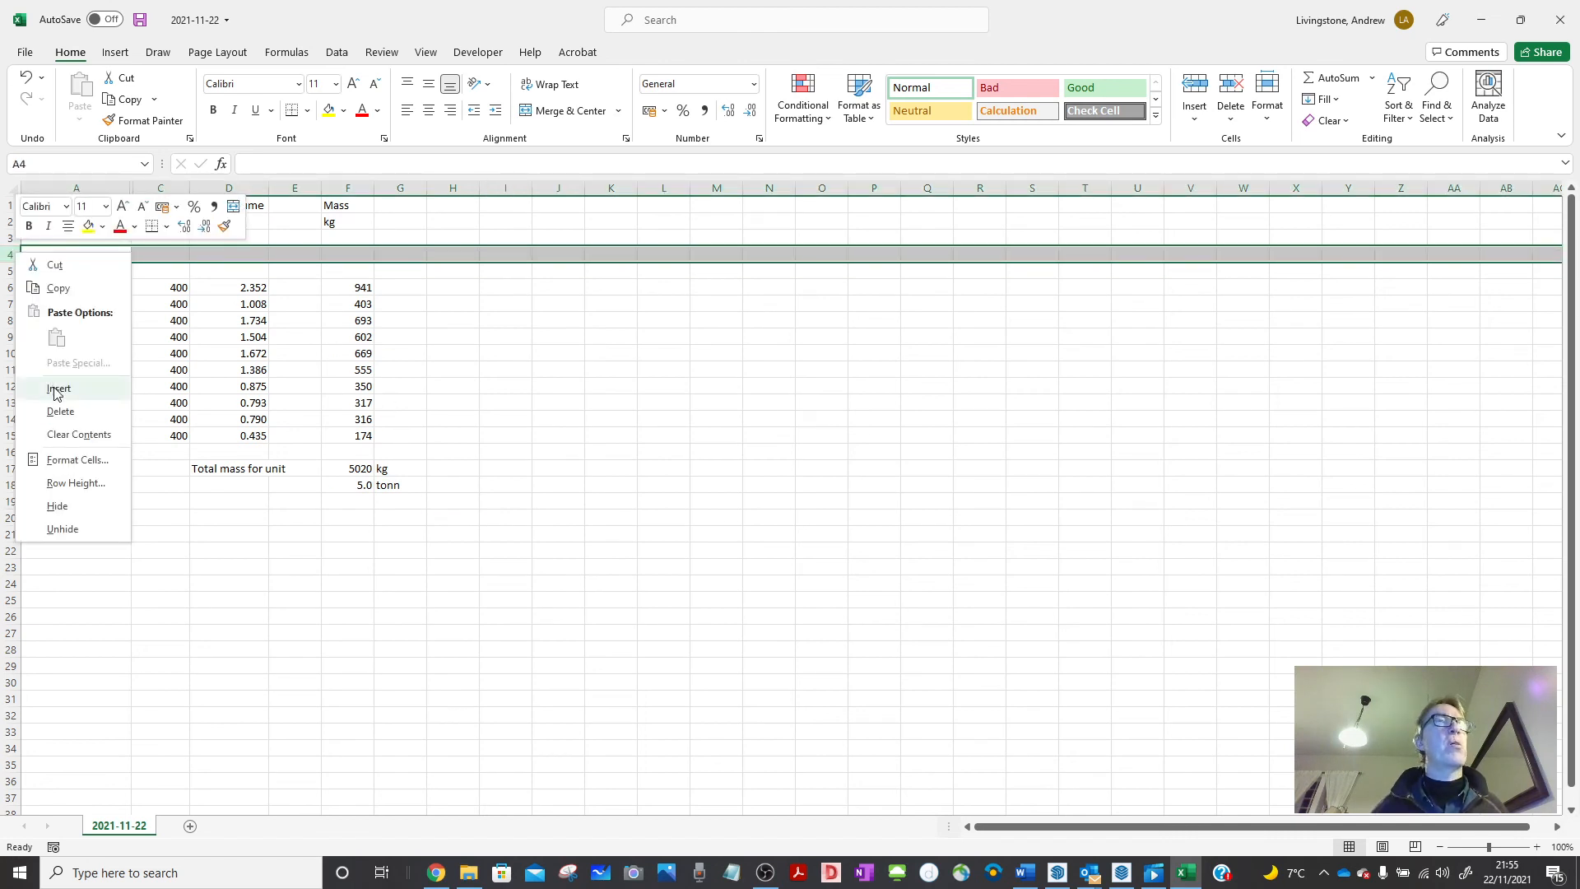
{"action": "left_click", "coordinate": [58, 411]}
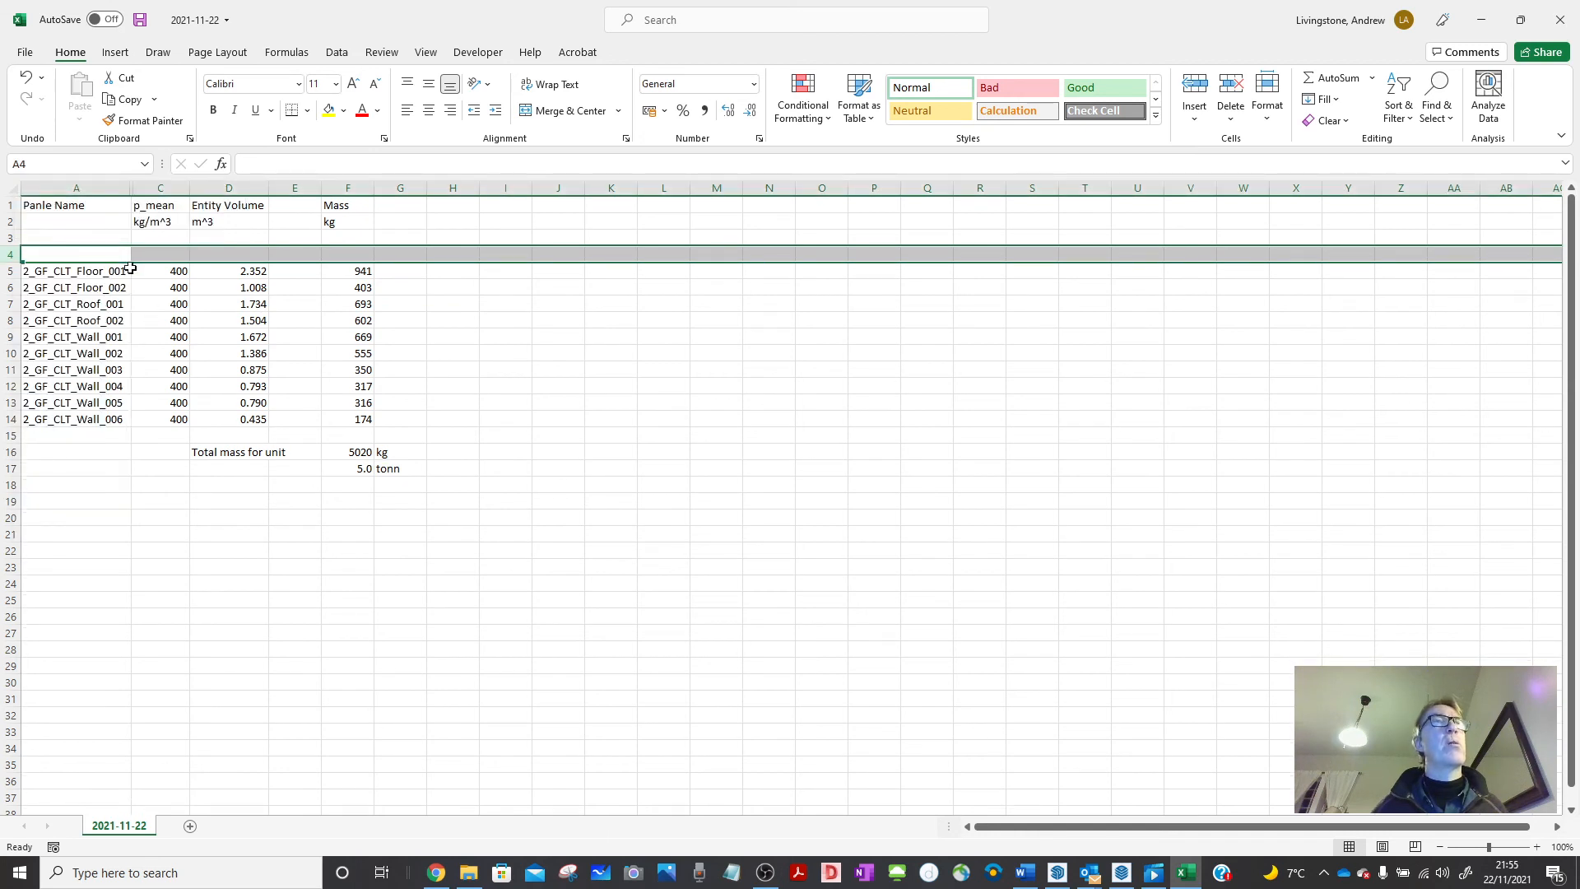
Copy the whole table A1:G17 and minimise Excel.
{"action": "left_click_drag", "start_coordinate": [70, 207], "coordinate": [388, 472]}
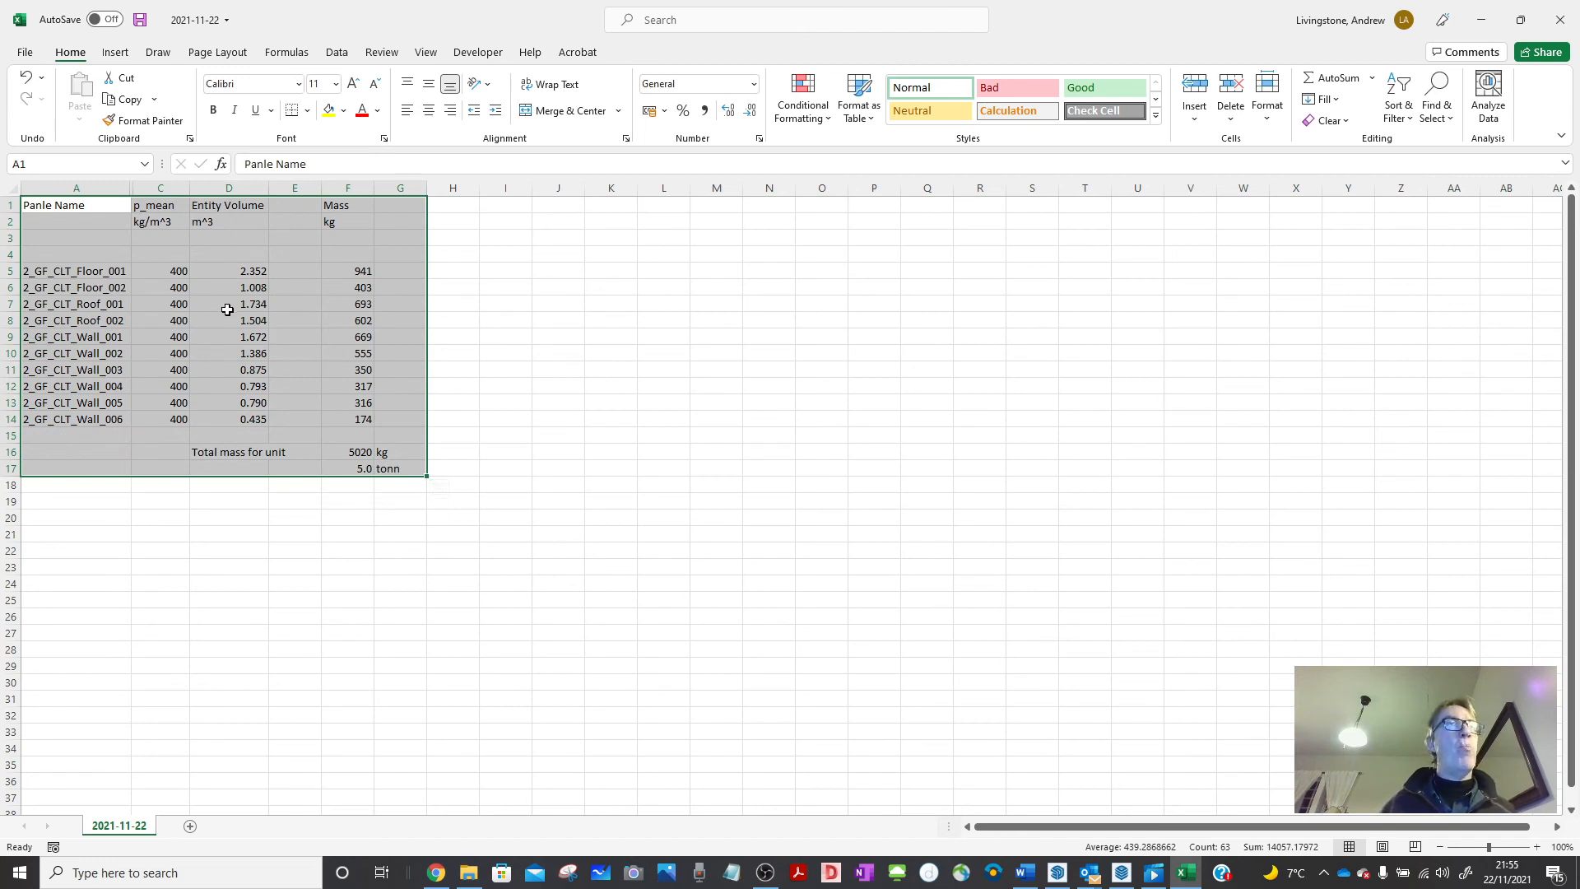
{"action": "key", "text": "ctrl+c"}
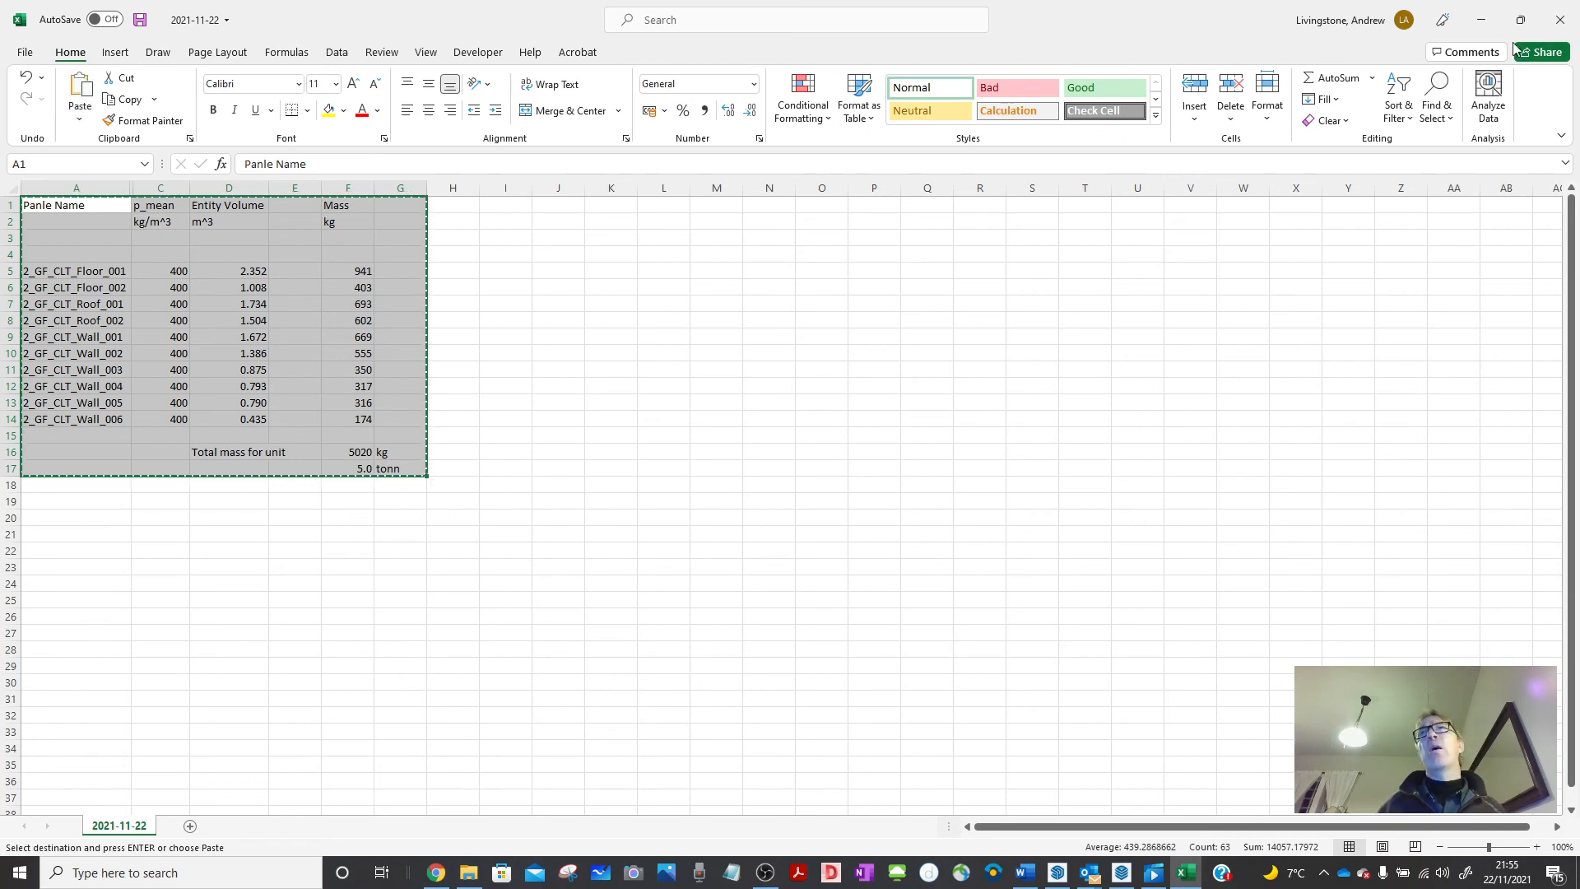
{"action": "left_click", "coordinate": [1482, 20]}
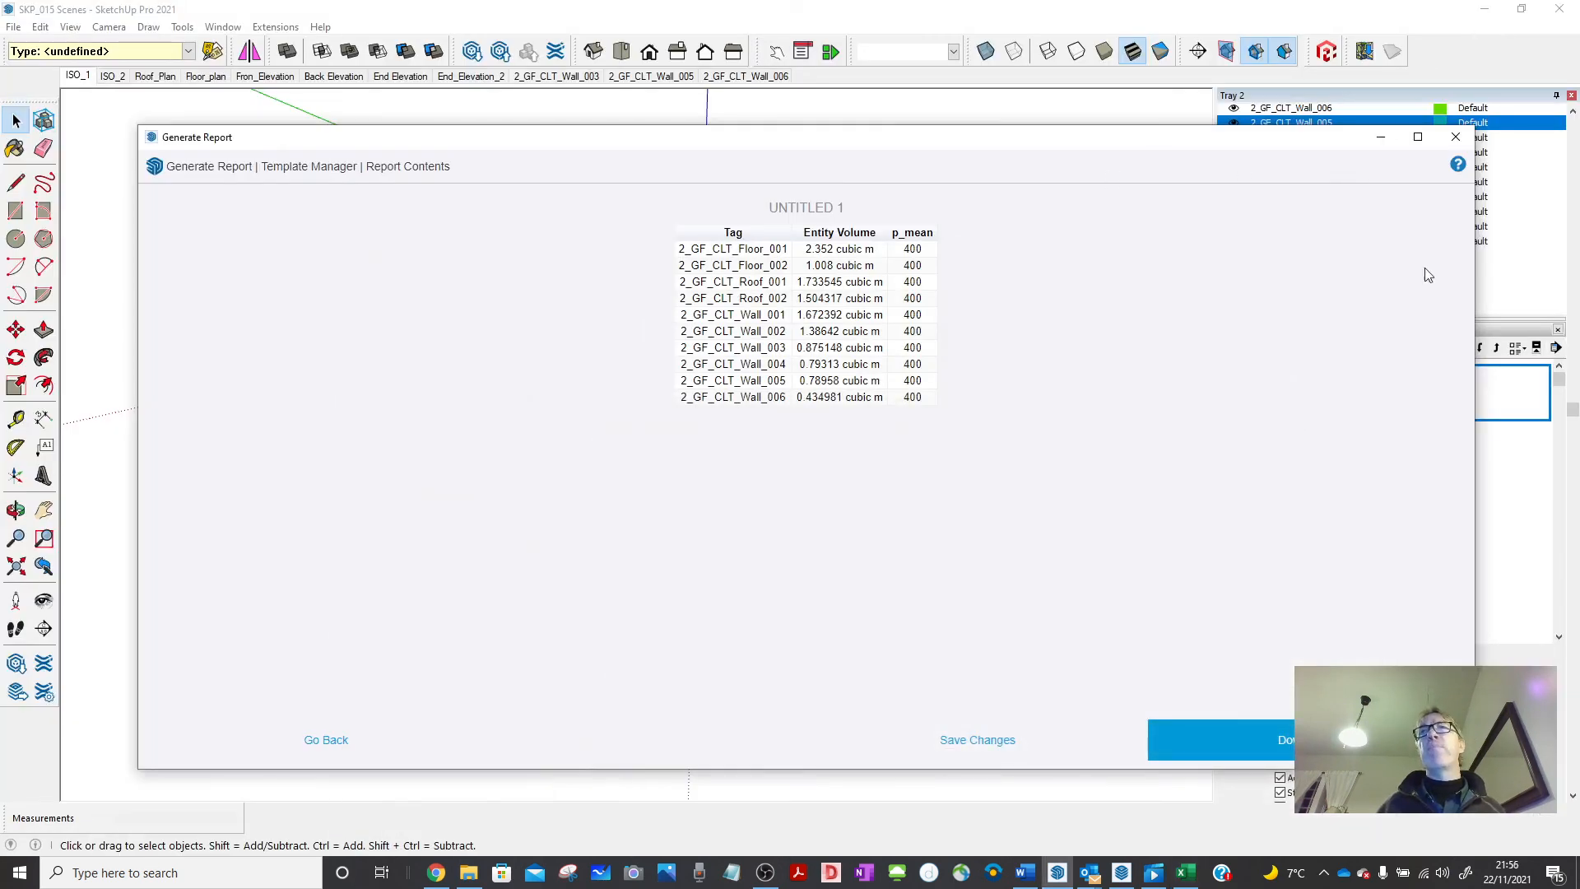
Dismiss the Generate Report dialog and bring up LayOut's Page 3 with the pink wall panel.
{"action": "left_click", "coordinate": [1455, 136]}
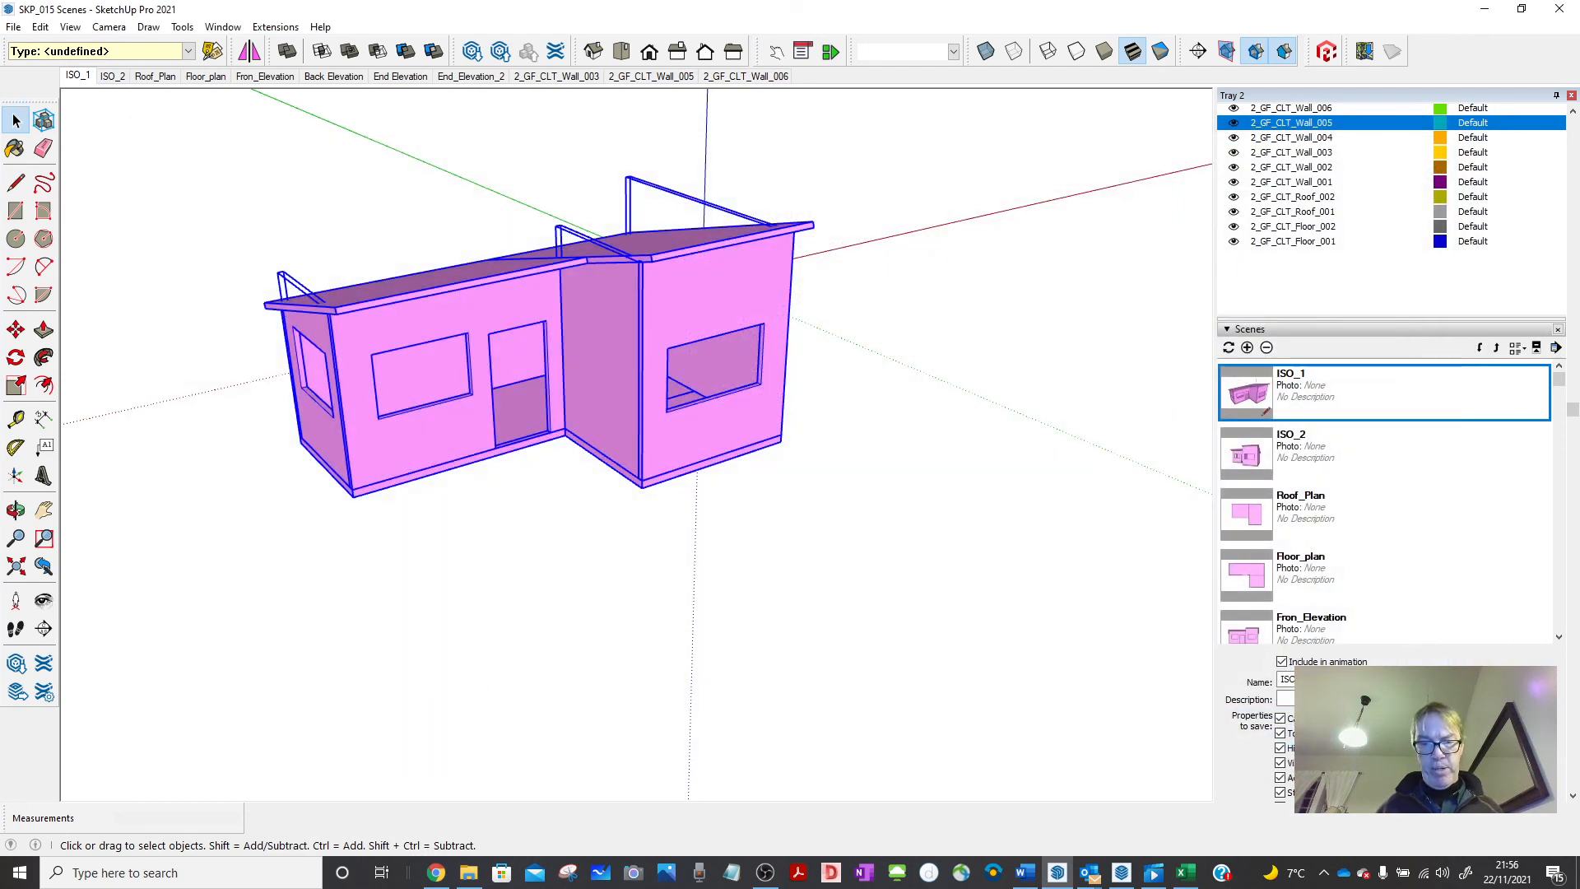
{"action": "key", "text": "alt+Tab"}
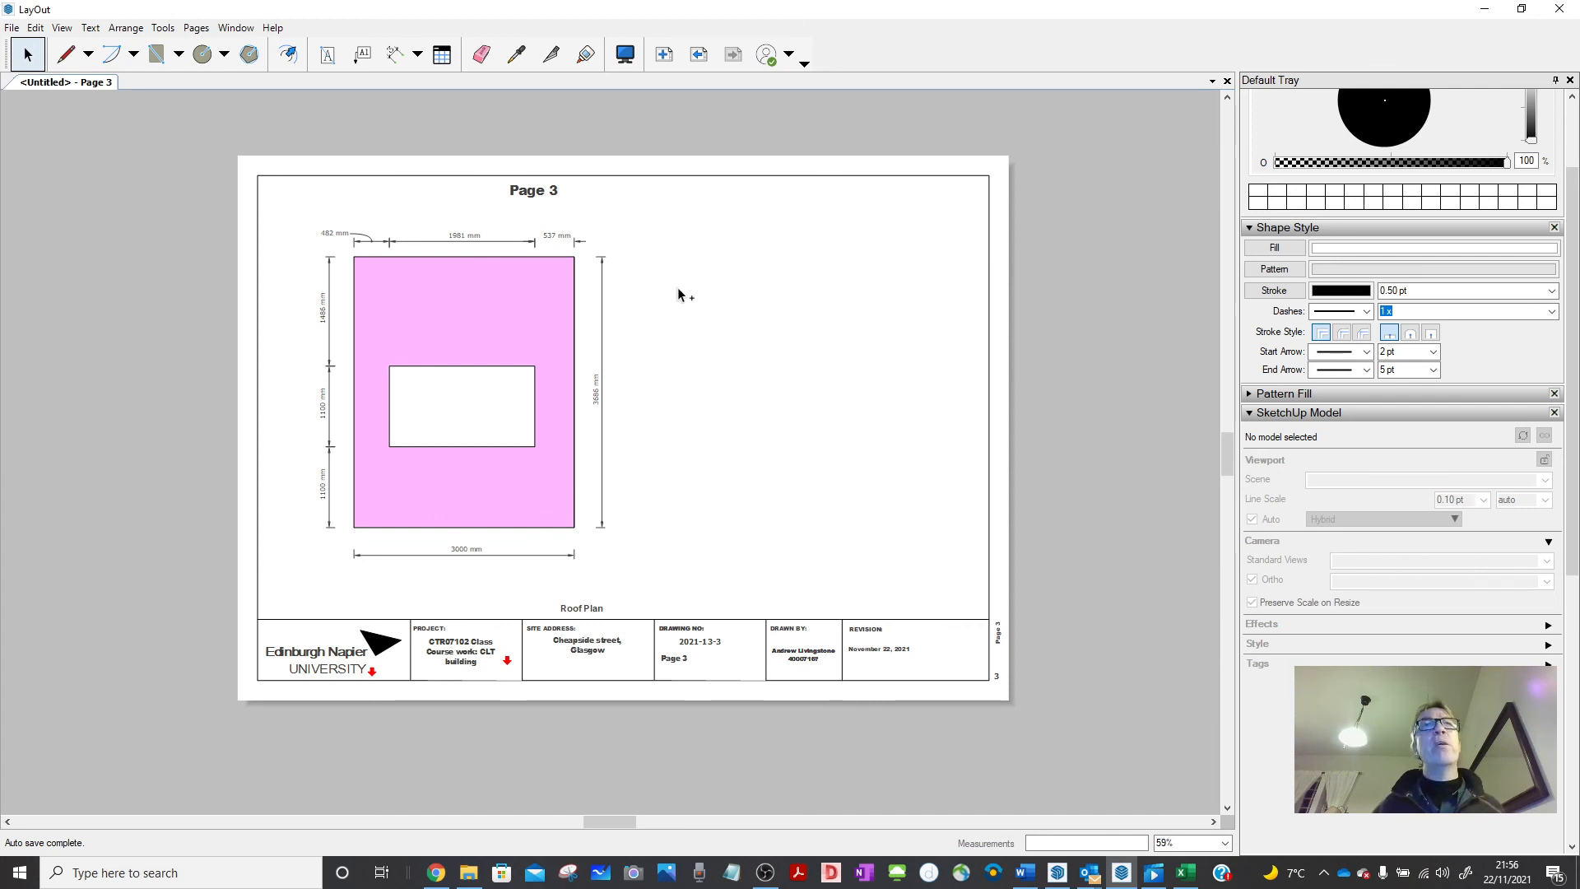
Paste the Excel panel mass table onto Page 3, right of the dimensioned wall panel.
{"action": "key", "text": "ctrl+v"}
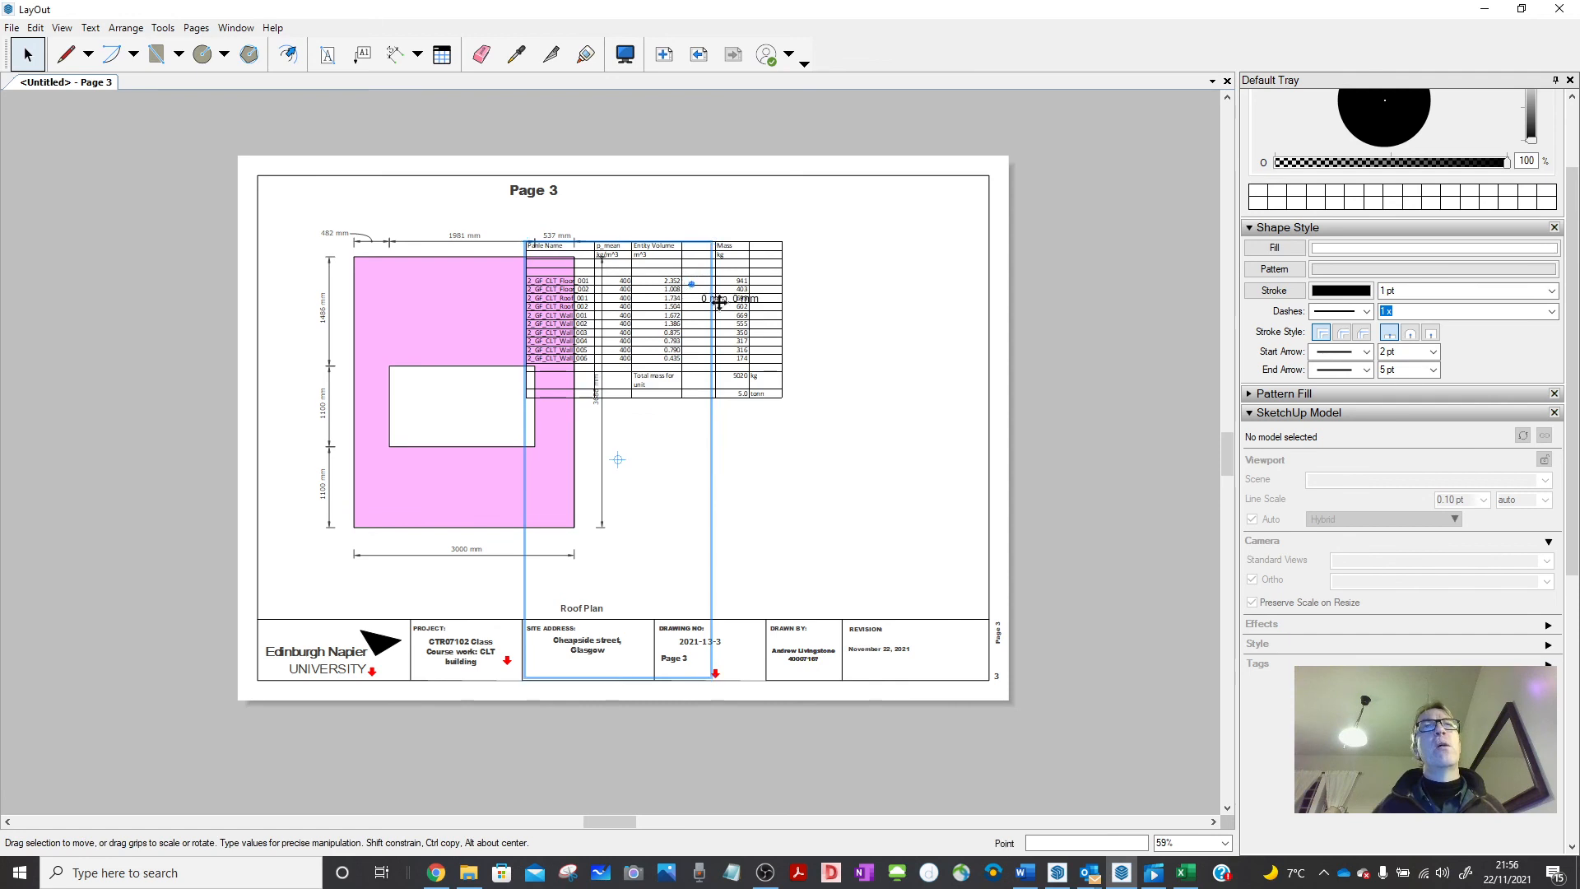
{"action": "left_click_drag", "start_coordinate": [718, 303], "coordinate": [819, 310]}
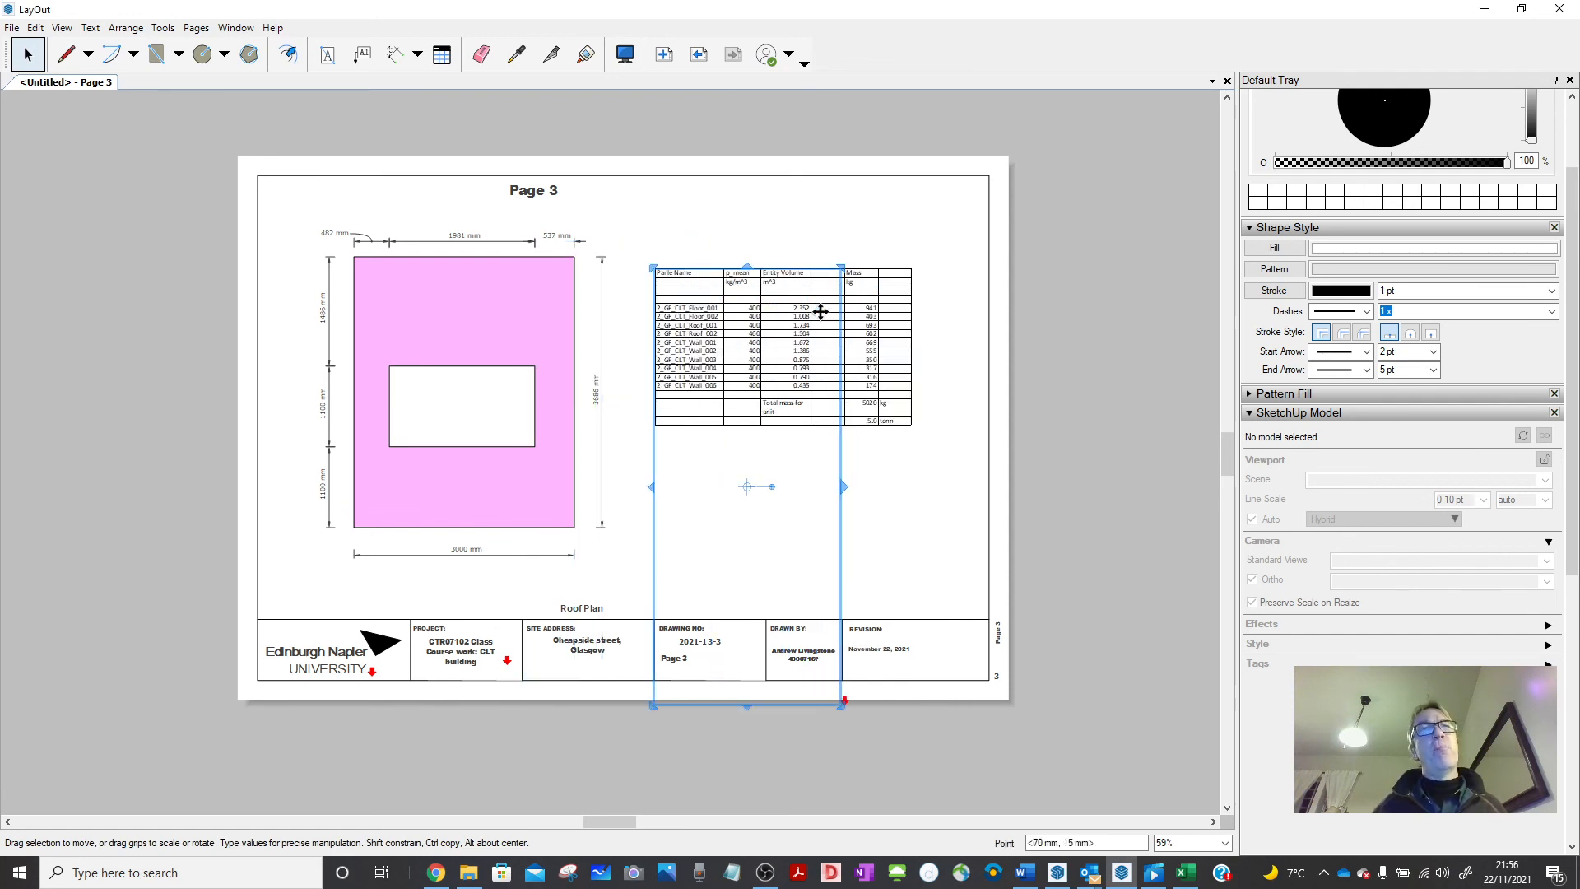
{"action": "left_click", "coordinate": [886, 459]}
{"action": "scroll", "coordinate": [901, 385], "scroll_direction": "up", "scroll_amount": 3}
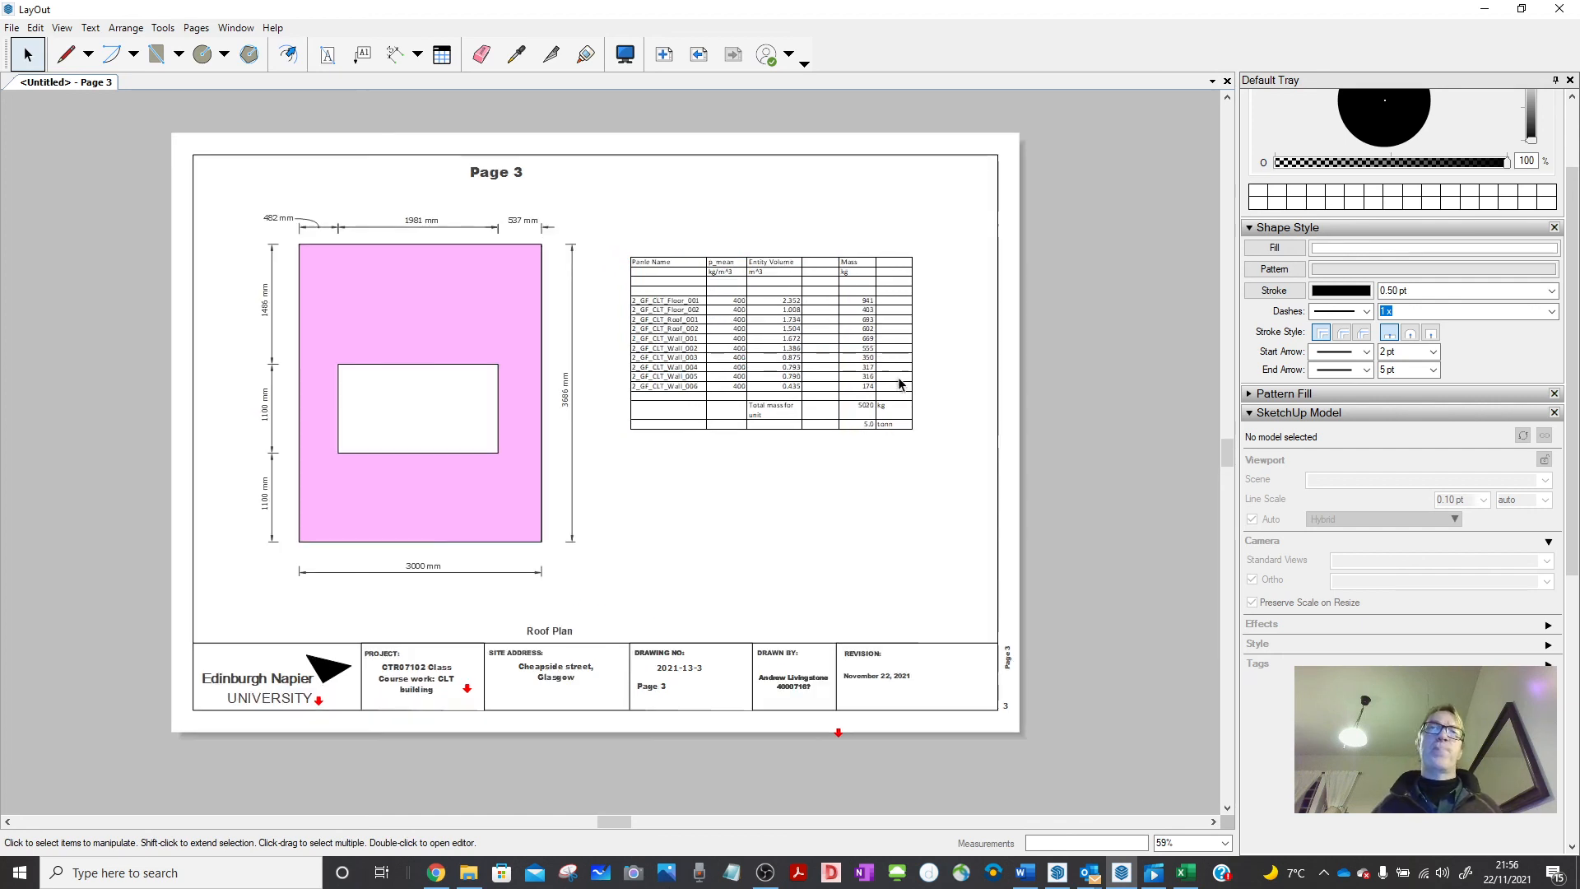
{"action": "scroll", "coordinate": [901, 373], "scroll_direction": "up", "scroll_amount": 2}
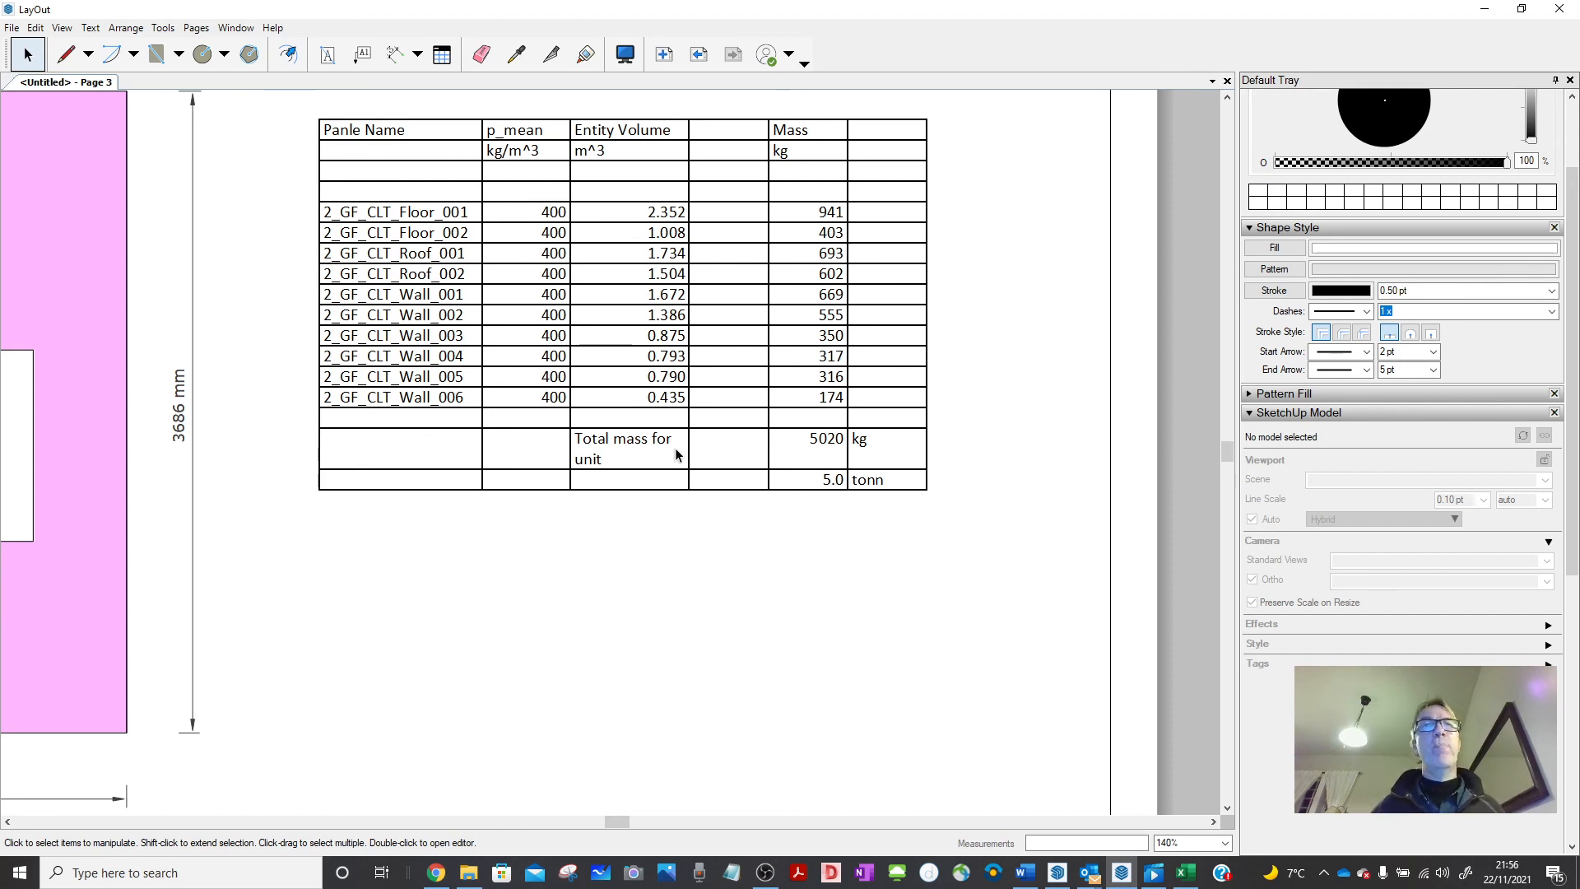
{"action": "scroll", "coordinate": [683, 527], "scroll_direction": "down", "scroll_amount": 3}
{"action": "scroll", "coordinate": [687, 526], "scroll_direction": "down", "scroll_amount": 2}
{"action": "middle_click_drag", "start_coordinate": [486, 401], "coordinate": [529, 381]}
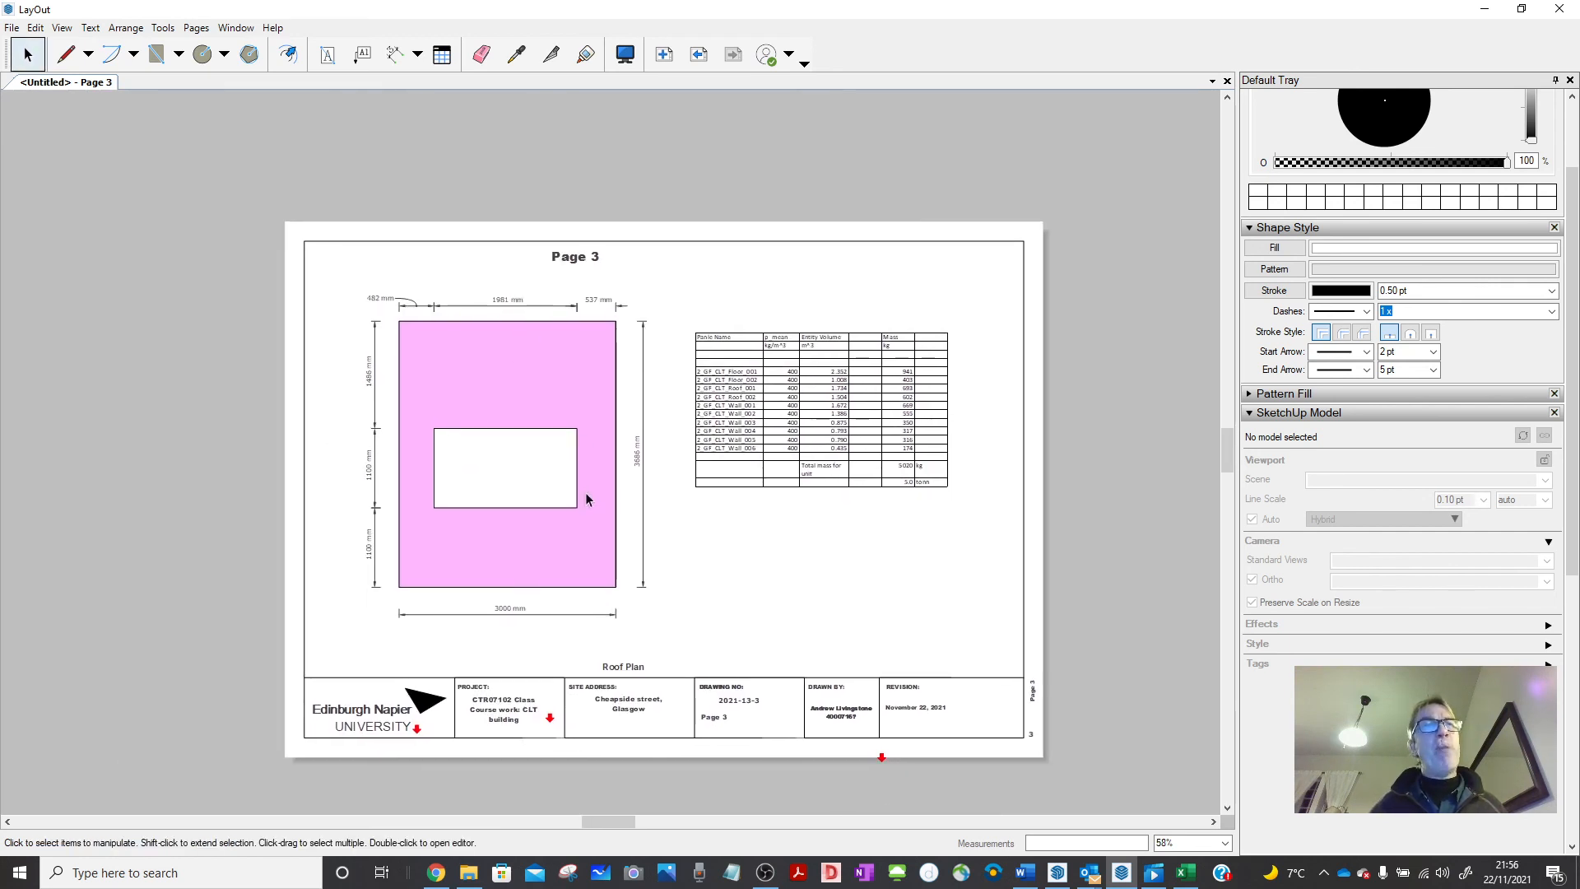